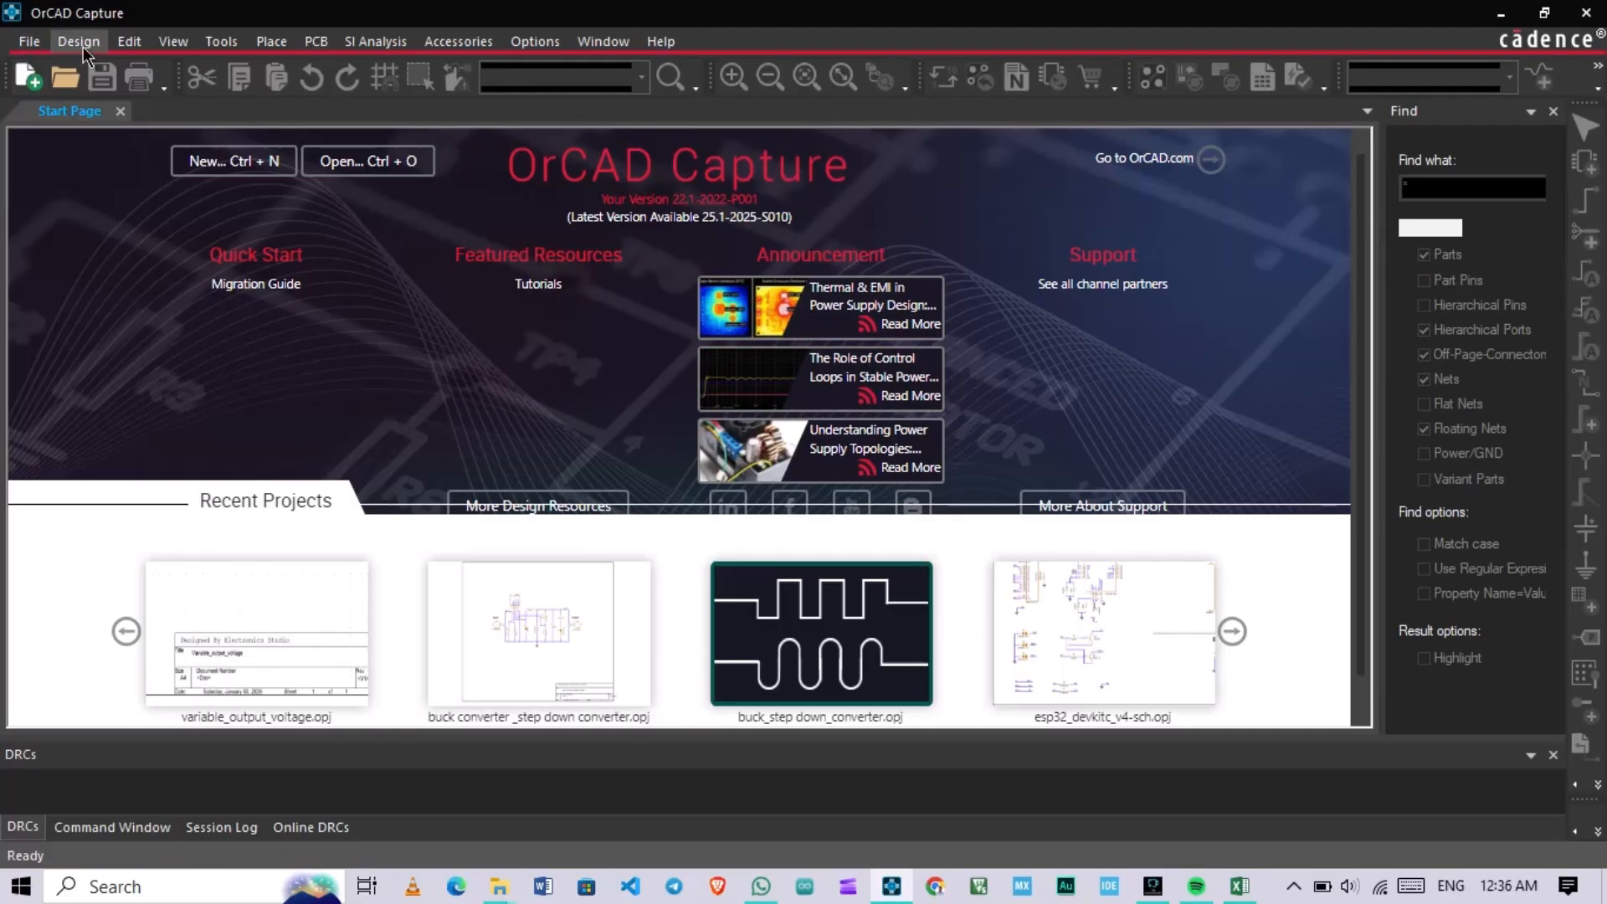
left_click(25, 42)
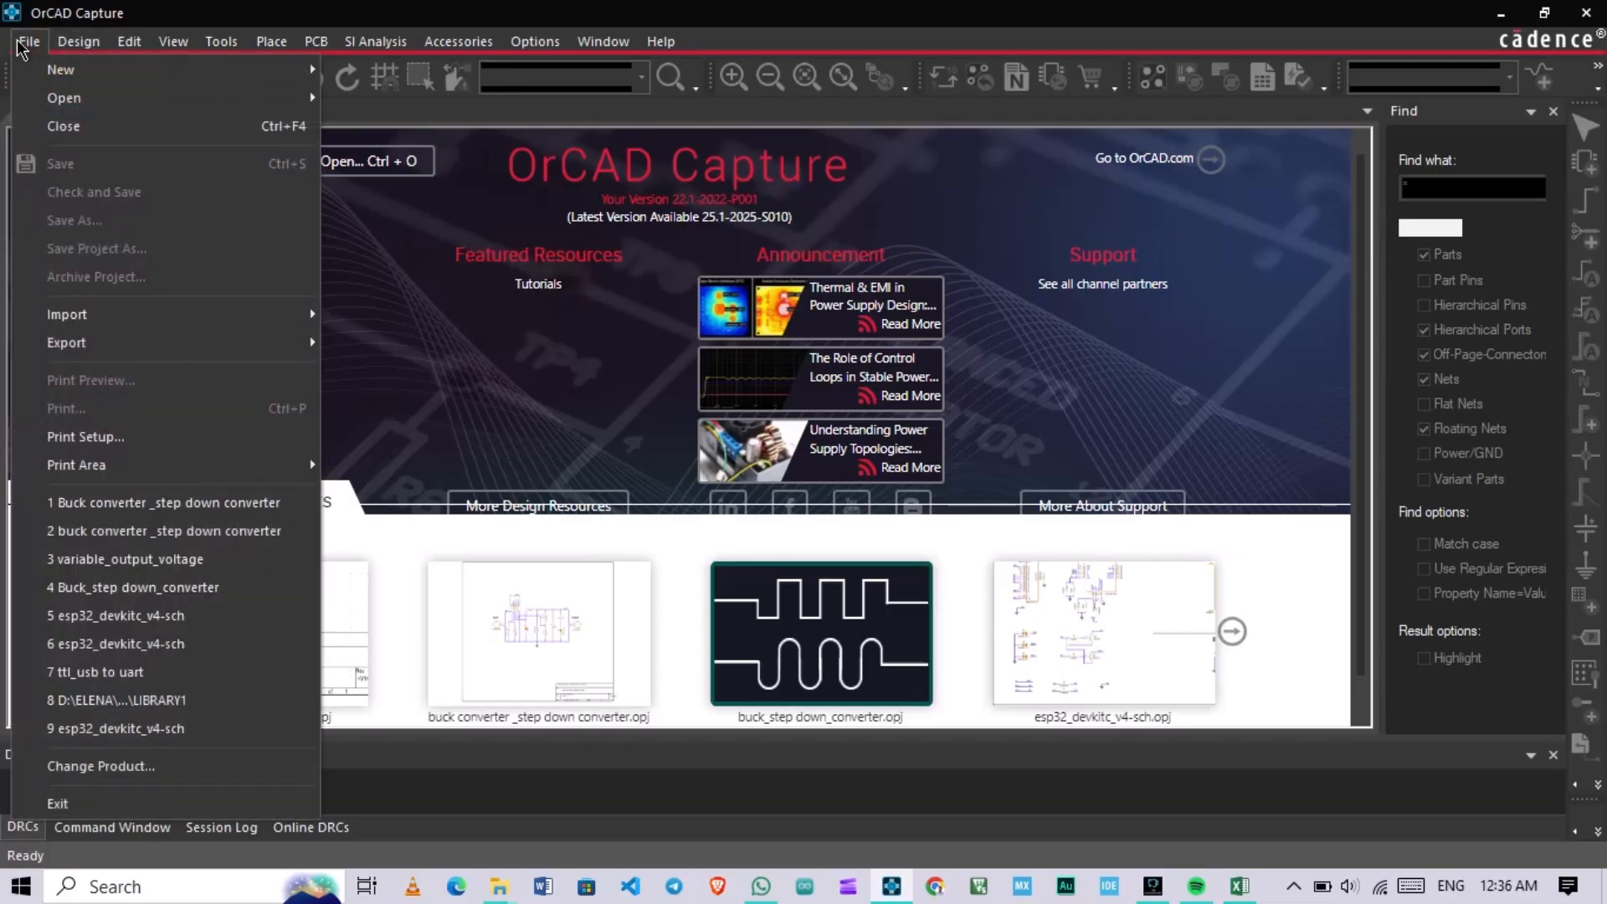
mouse_move(67, 81)
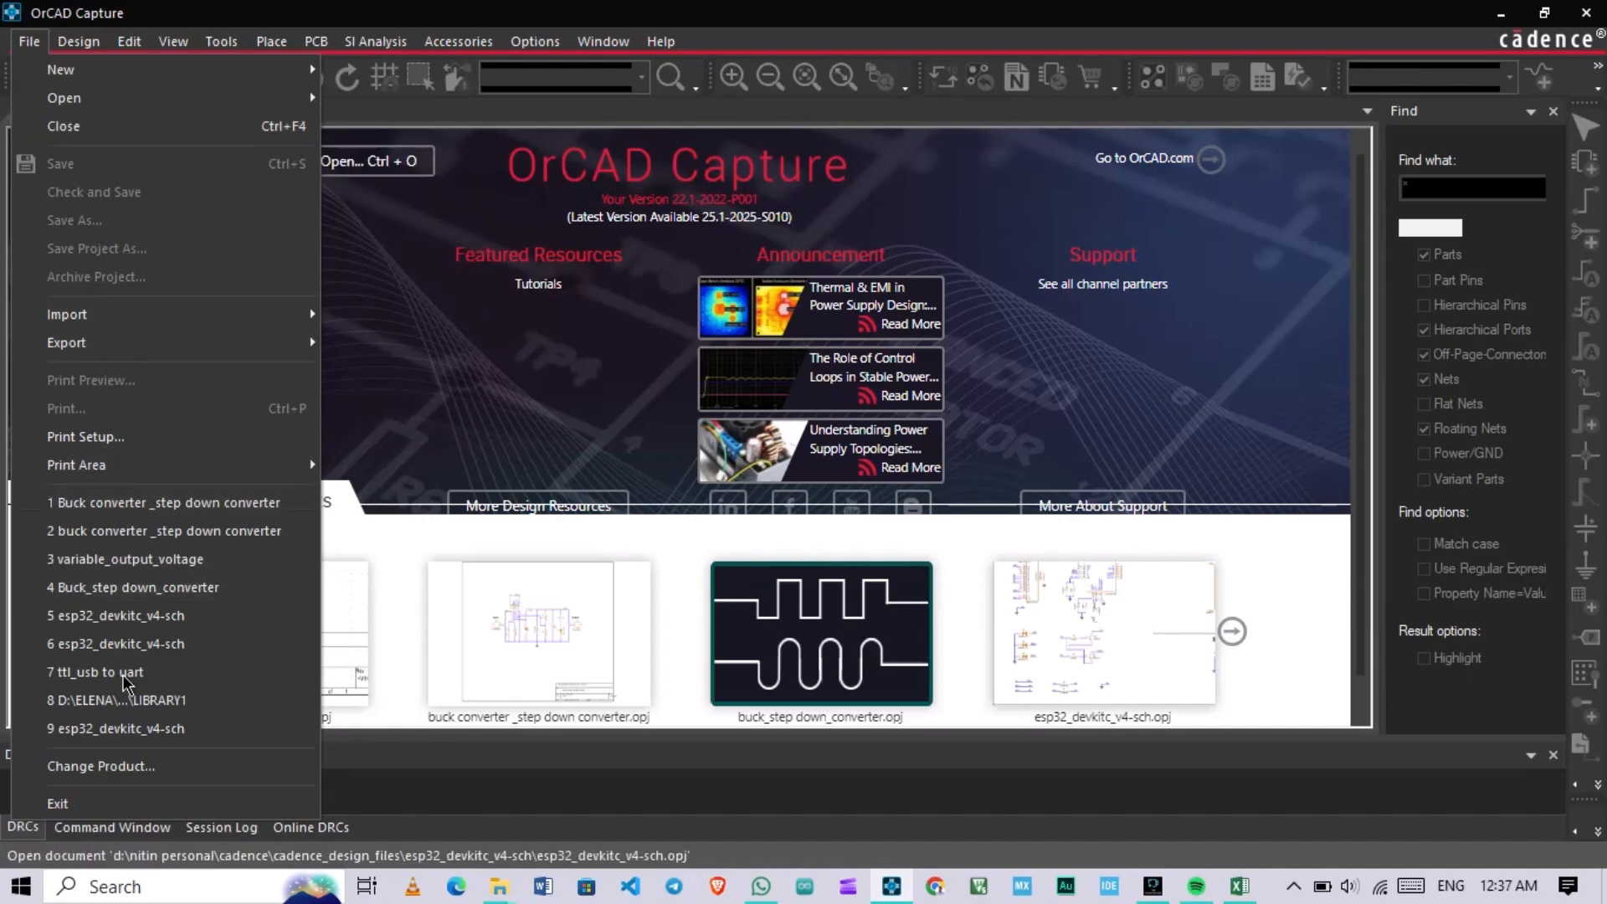
left_click(126, 559)
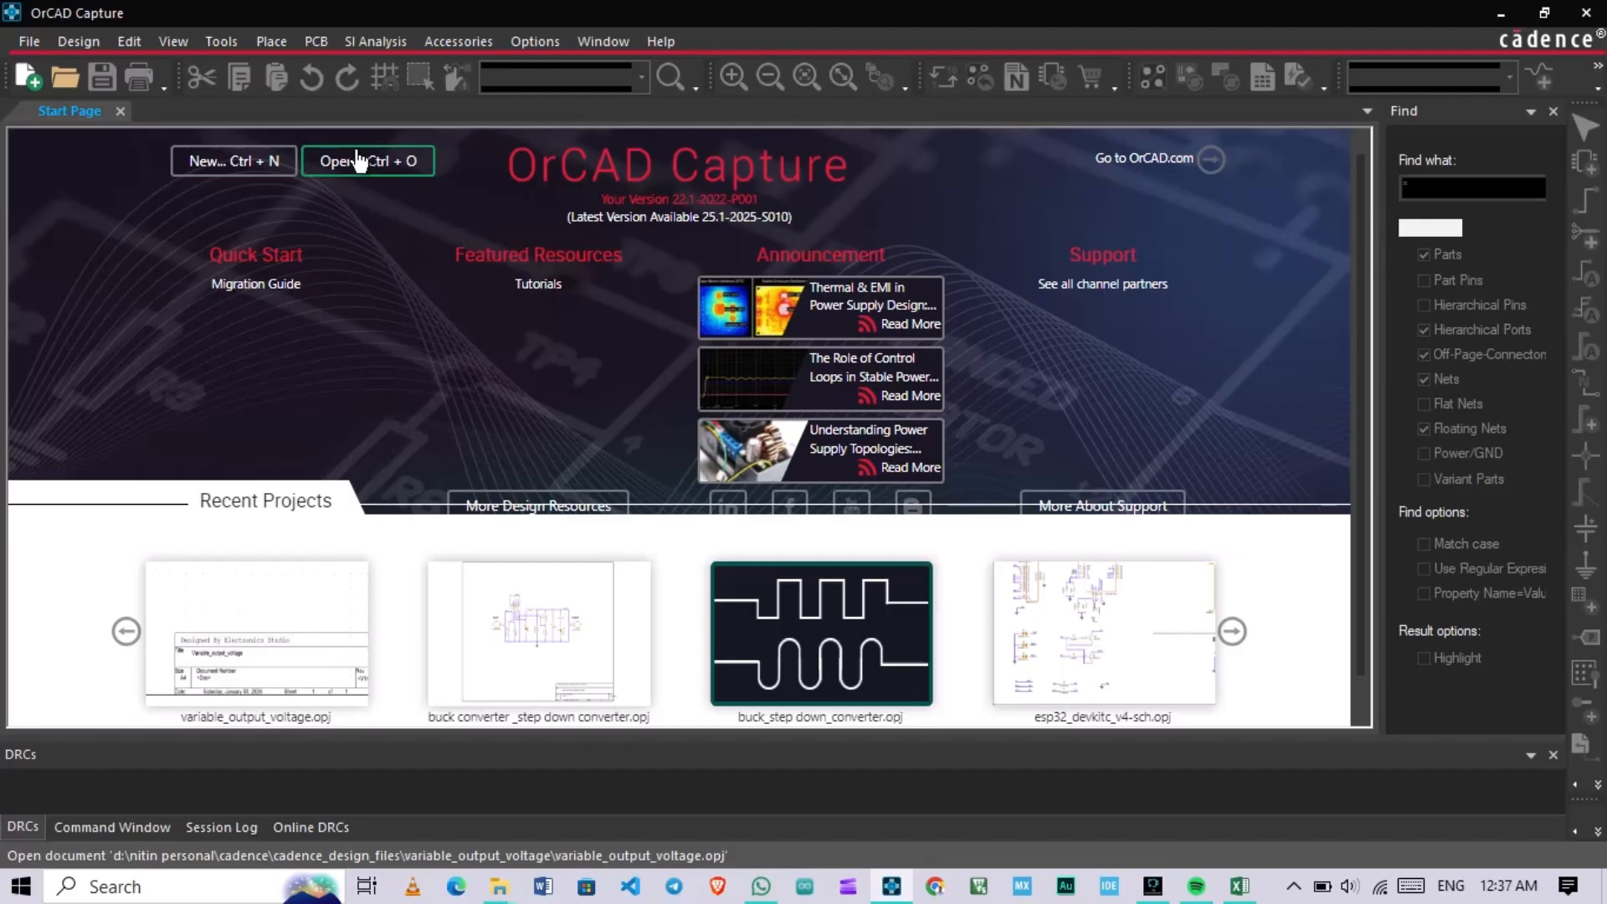
left_click(373, 163)
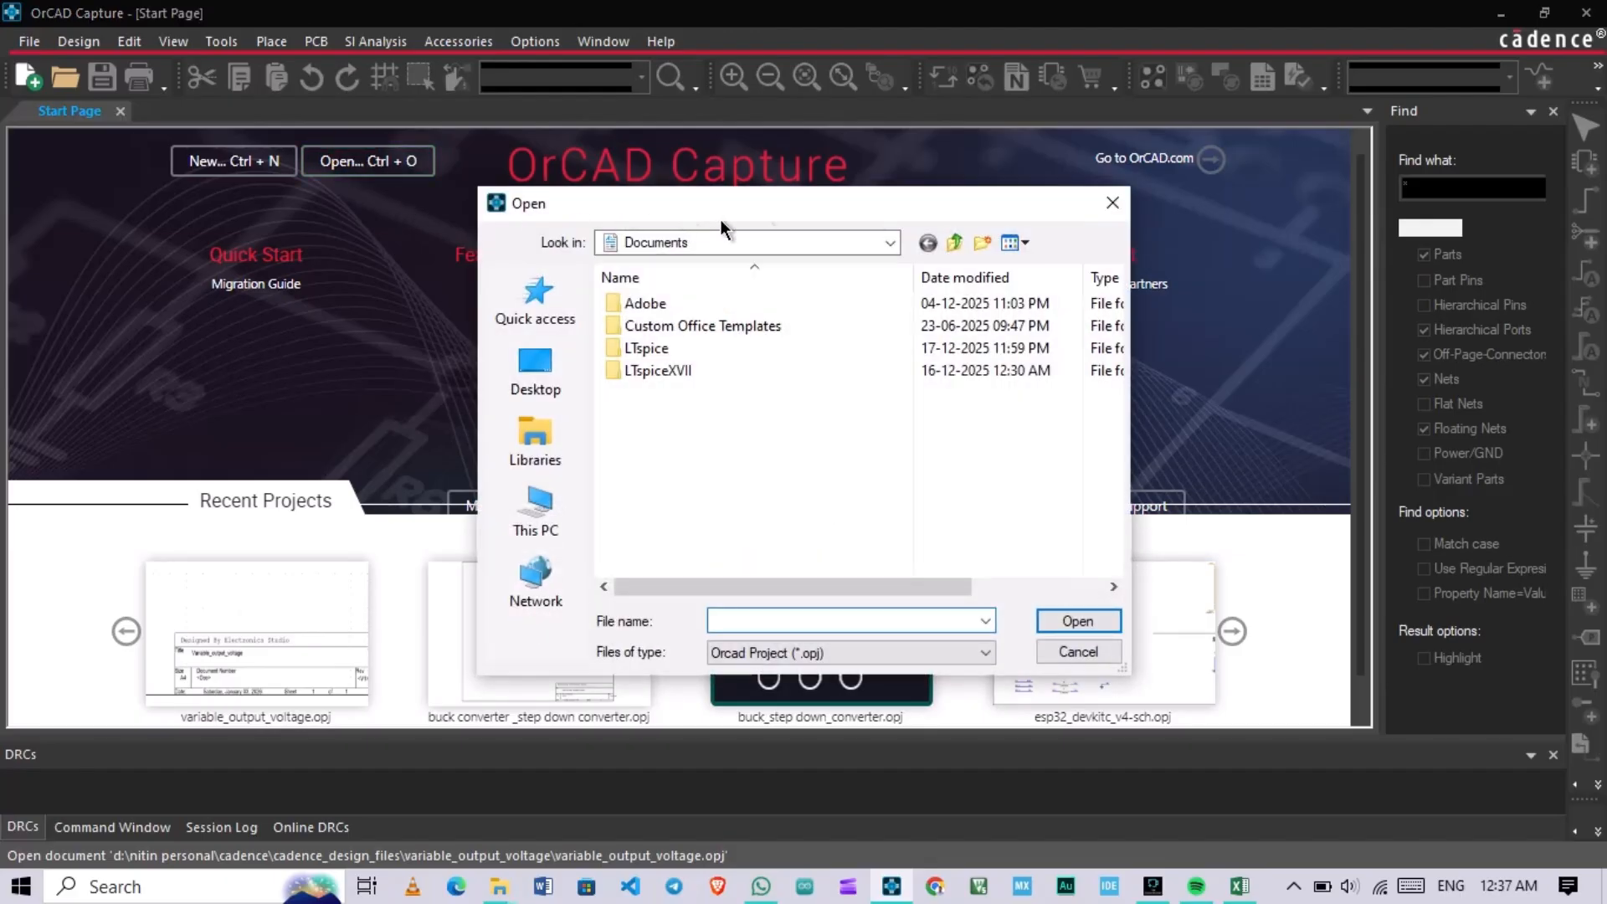
left_click_drag(720, 219, 673, 204)
left_click(654, 355)
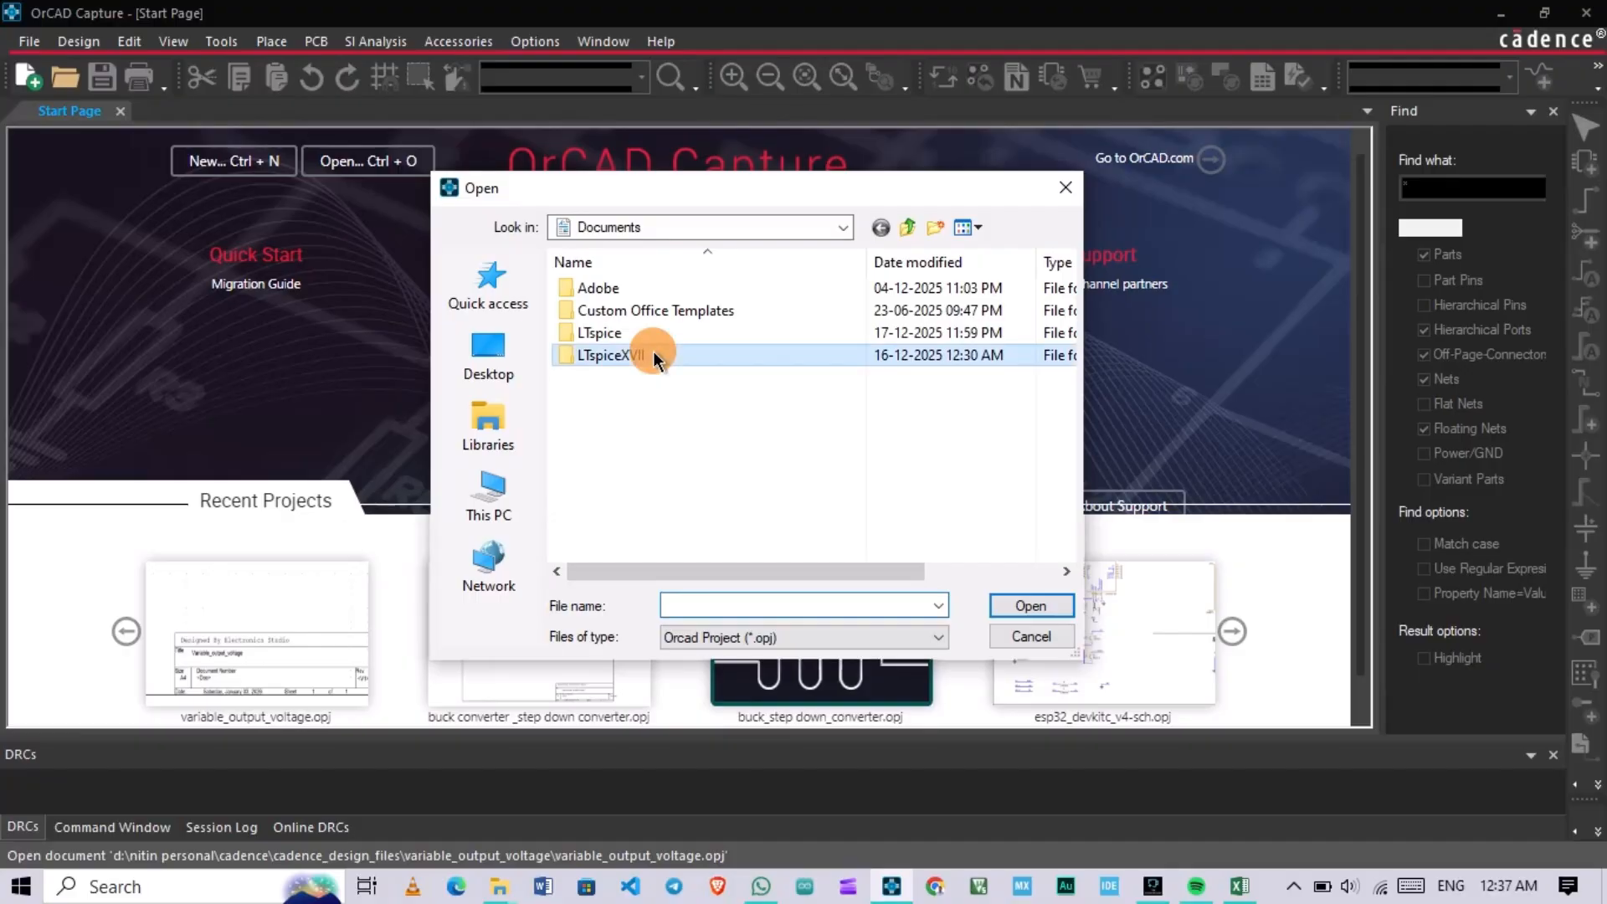
left_click(1064, 186)
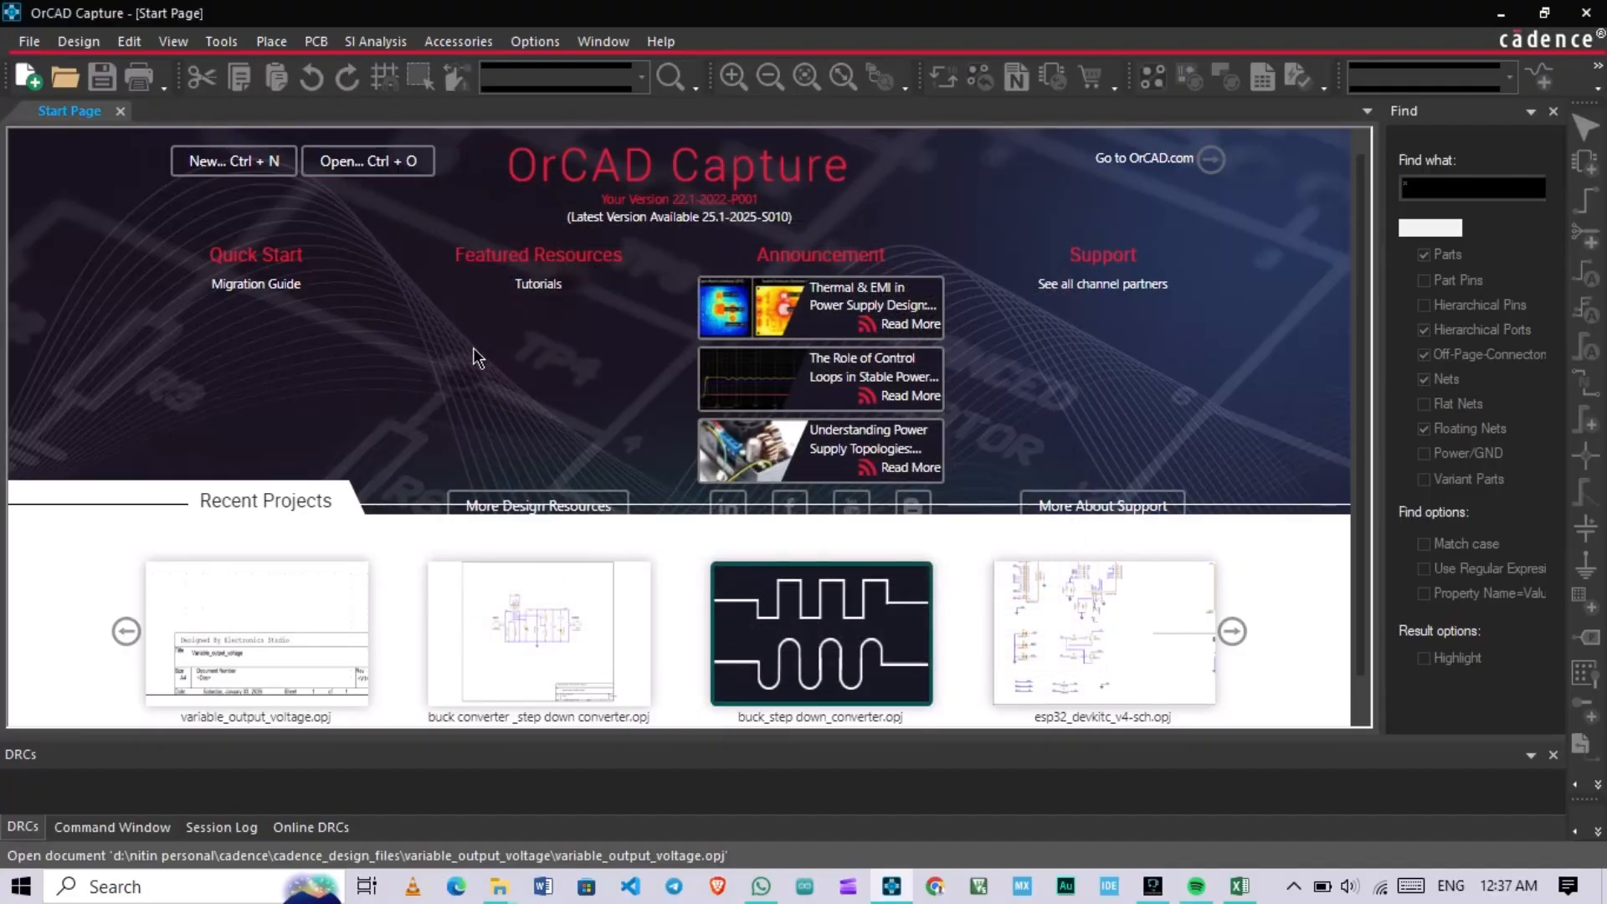
Step: Start a new project and create a folder named Lecture_1 on the Desktop for its location
left_click(277, 164)
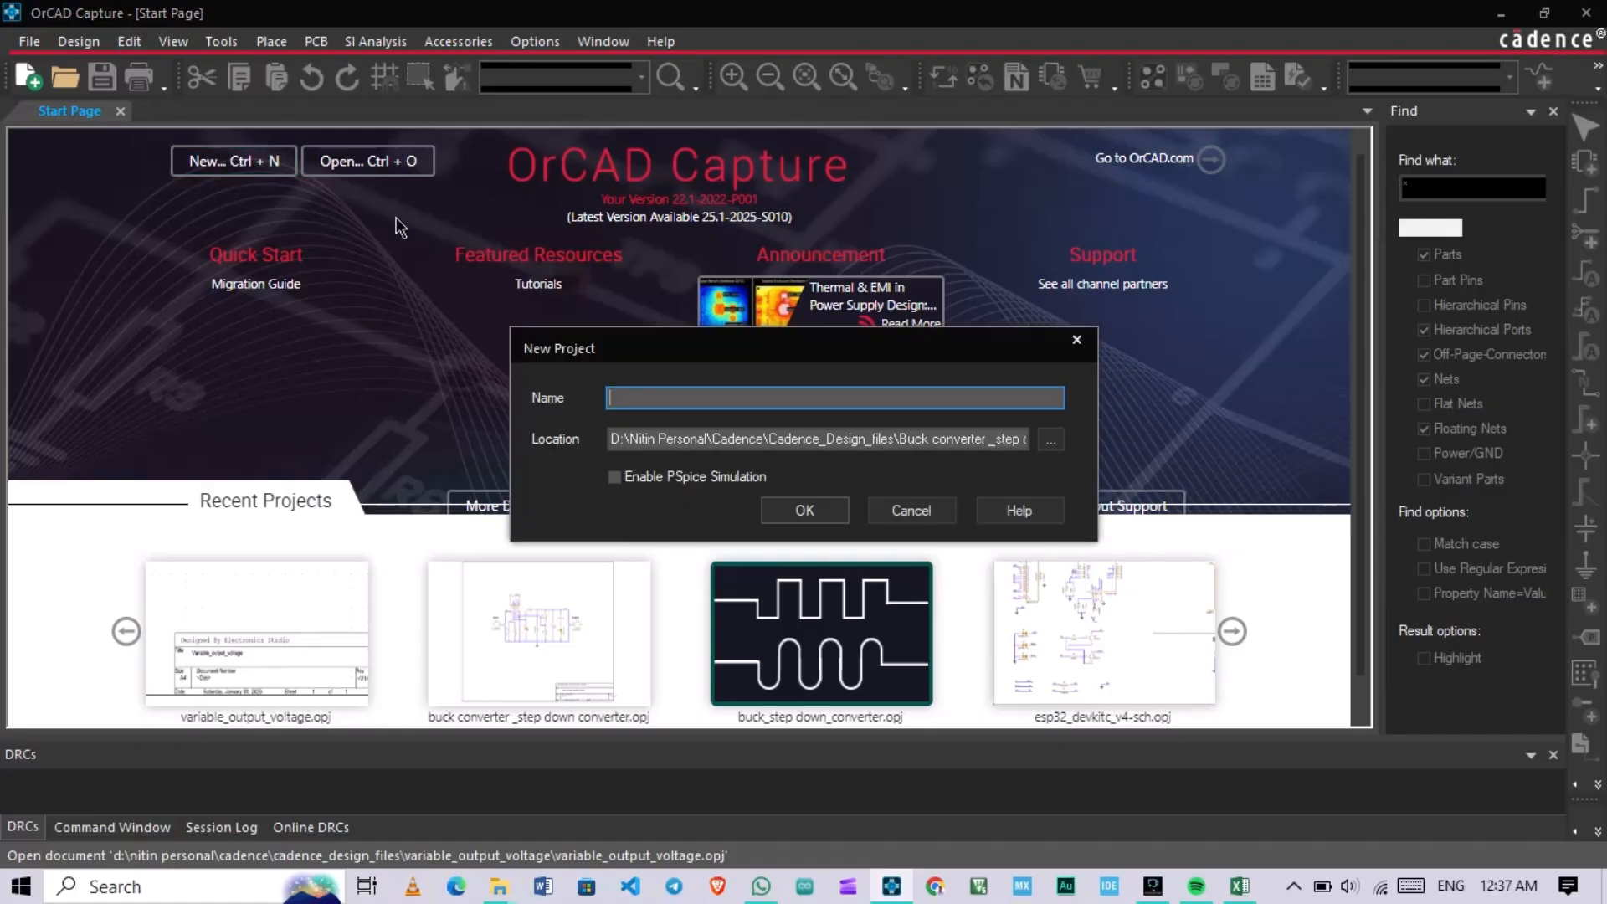
left_click(1051, 439)
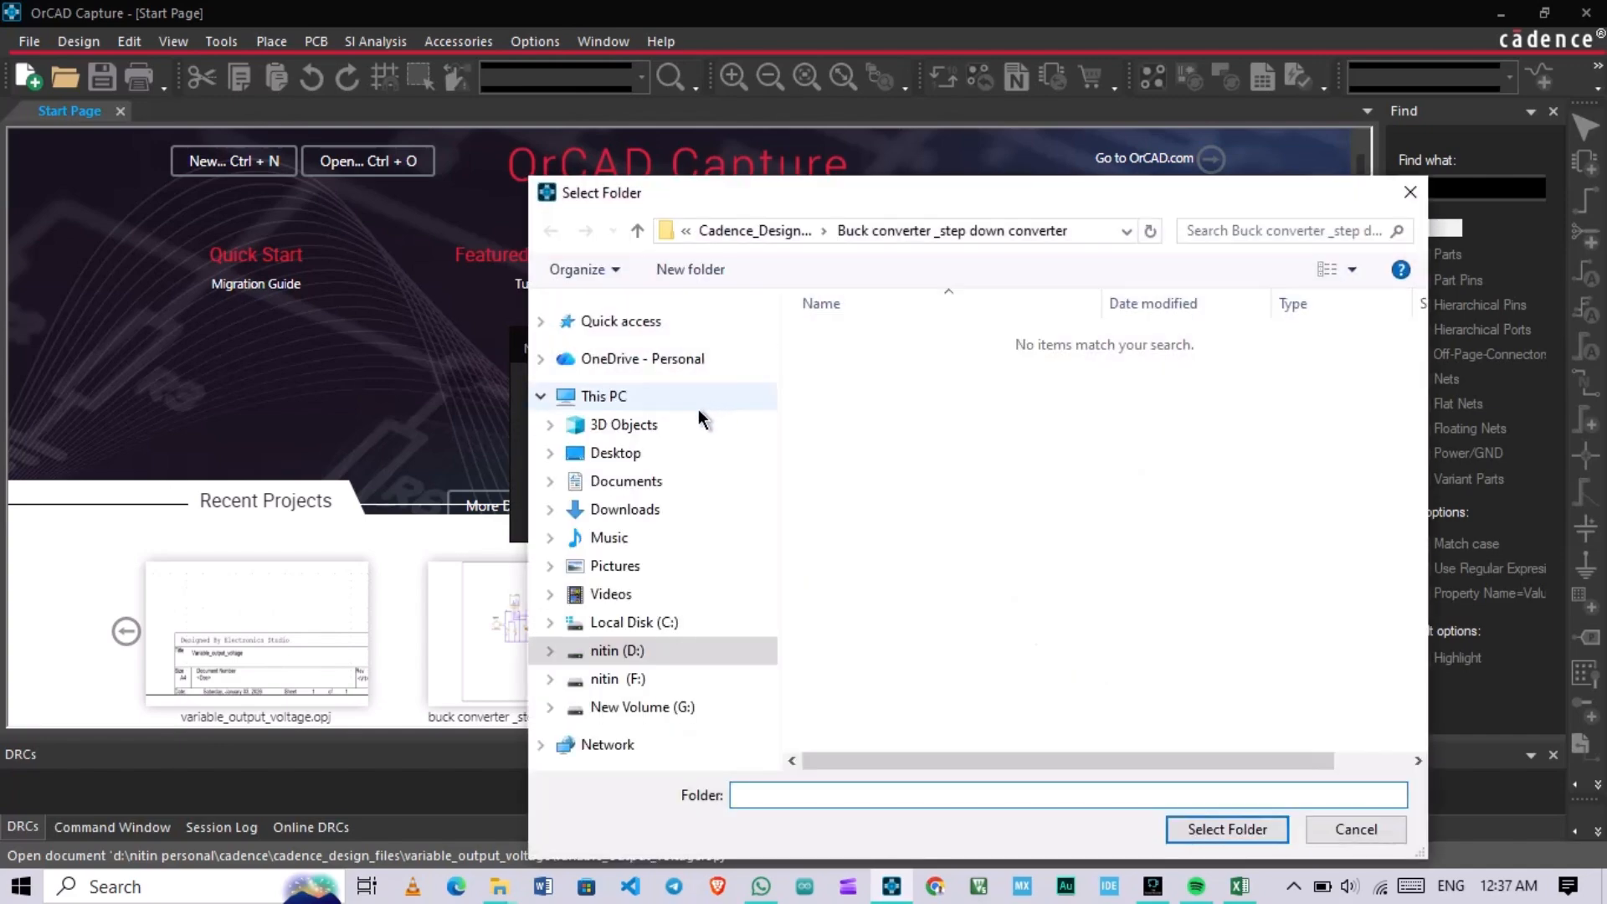
left_click(646, 452)
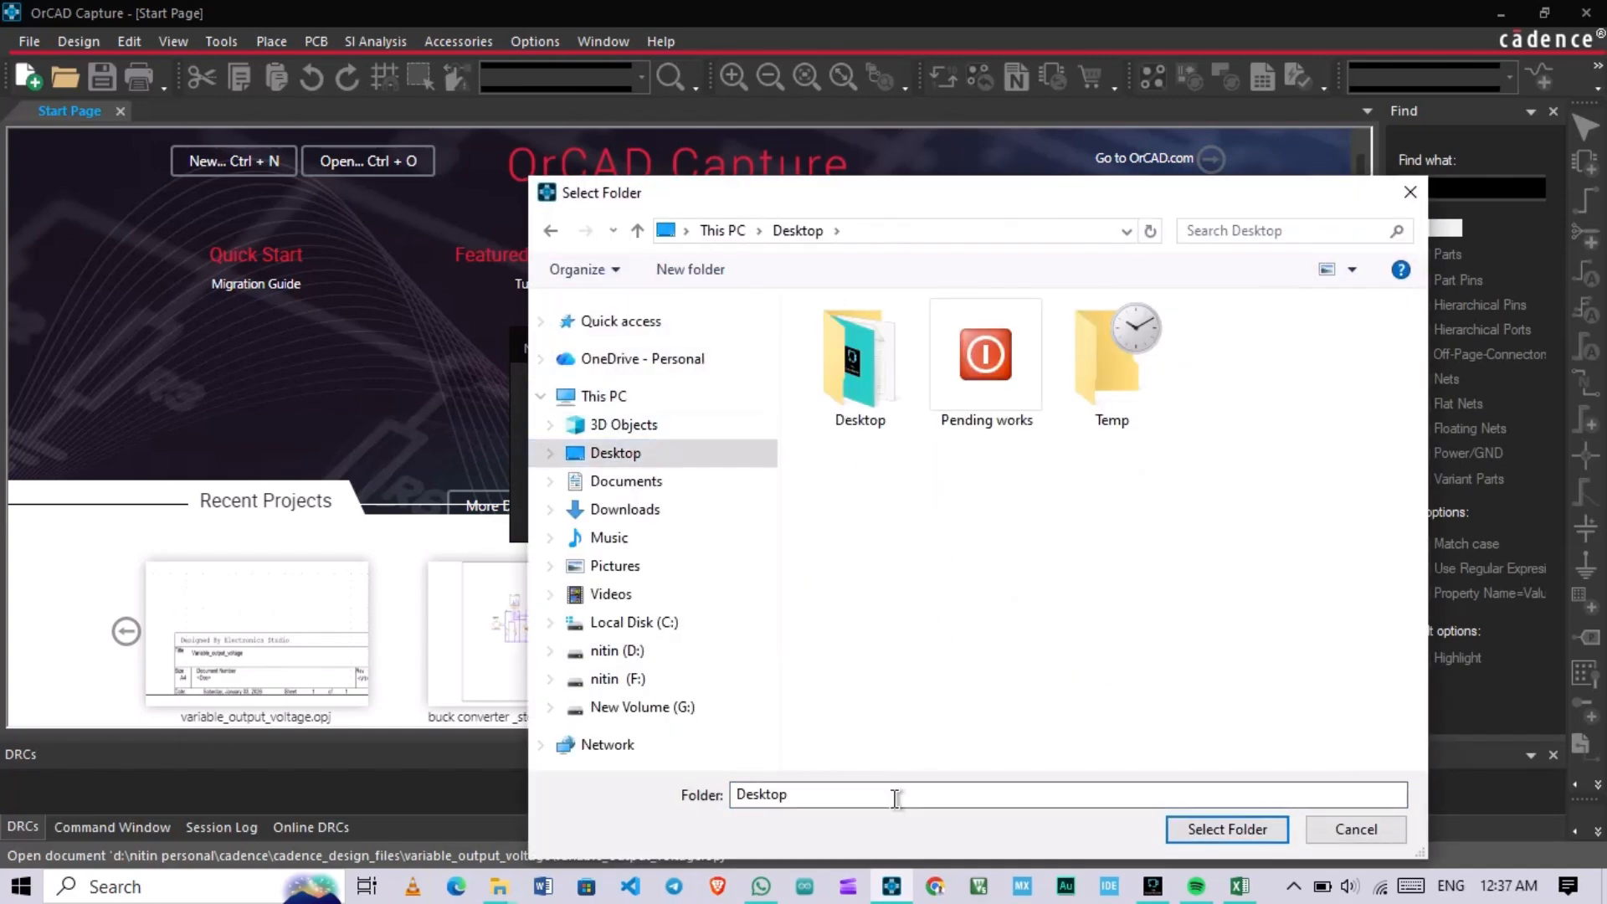
right_click(932, 576)
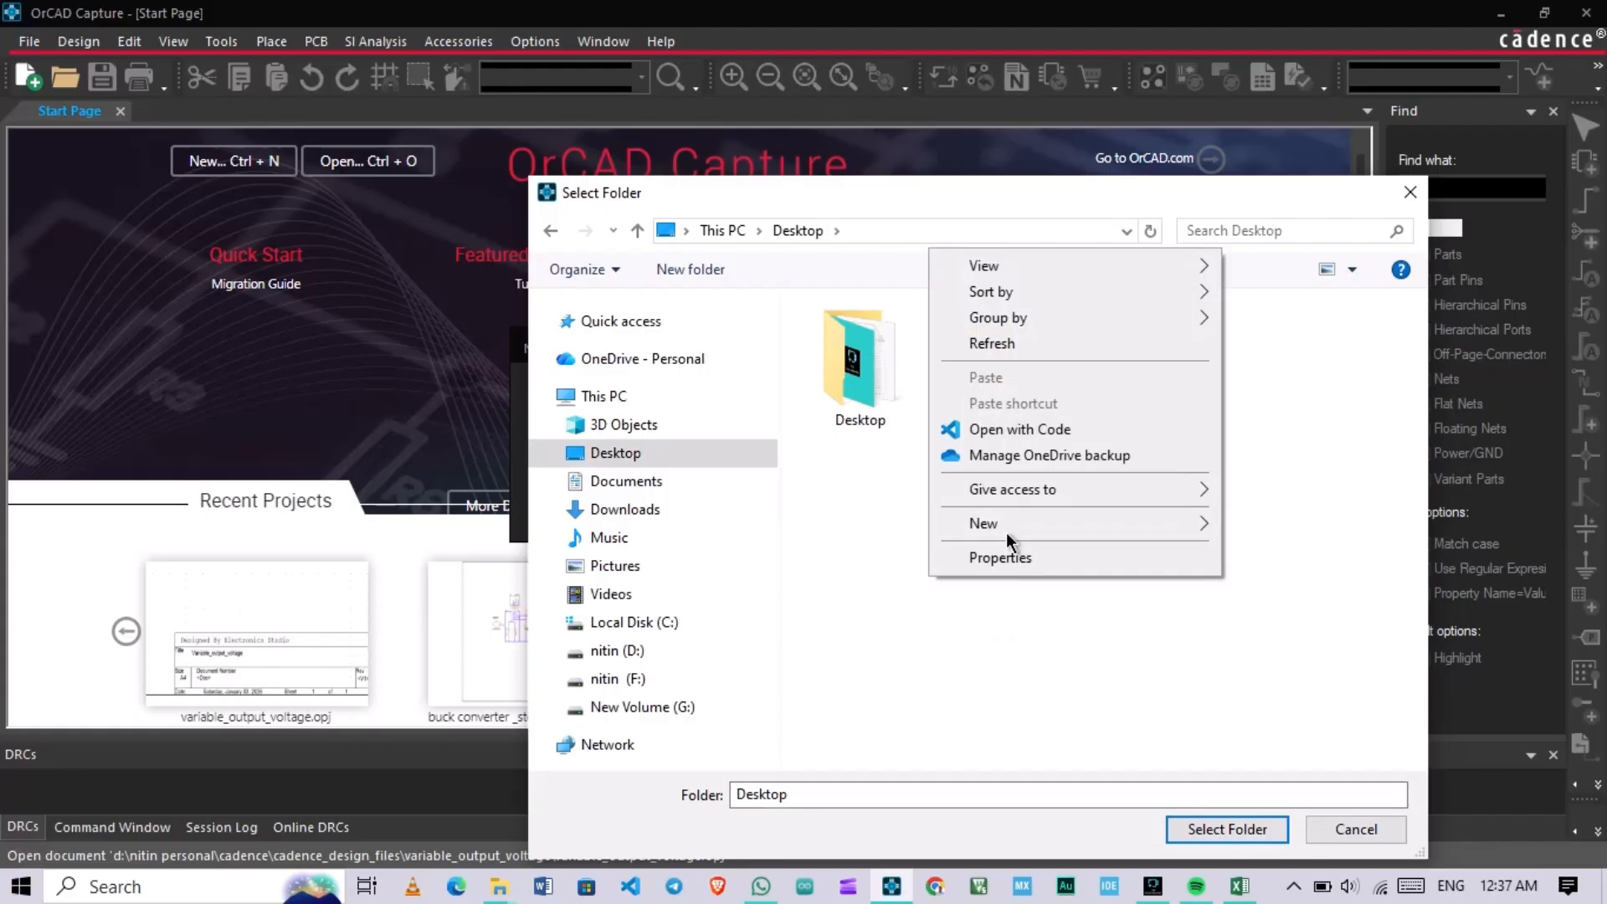
mouse_move(1067, 523)
left_click(1245, 524)
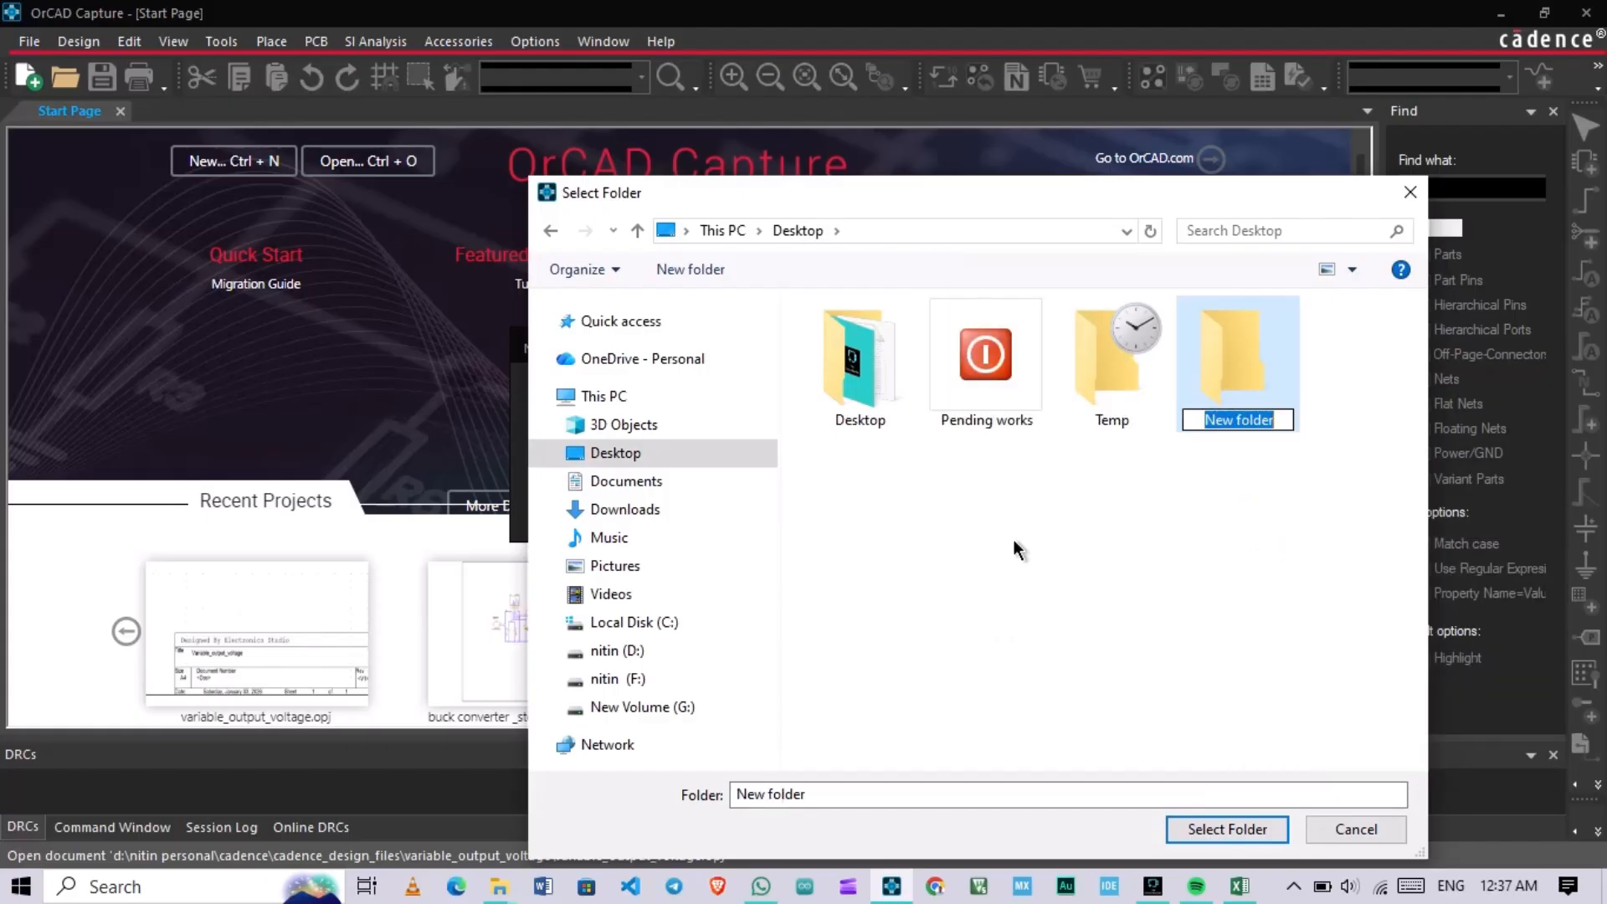
type("Lectr")
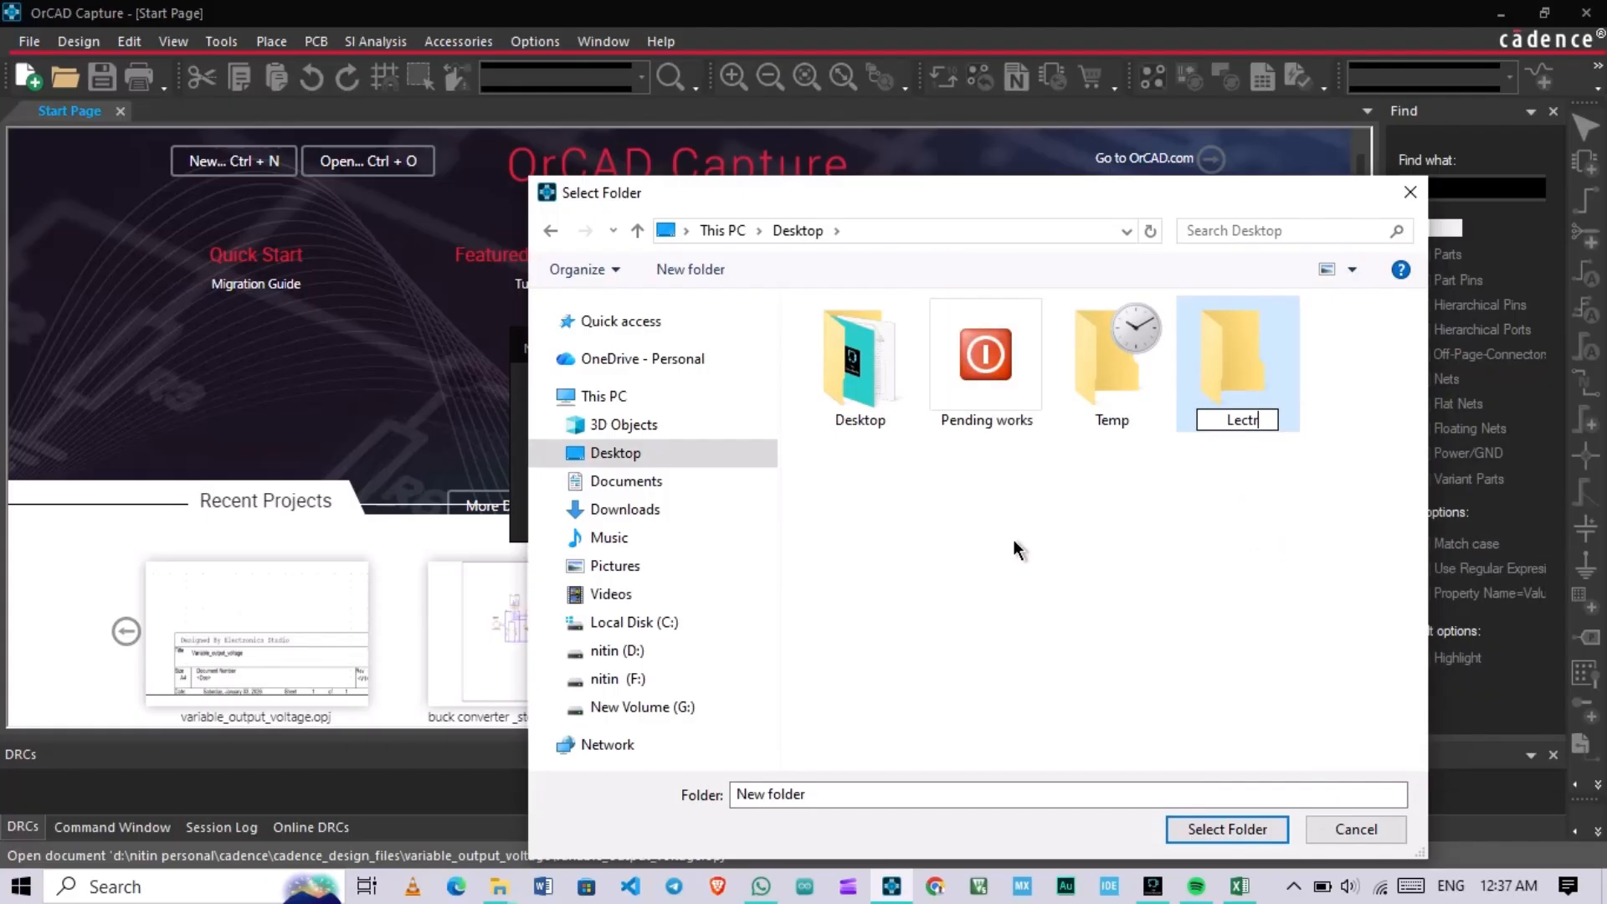
key("BackSpace")
type("ure_1")
key("Return")
Step: Set the project location to the Lecture_1 folder, name the project Test and create it
left_click(1193, 385)
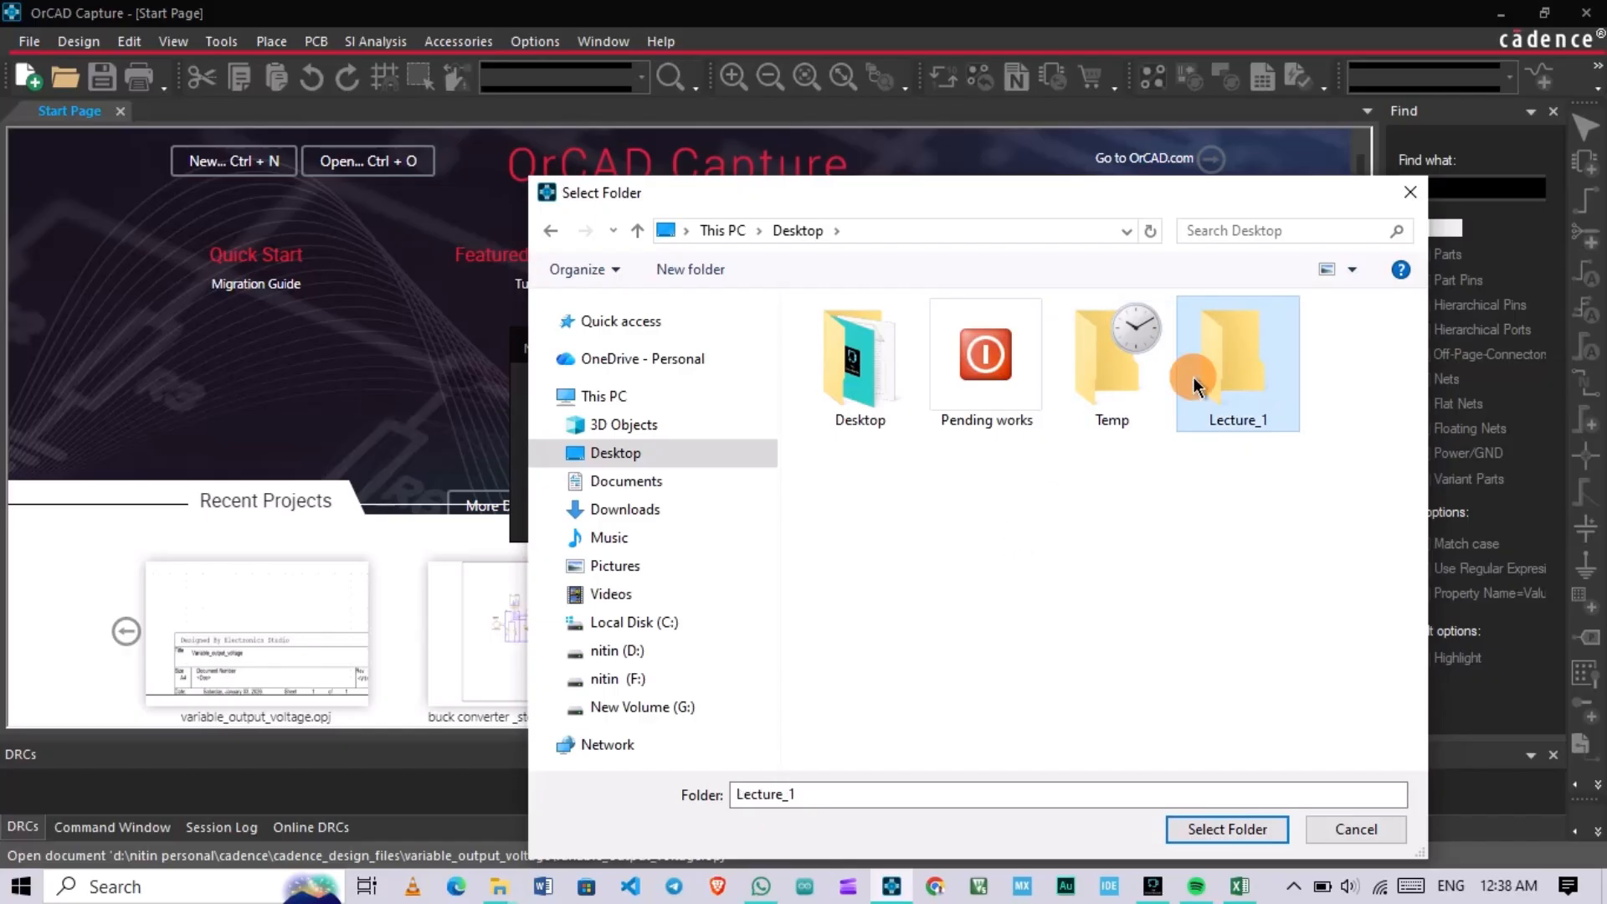
double_click(1193, 385)
left_click(1239, 828)
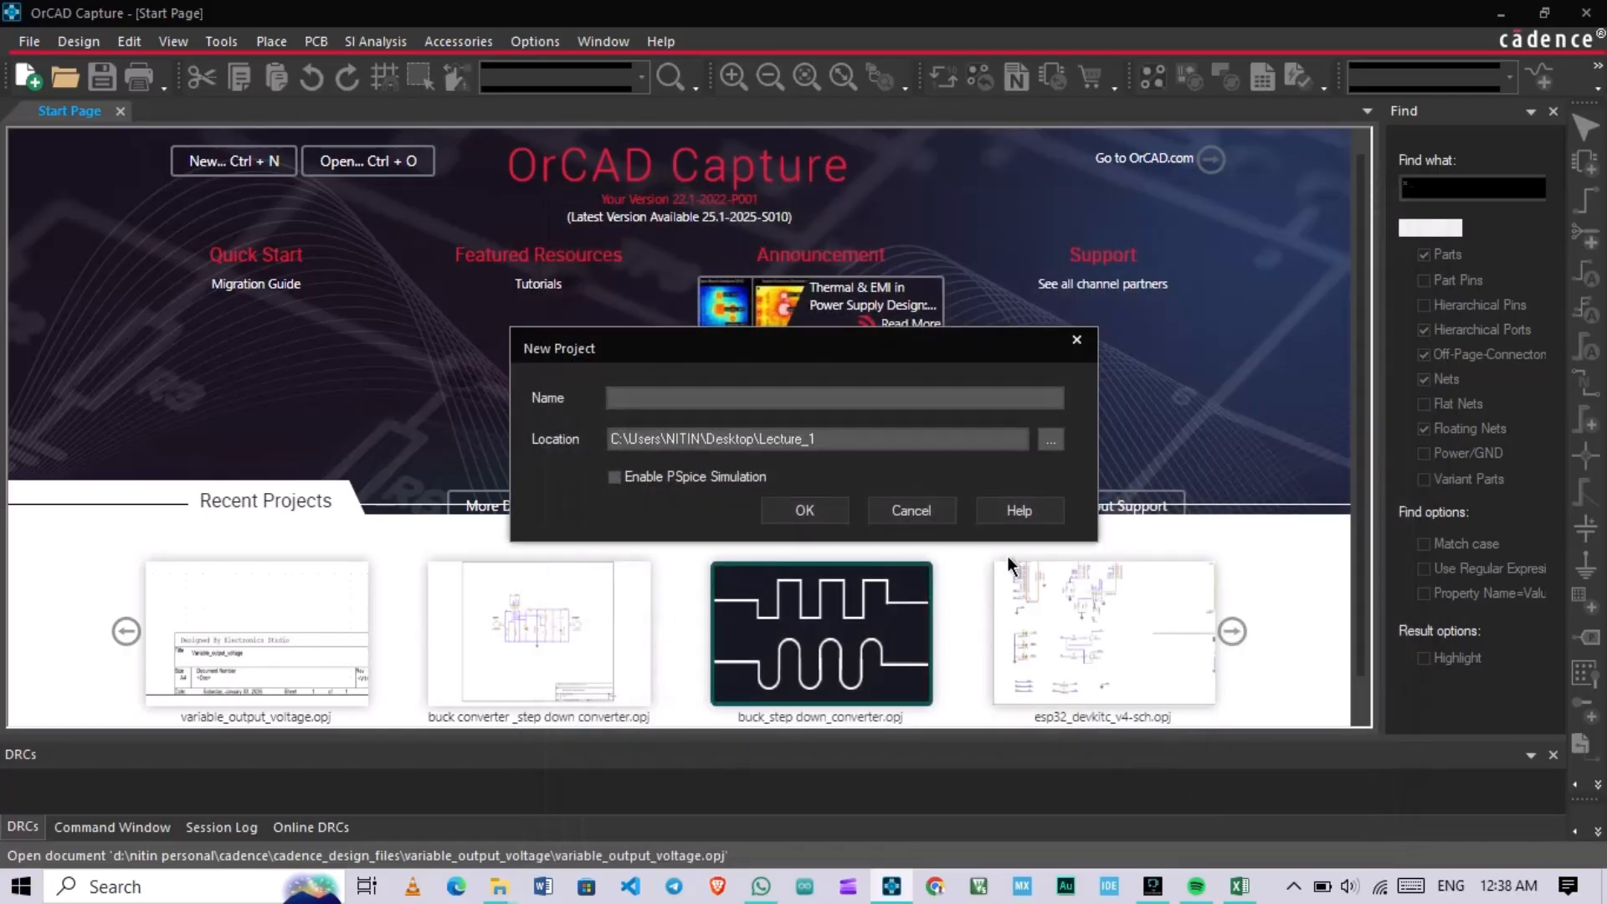
left_click(779, 397)
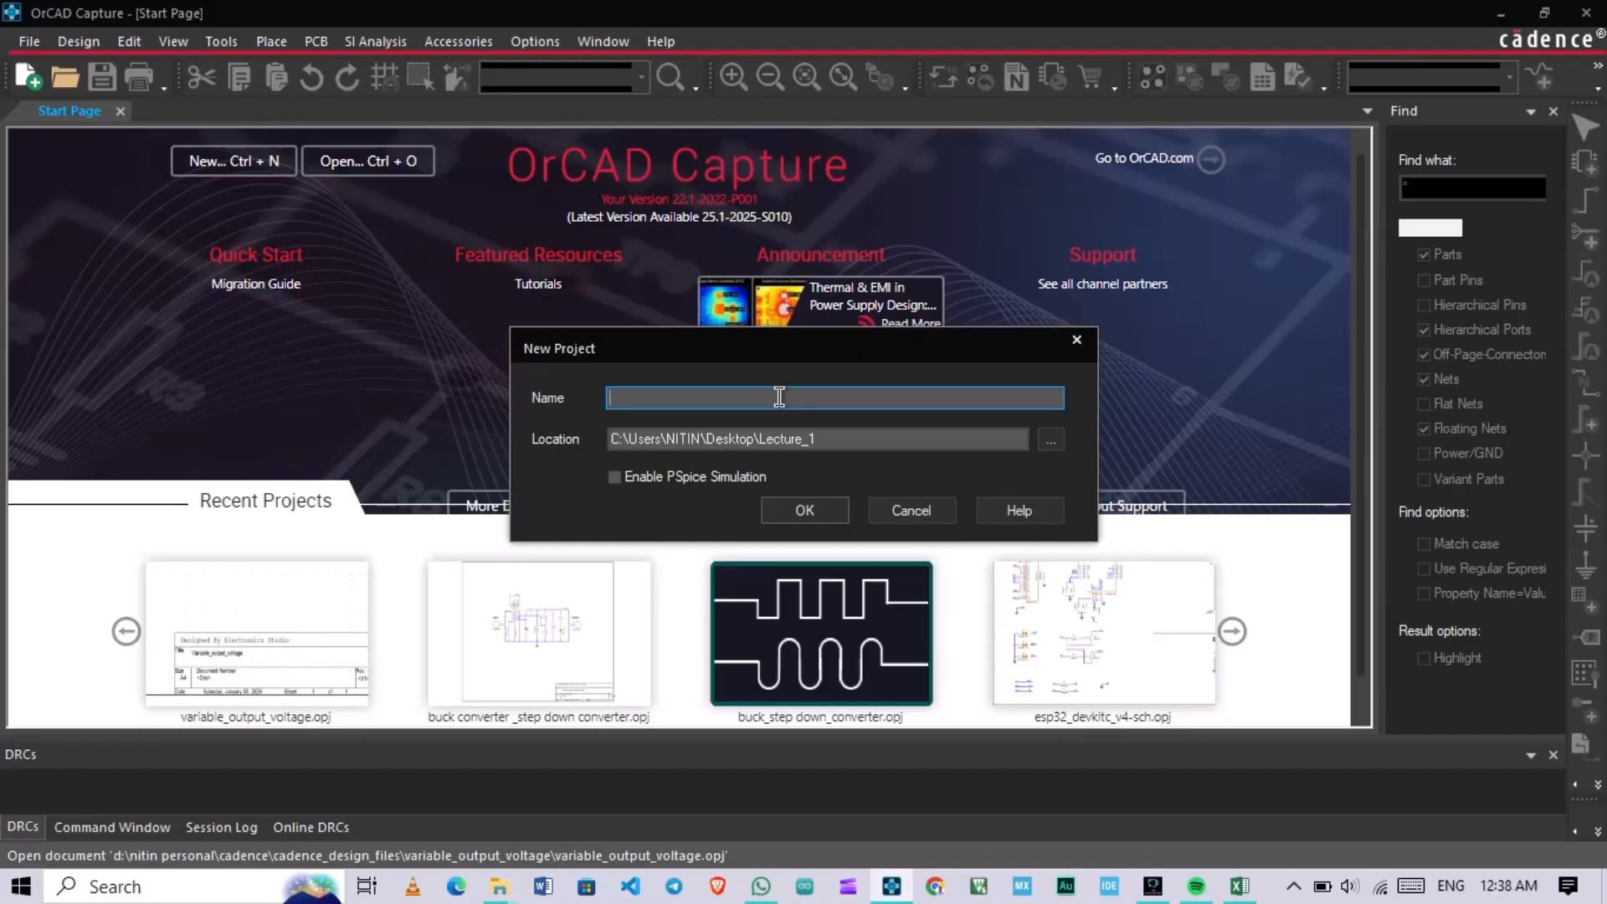
type("Test")
left_click(801, 505)
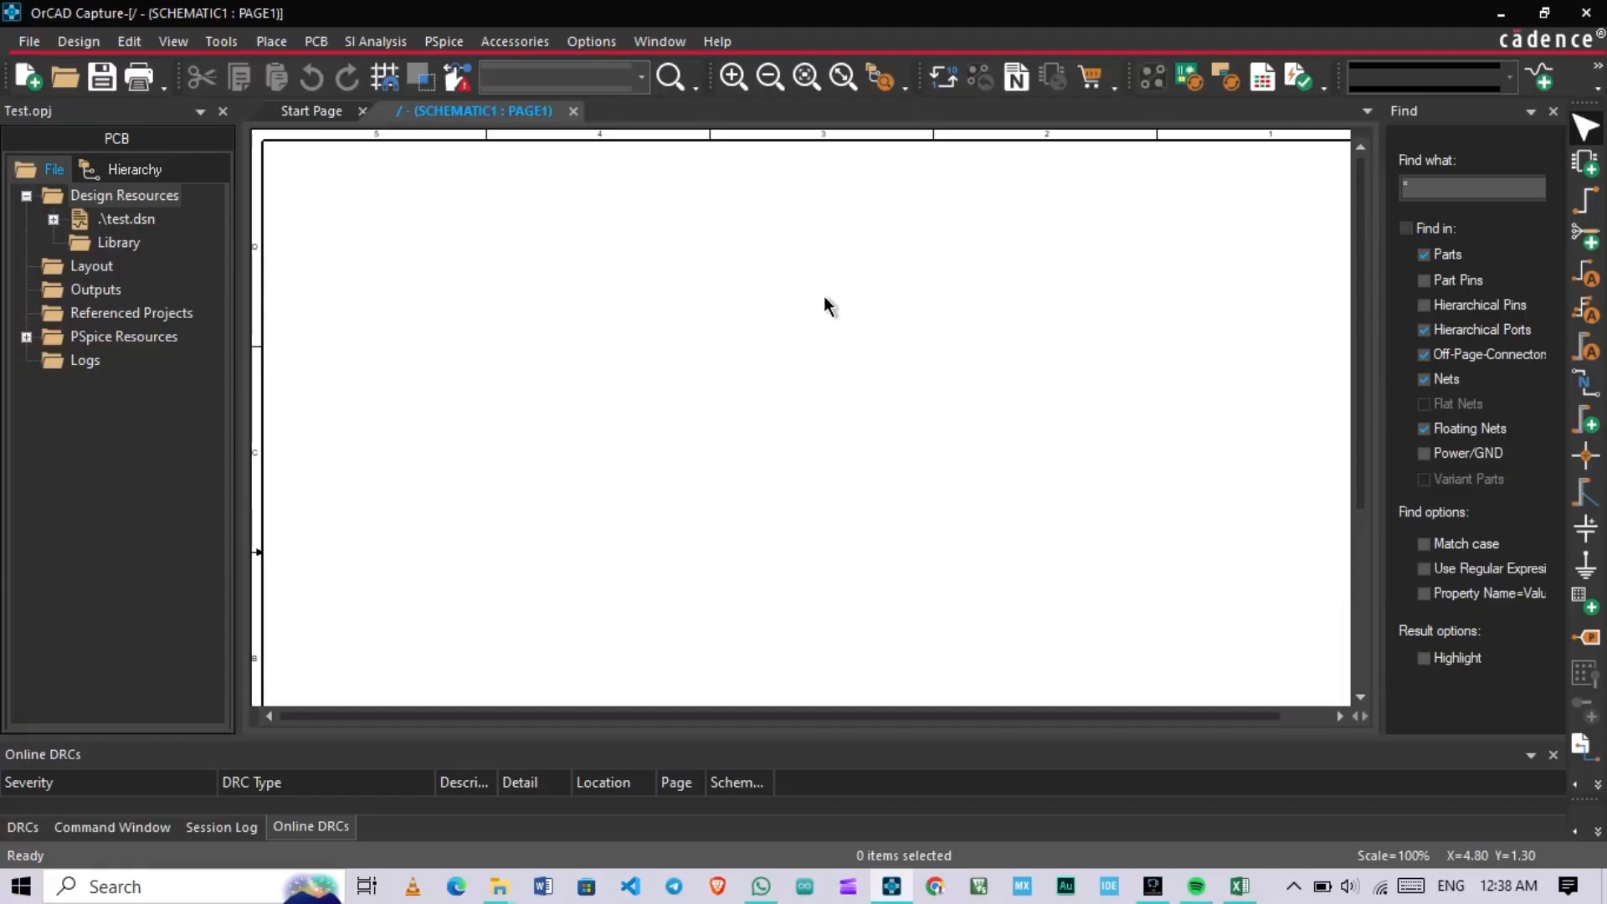
Step: Examine the blank schematic page and the fields of its title block
scroll(824, 296, "down", 1, "ctrl")
scroll(746, 328, "up", 2, "ctrl")
right_click(789, 394)
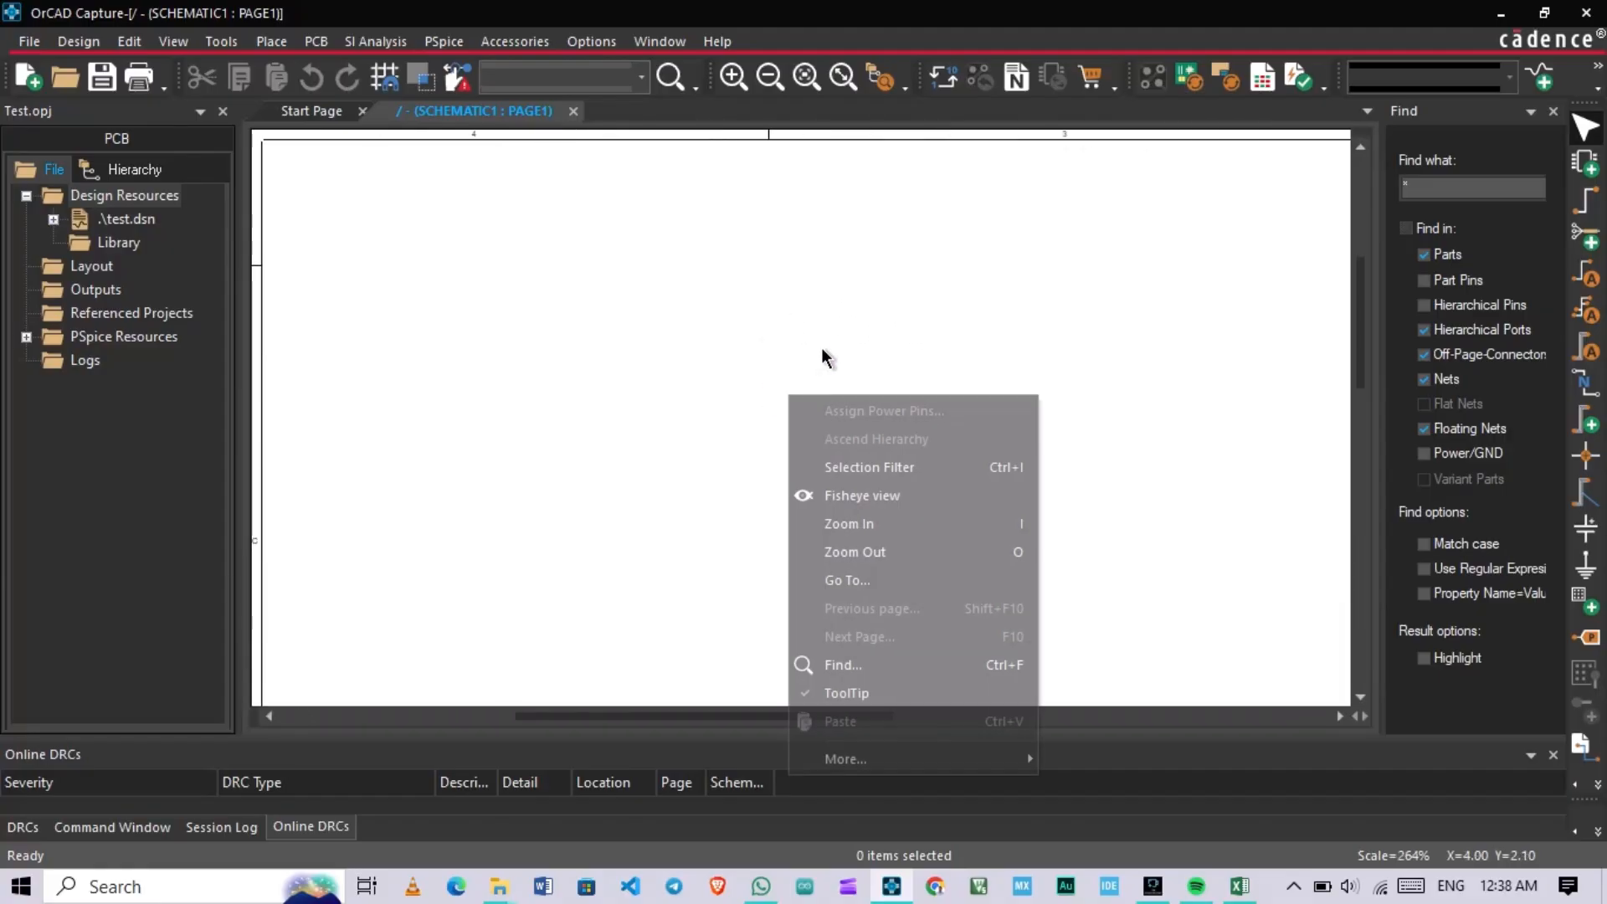
left_click(647, 282)
scroll(677, 305, "down", 1, "ctrl")
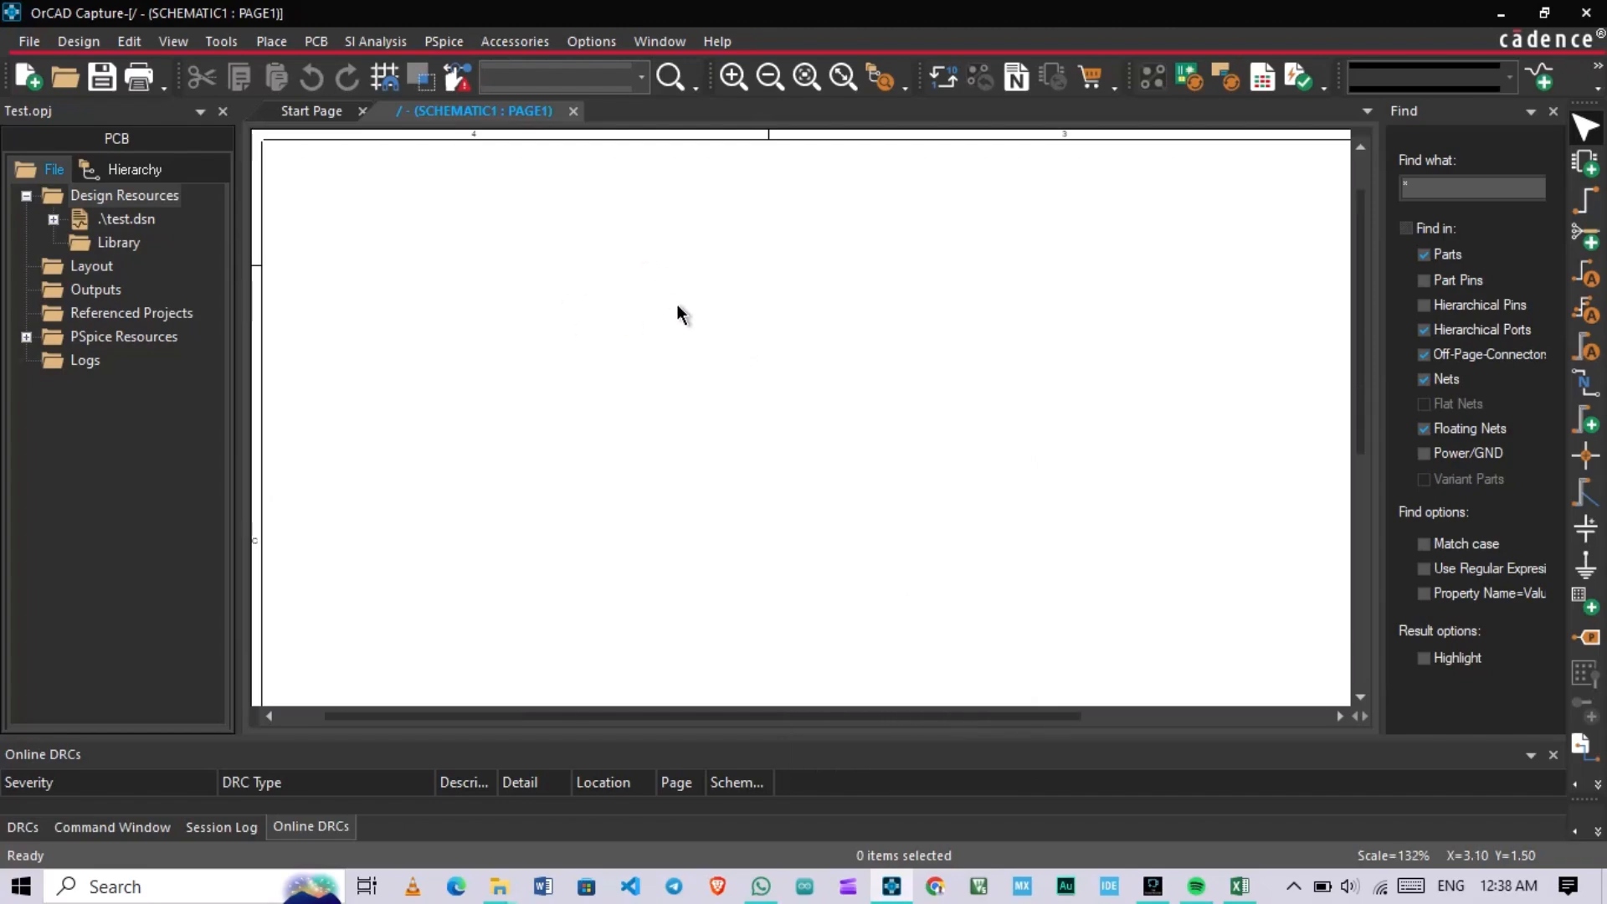
scroll(677, 306, "down", 1, "ctrl")
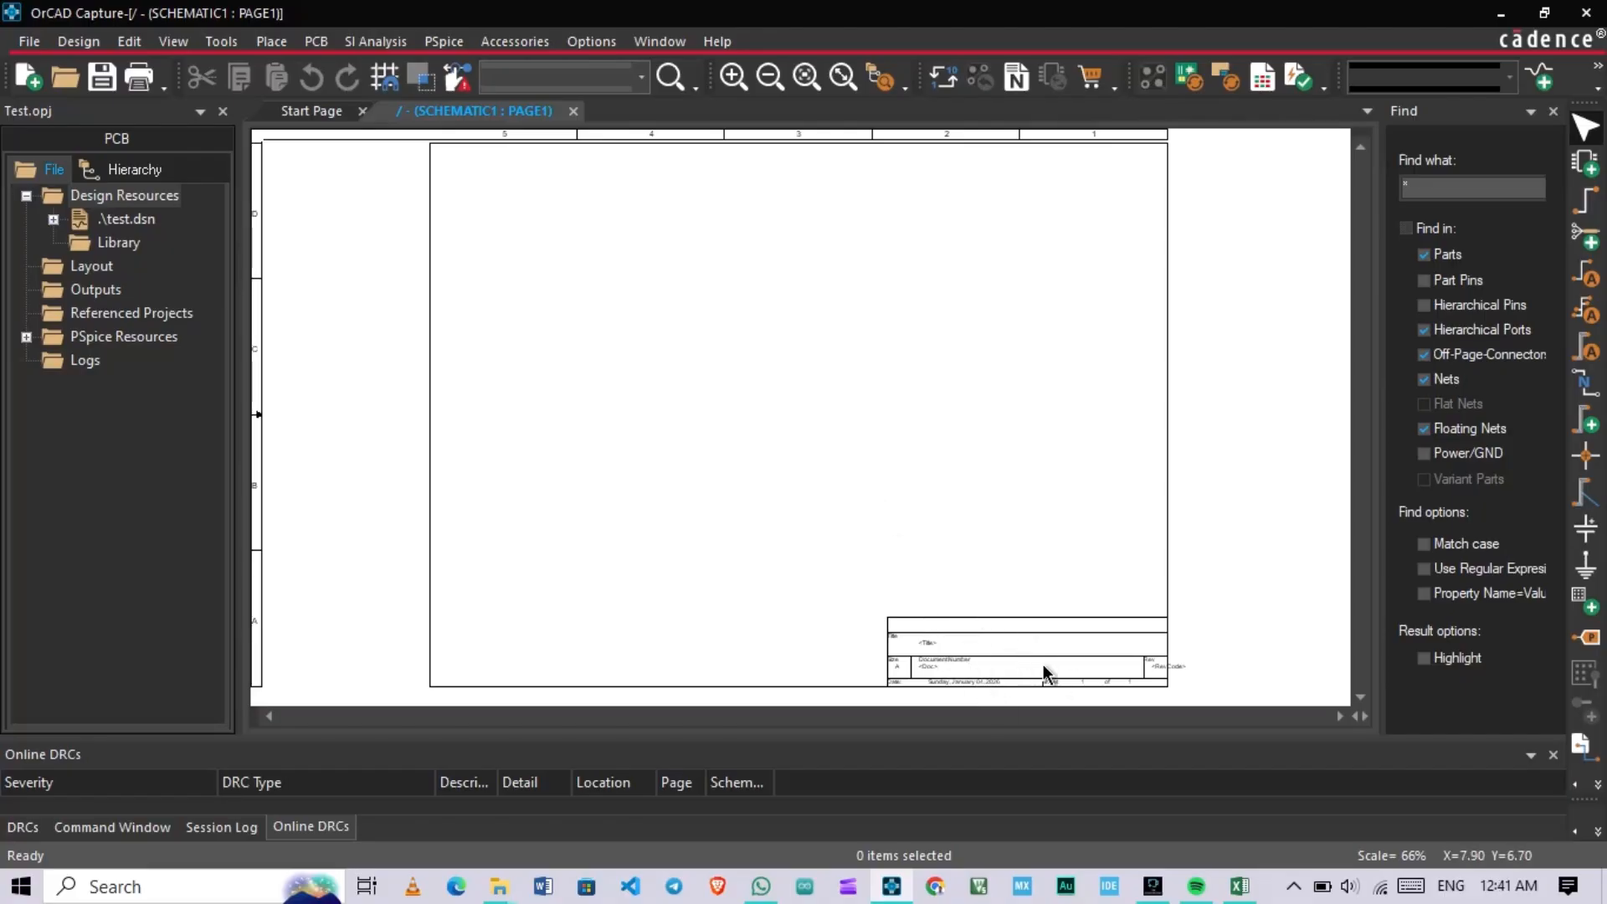
scroll(1023, 656, "up", 5, "ctrl")
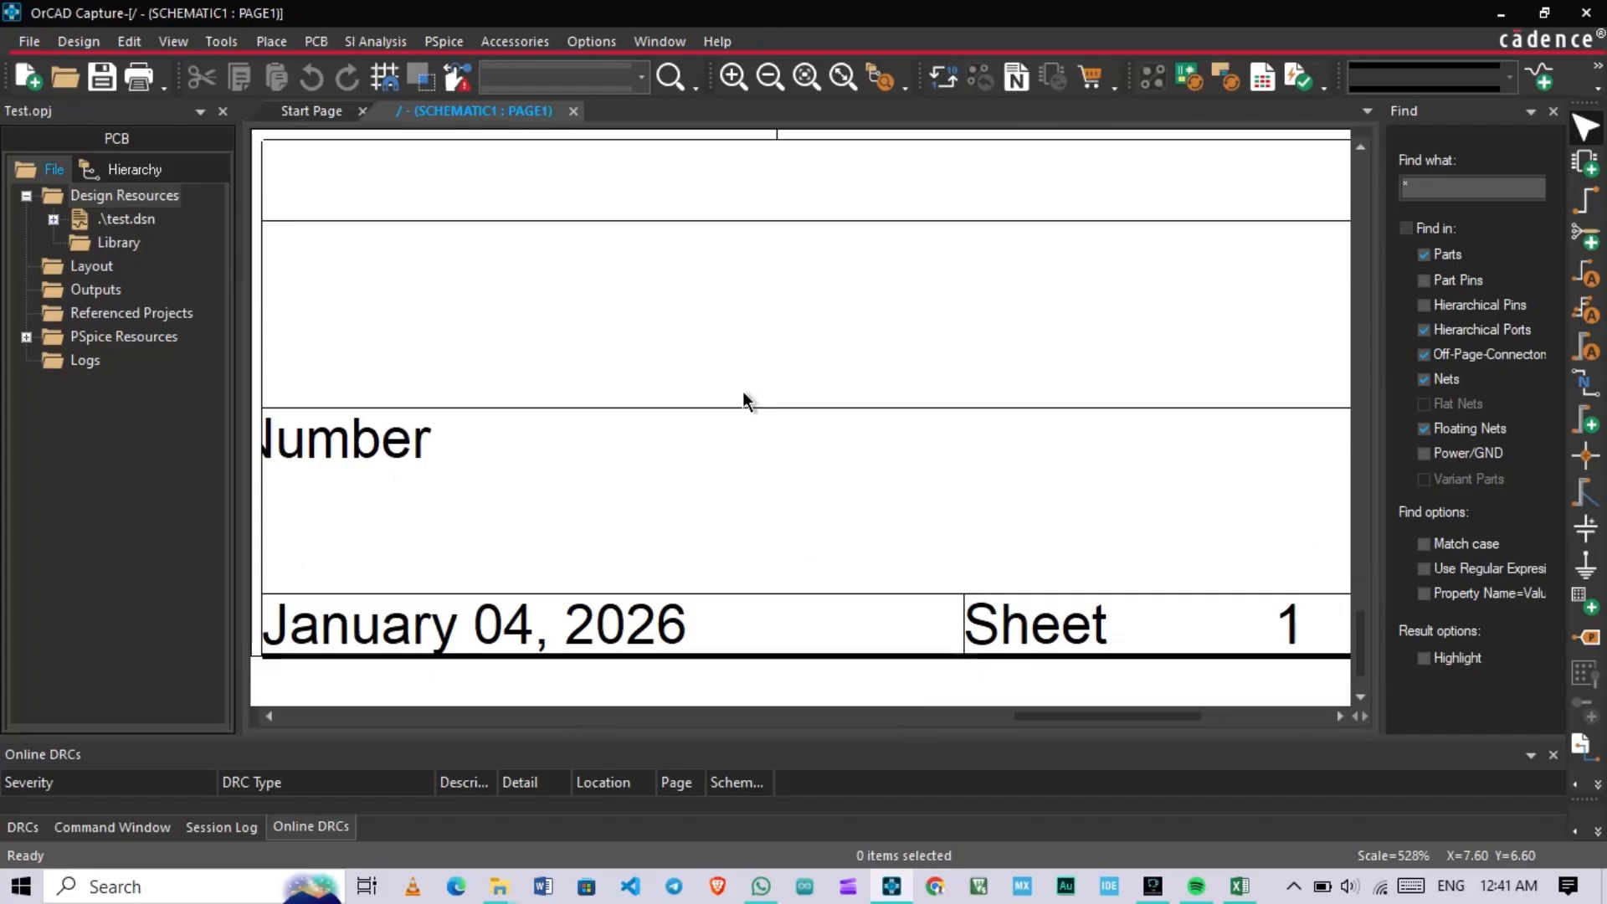
scroll(877, 546, "down", 3, "ctrl")
scroll(872, 589, "down", 1)
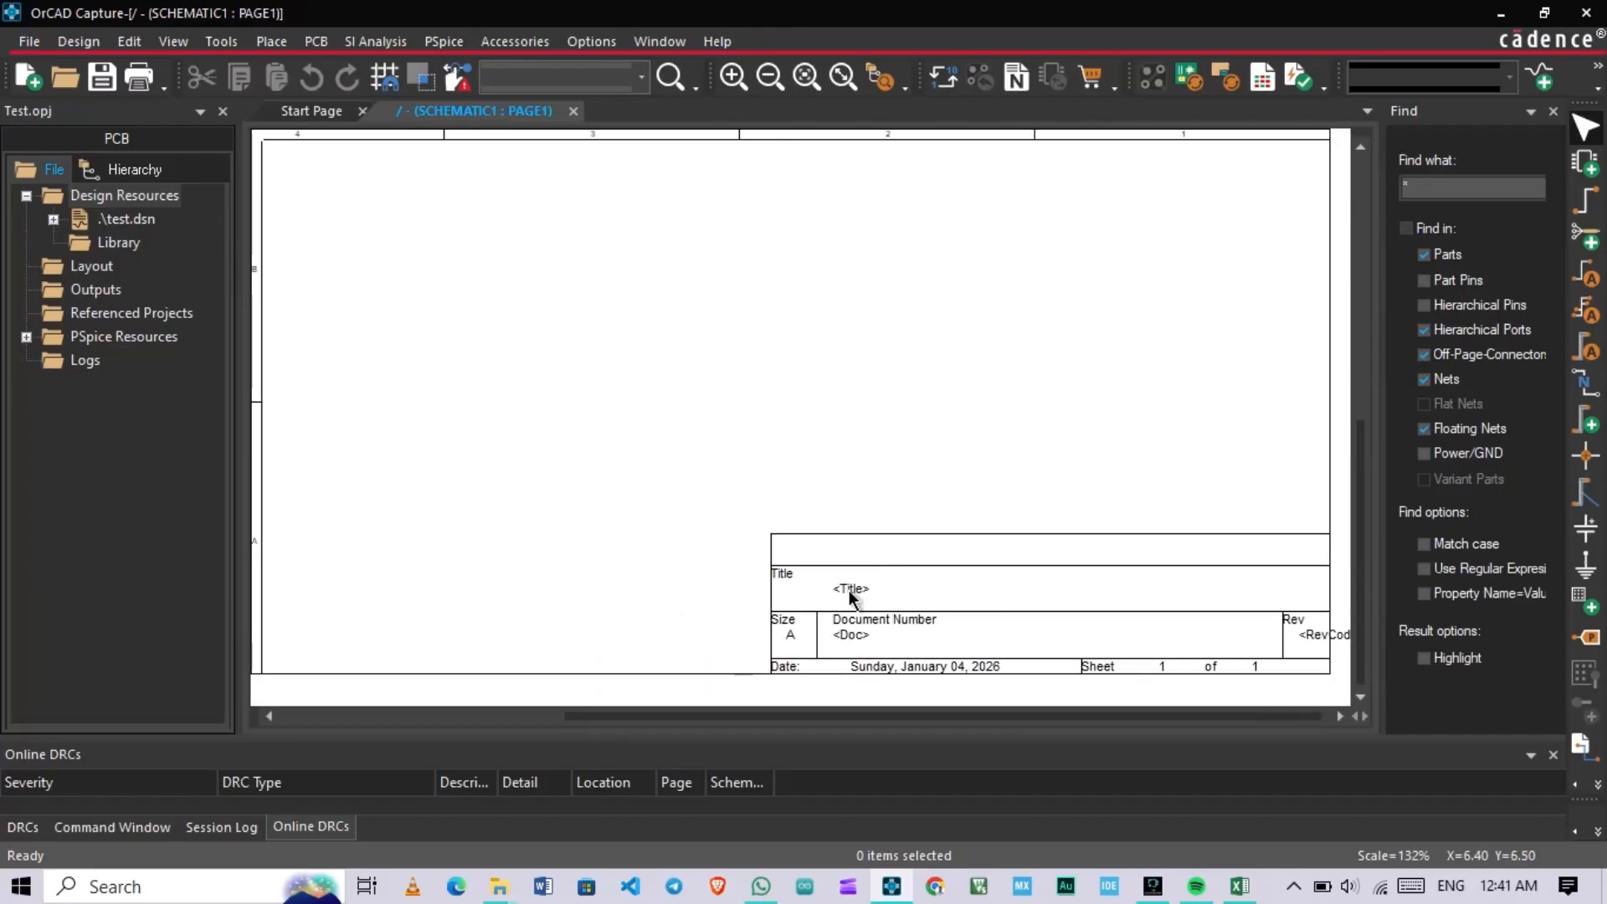
scroll(901, 596, "up", 1, "ctrl")
scroll(805, 495, "down", 2, "ctrl")
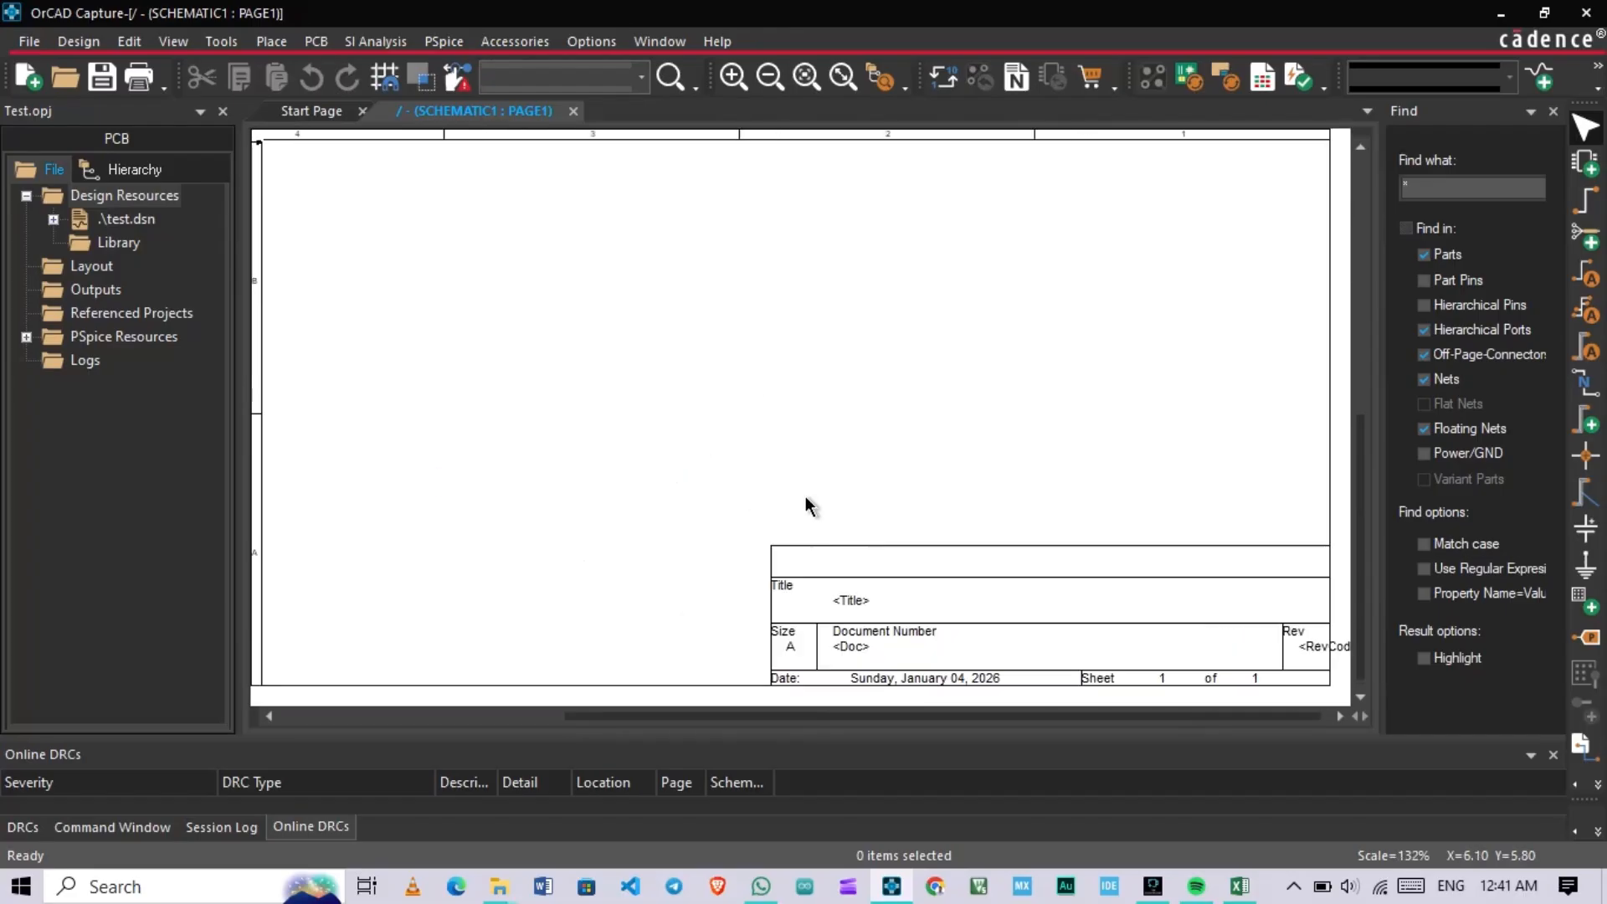
scroll(804, 492, "up", 2, "ctrl")
scroll(1023, 564, "down", 2, "ctrl")
scroll(809, 475, "up", 1, "ctrl")
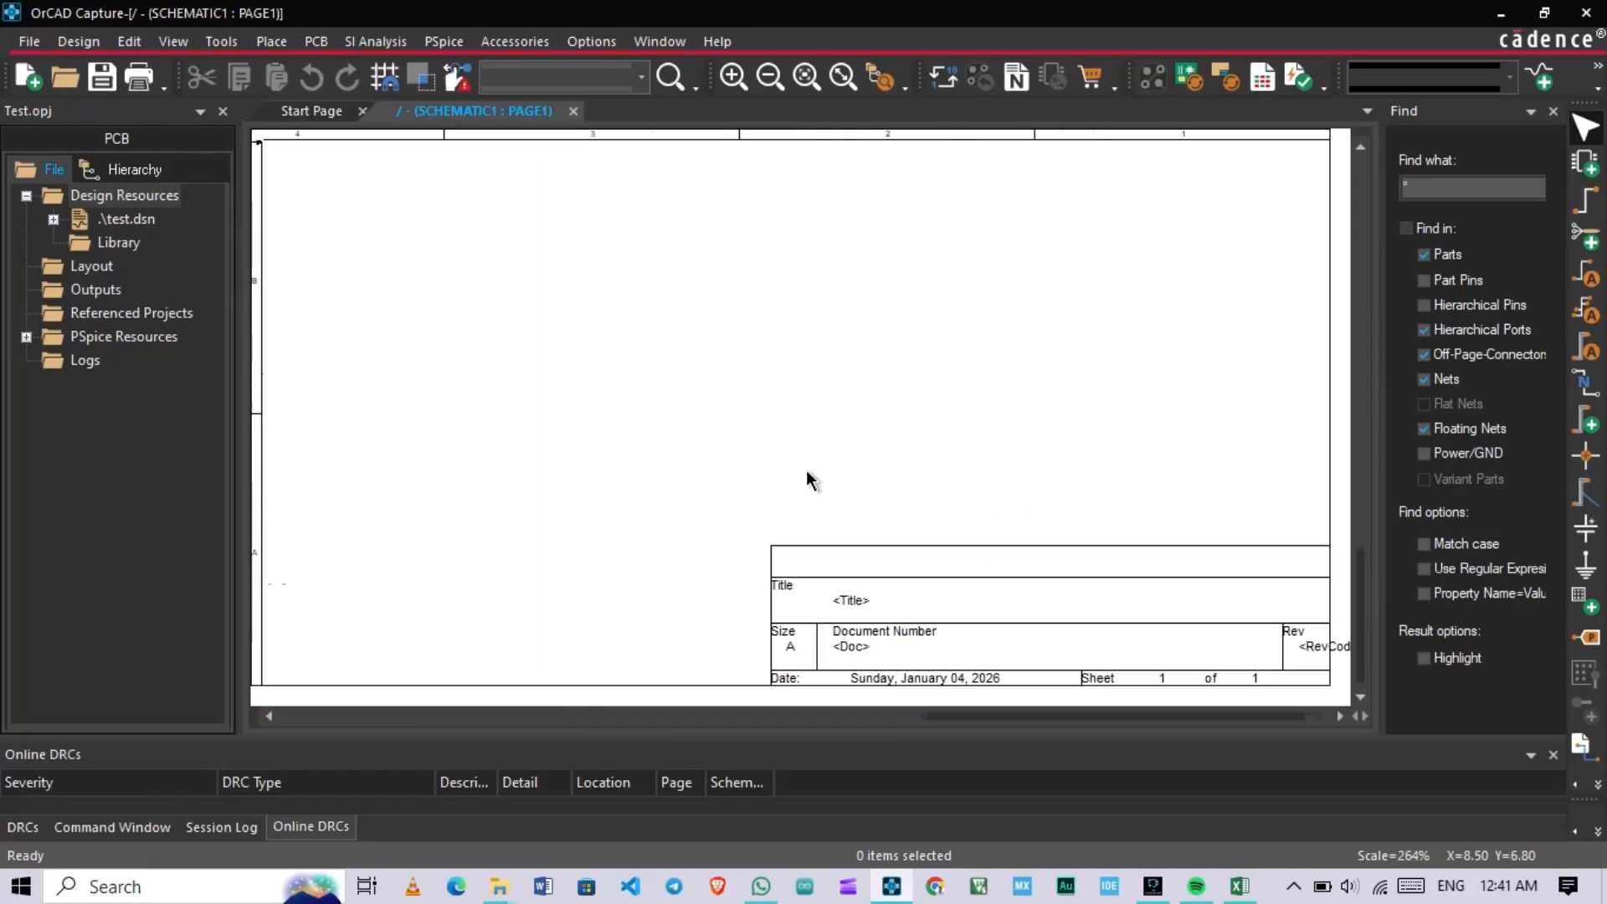
scroll(793, 476, "up", 1, "ctrl")
scroll(788, 475, "down", 1, "ctrl")
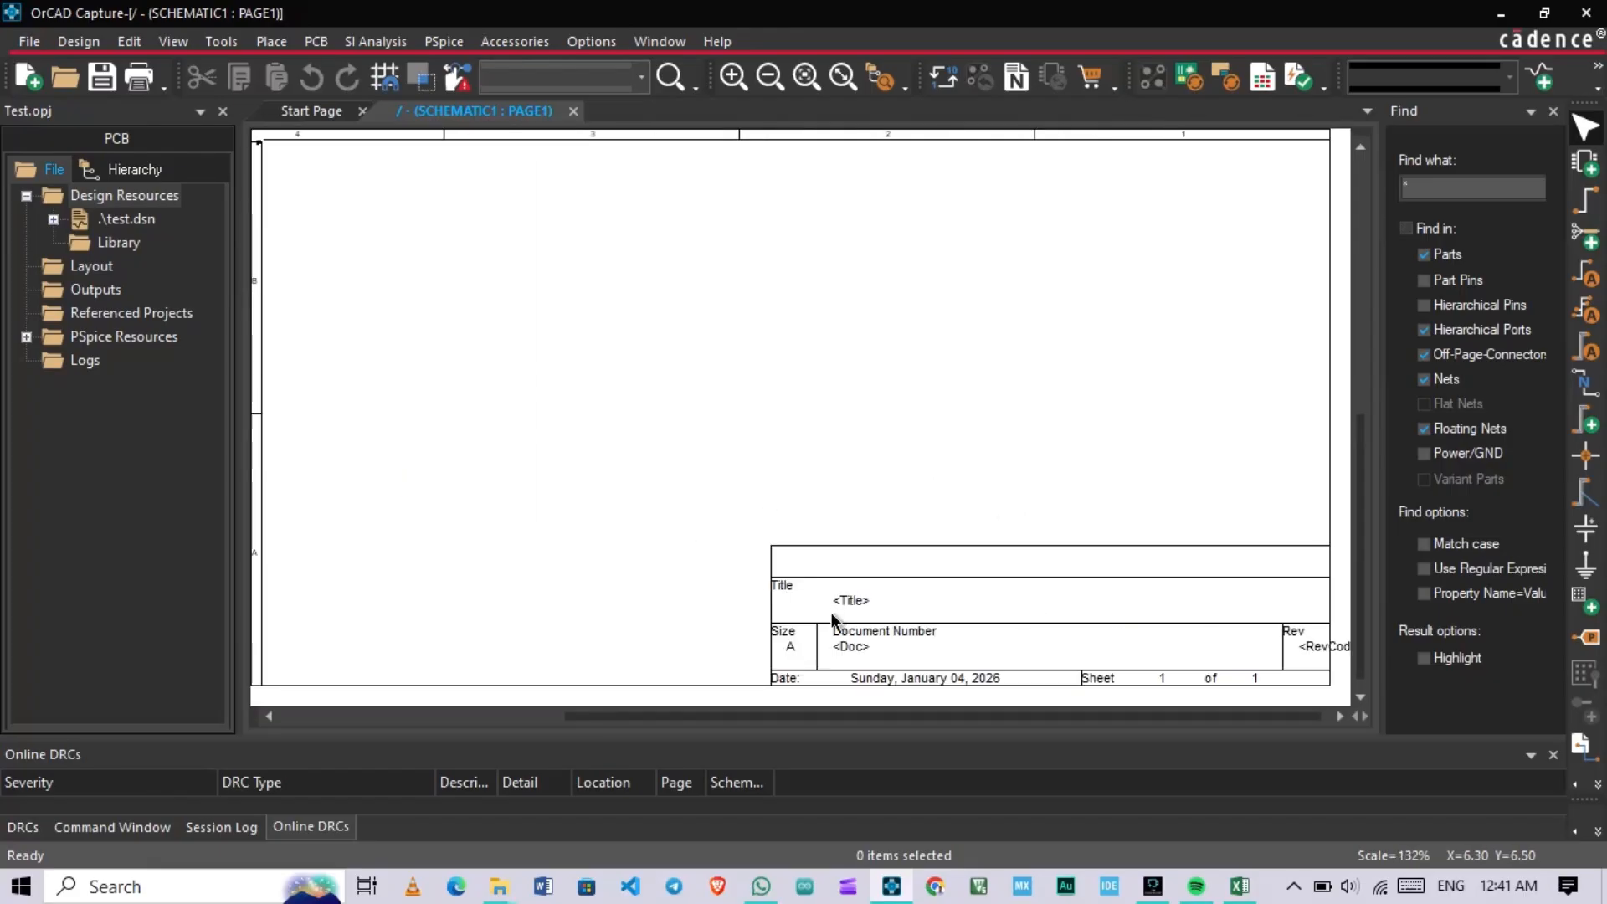
left_click(852, 601)
double_click(852, 601)
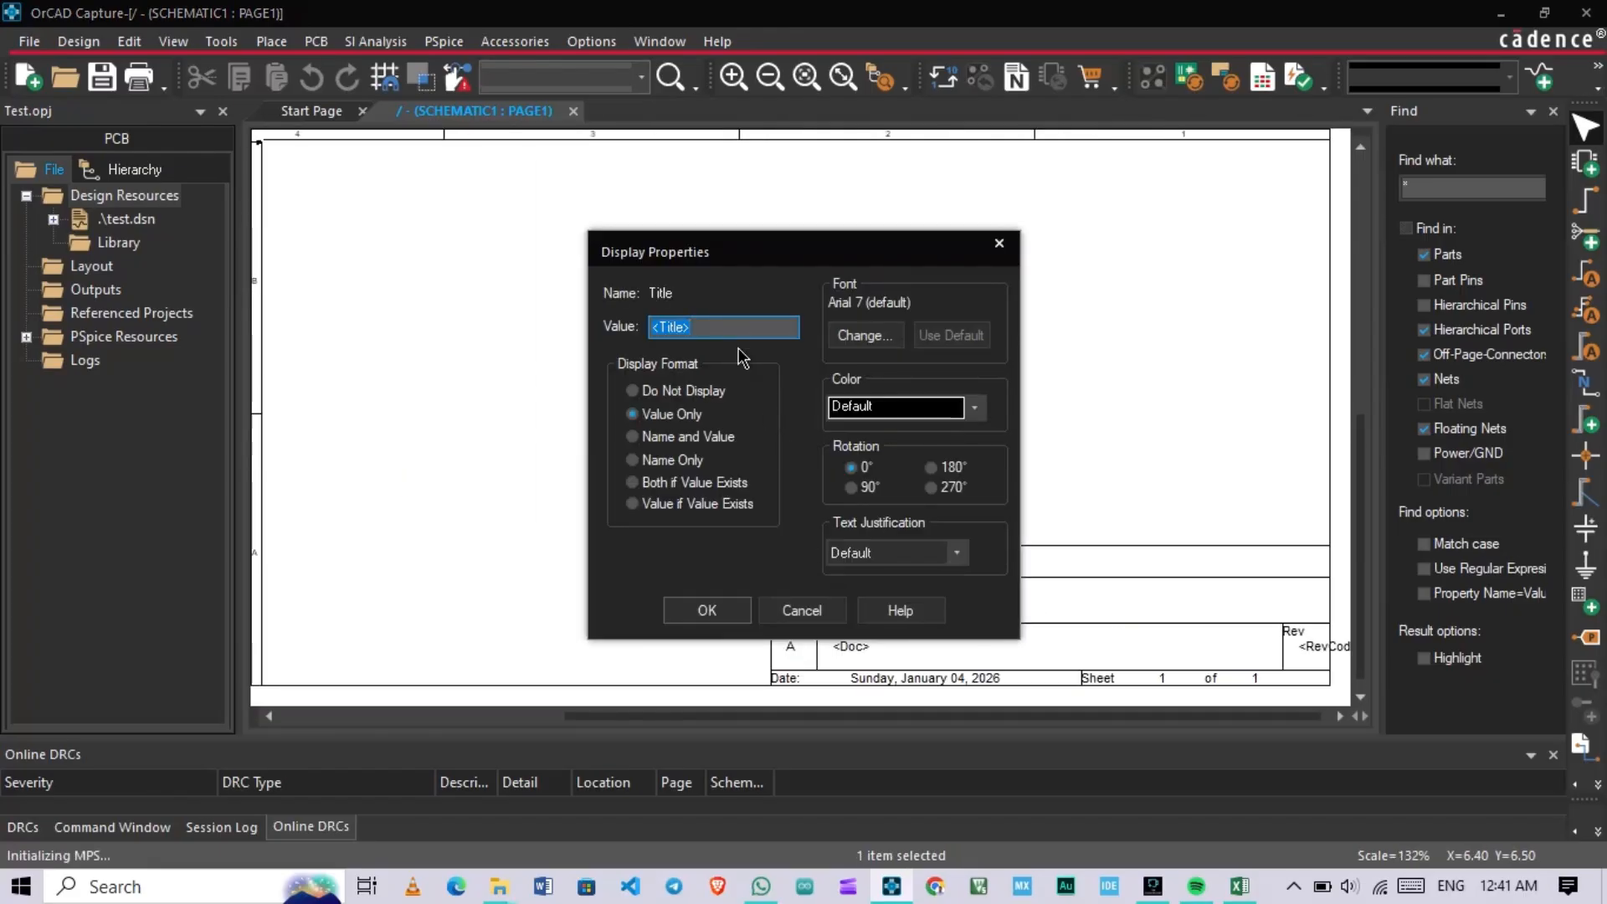
left_click(674, 326)
type("vvsbvdh")
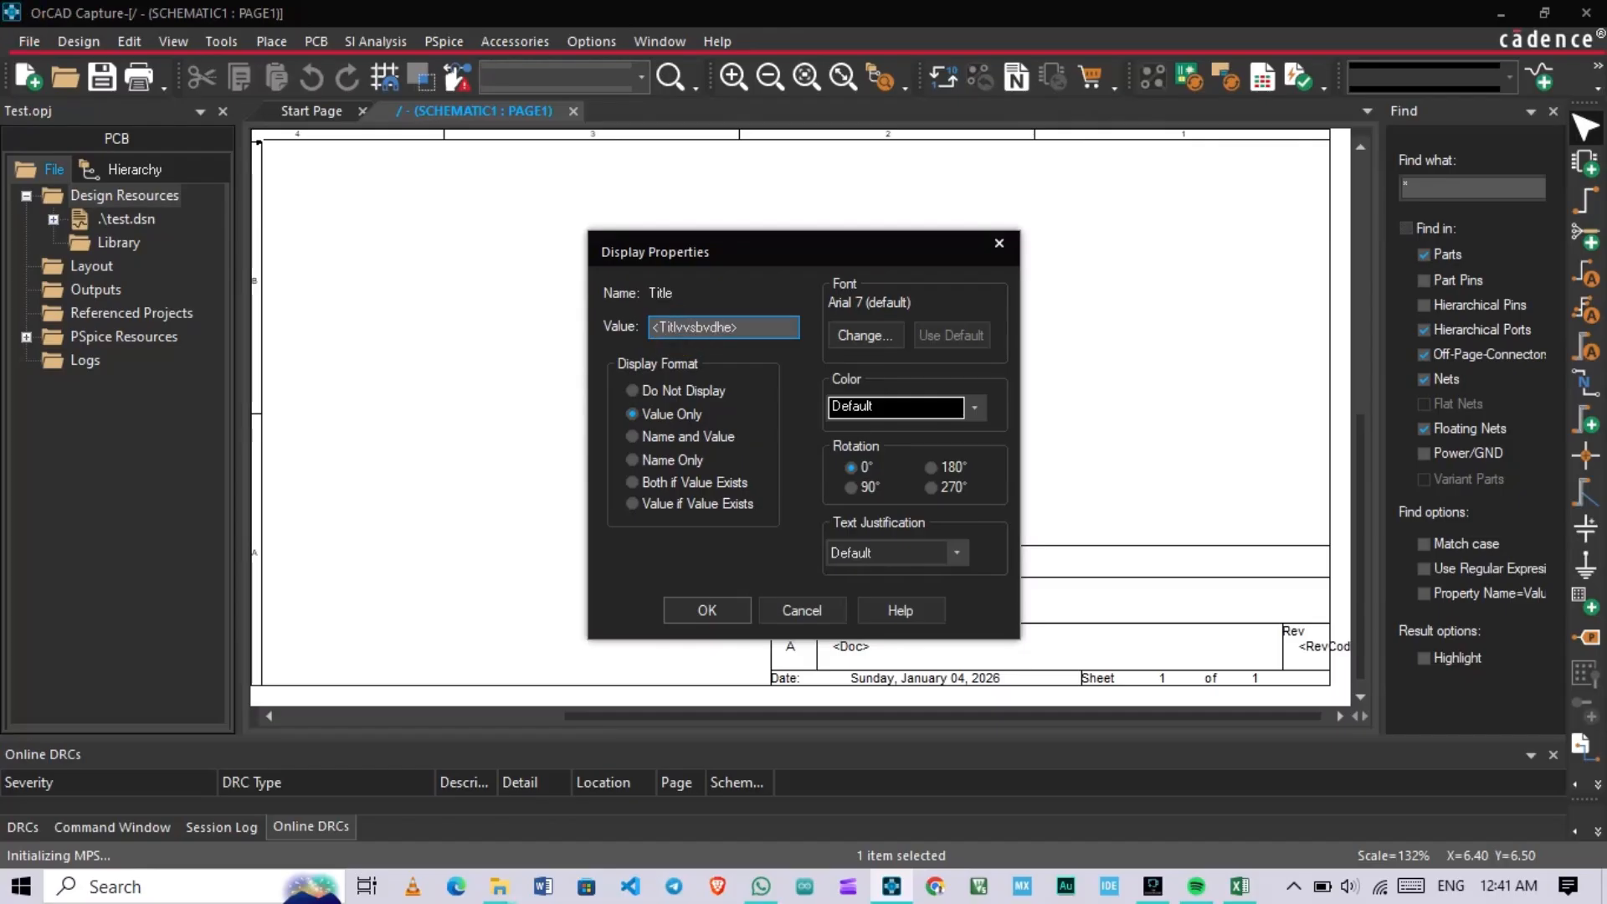
key("Escape")
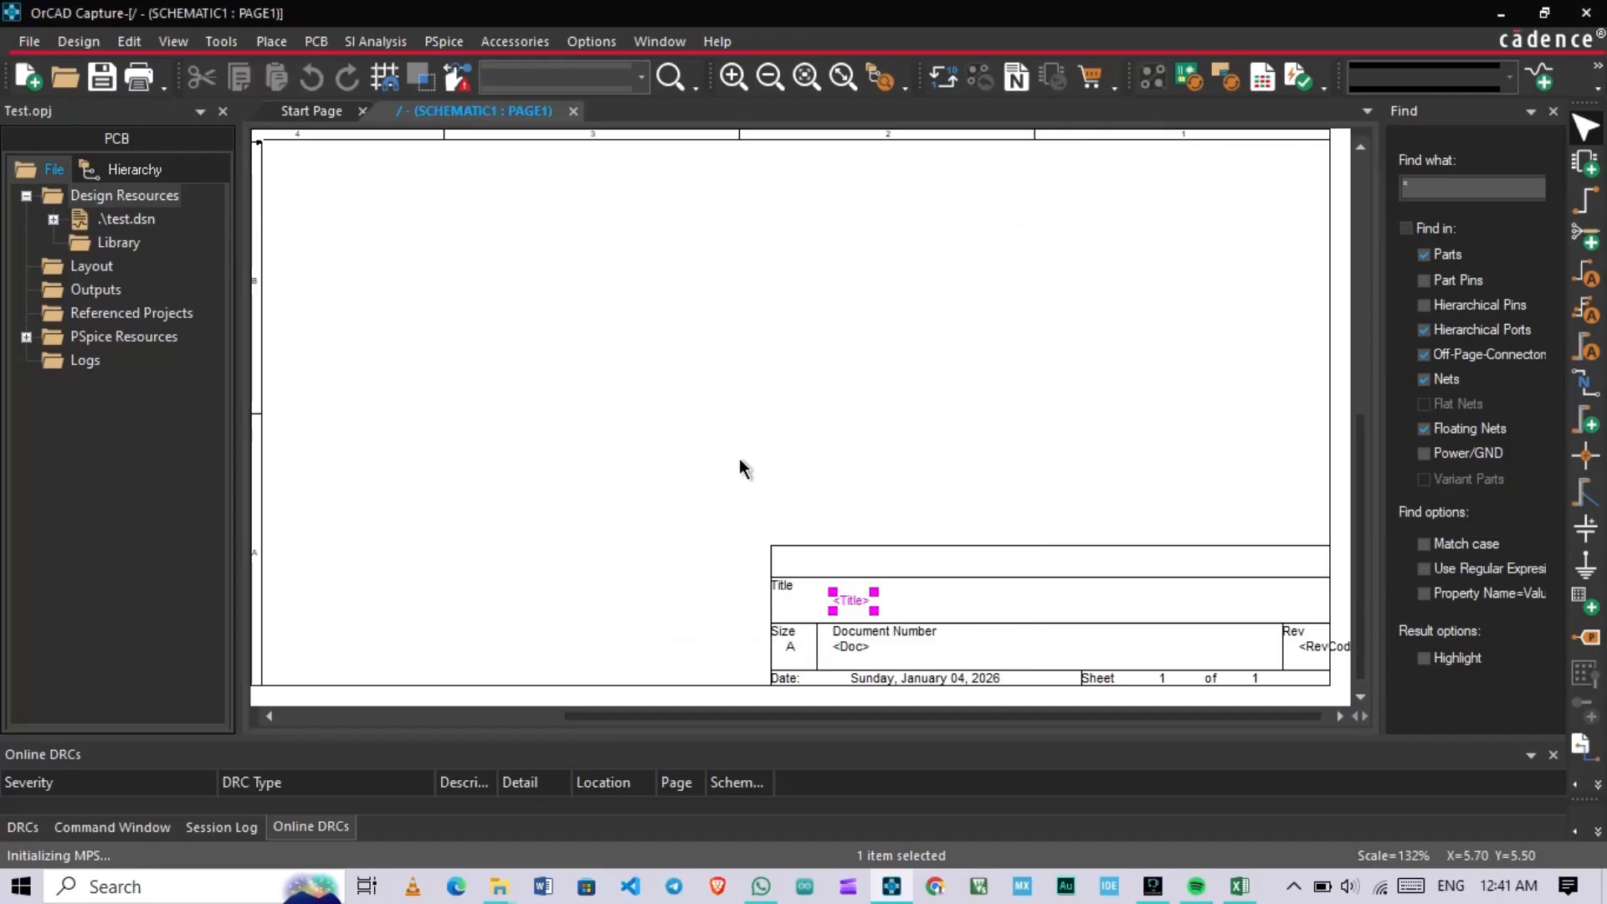
left_click(862, 439)
Step: Inspect the document number and revision code fields in the schematic's title block
left_click(869, 651)
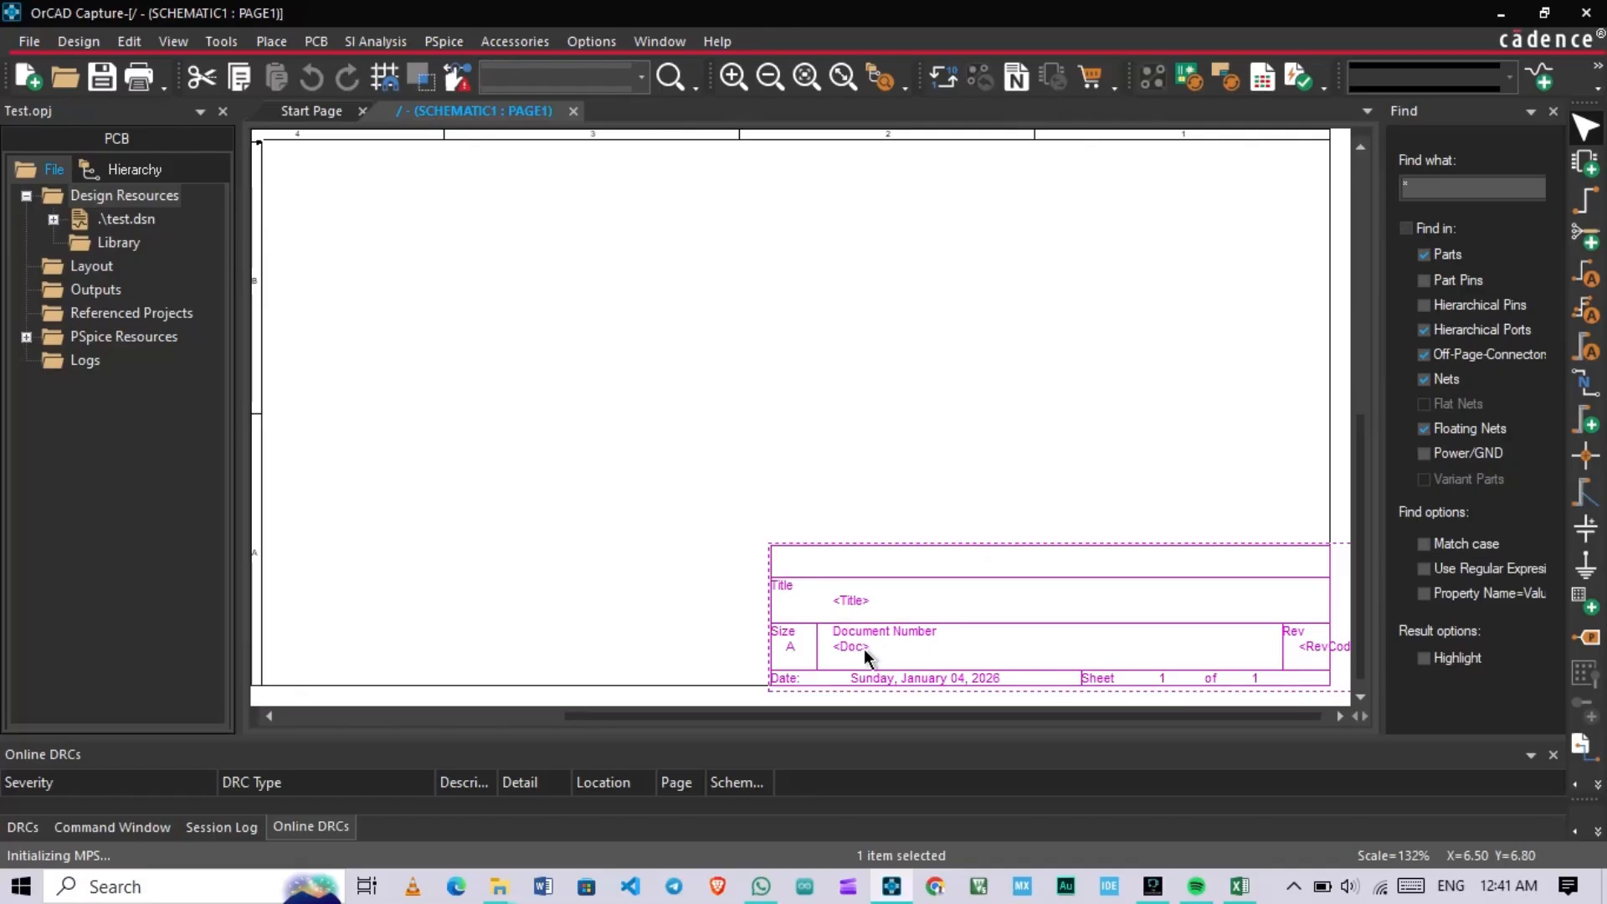
left_click(866, 653)
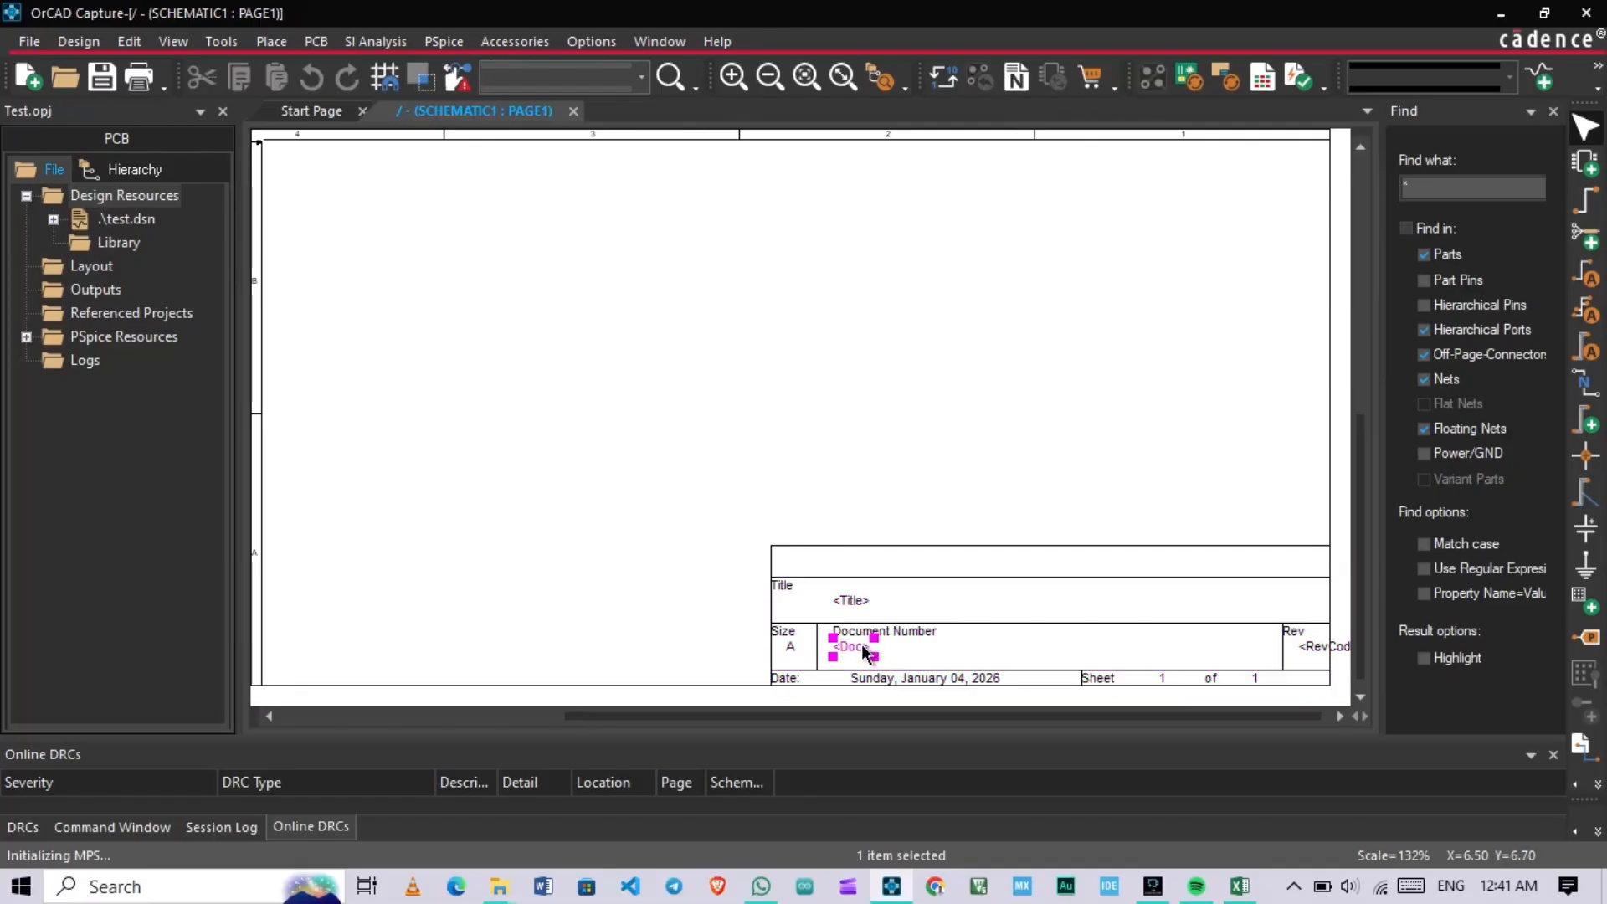
left_click(918, 633)
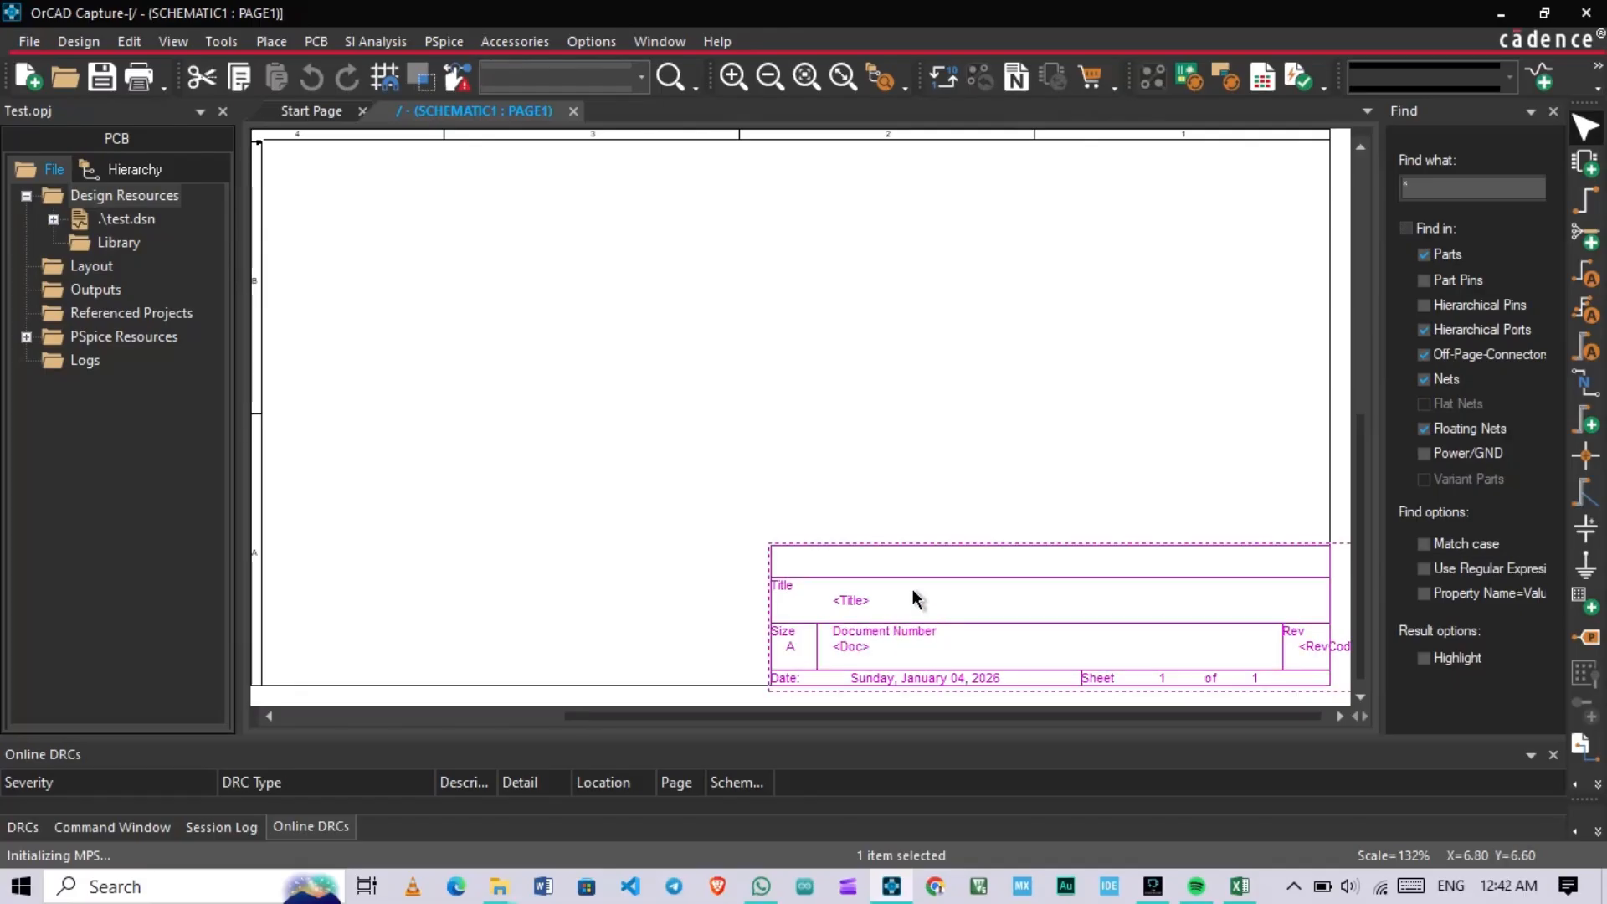
left_click(922, 466)
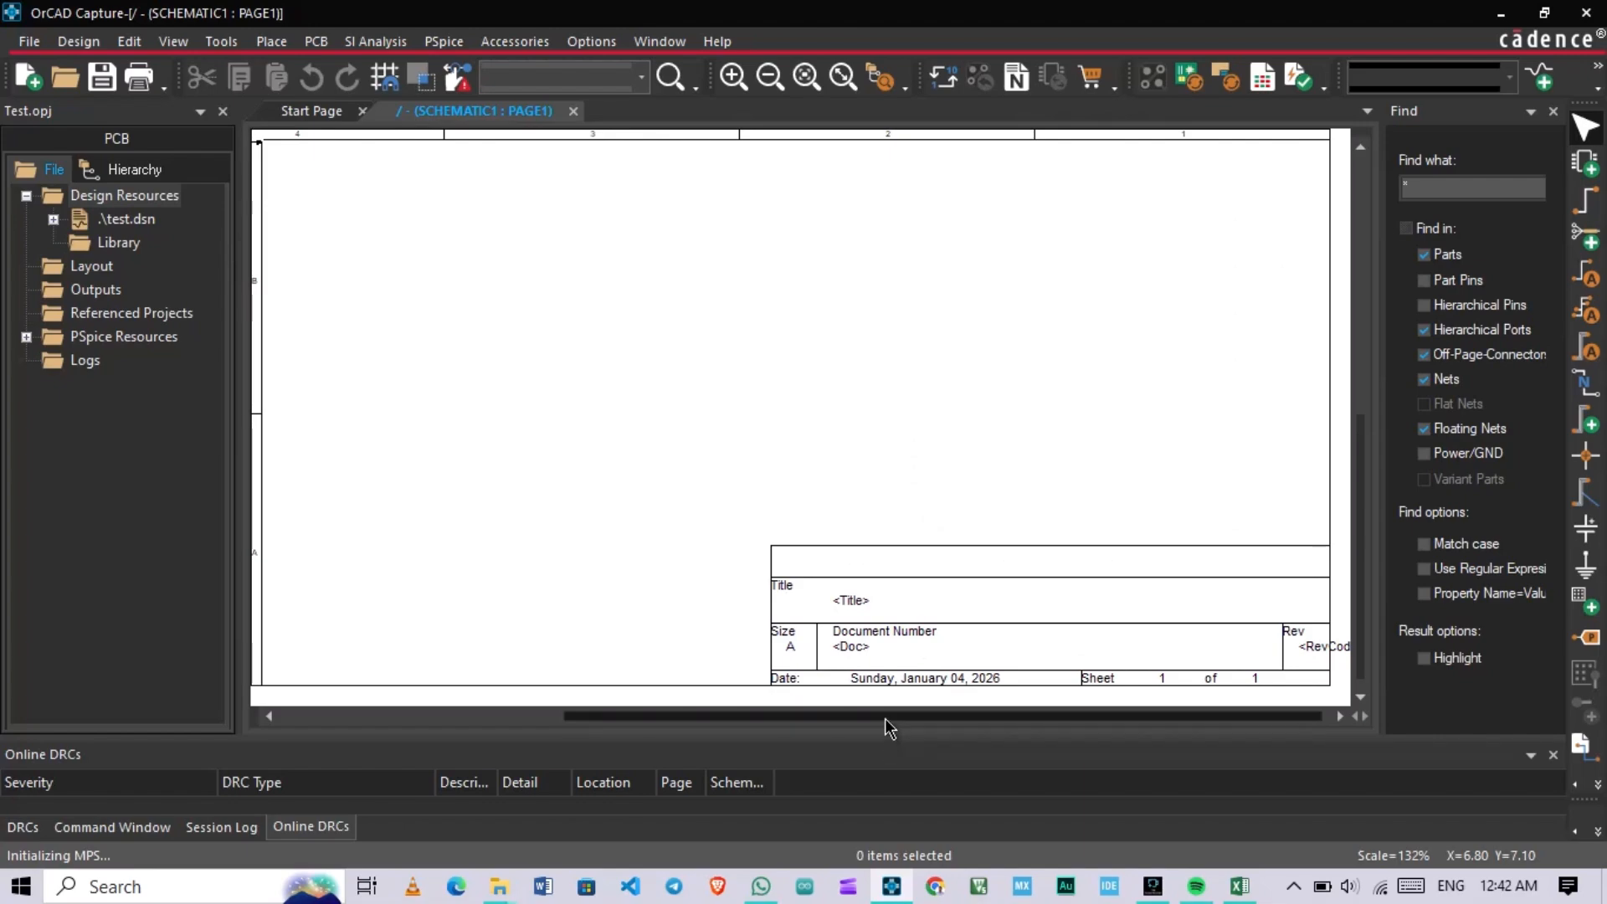
left_click_drag(885, 718, 926, 720)
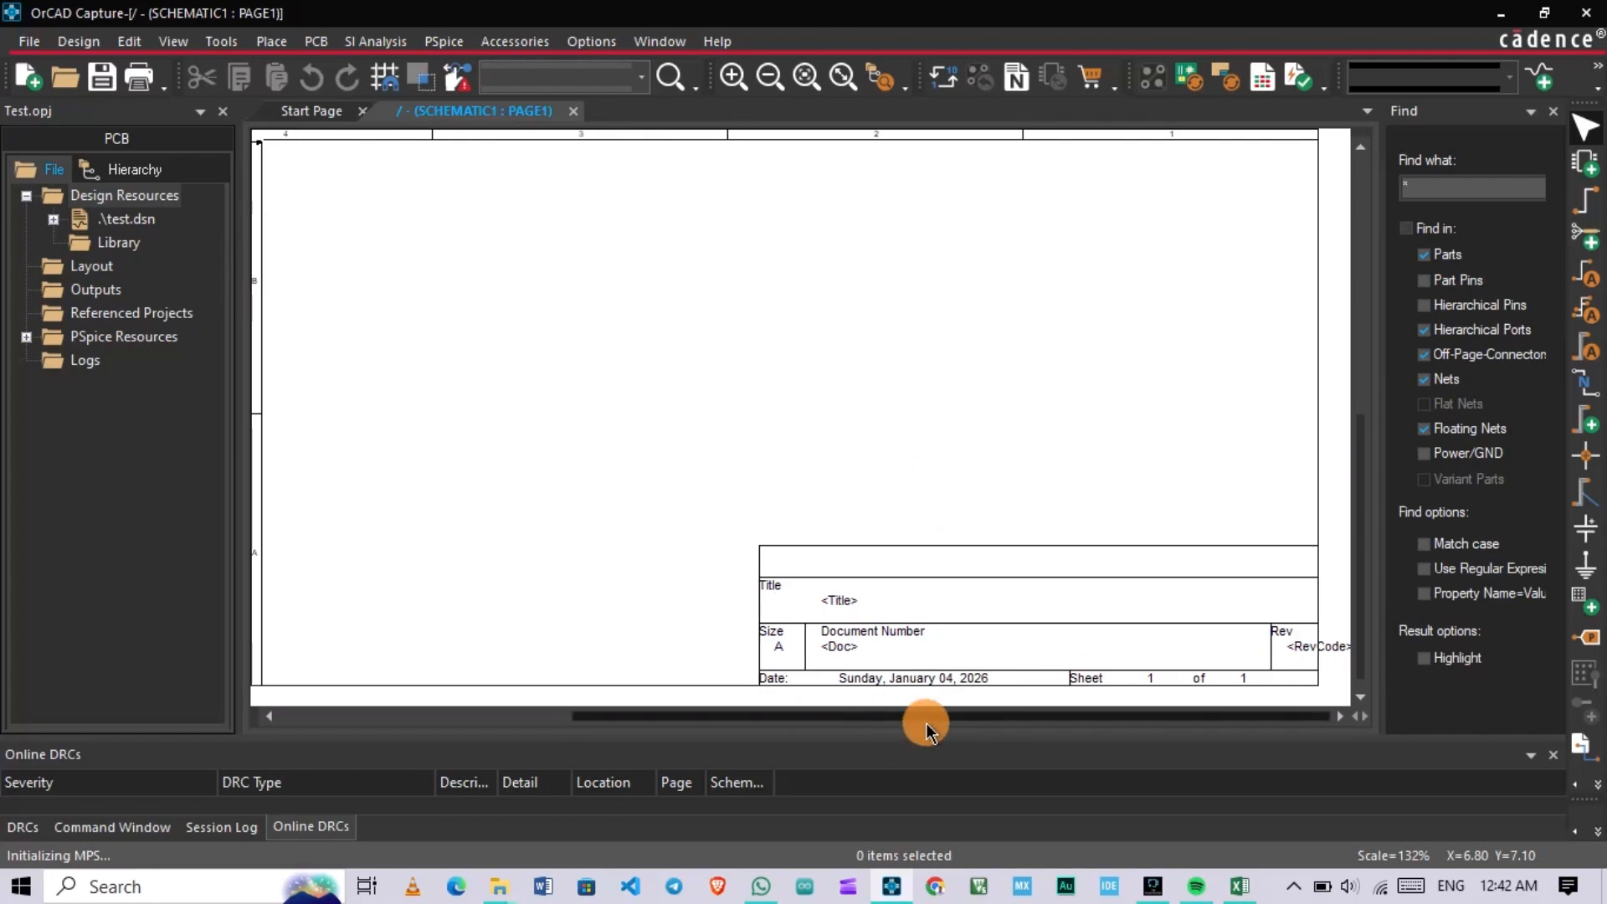
left_click(1299, 654)
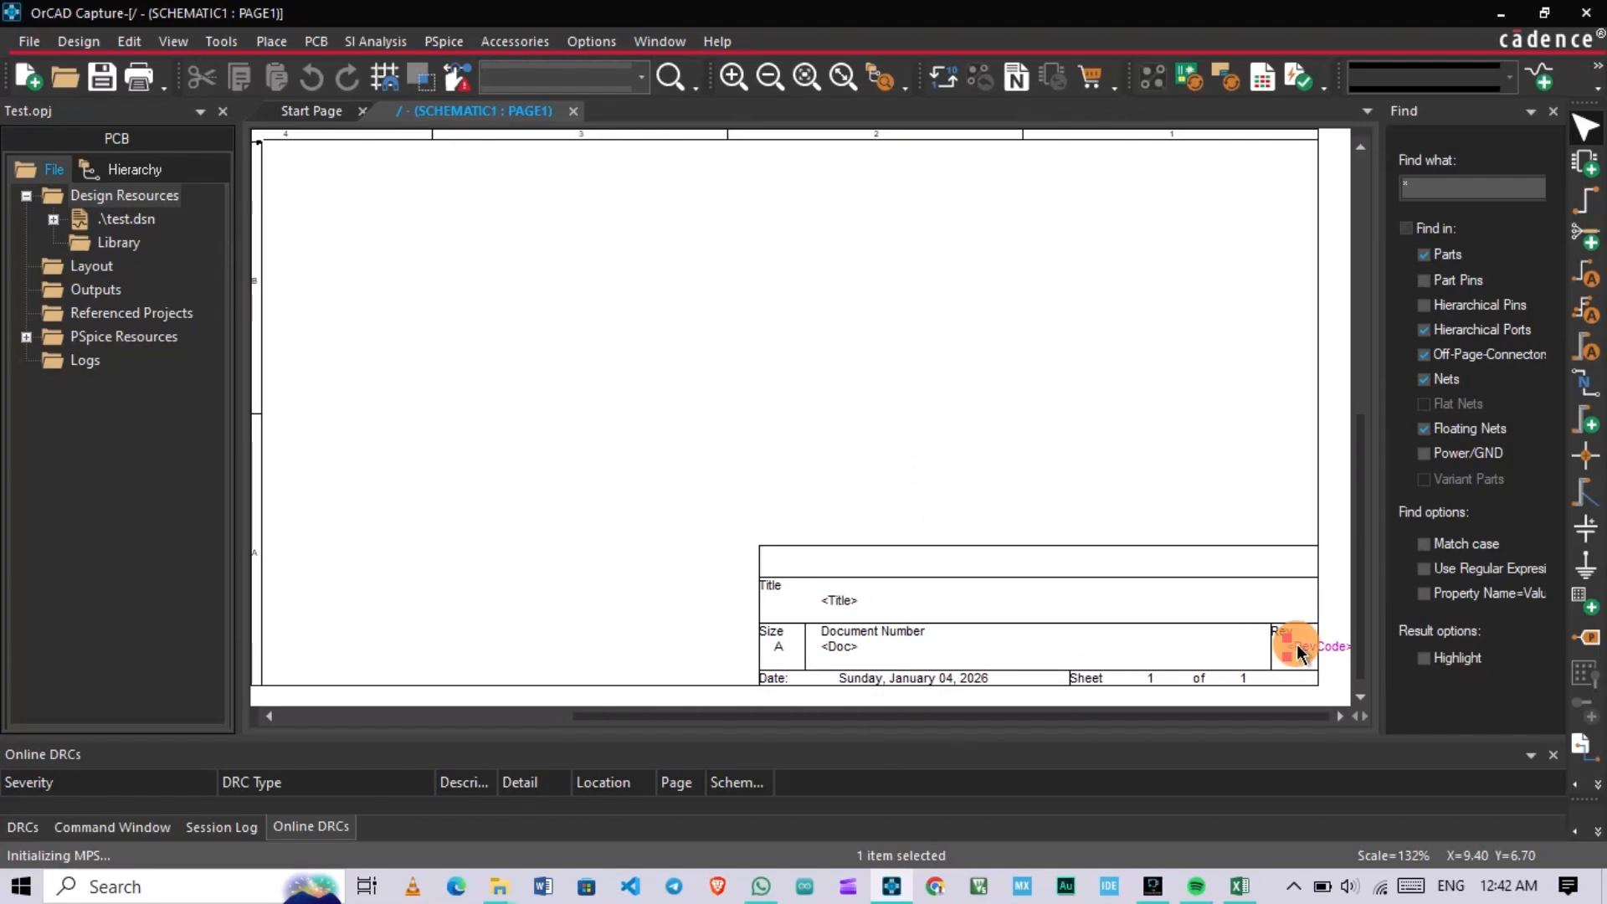
left_click(1206, 464)
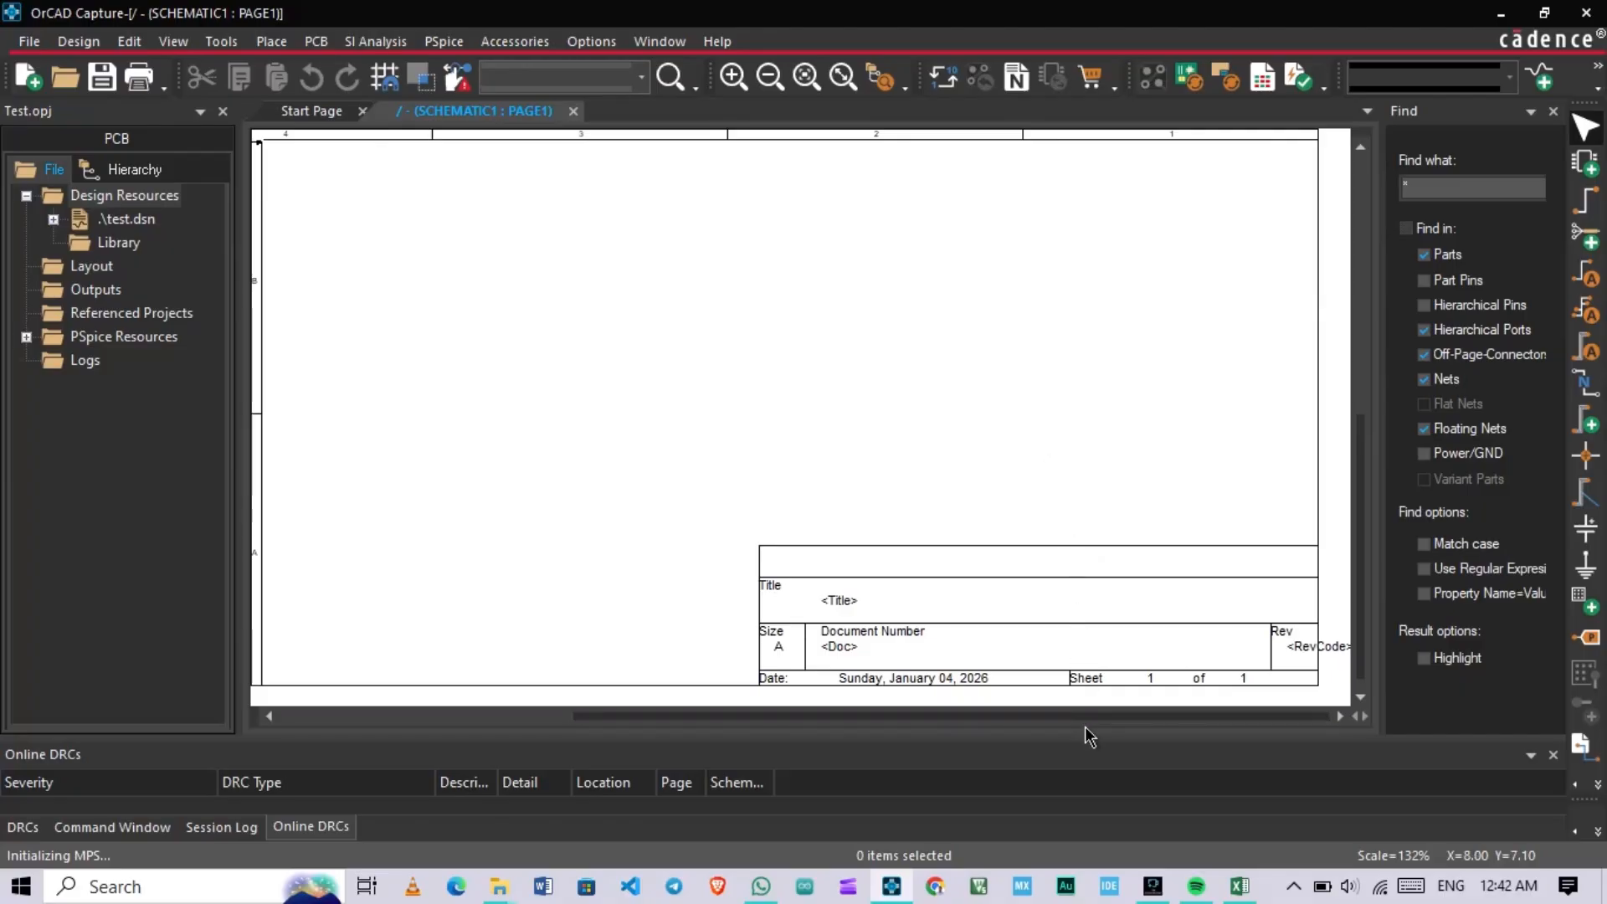
left_click_drag(1084, 721, 650, 720)
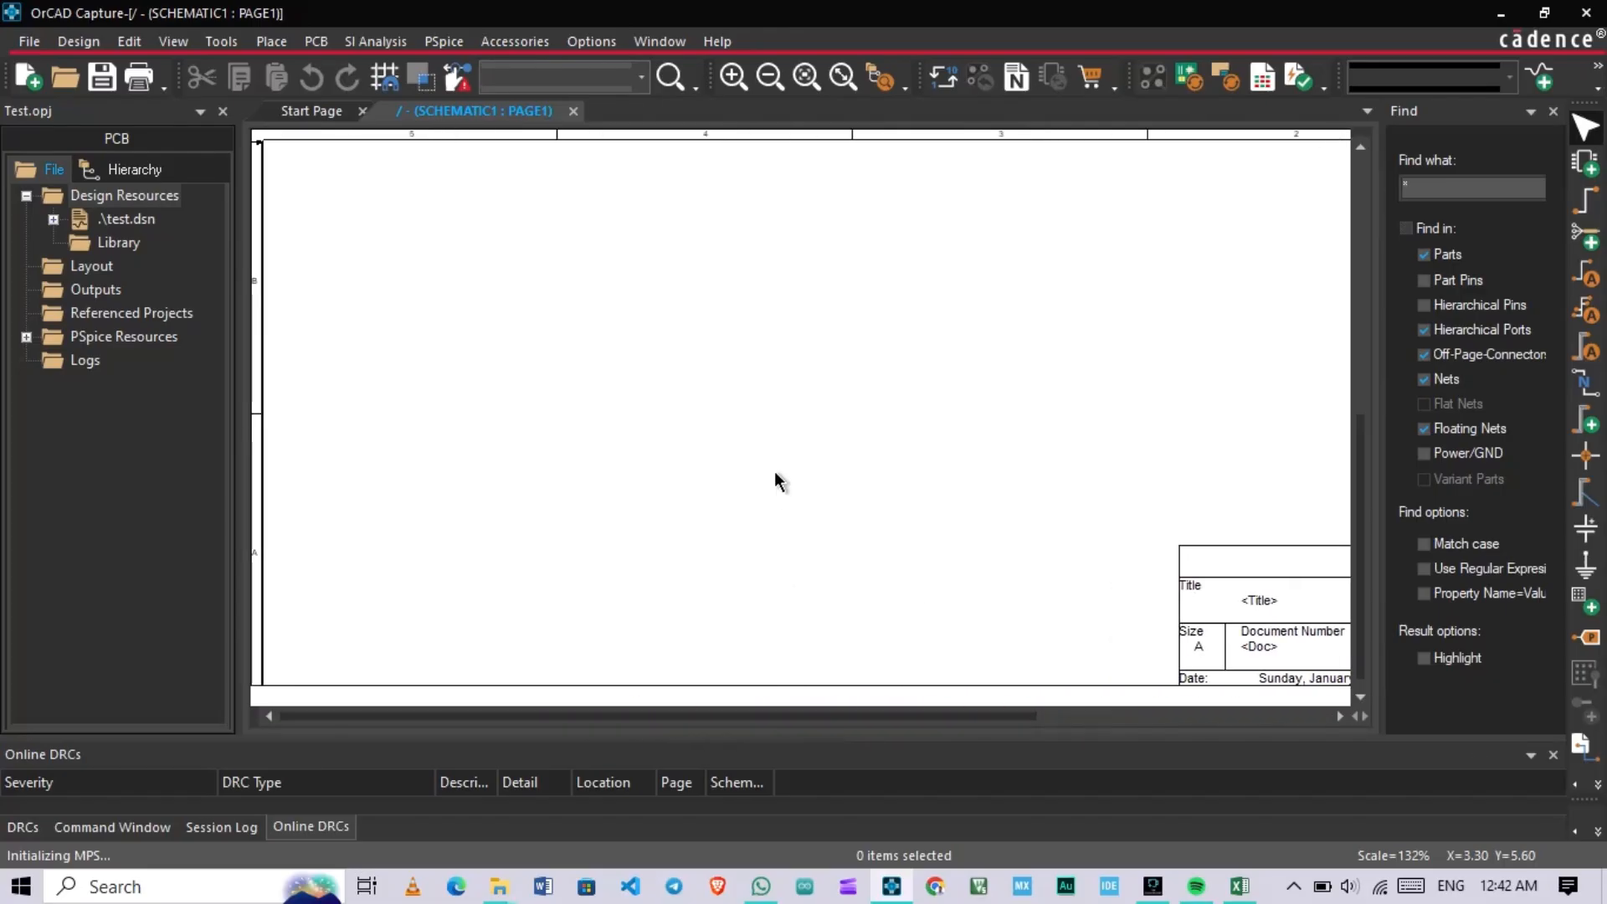
Step: Expand the test.dsn design in the project tree down to PAGE1 of SCHEMATIC1 and select that page
scroll(777, 468, "down", 1, "ctrl")
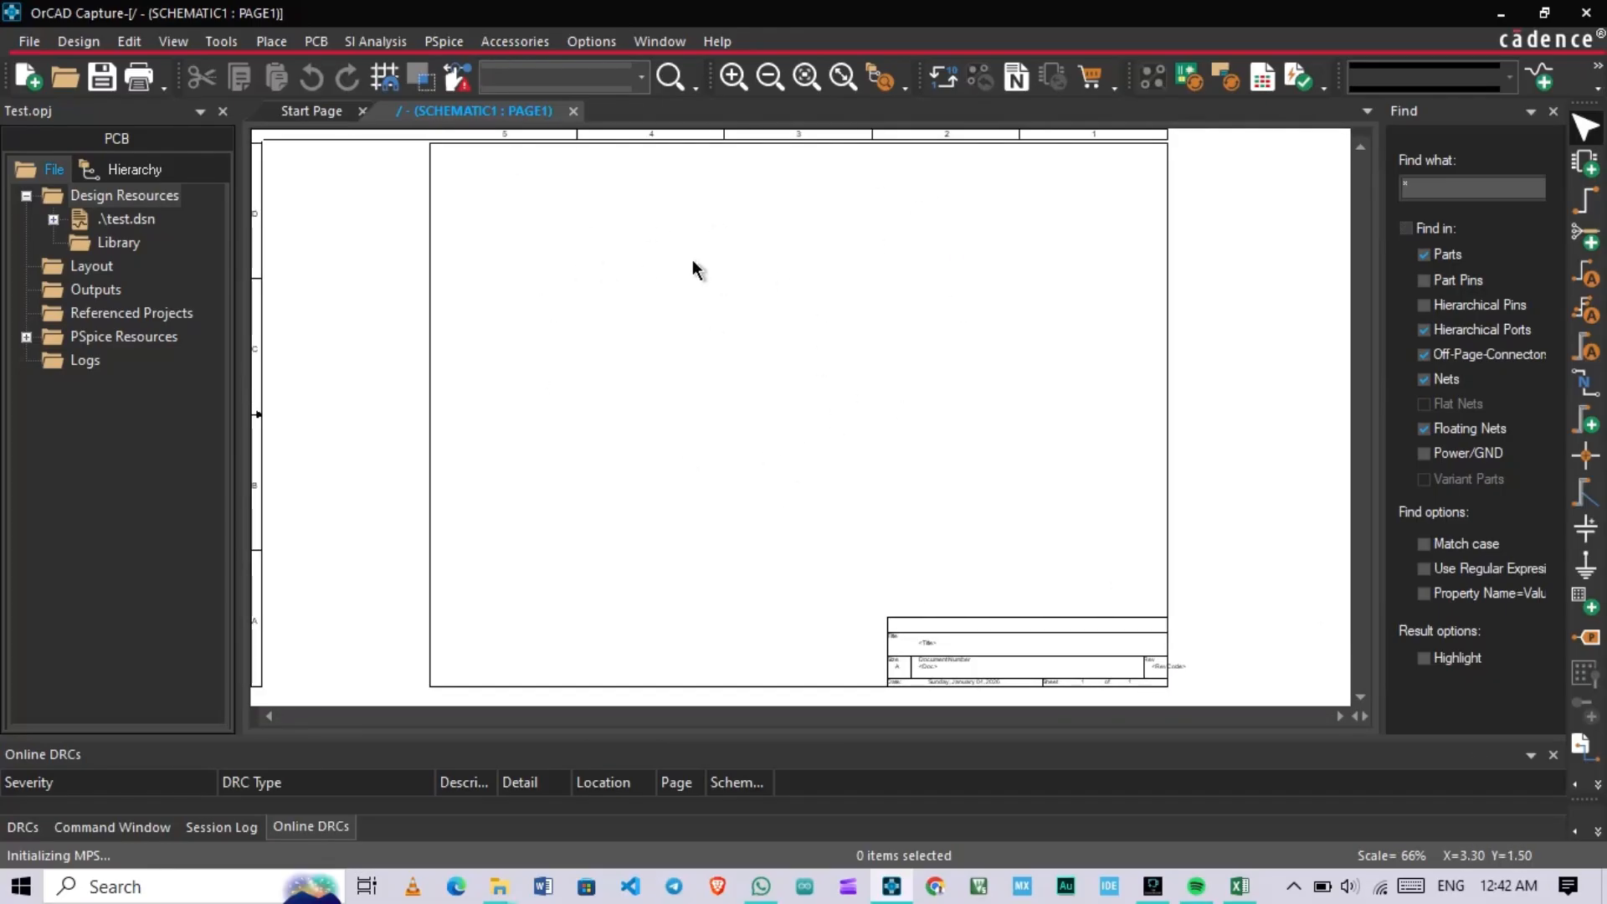
left_click(88, 145)
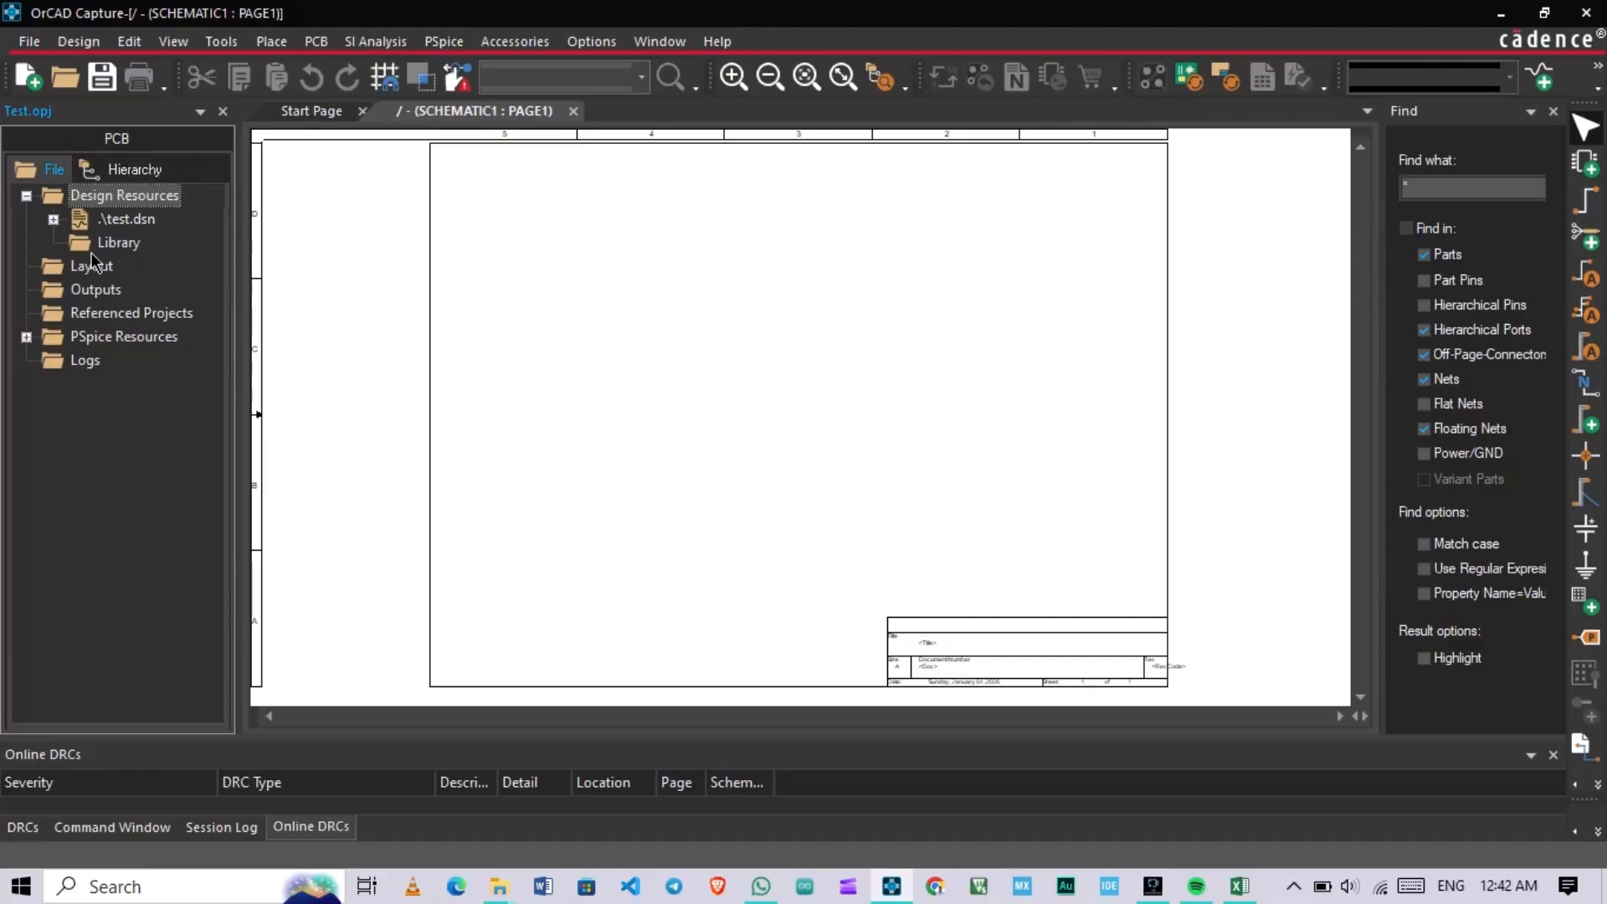
left_click(27, 198)
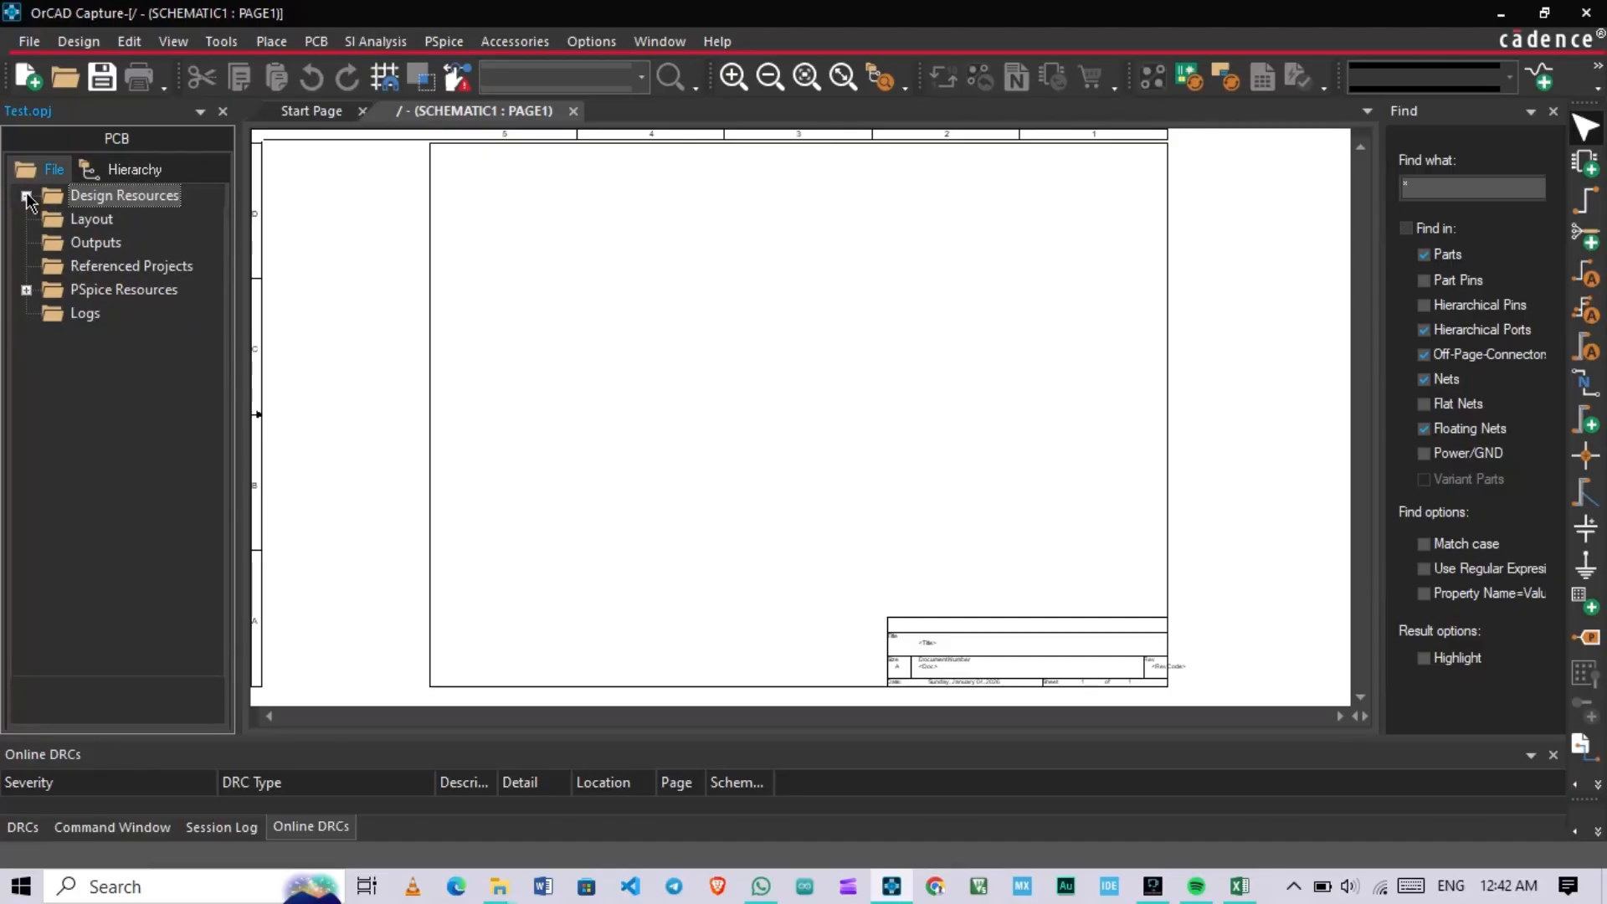
left_click(26, 197)
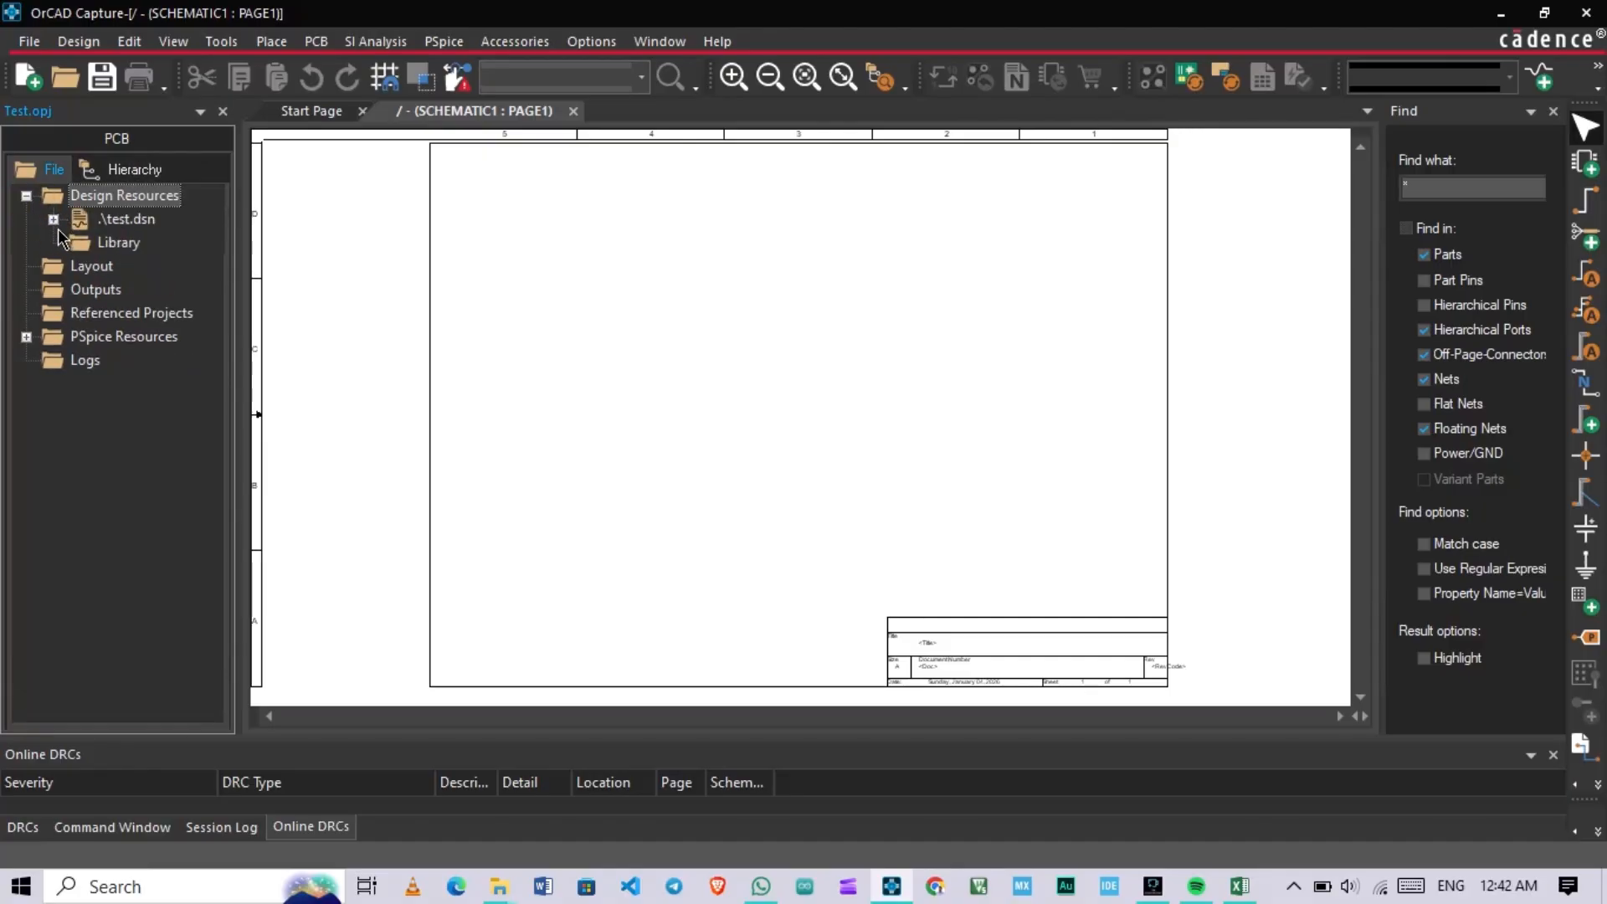
left_click(53, 221)
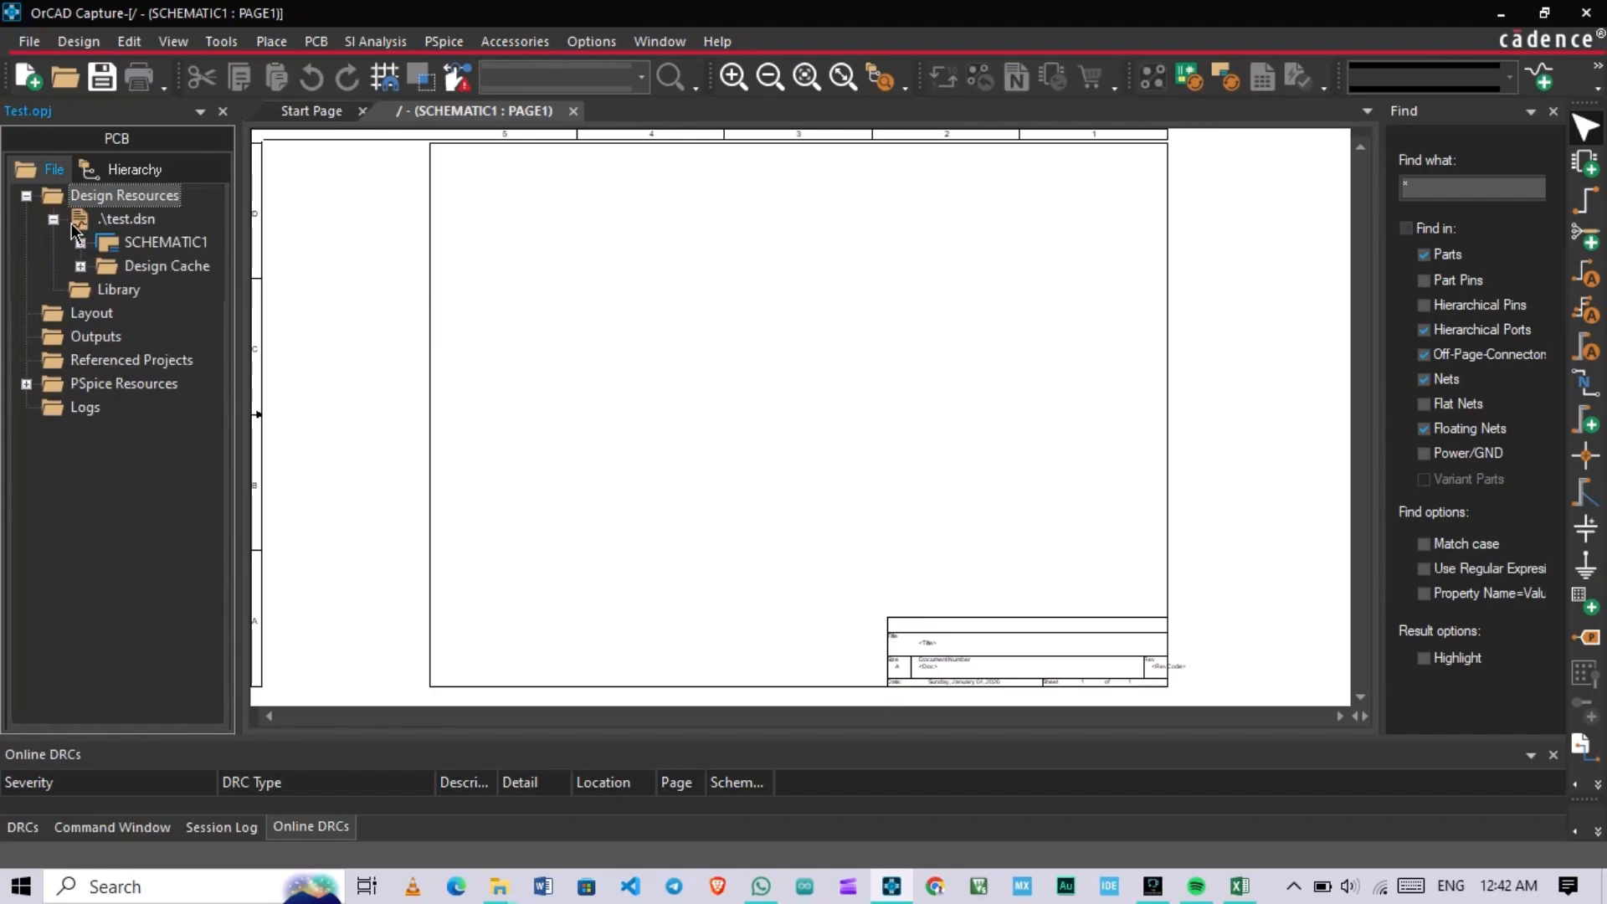
left_click(80, 243)
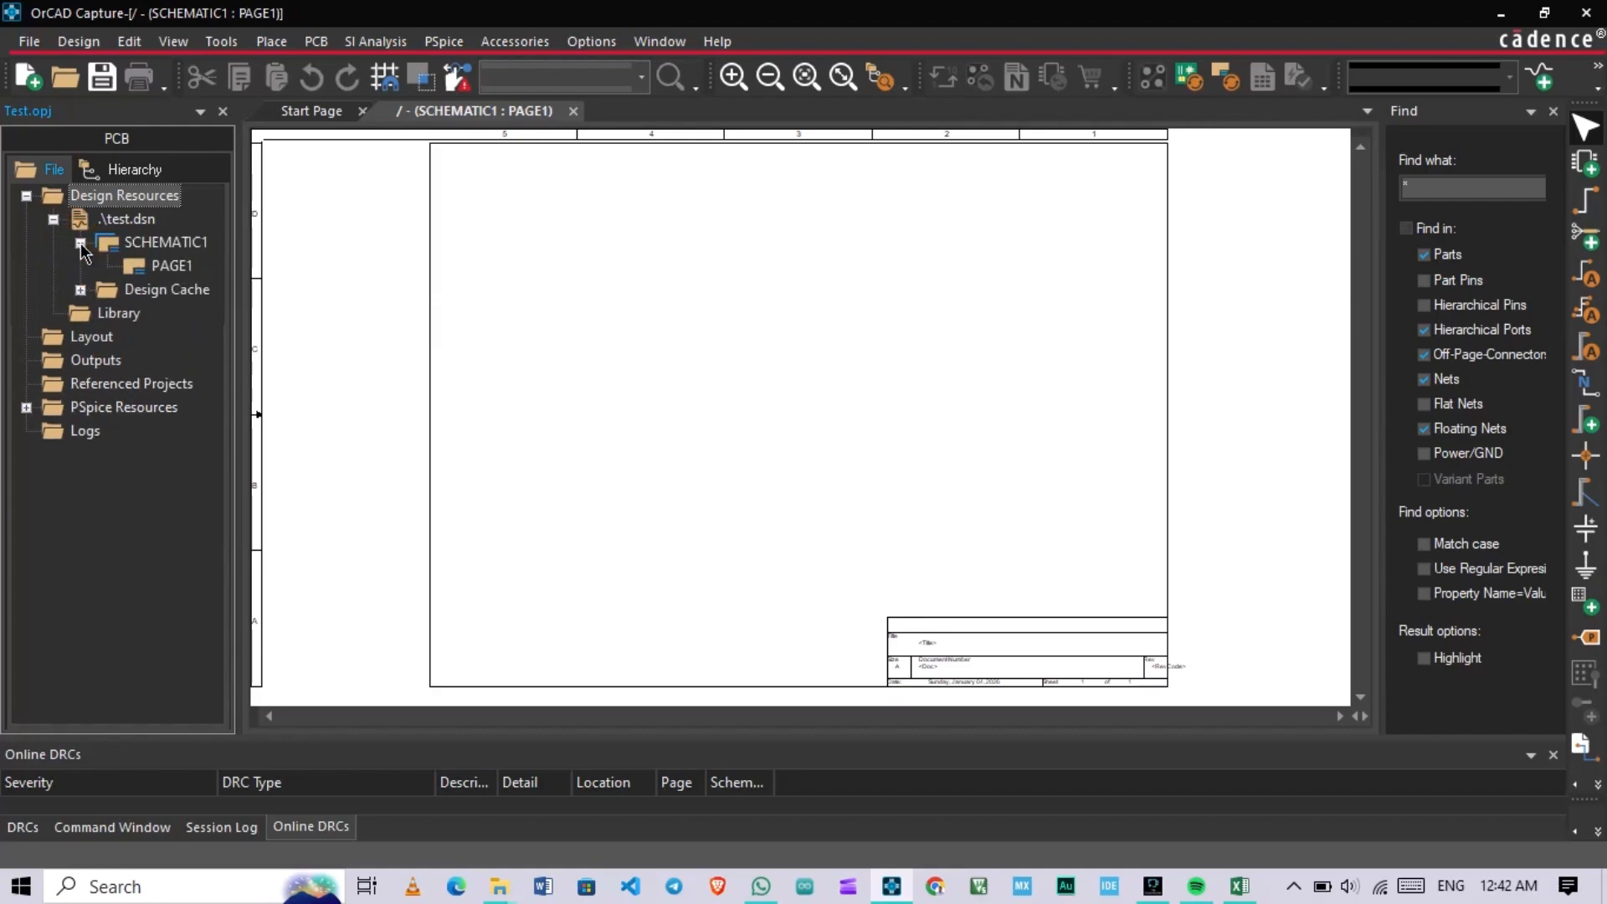
left_click(173, 266)
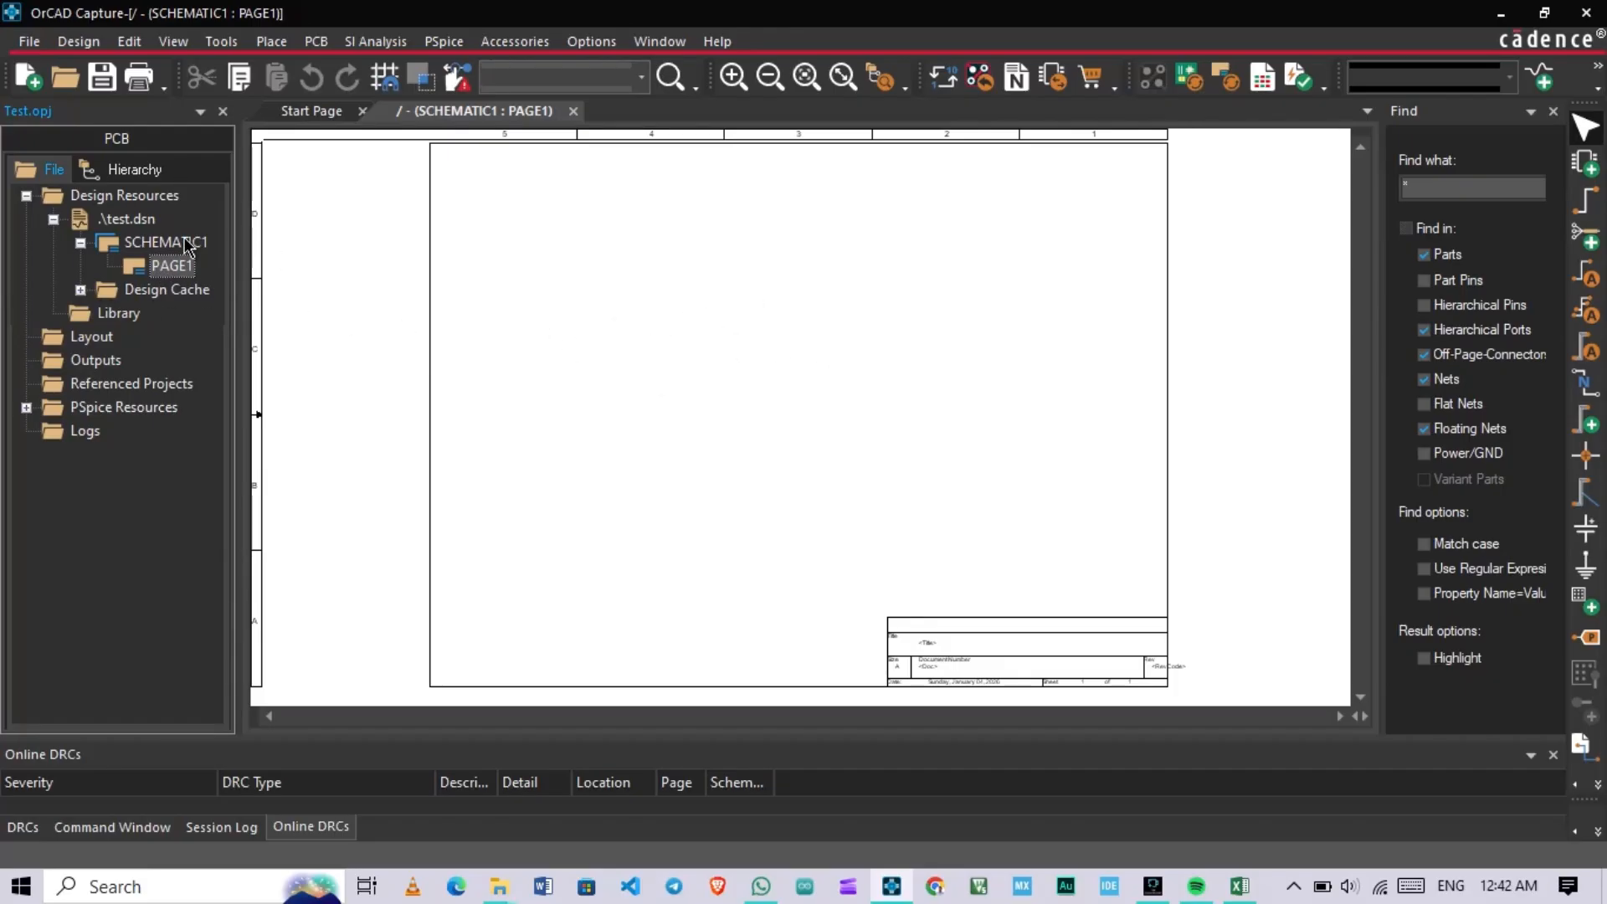
Step: Add a new page named PAGE2 to SCHEMATIC1 and open it
right_click(165, 248)
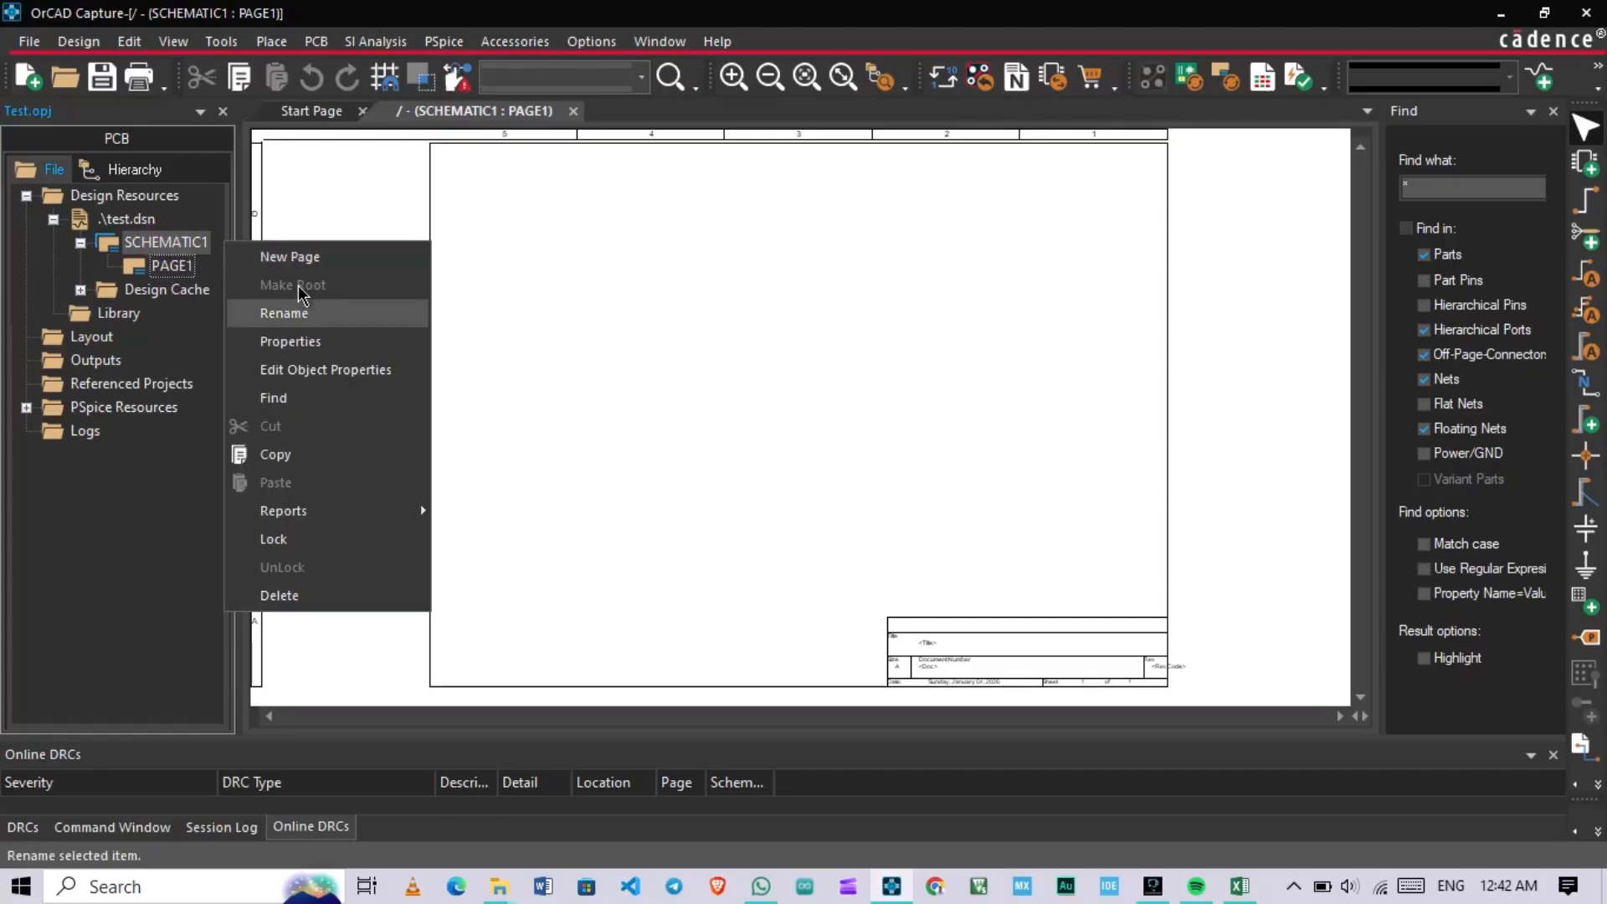
left_click(288, 257)
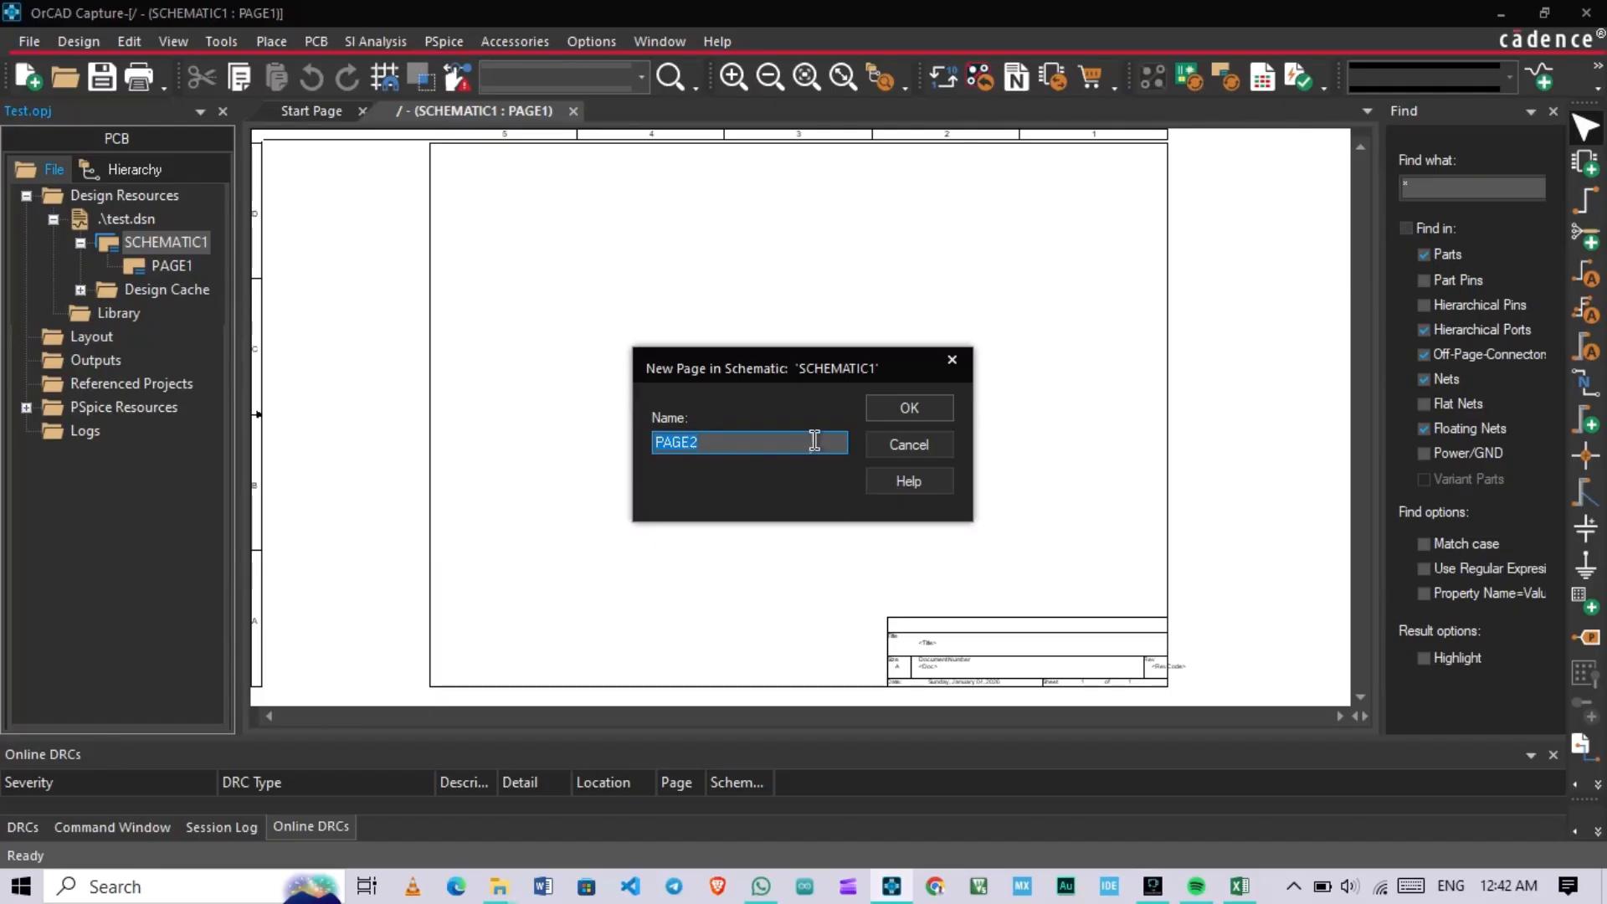
left_click(895, 411)
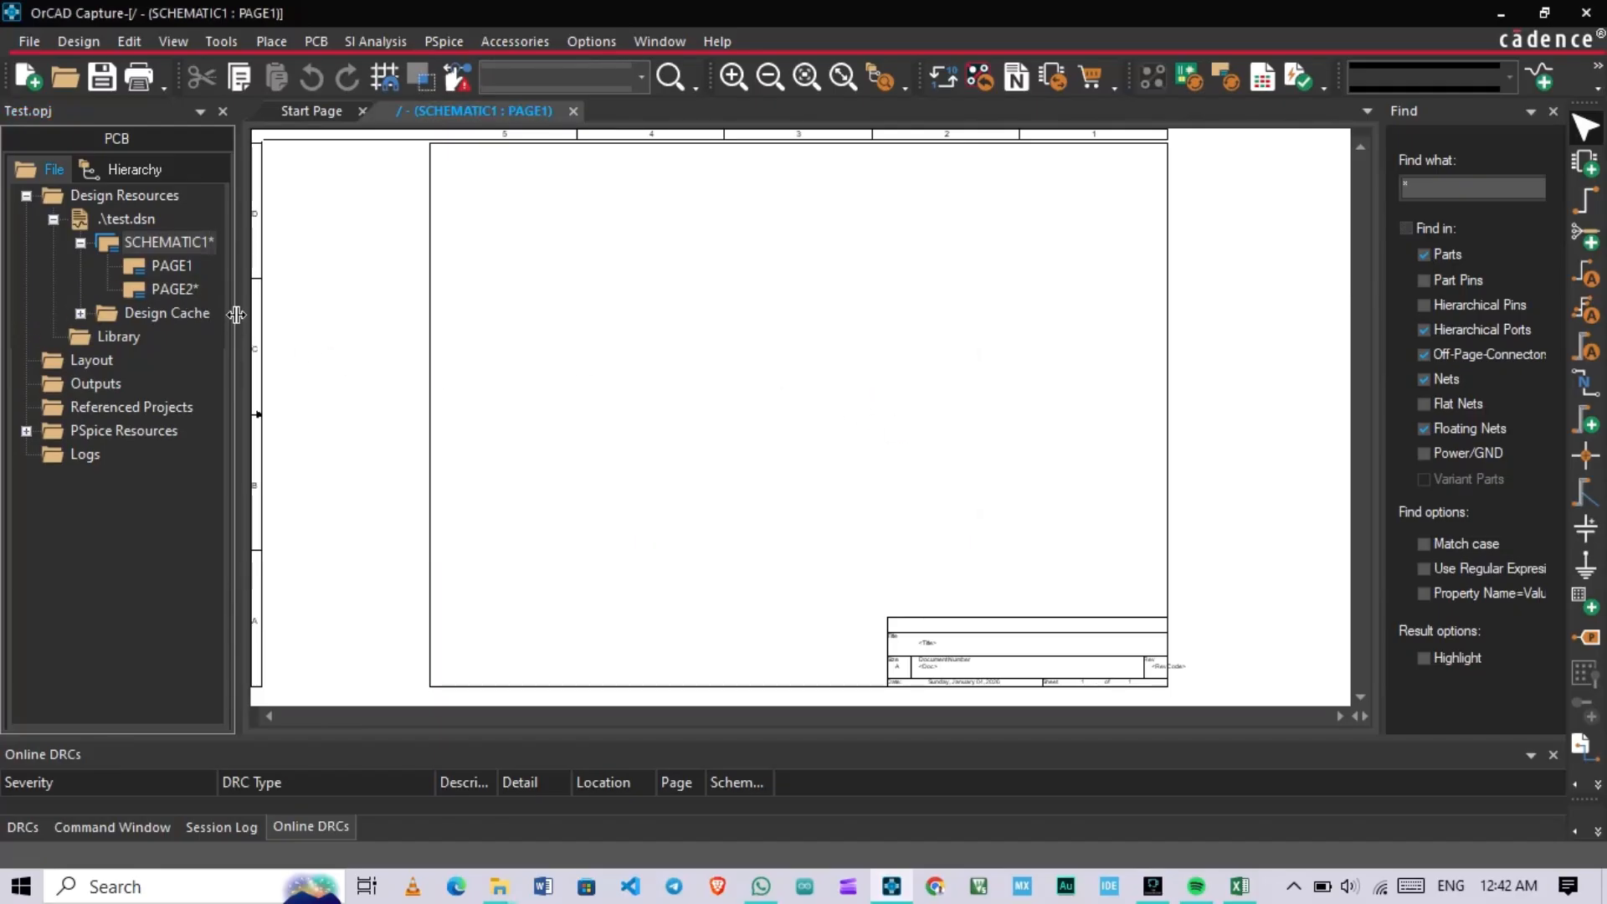
left_click_drag(231, 314, 252, 315)
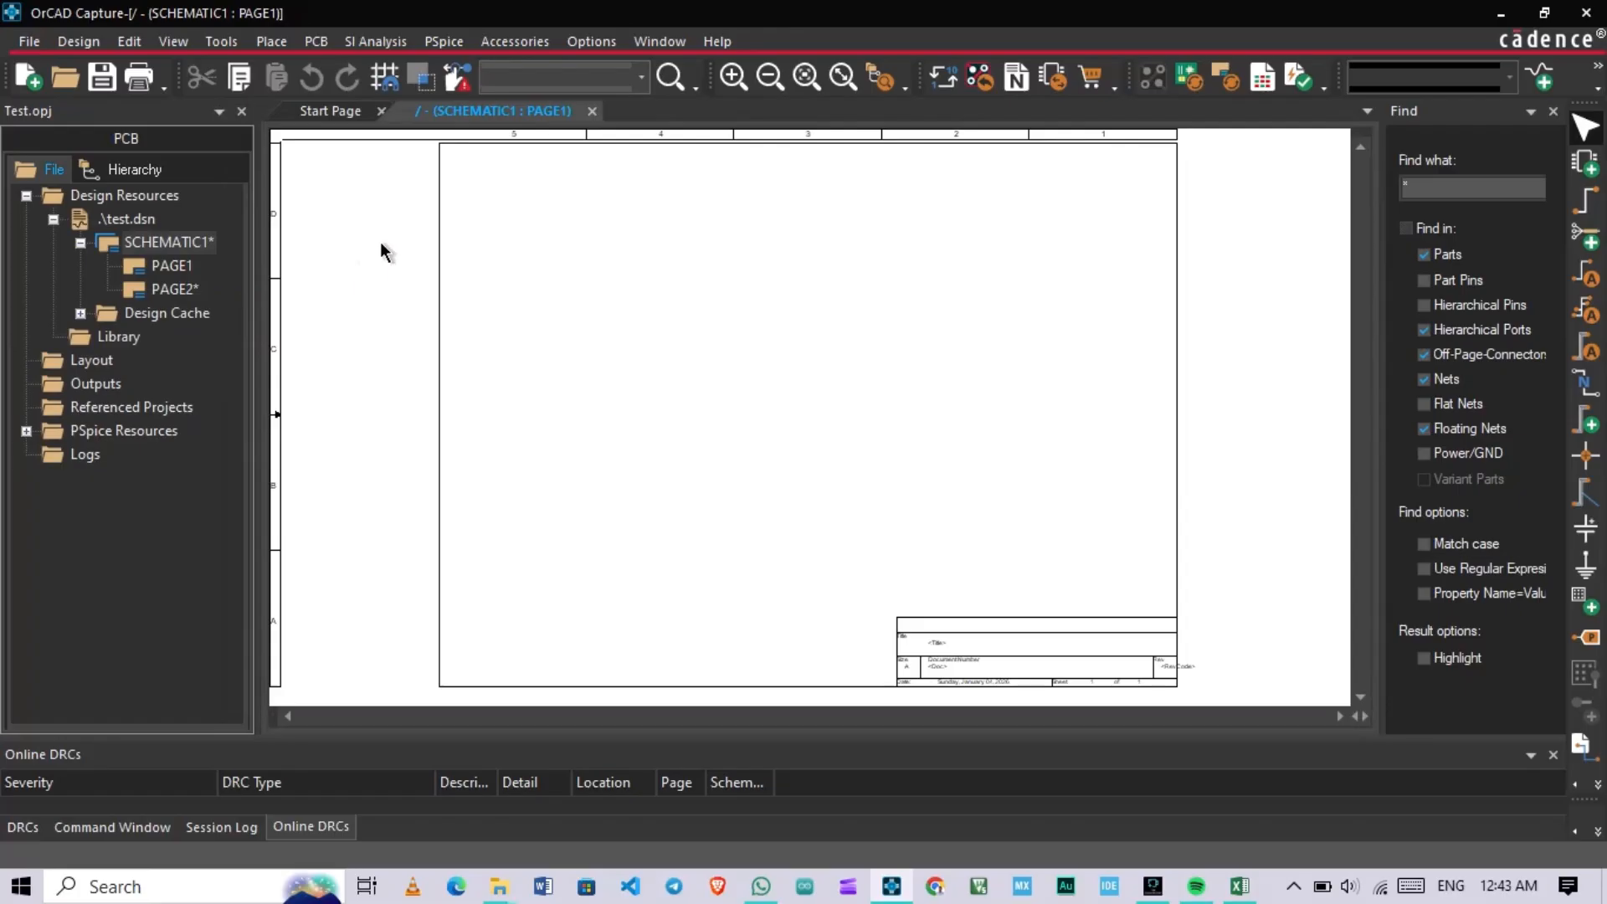
double_click(175, 288)
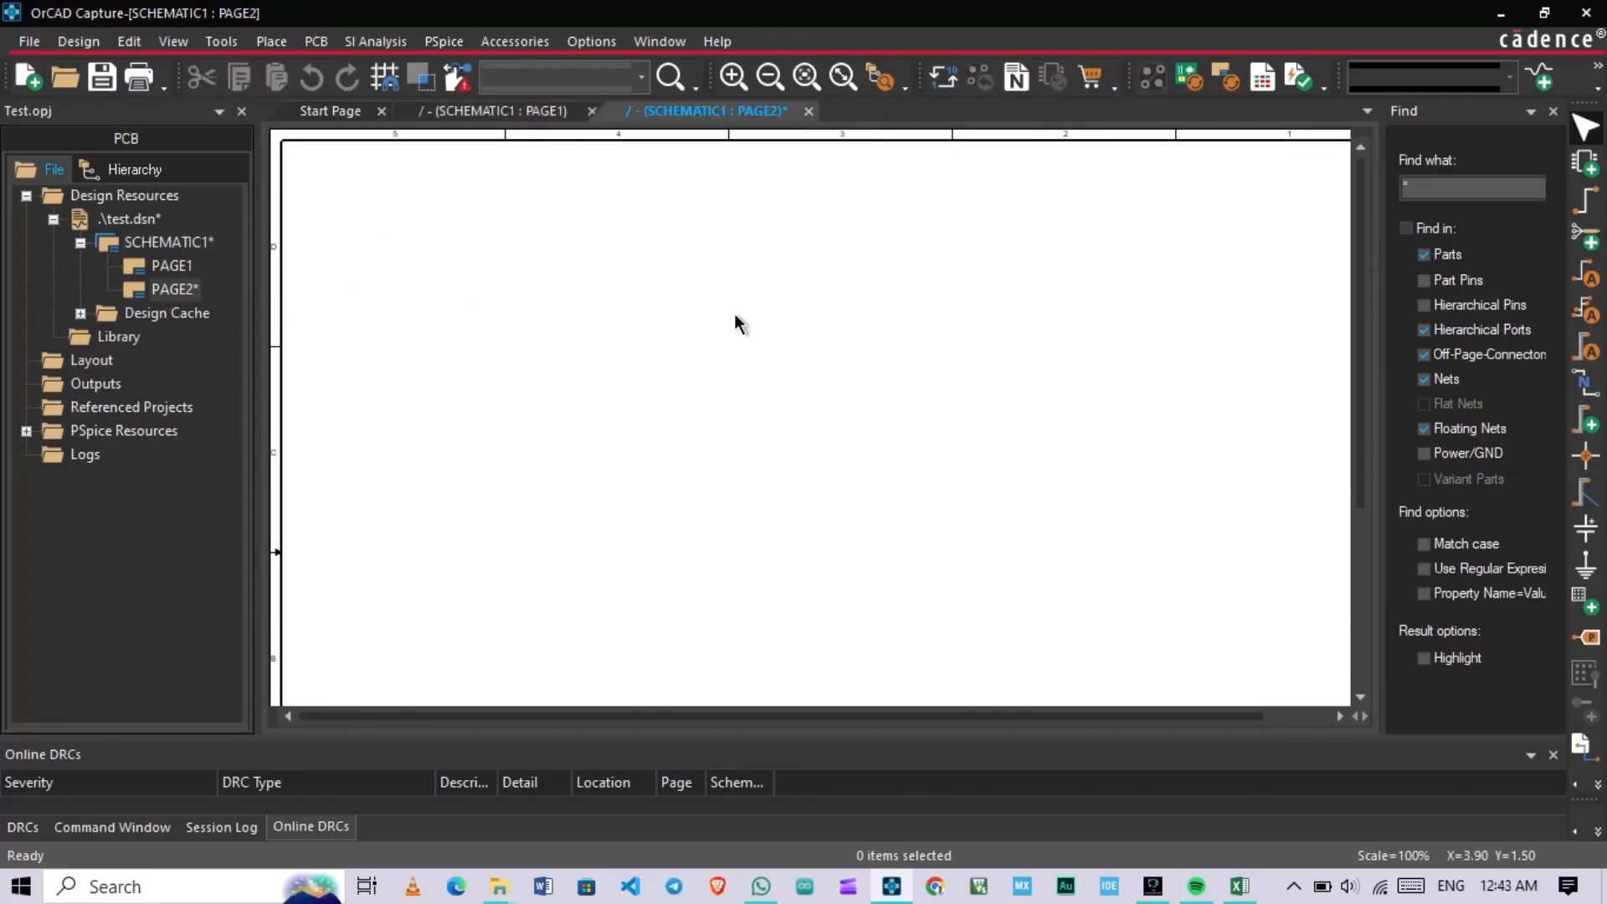
scroll(741, 313, "down", 1, "ctrl")
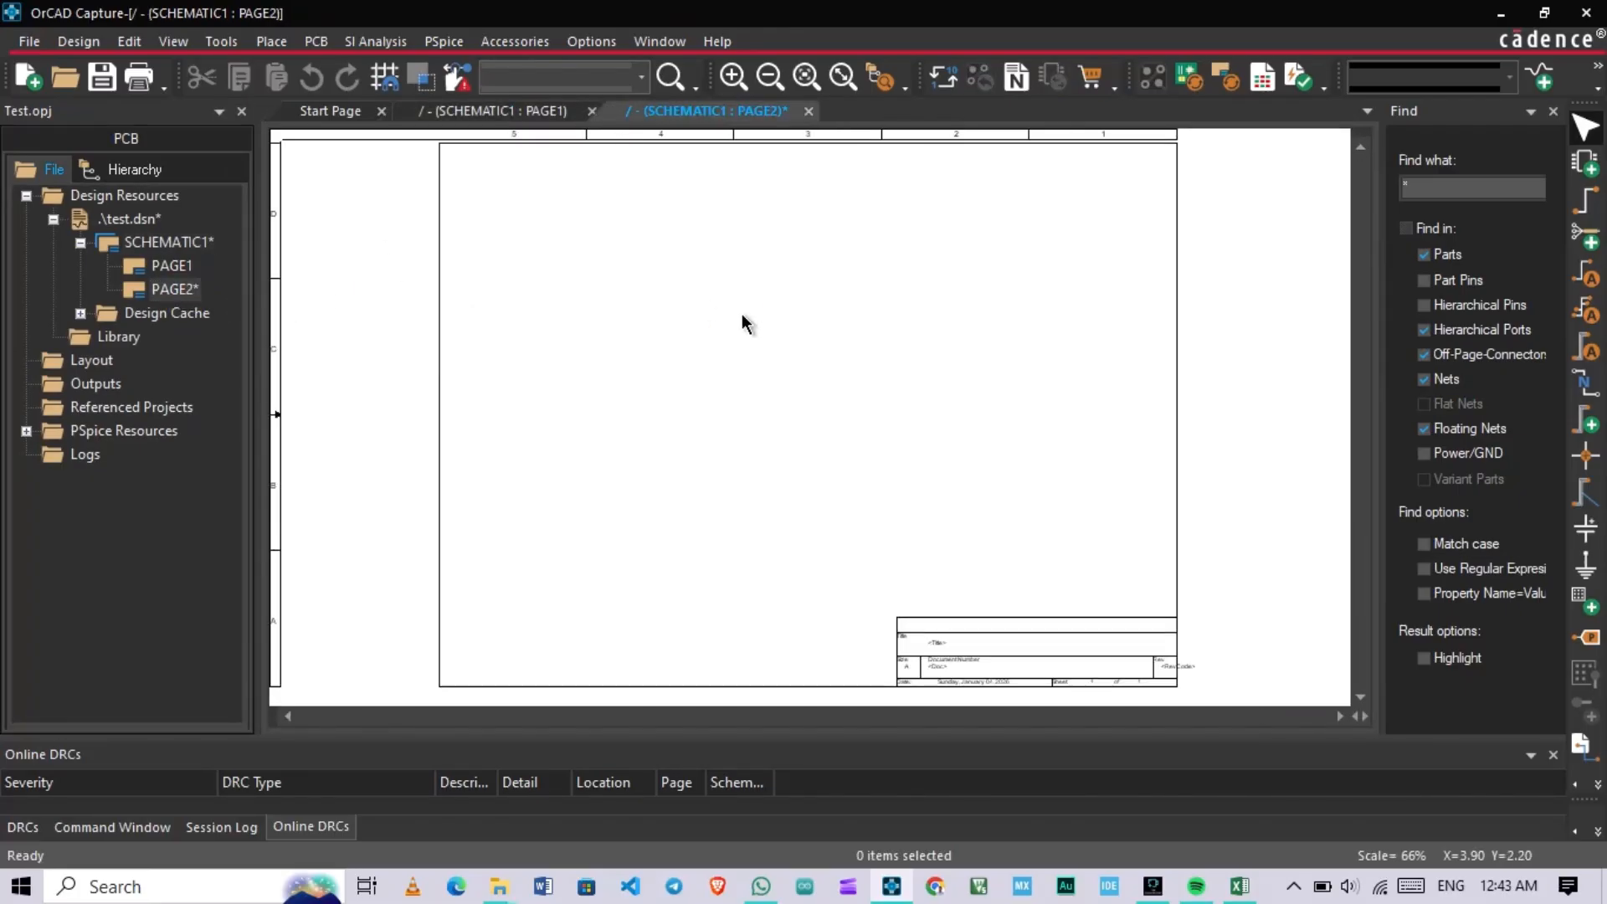
Step: Start the Place Part command and widen its pane enough to reach the library controls
left_click(1584, 163)
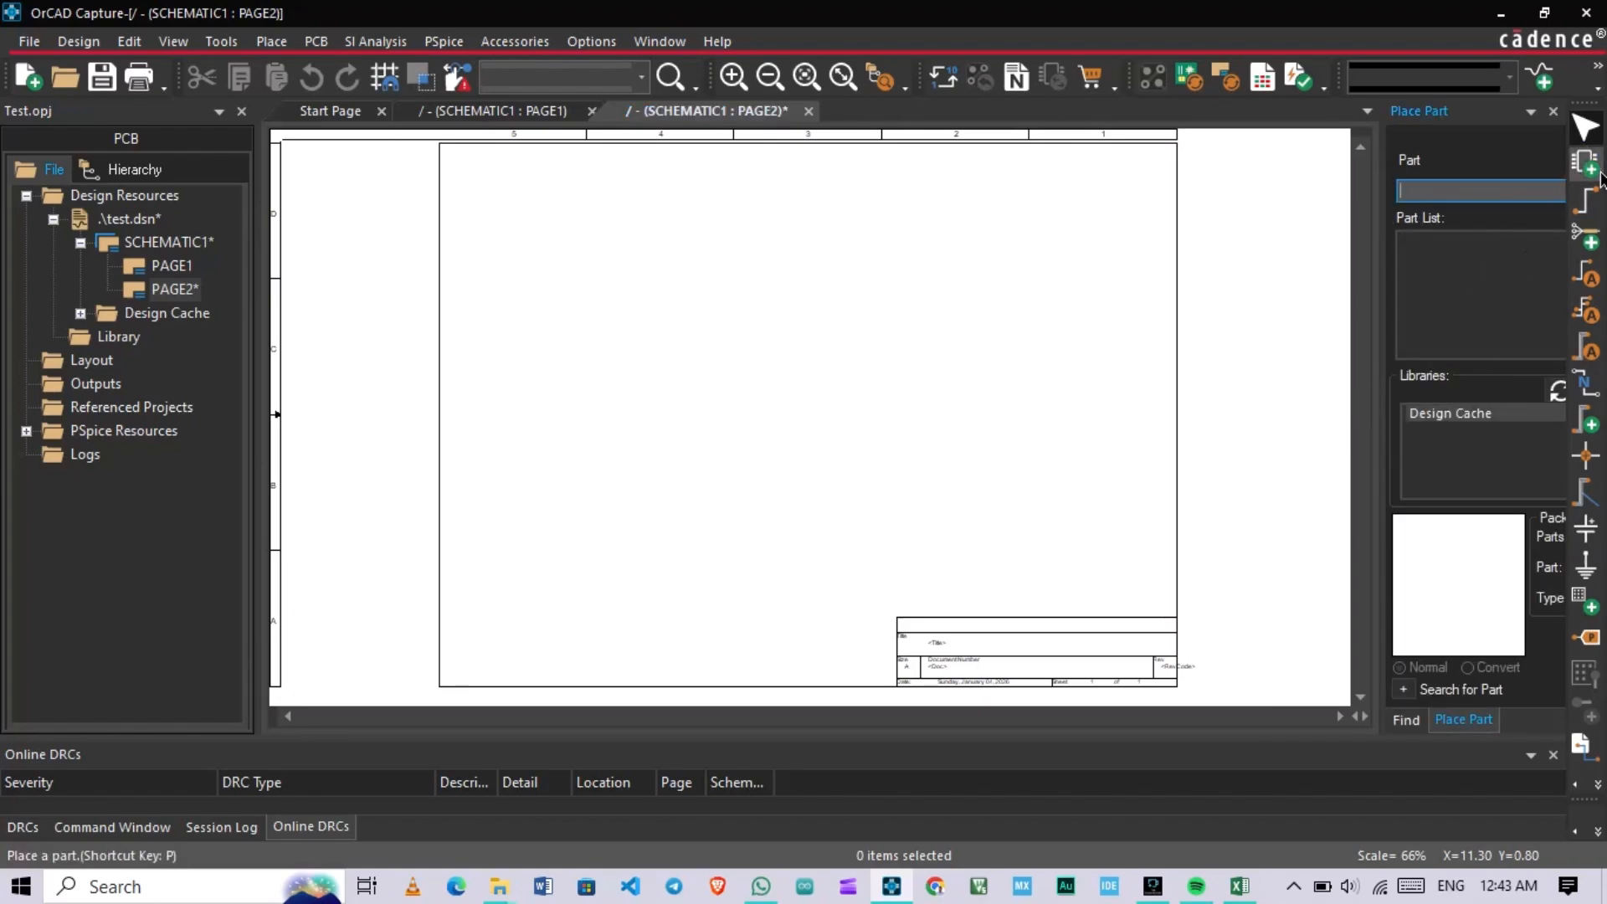
left_click_drag(1393, 345, 1254, 338)
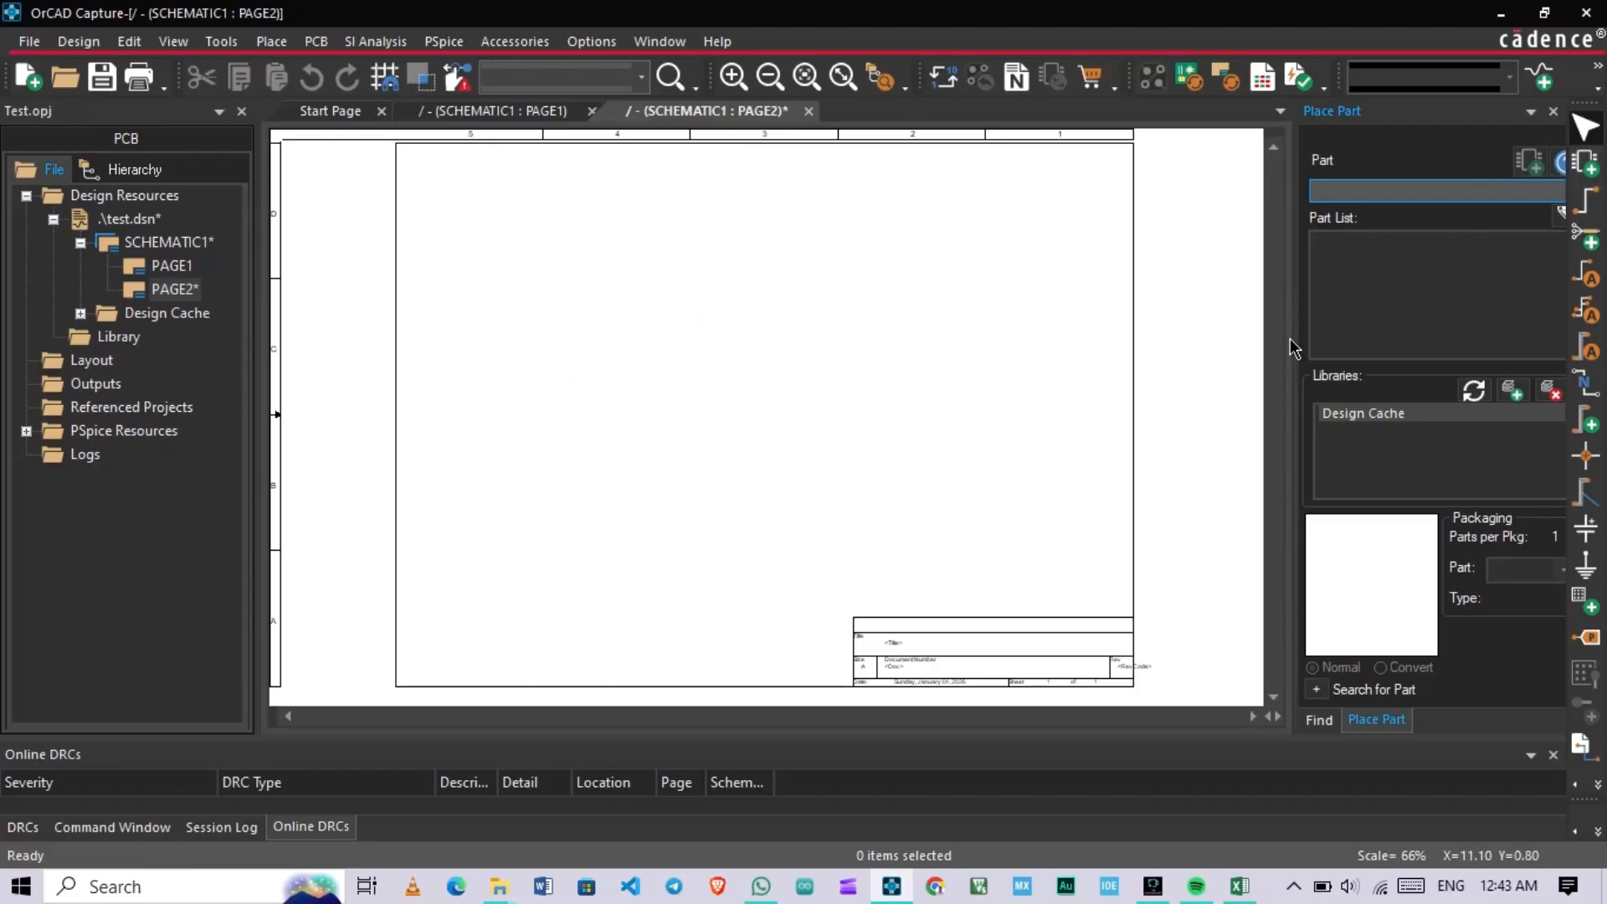
left_click_drag(1289, 345, 1259, 340)
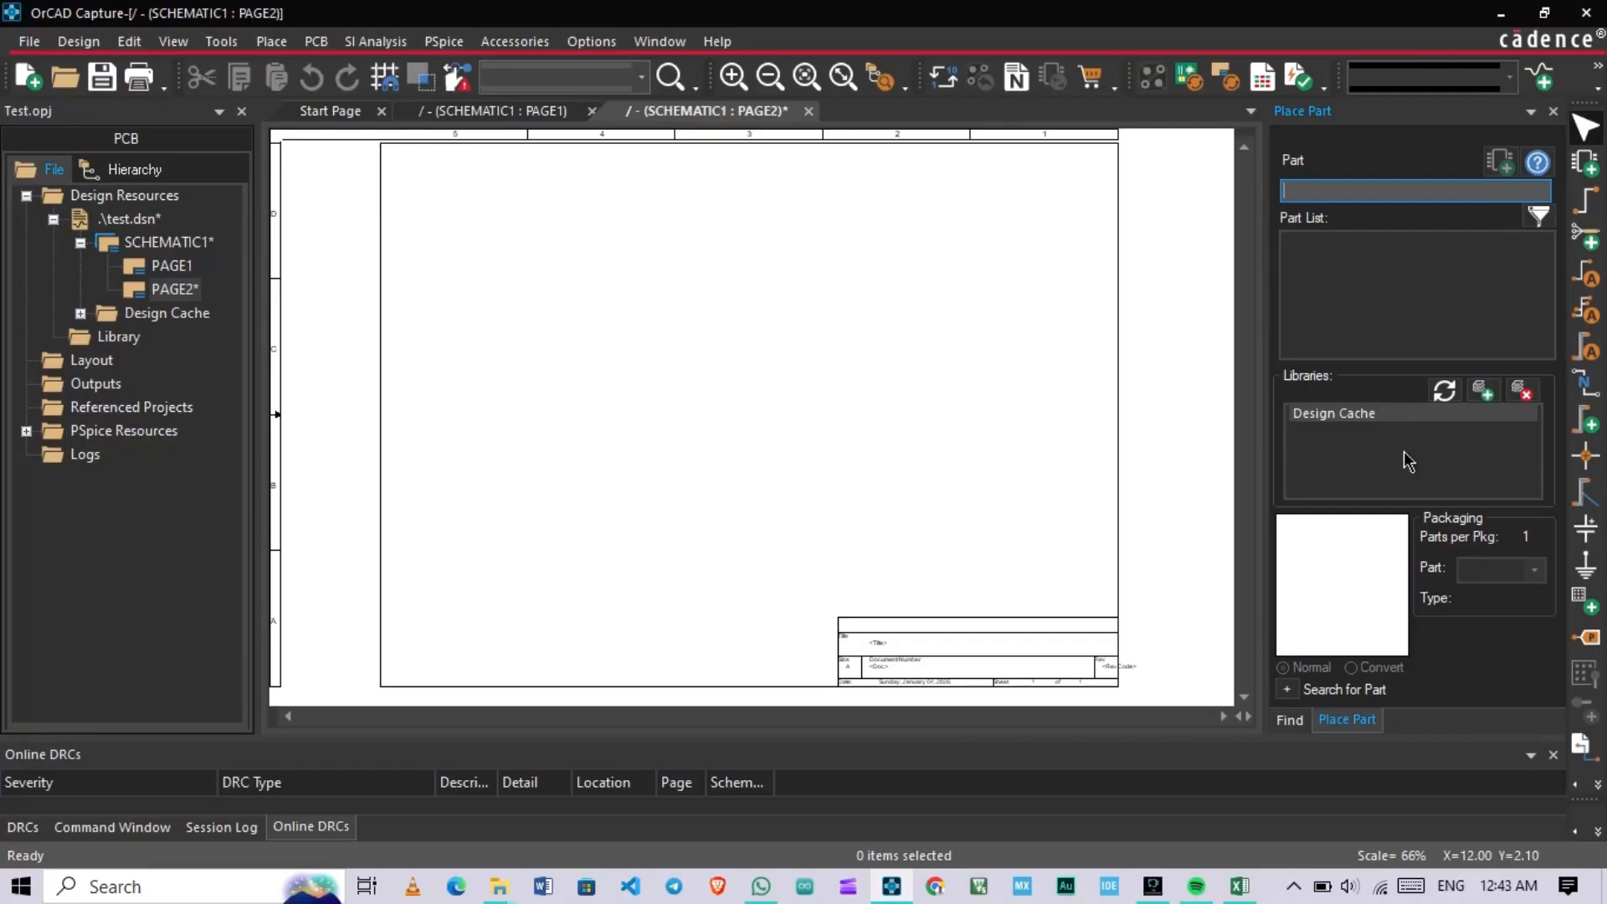
Step: Add all Capture library files from the Cadence SPB_22.1 tools/capture/library folder to the part placement libraries
left_click(1479, 392)
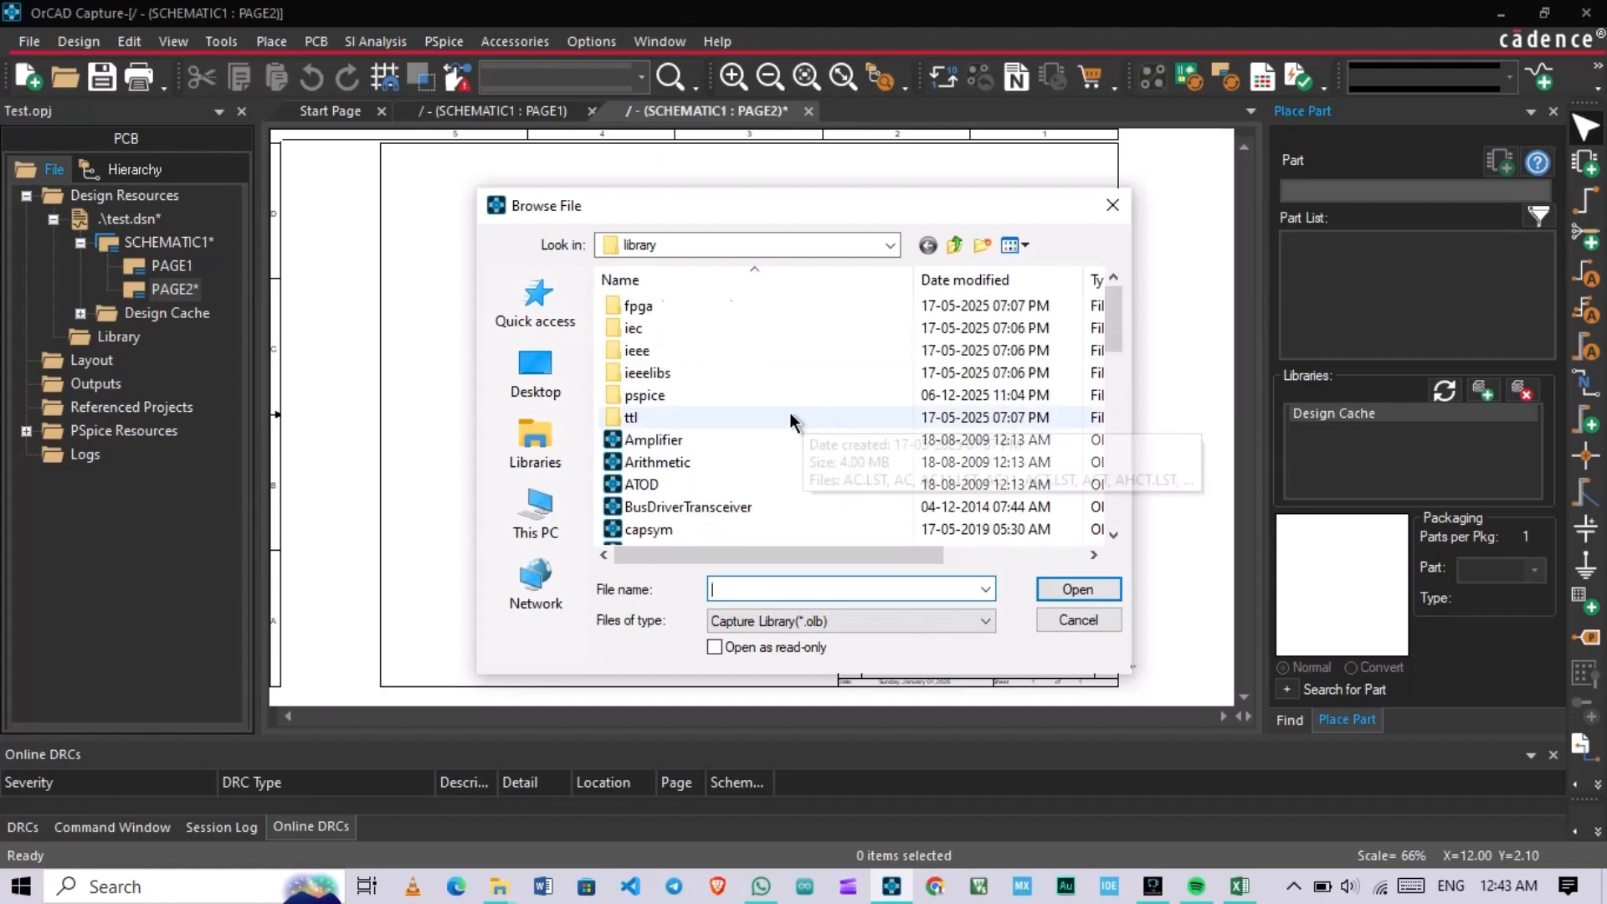
scroll(790, 412, "down", 10)
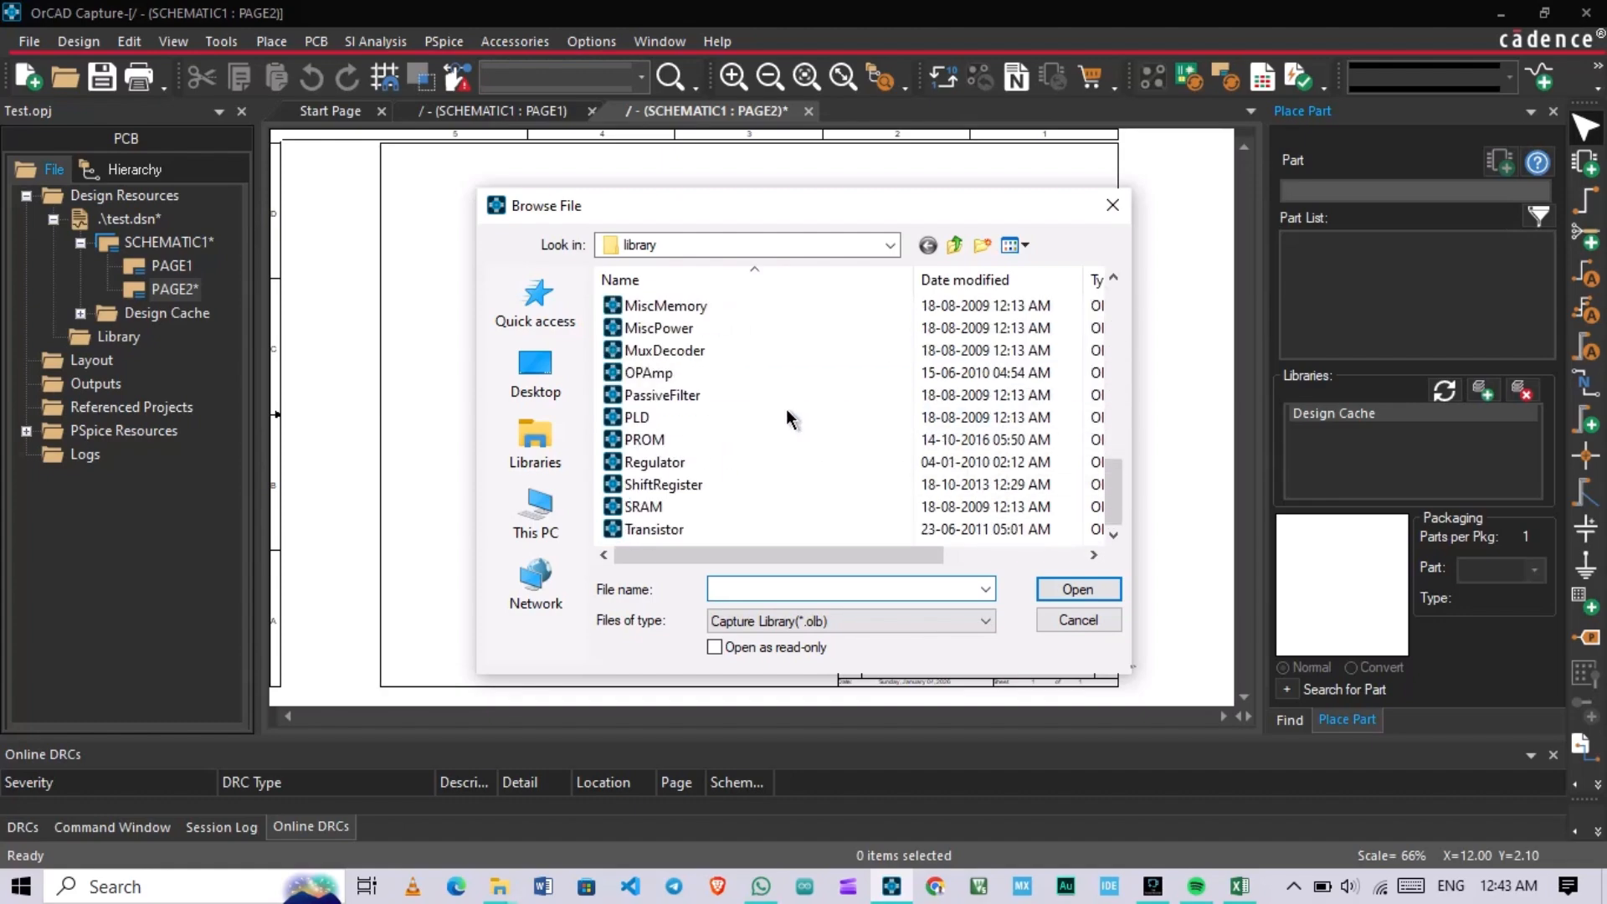
left_click(890, 246)
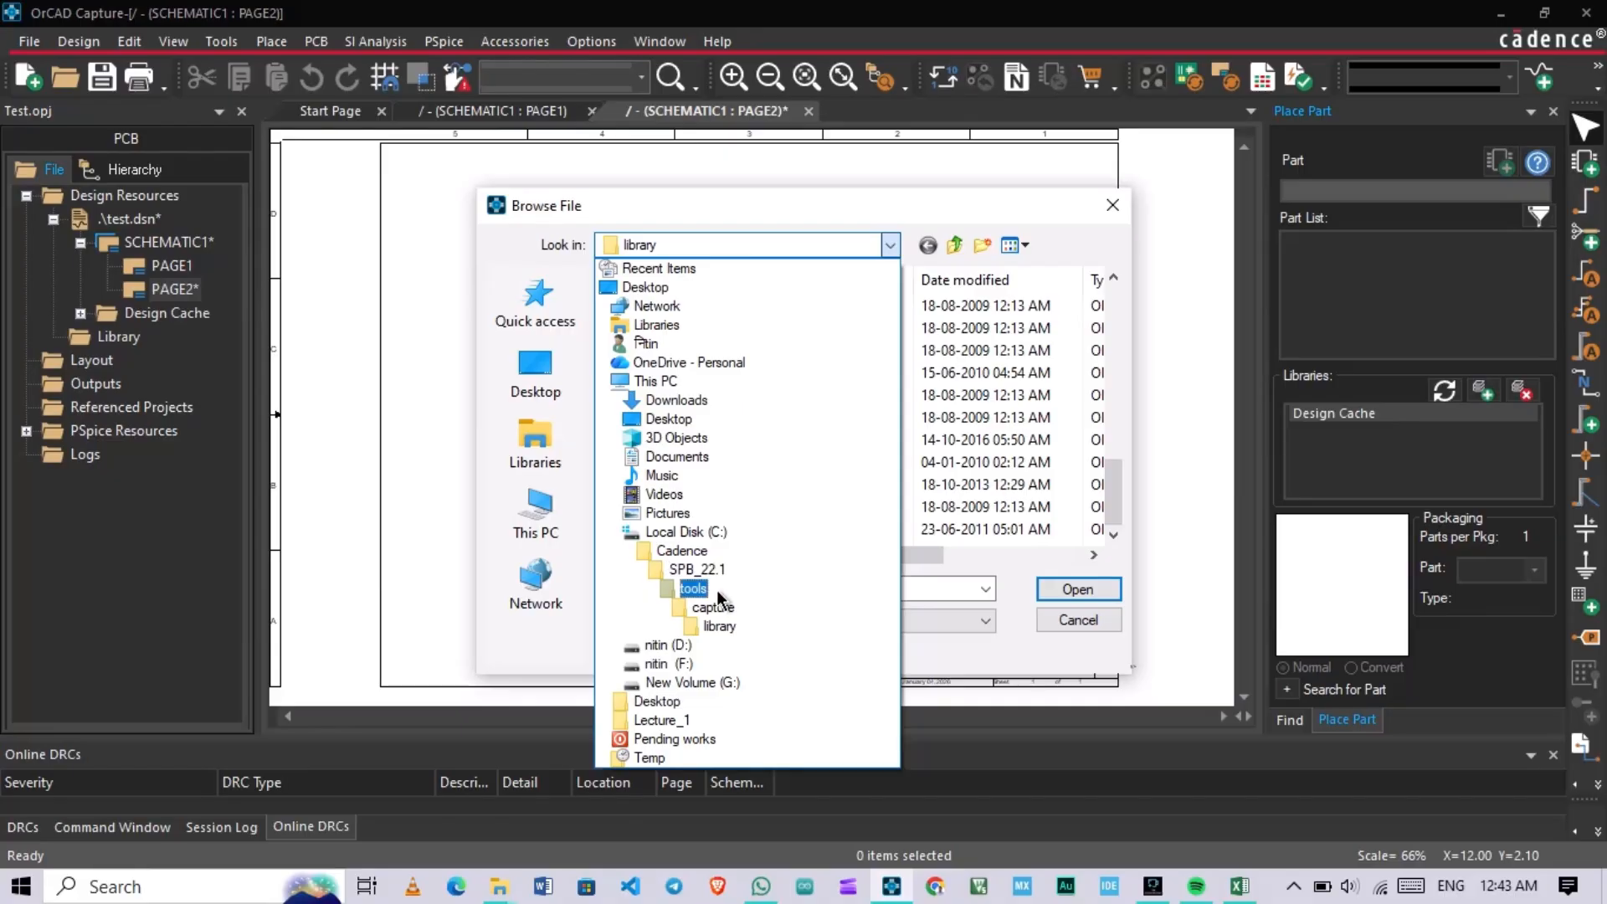
left_click(963, 542)
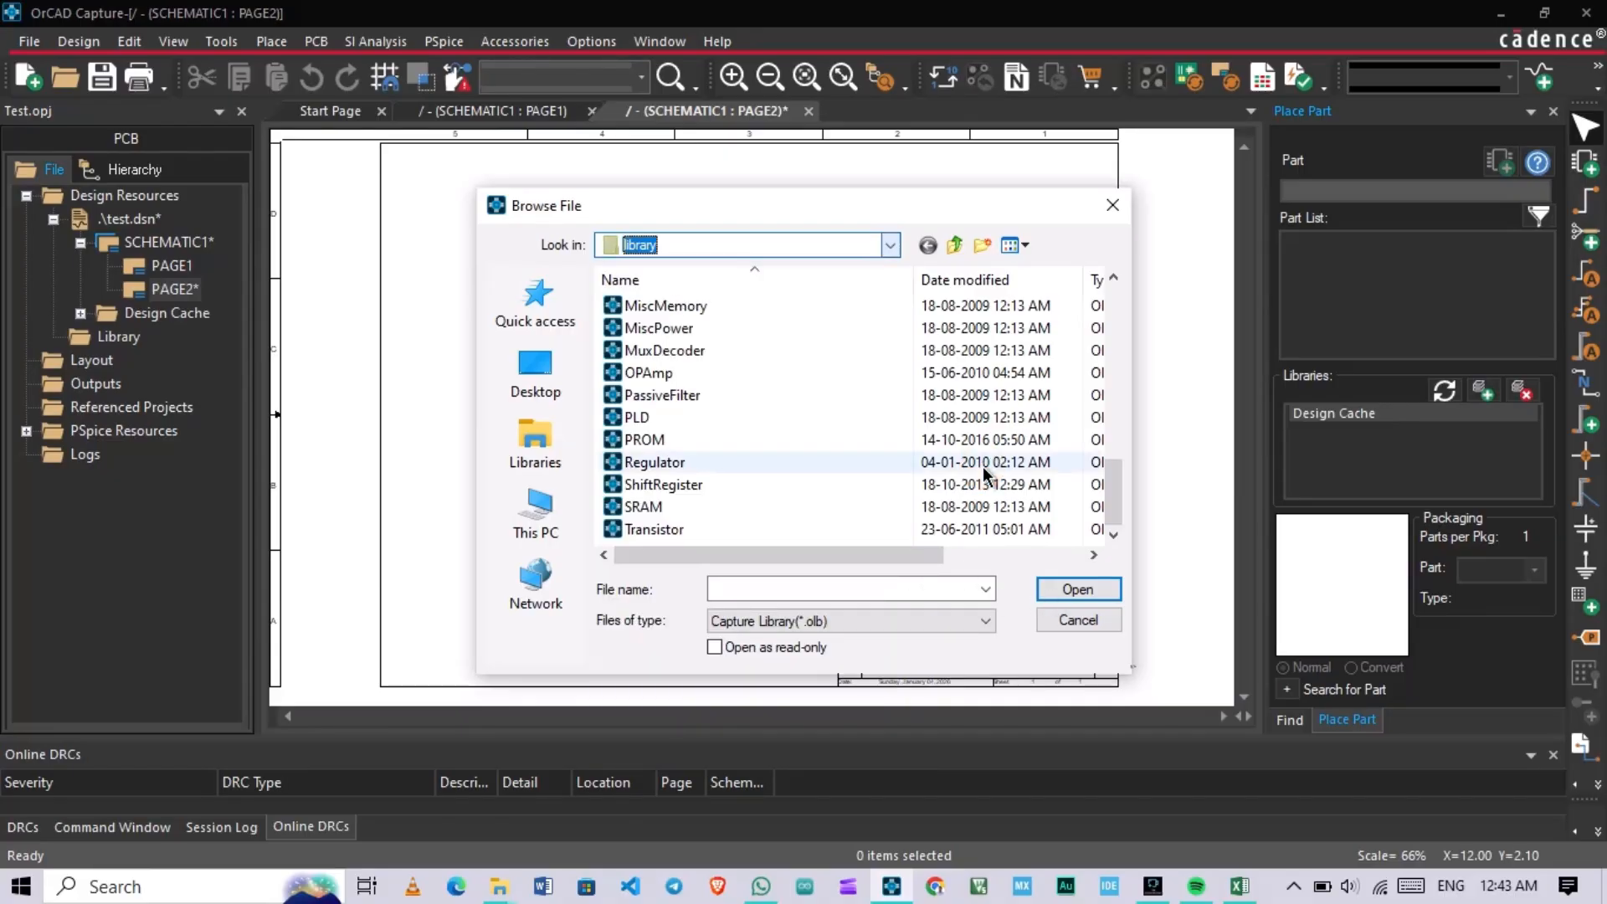
left_click(852, 387)
key("ctrl+a")
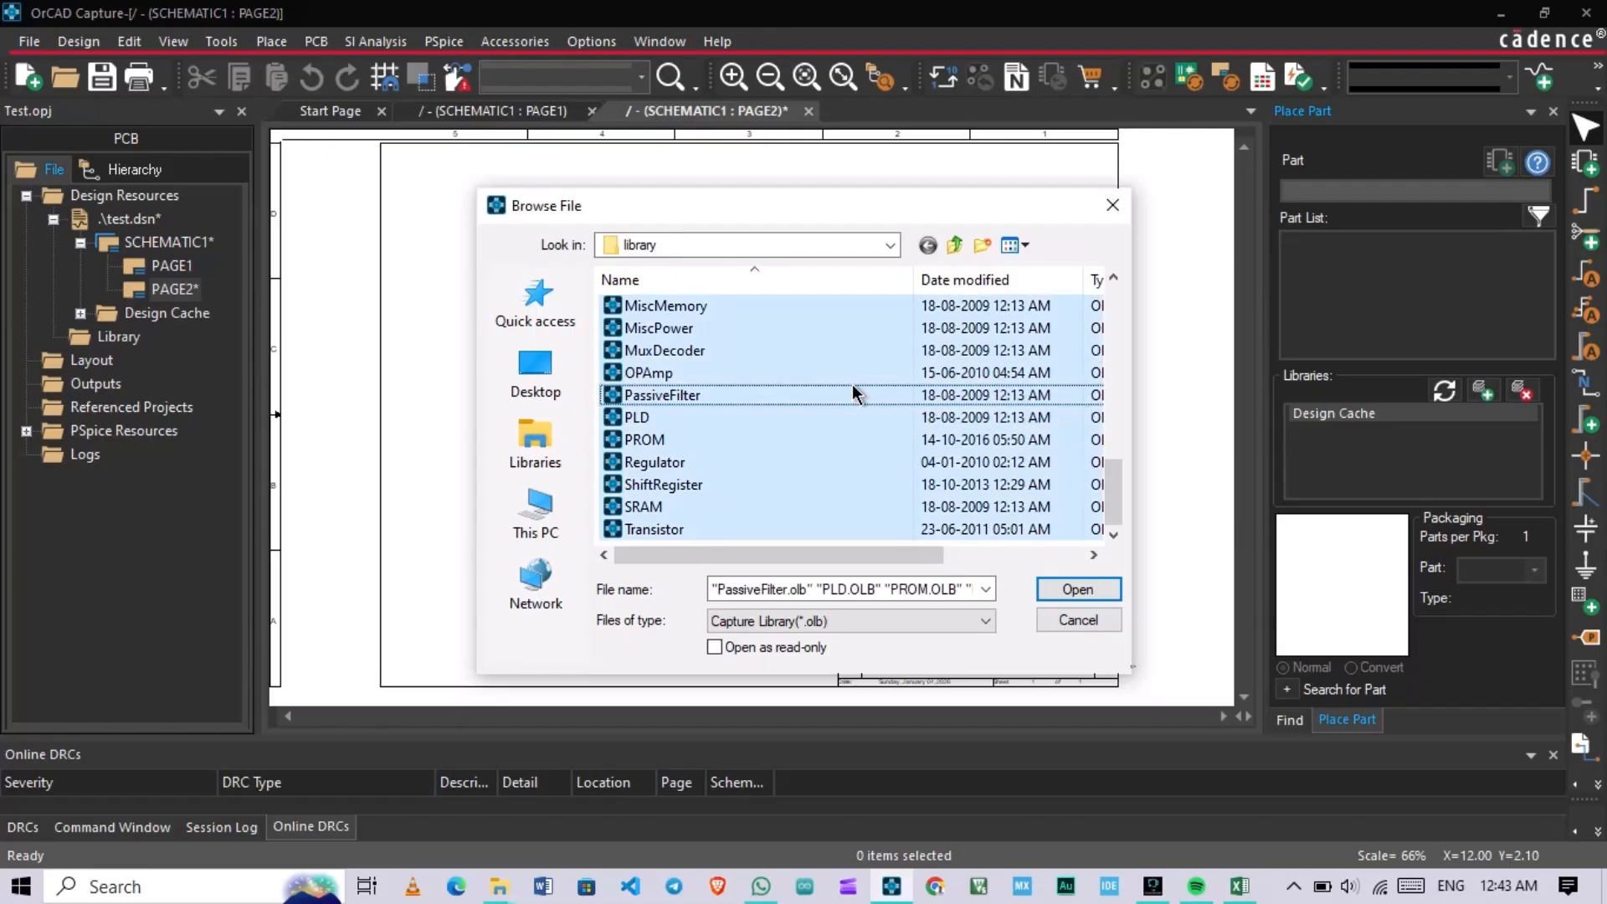
left_click(1054, 587)
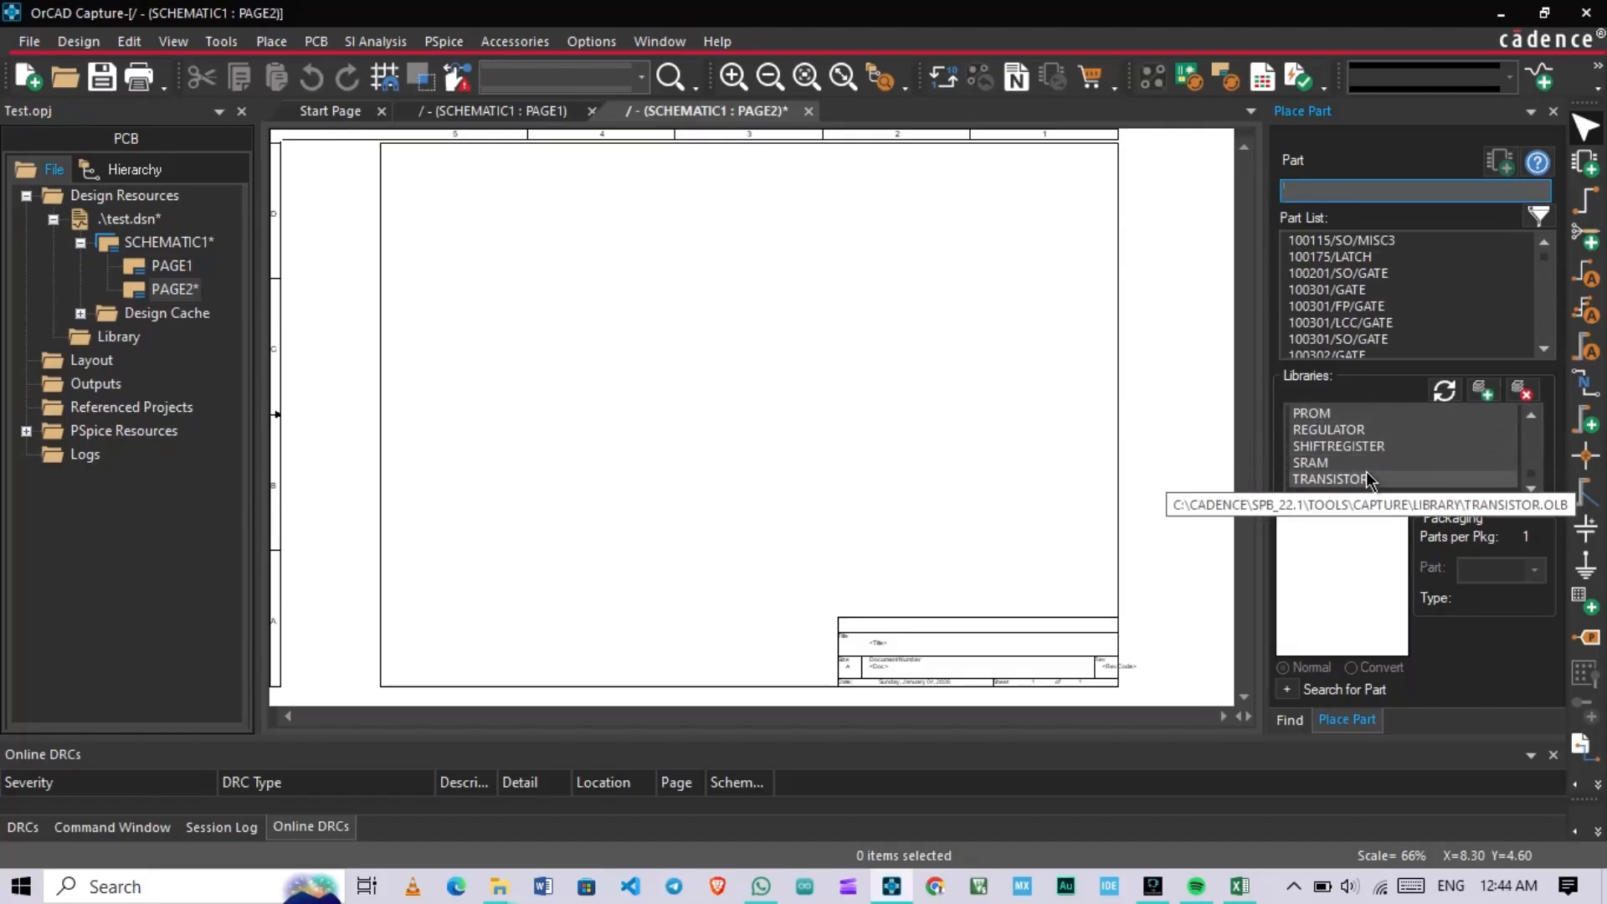
Step: Enter res as the part name and look through the parts of the BUSDRIVERTRANSCEIVER, AMPLIFIER and miscellaneous libraries
scroll(1360, 435, "up", 10)
left_click(1371, 462)
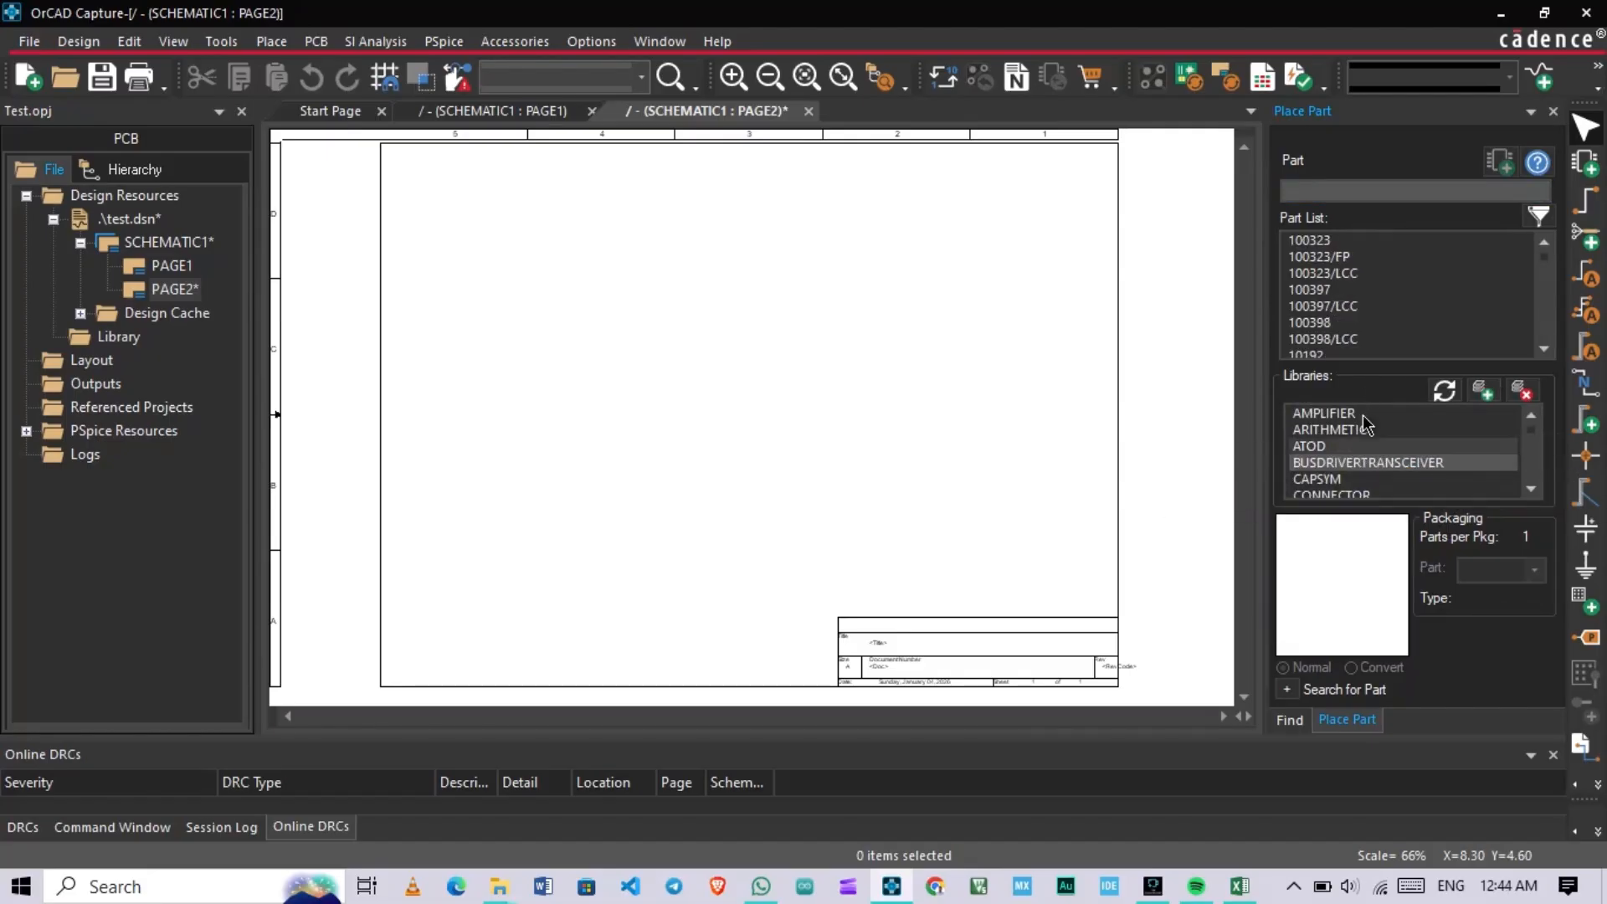
left_click(1355, 191)
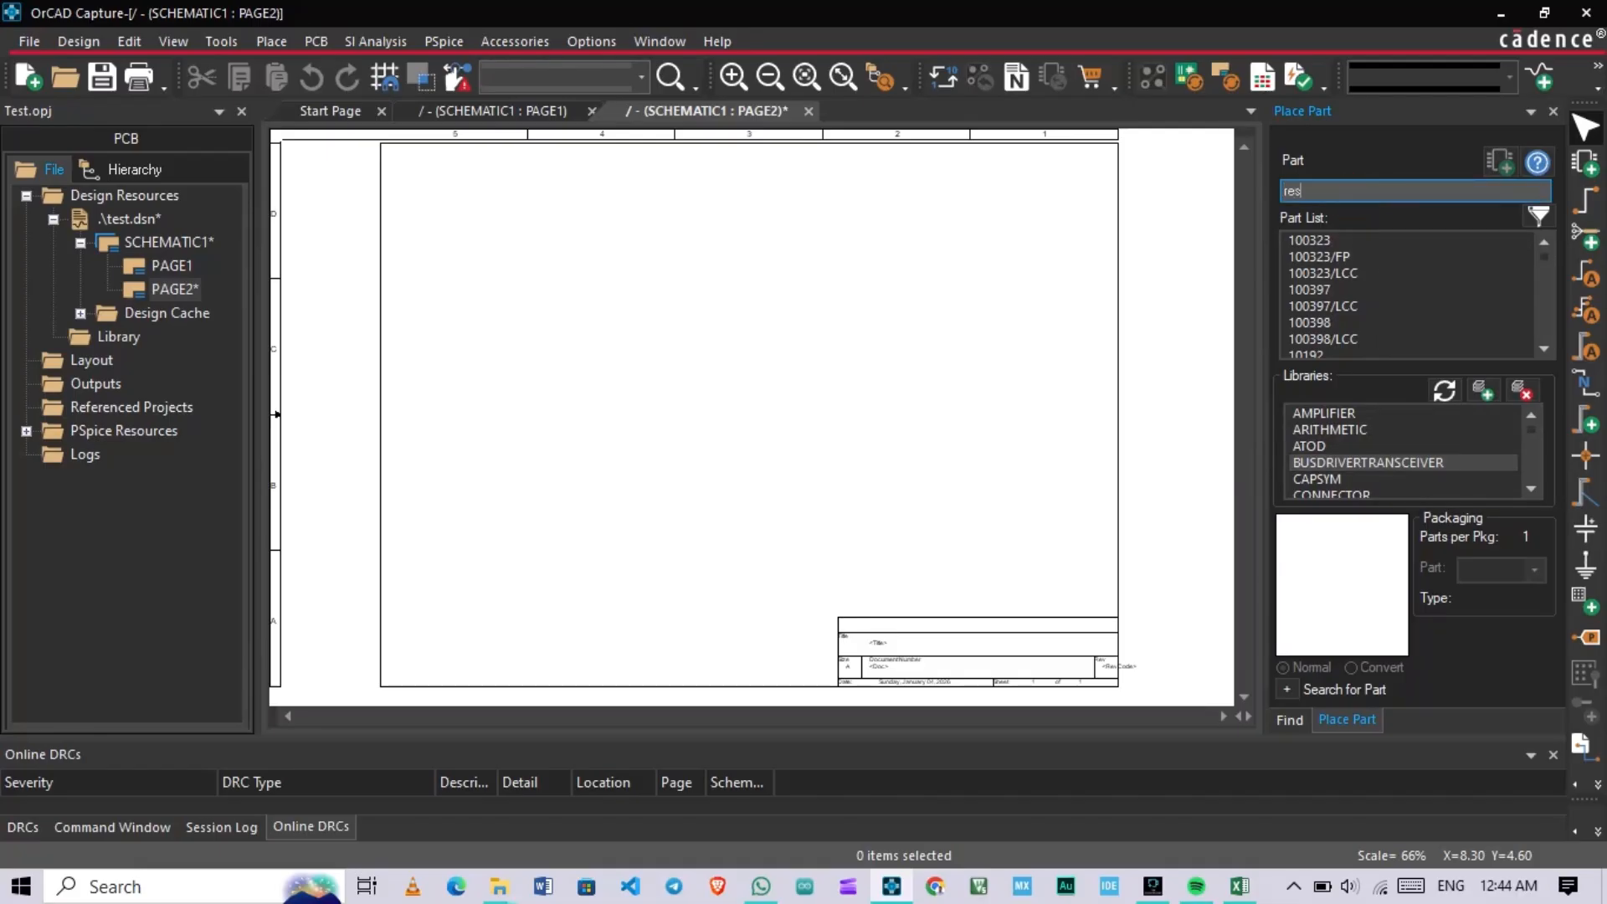
left_click(1453, 416)
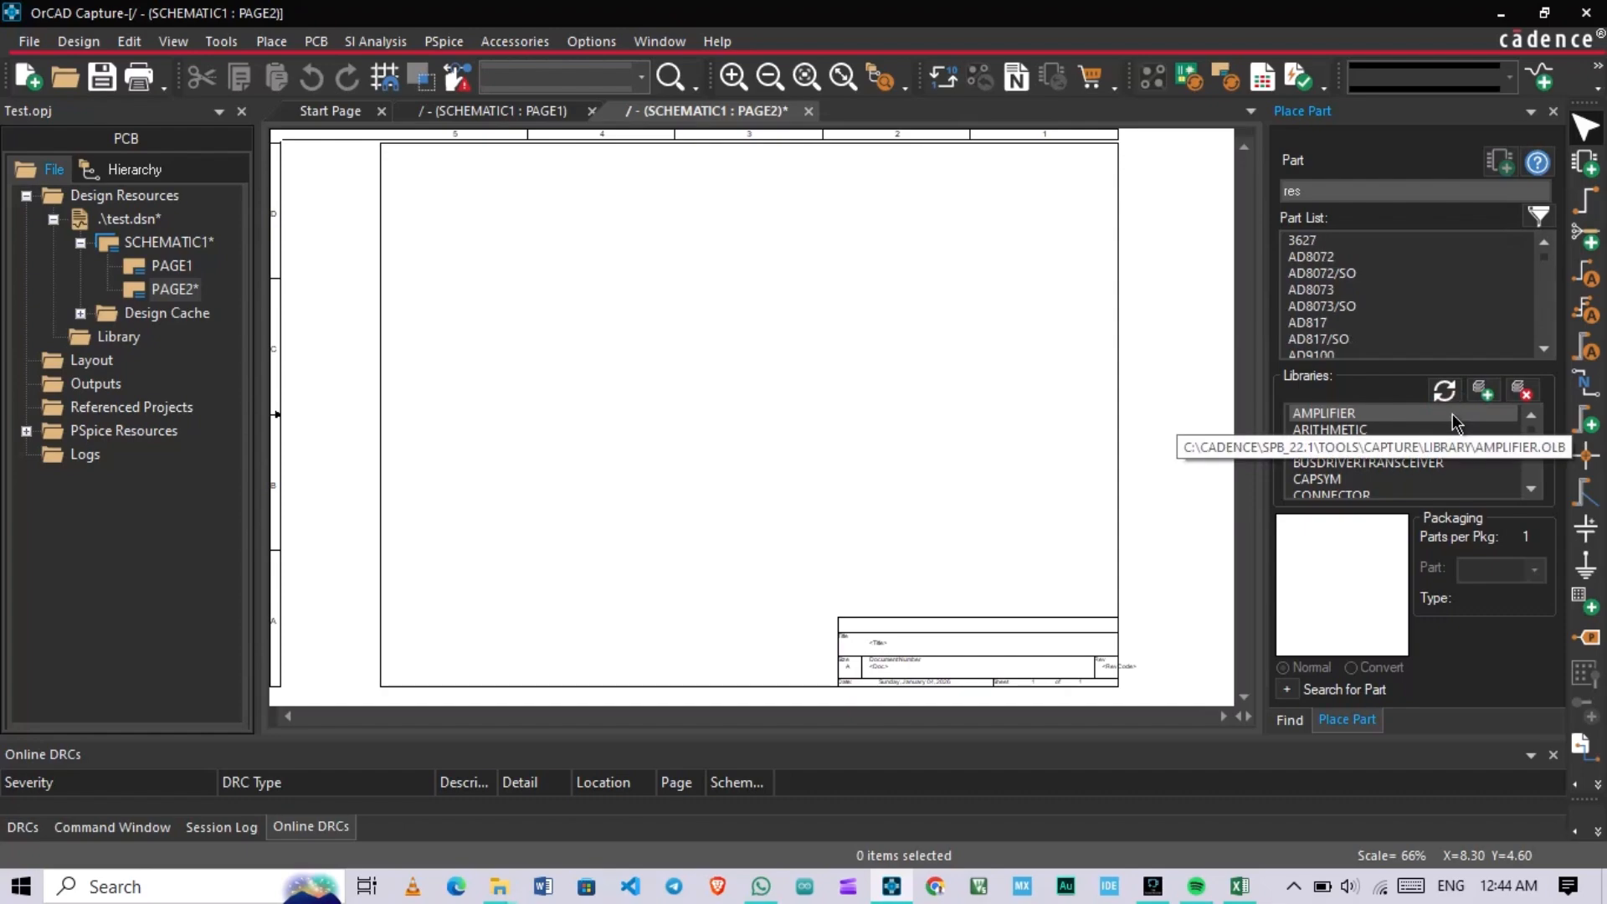
left_click(1421, 461)
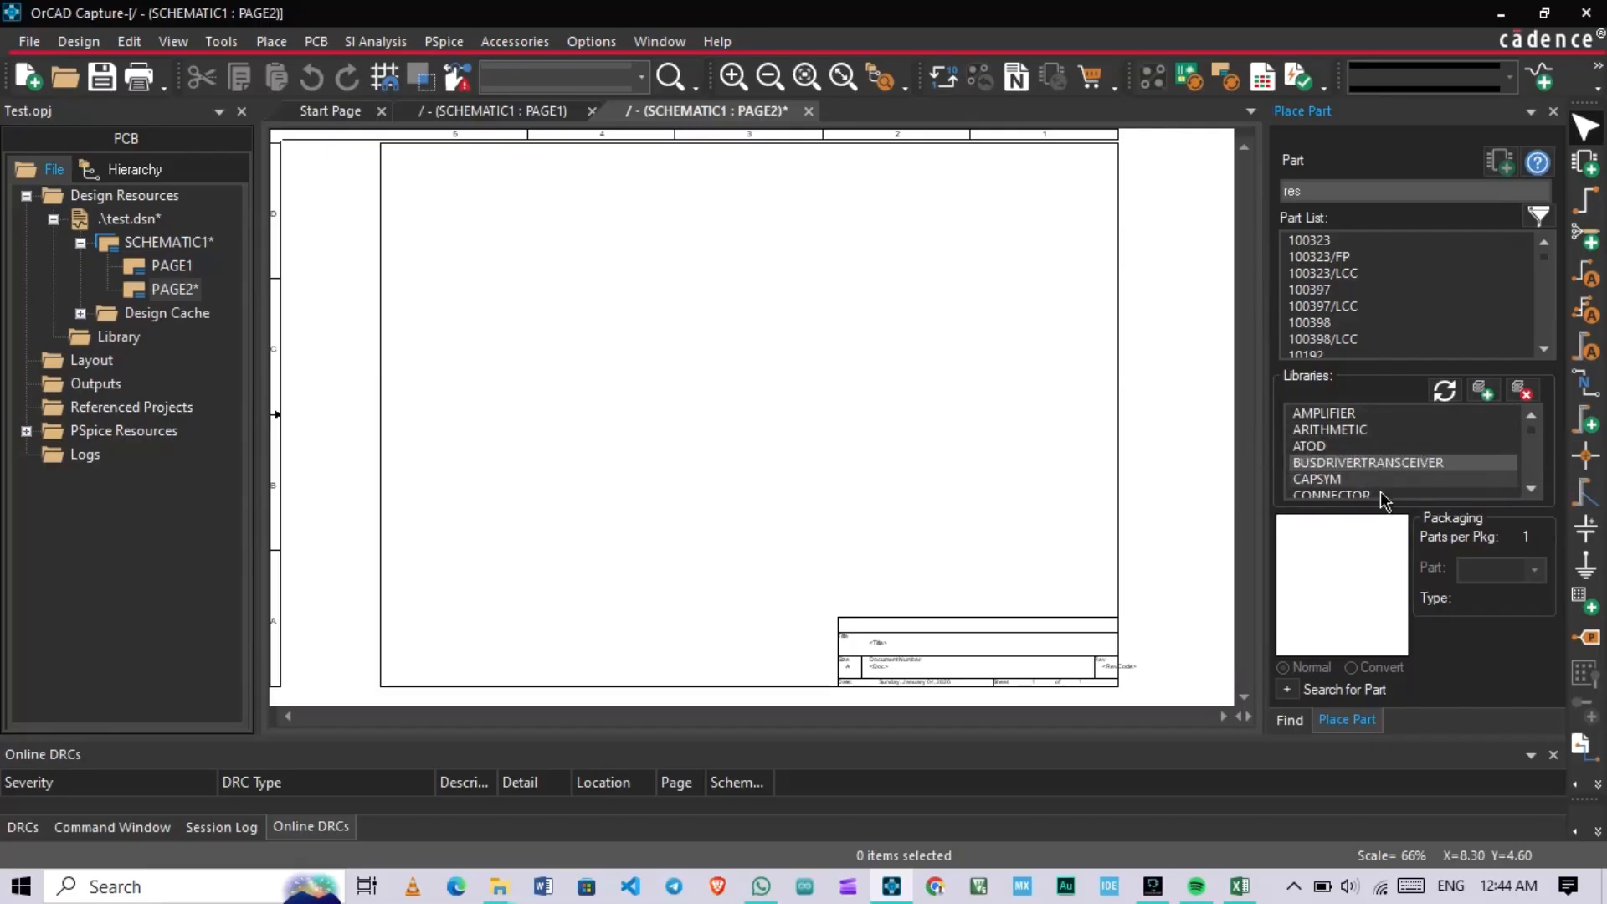
left_click(1330, 414)
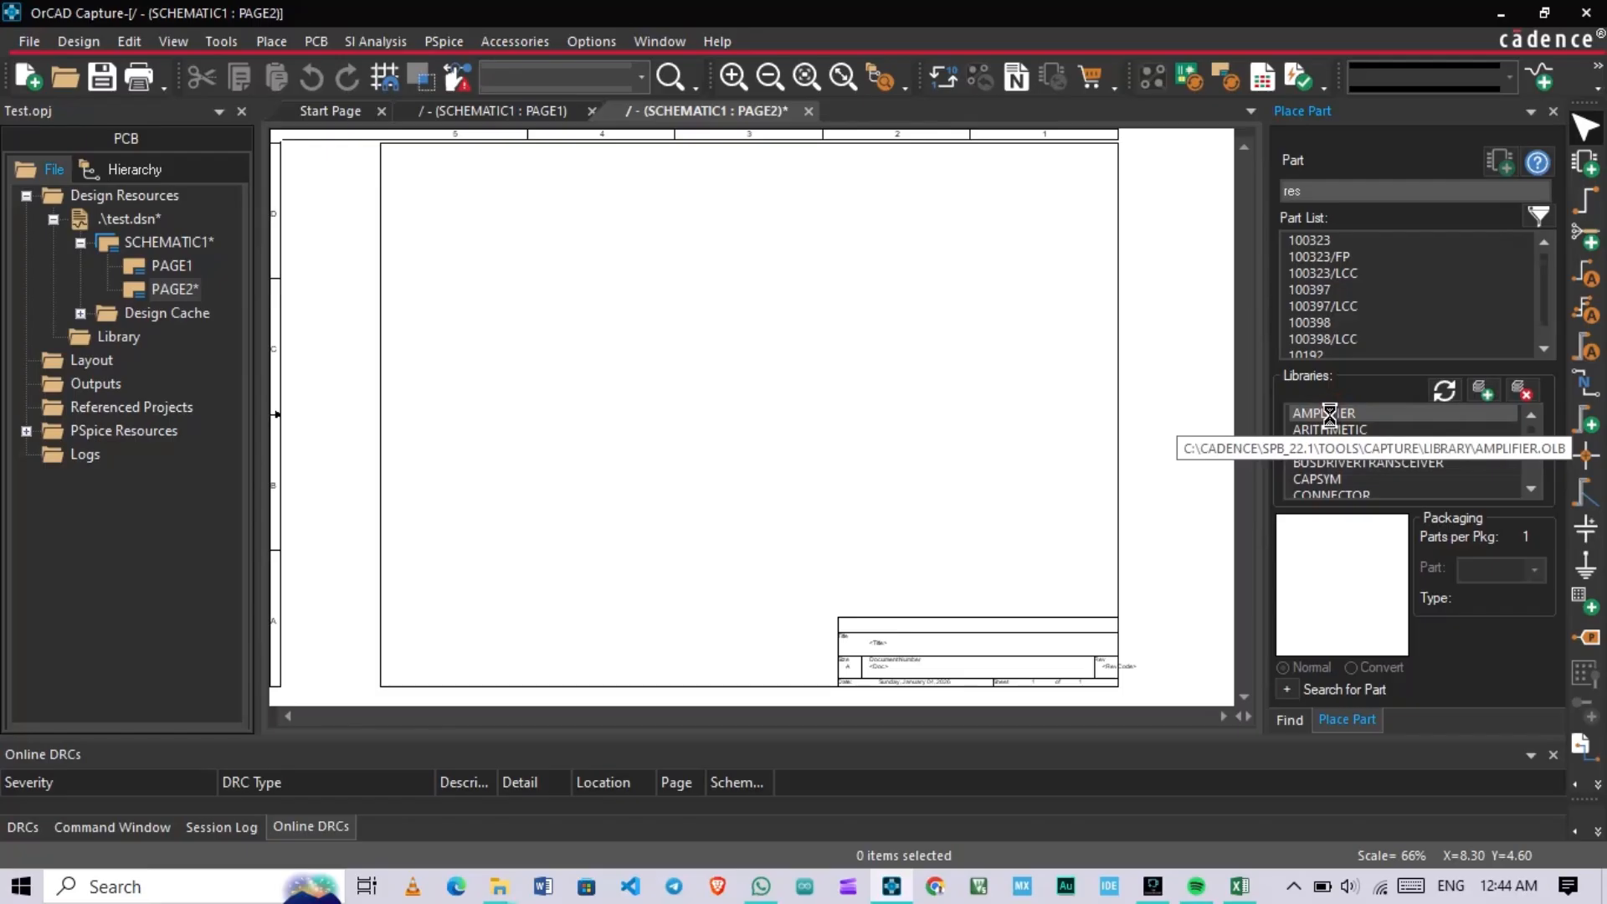
scroll(1369, 270, "down", 10)
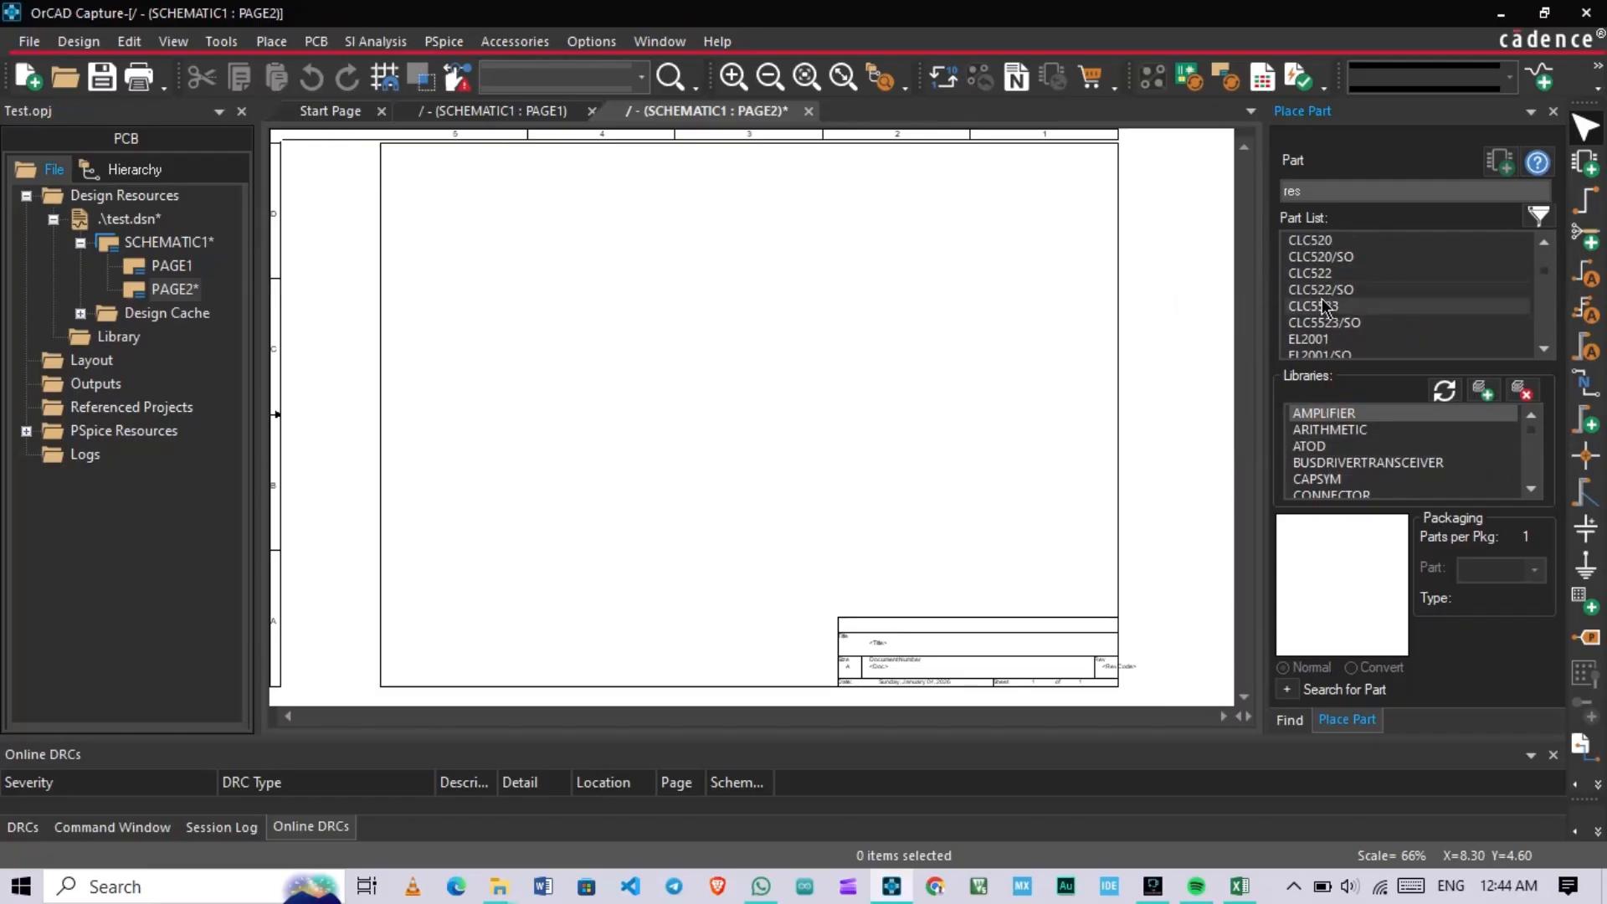
scroll(1370, 429, "down", 7)
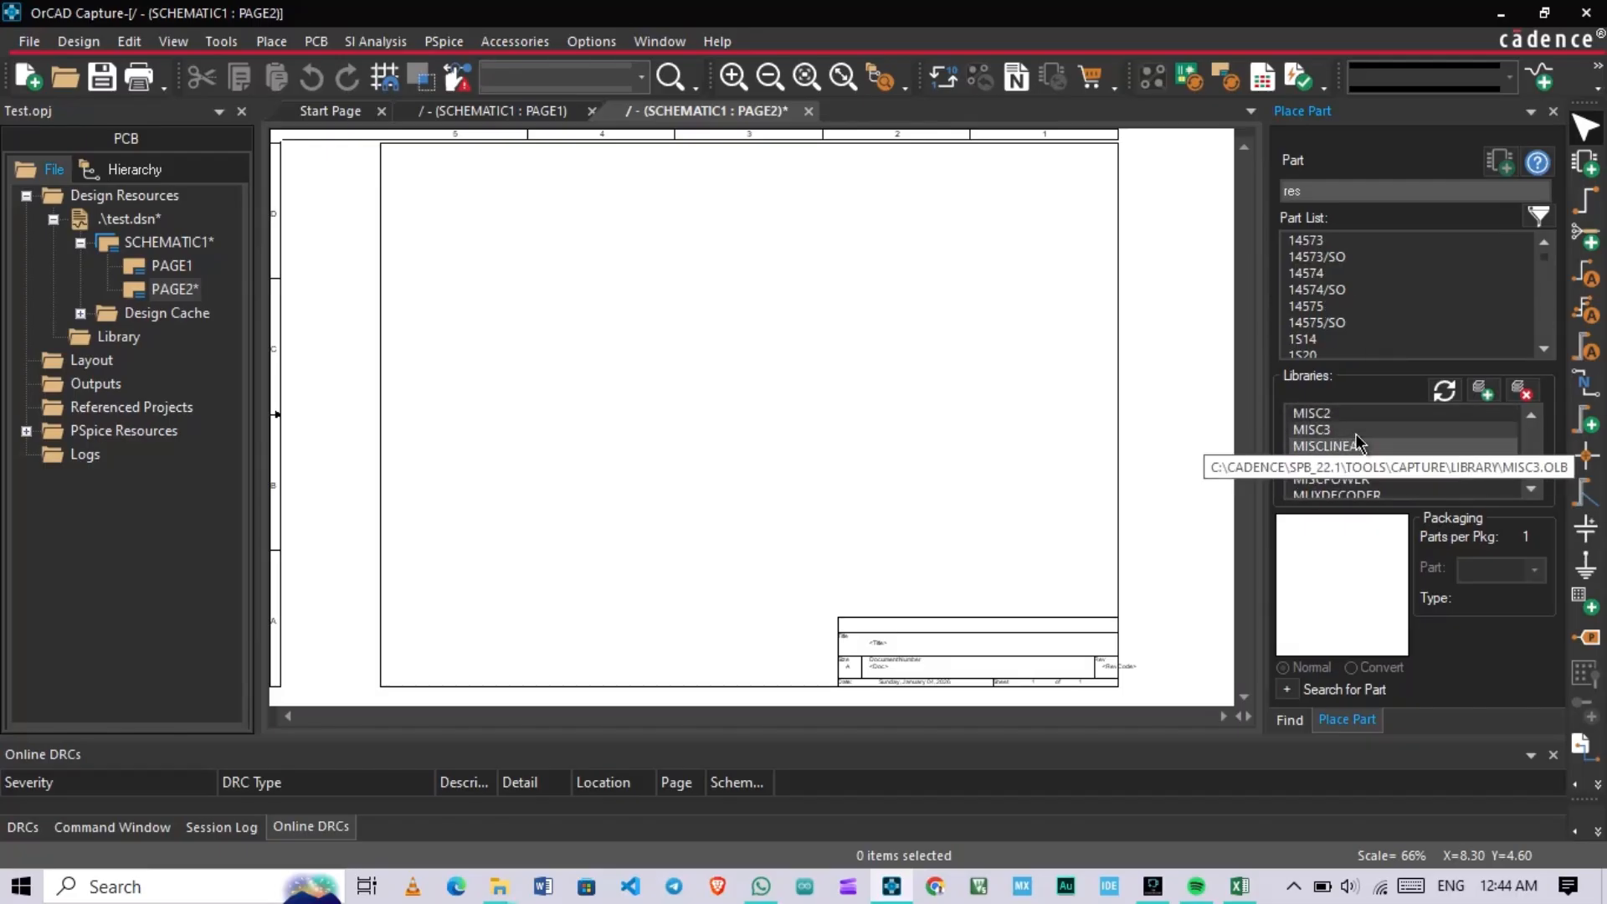
Step: Search all the added libraries for the resistor part and pick RESISTOR from the DISCRETE library for placement
left_click(1355, 190)
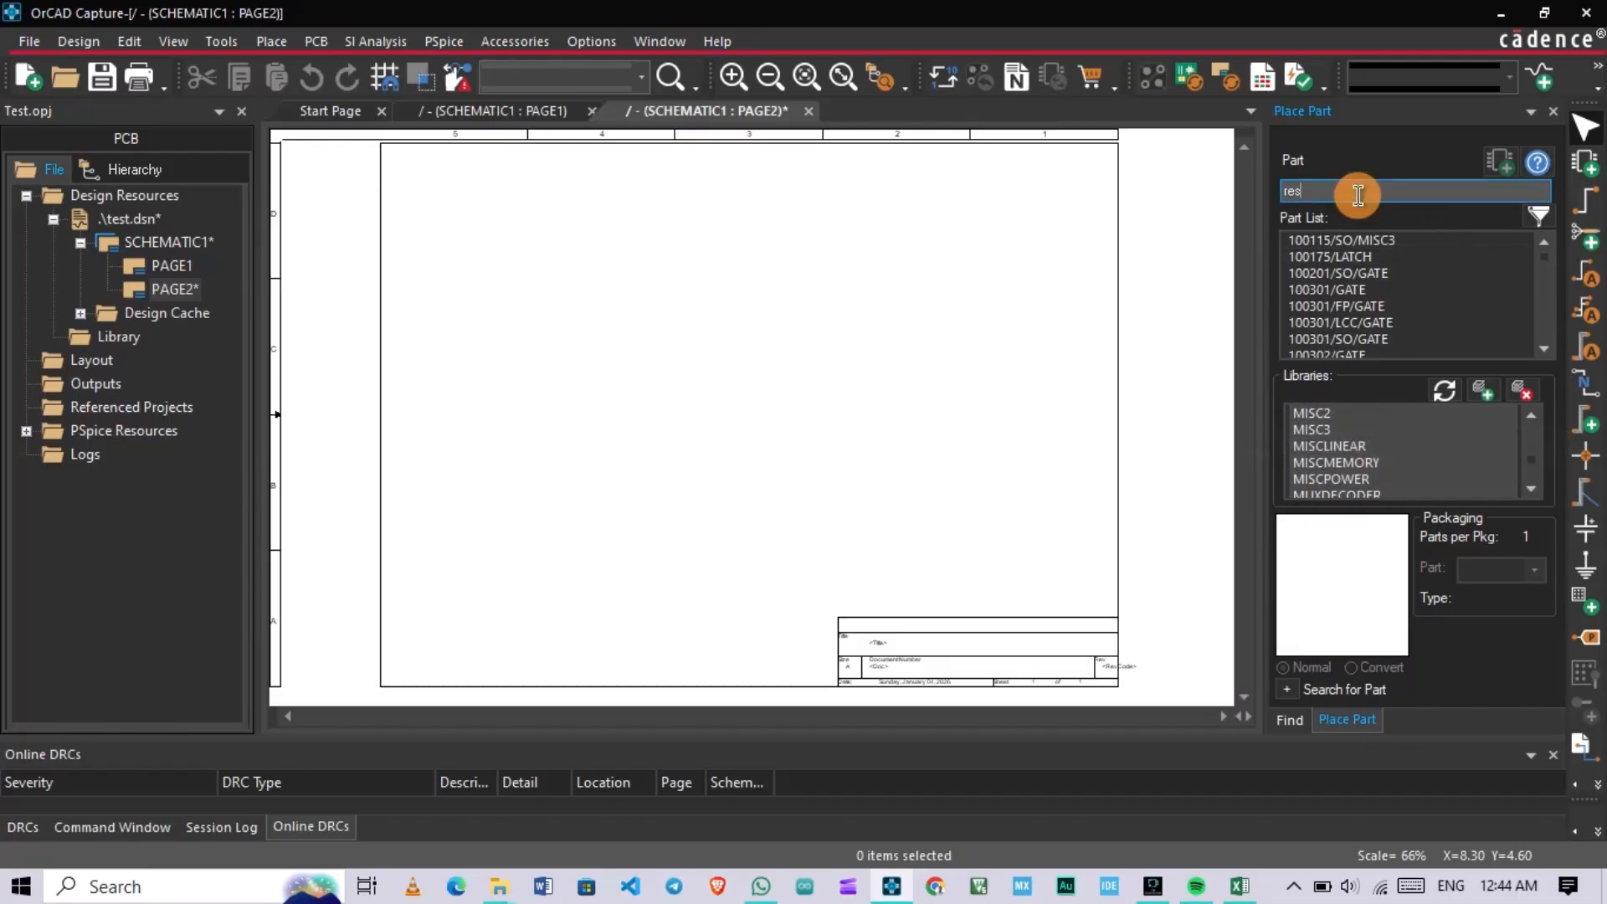
type("su")
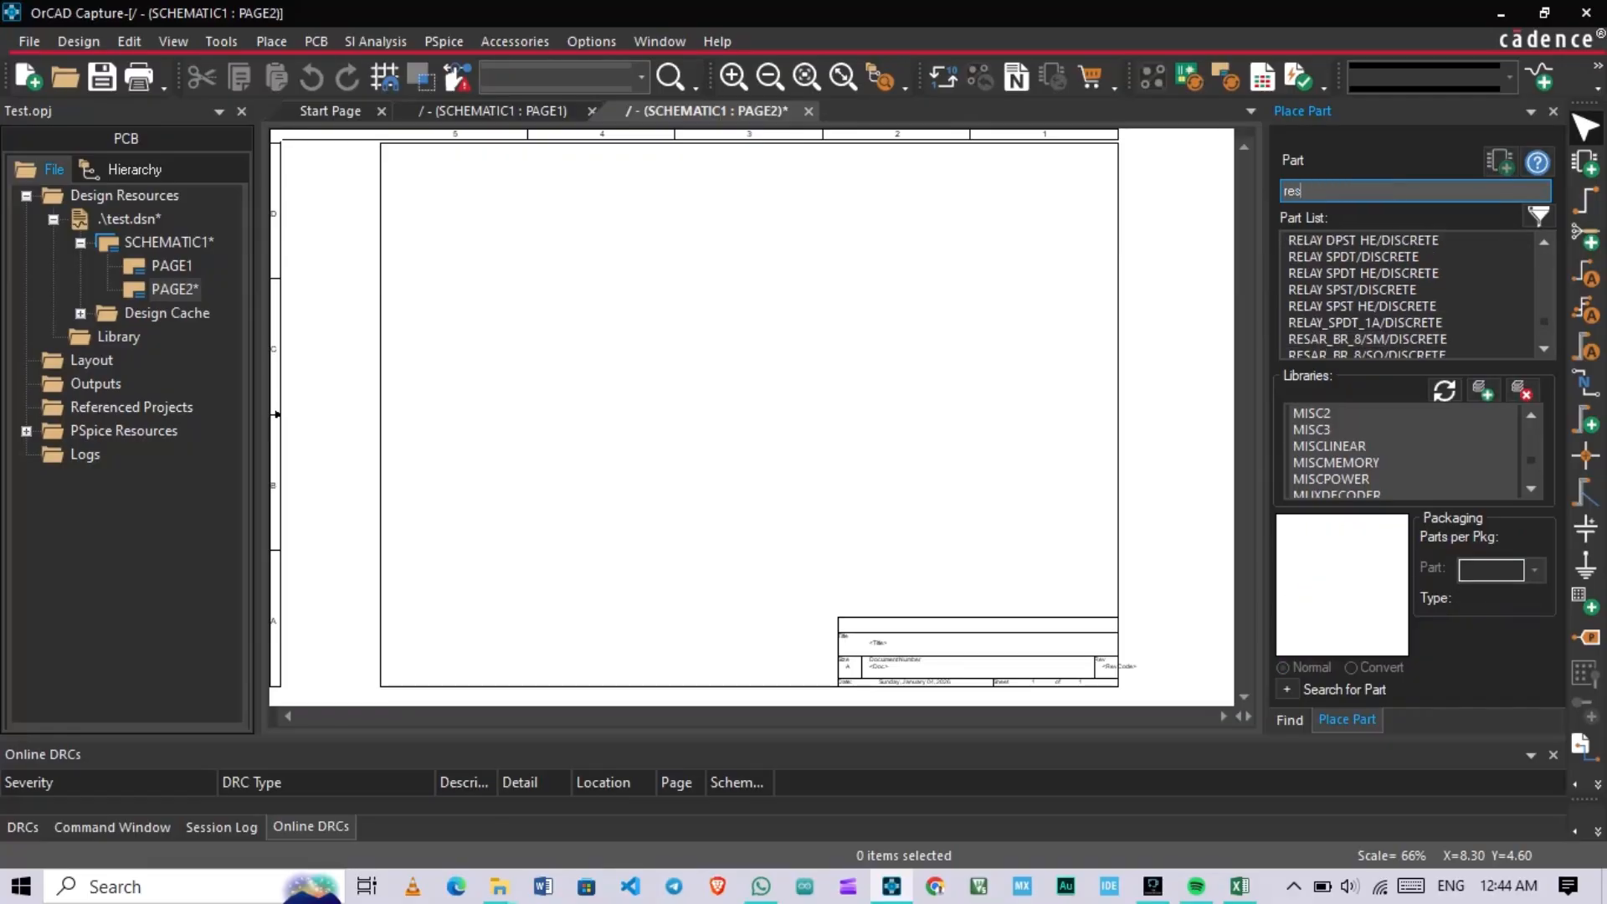
type("isTOR")
key("Return")
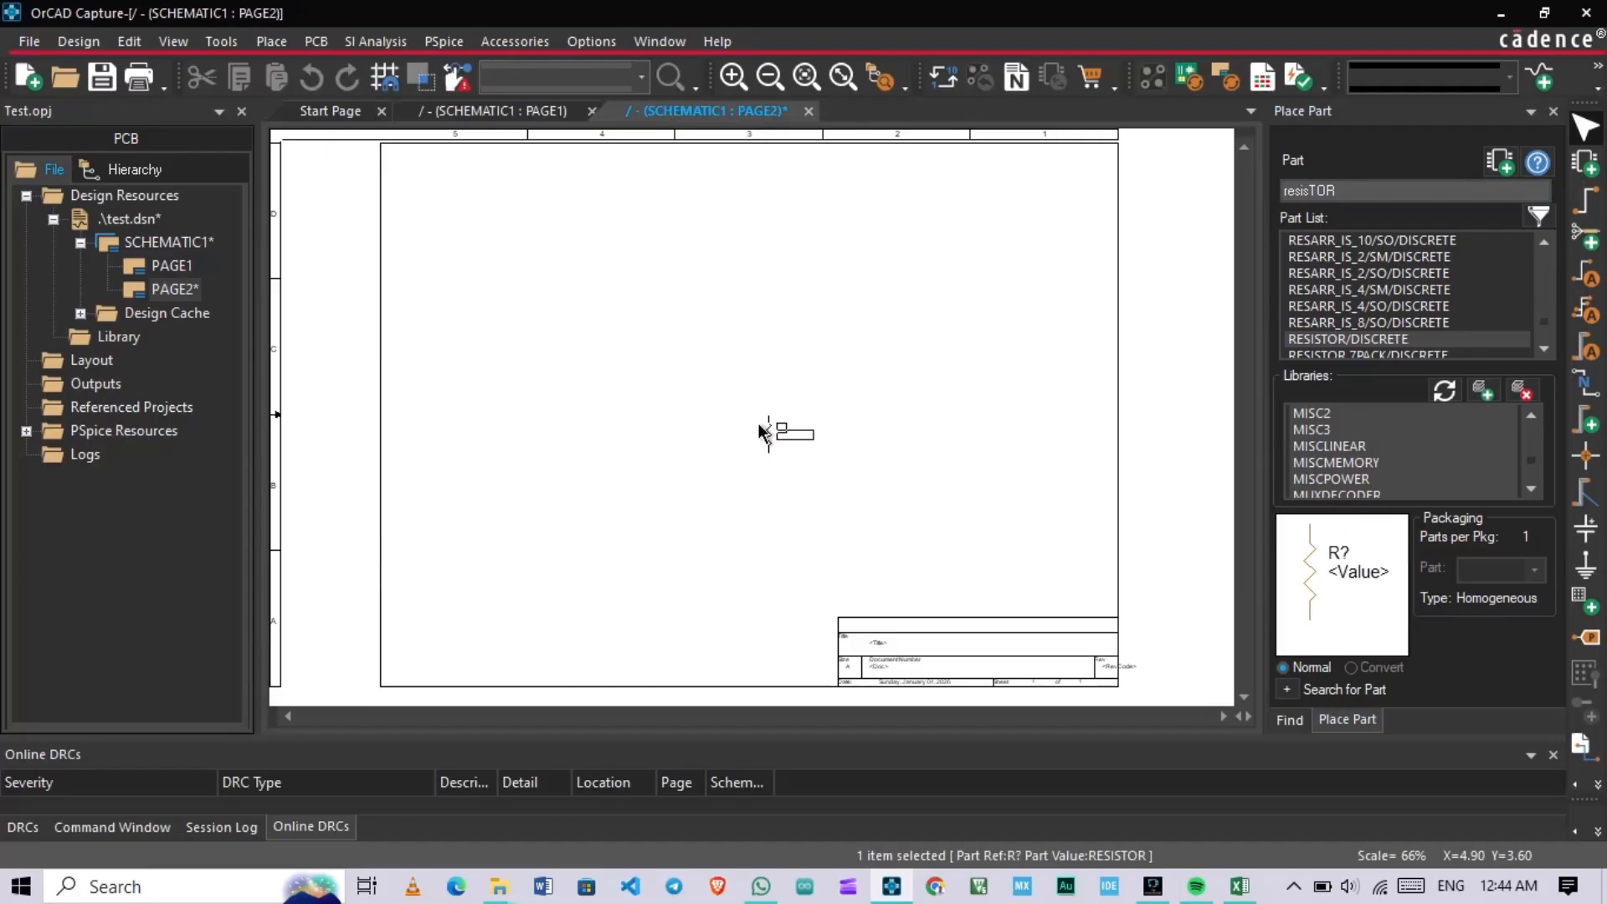
Step: Place two resistors one below the other near the middle of PAGE2, end placement and delete the lower one
left_click(656, 331)
left_click(682, 434)
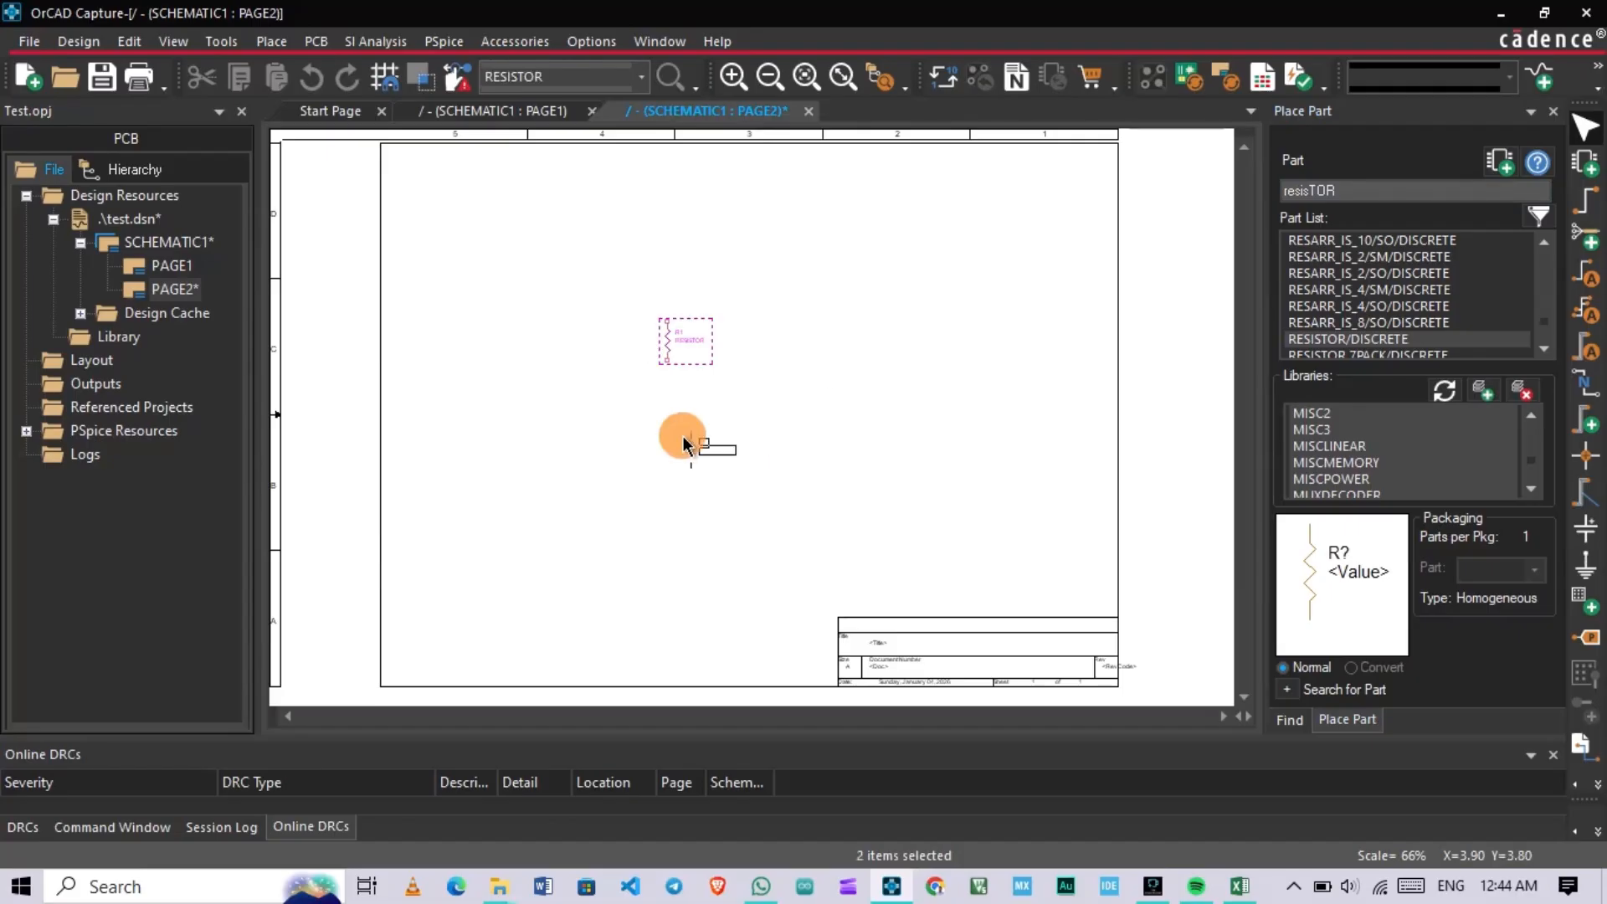
key("Escape")
key("i")
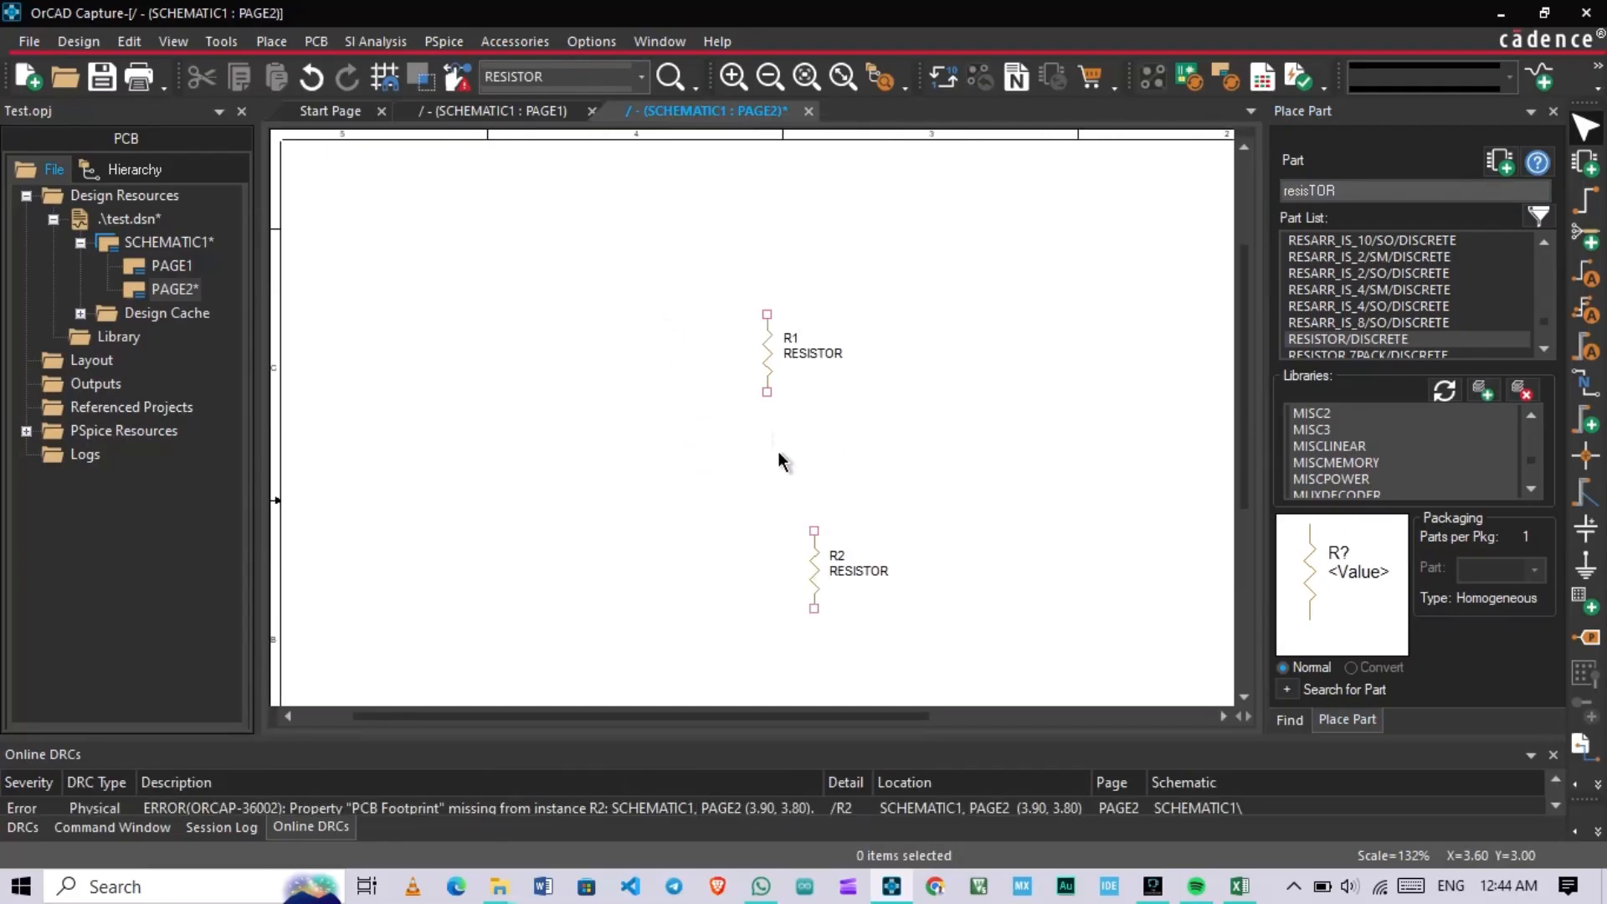
left_click(814, 577)
key("Delete")
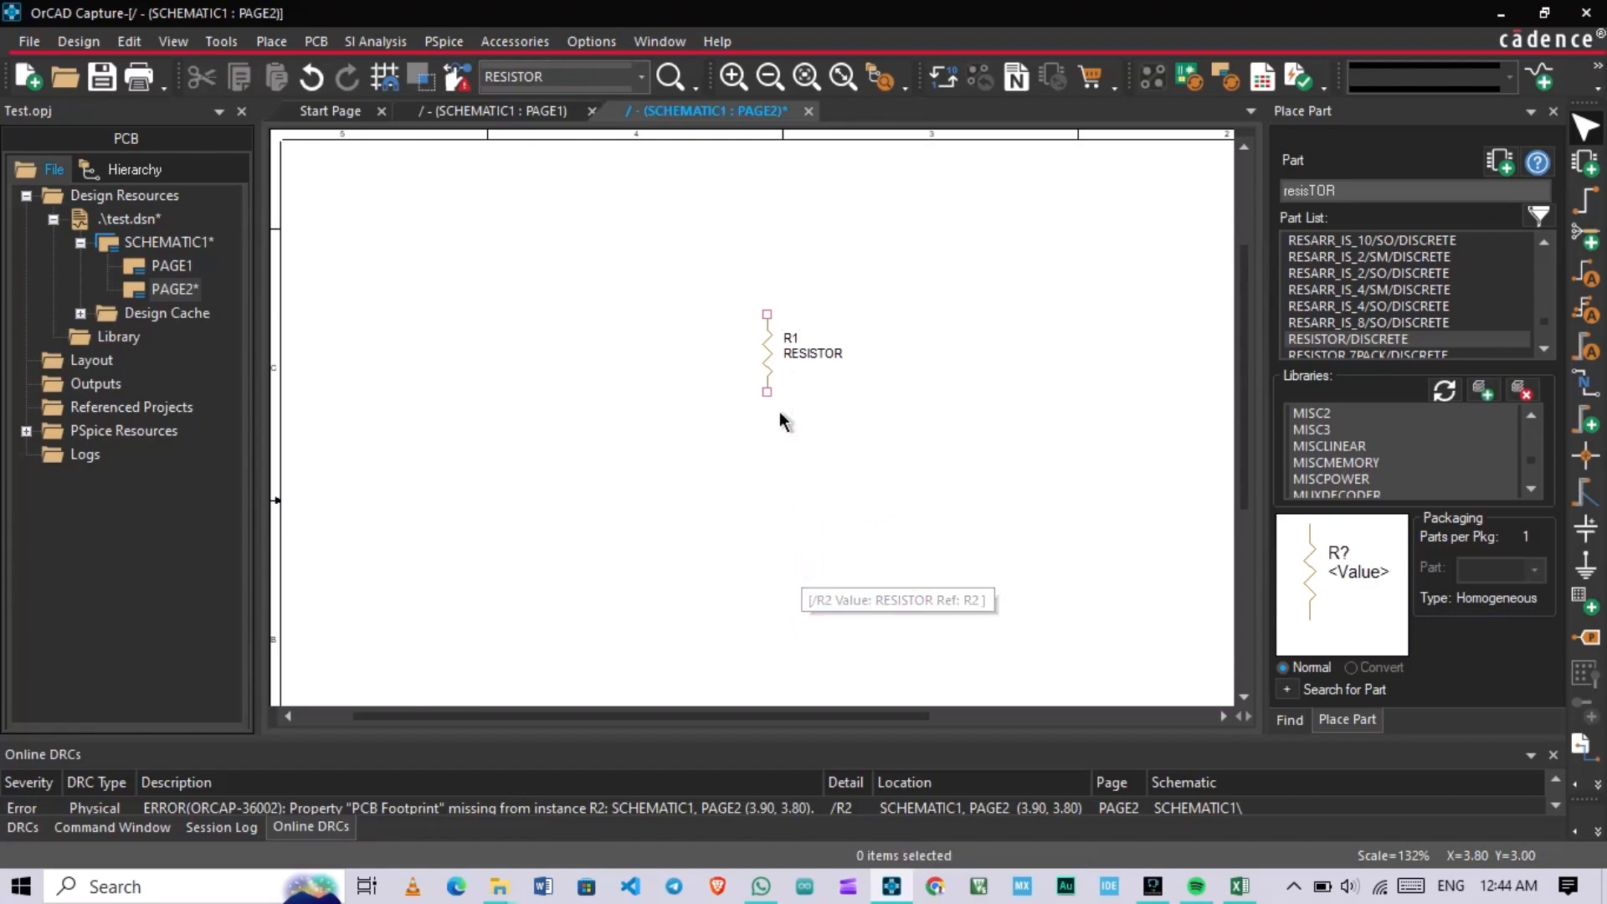
Step: Zoom in and out around resistor R1 and examine the schematic page's context commands
key("i")
key("o")
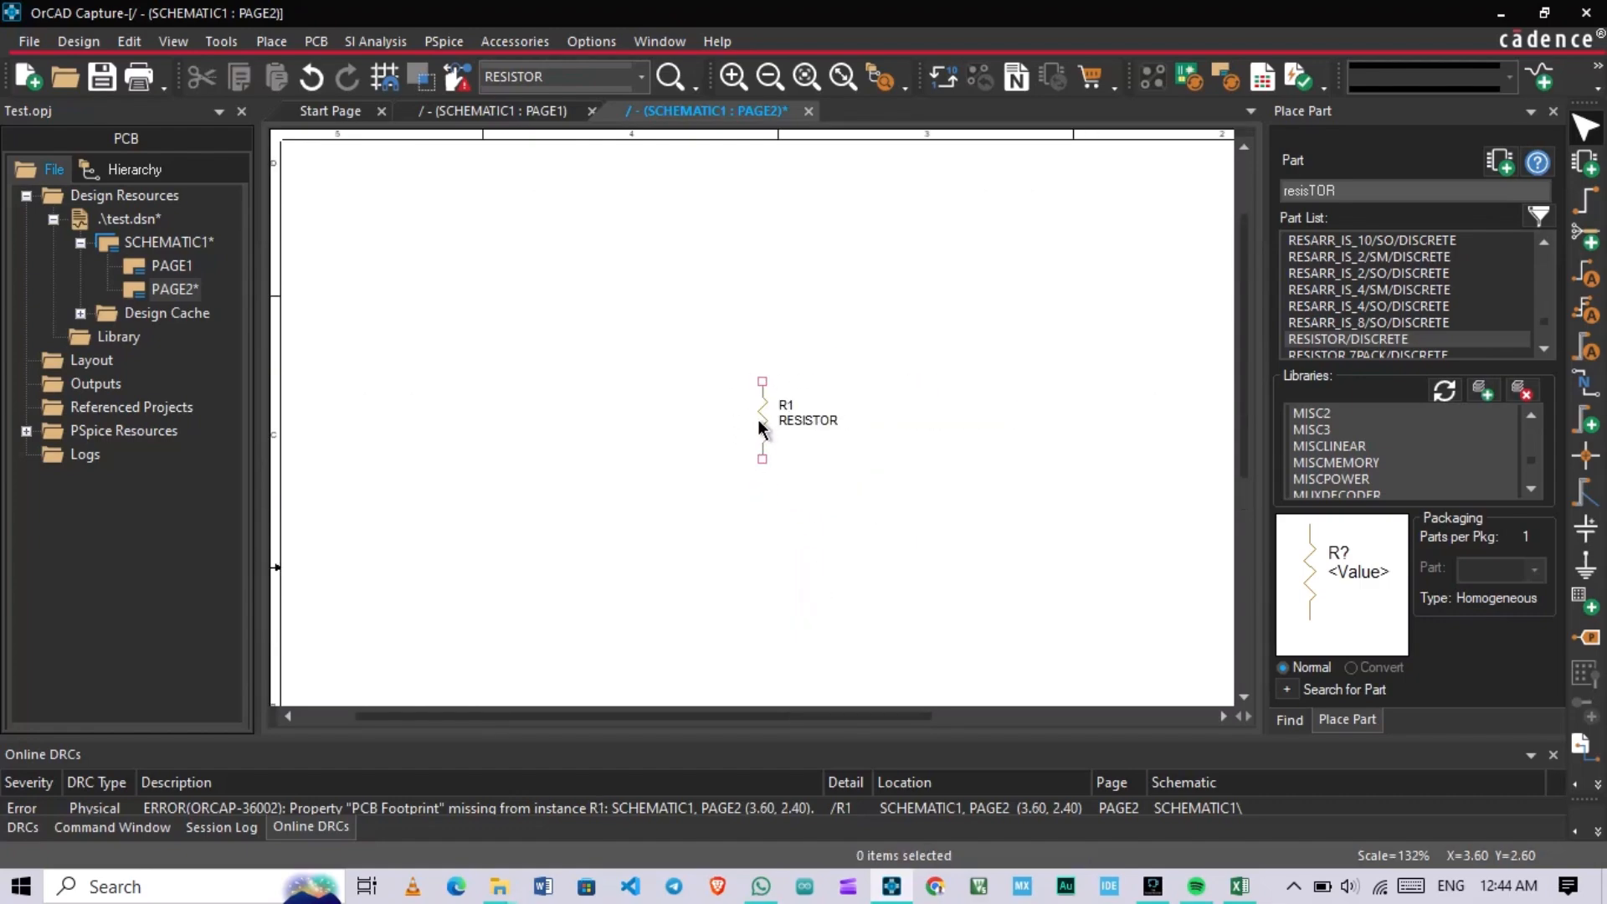
key("i")
key("o")
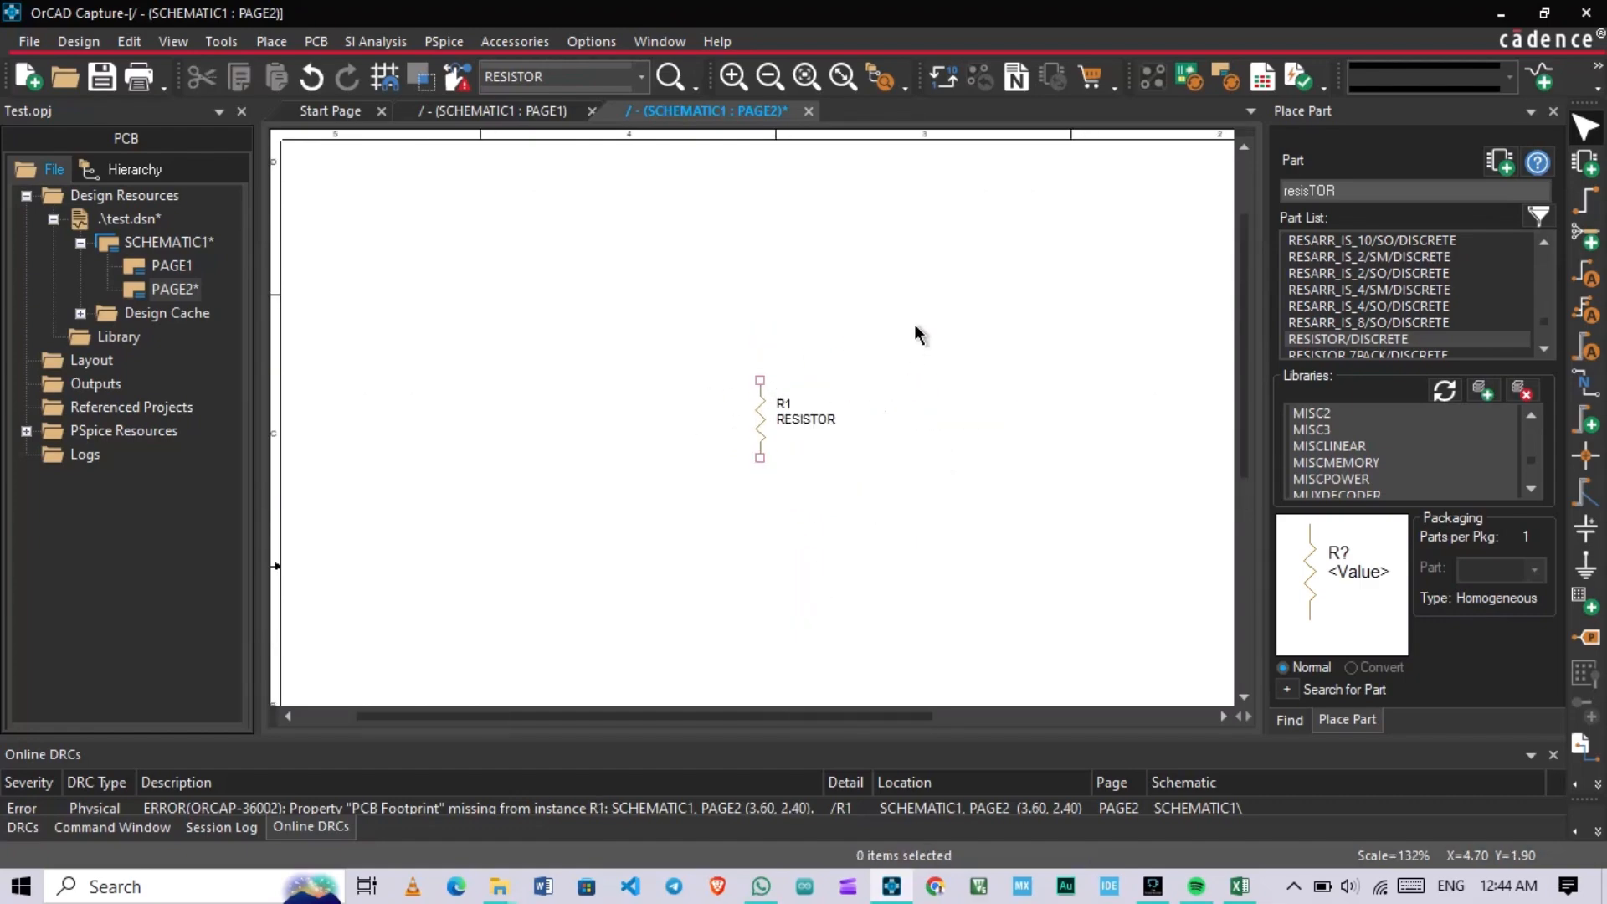
right_click(917, 325)
left_click(910, 281)
right_click(907, 271)
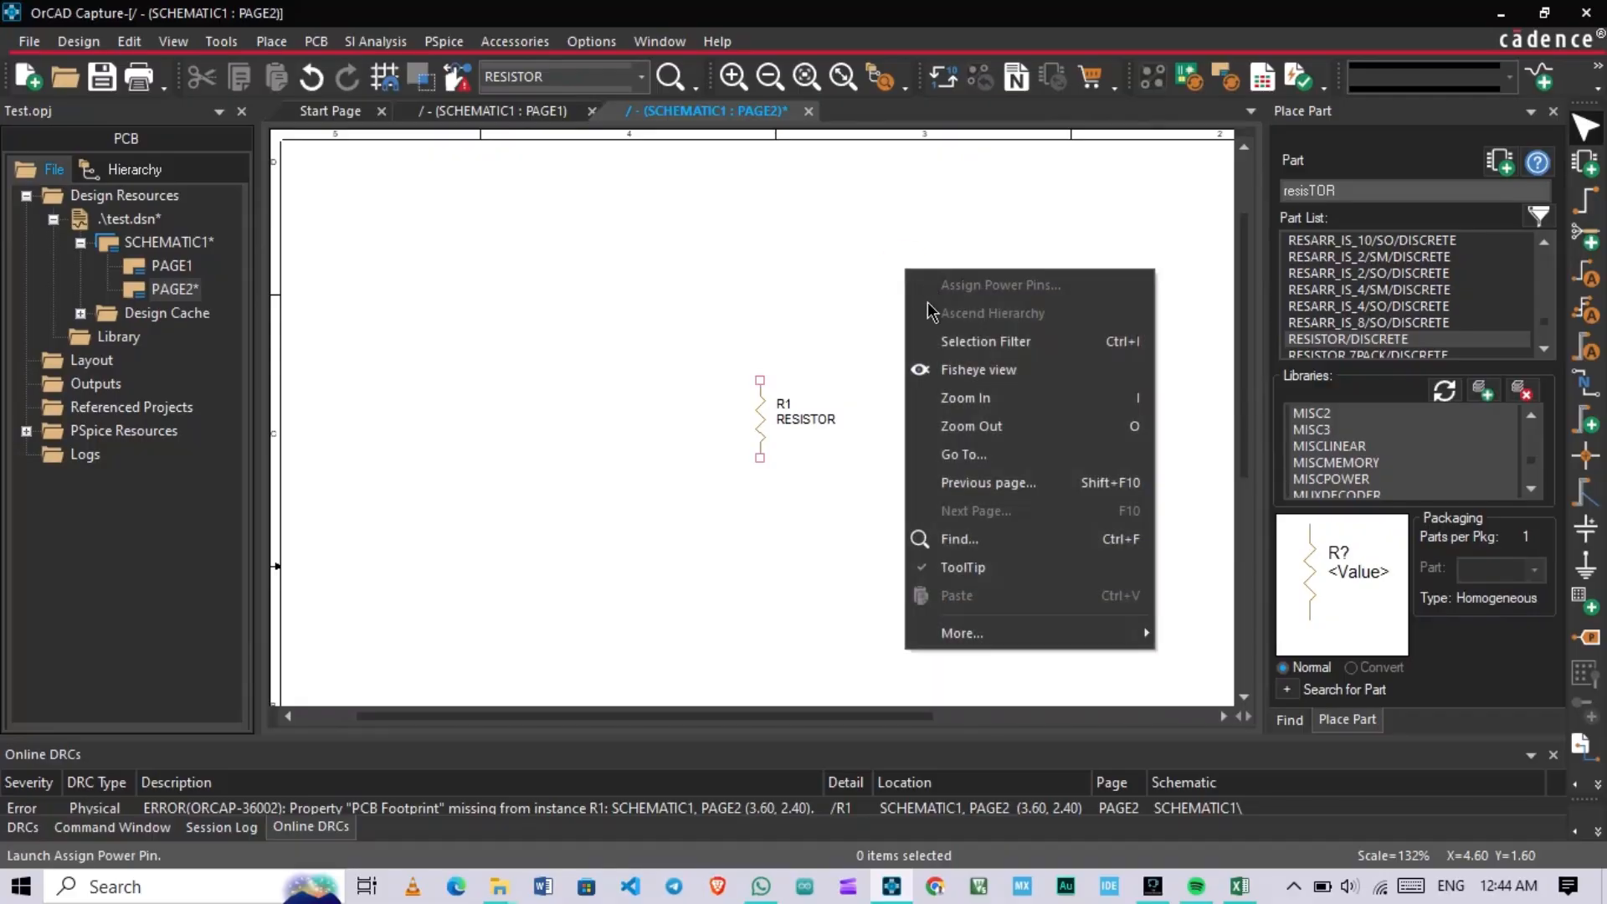
left_click(699, 348)
key("o")
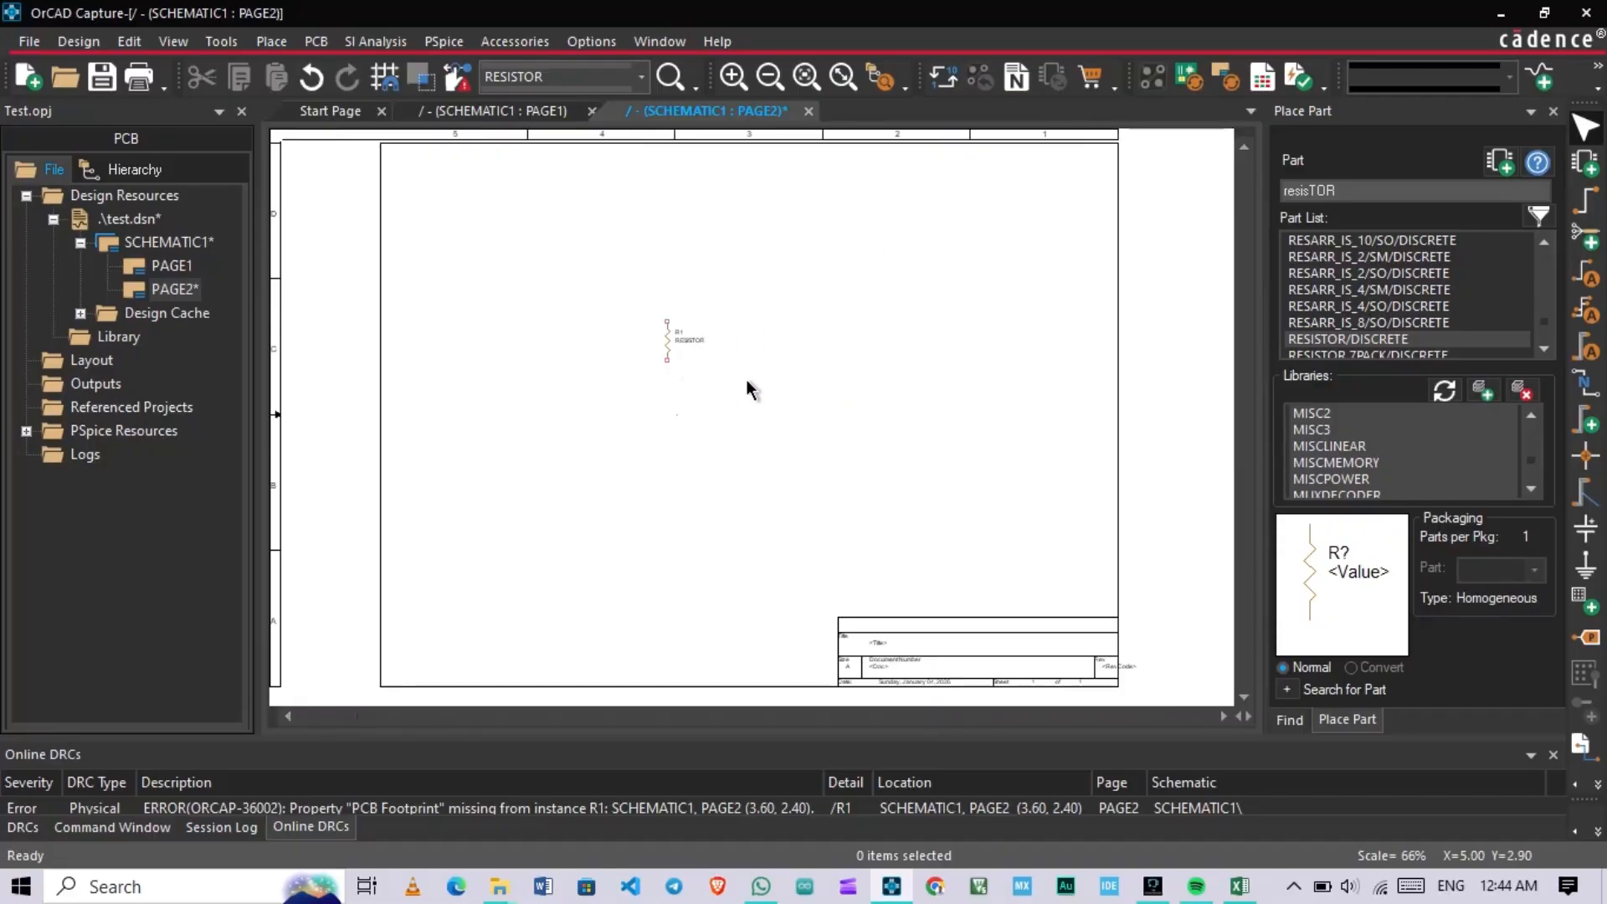
key("i")
key("i")
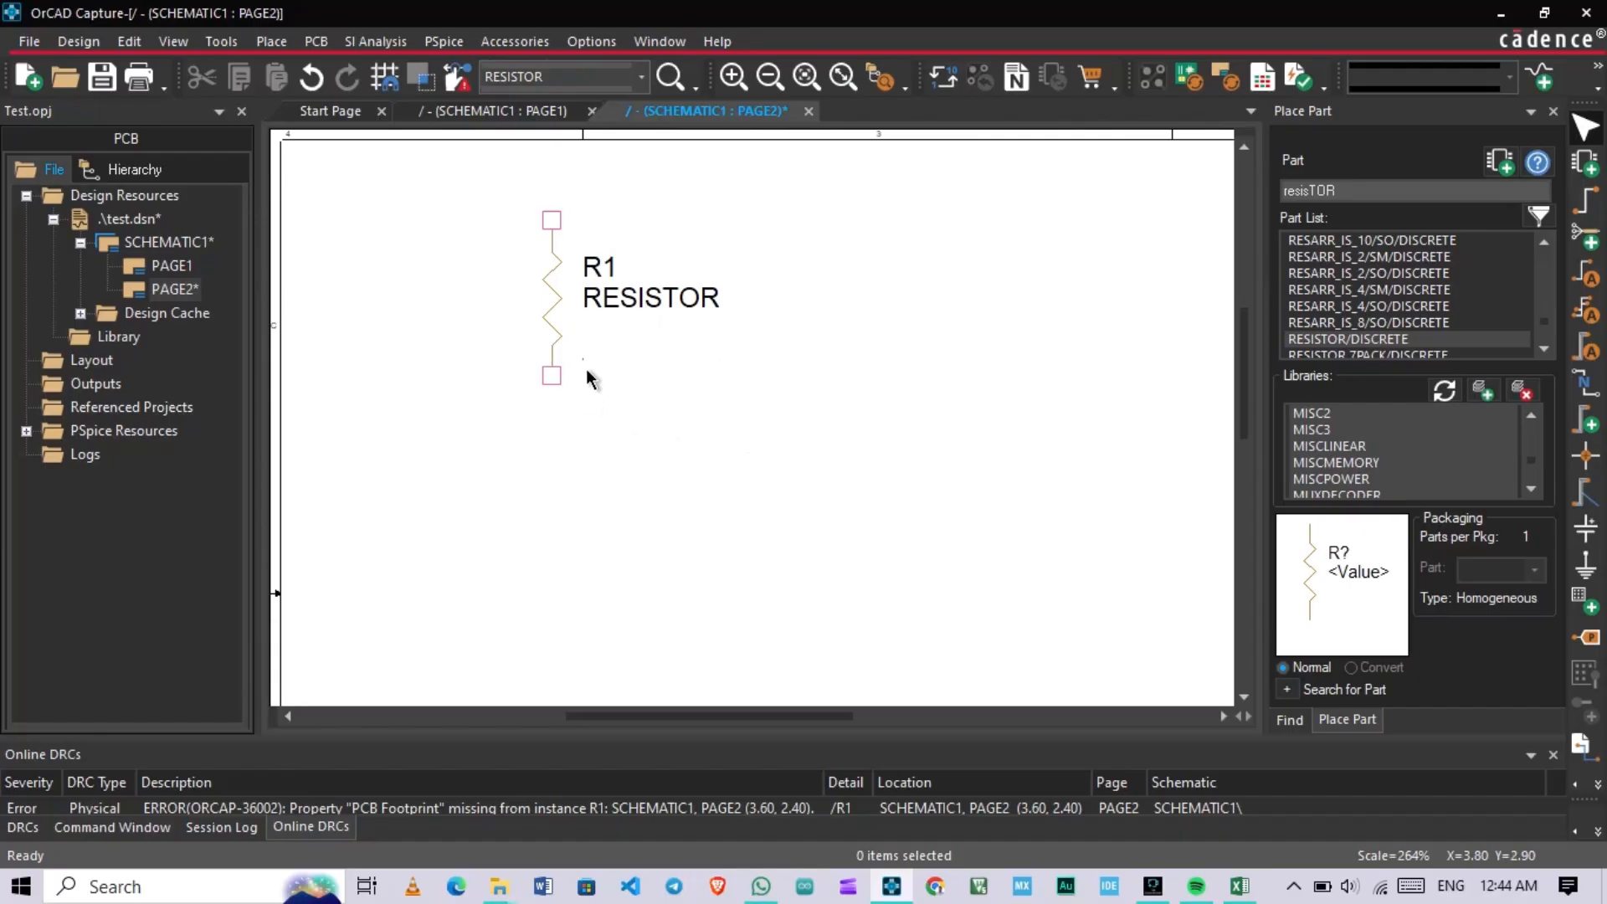
Step: Move resistor R1 right and down to about (4.00, 2.60) and display the grid dots on PAGE2
left_click_drag(546, 317, 679, 377)
left_click(907, 324)
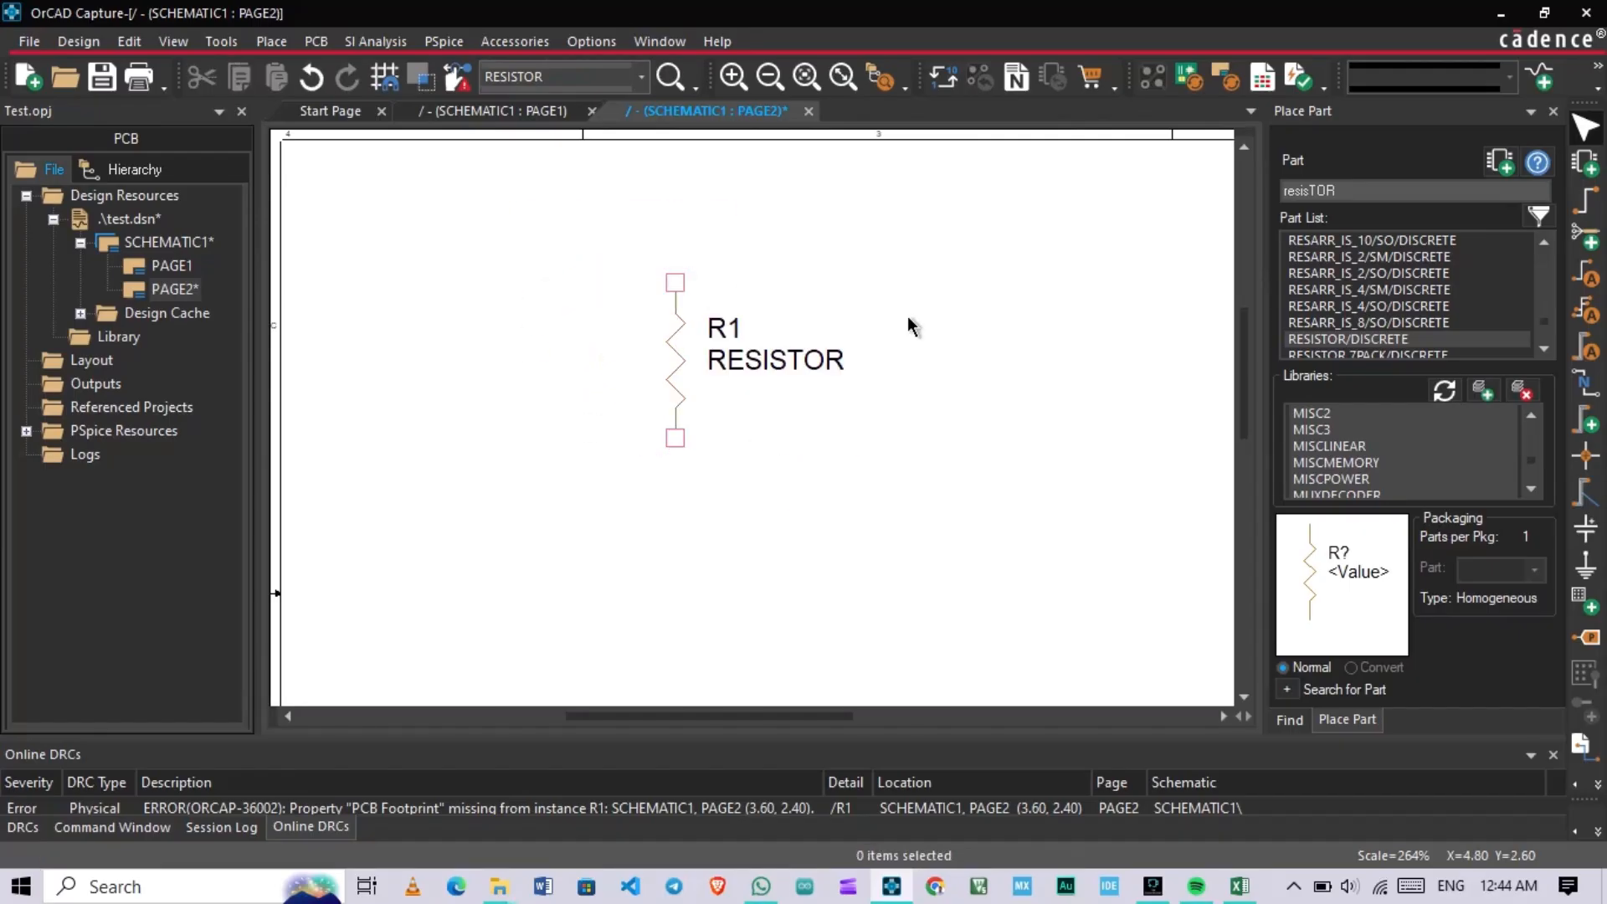
right_click(910, 315)
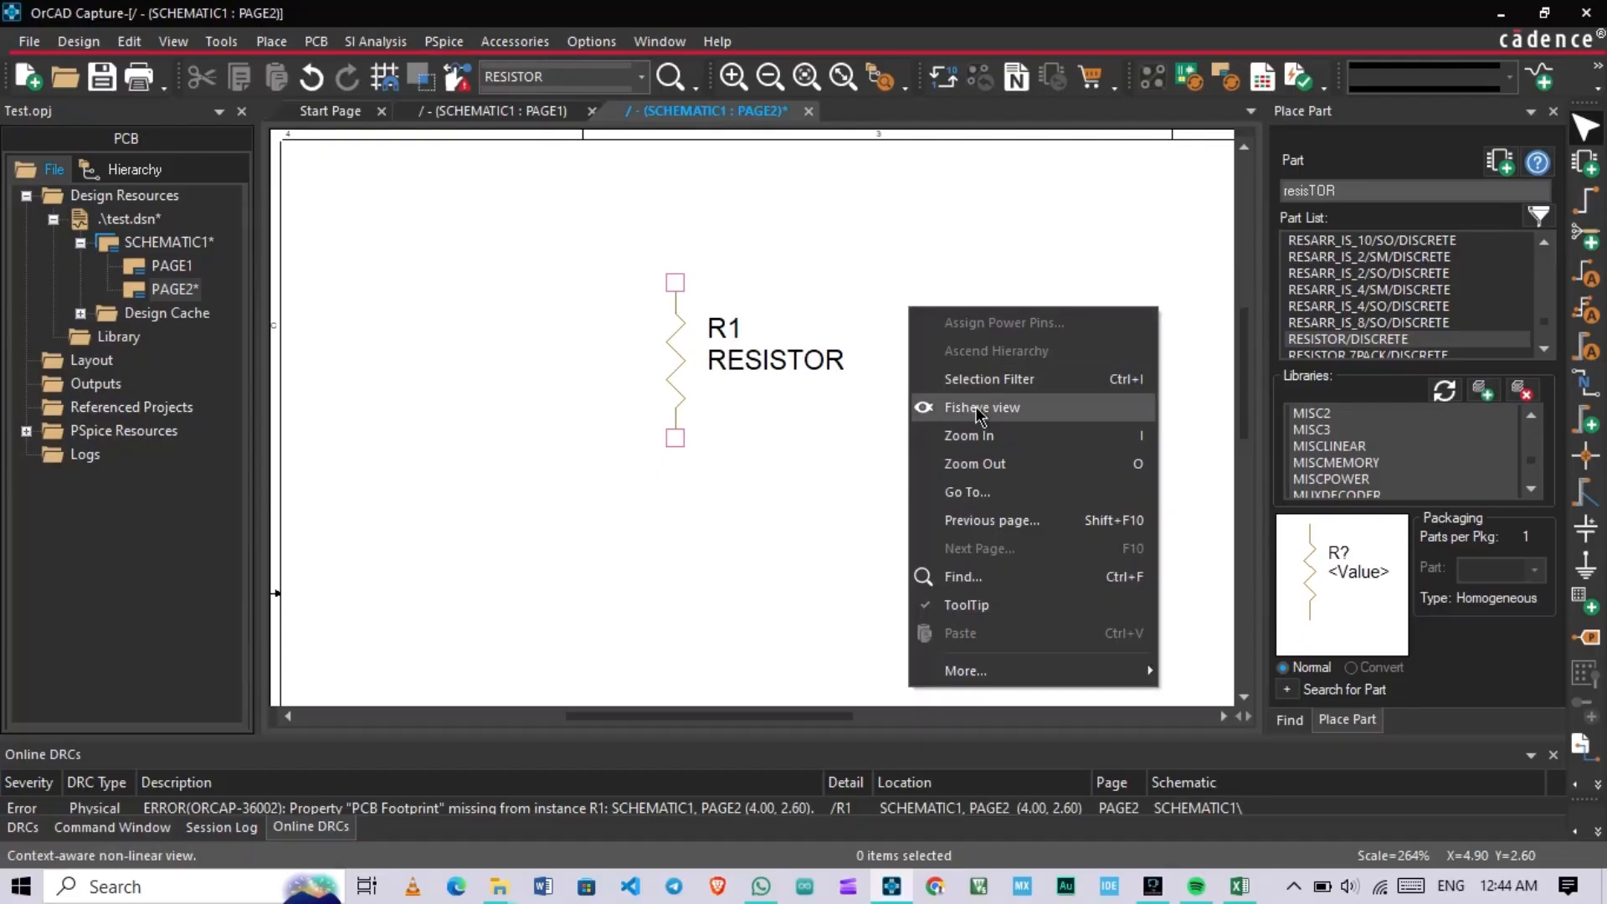
left_click(894, 247)
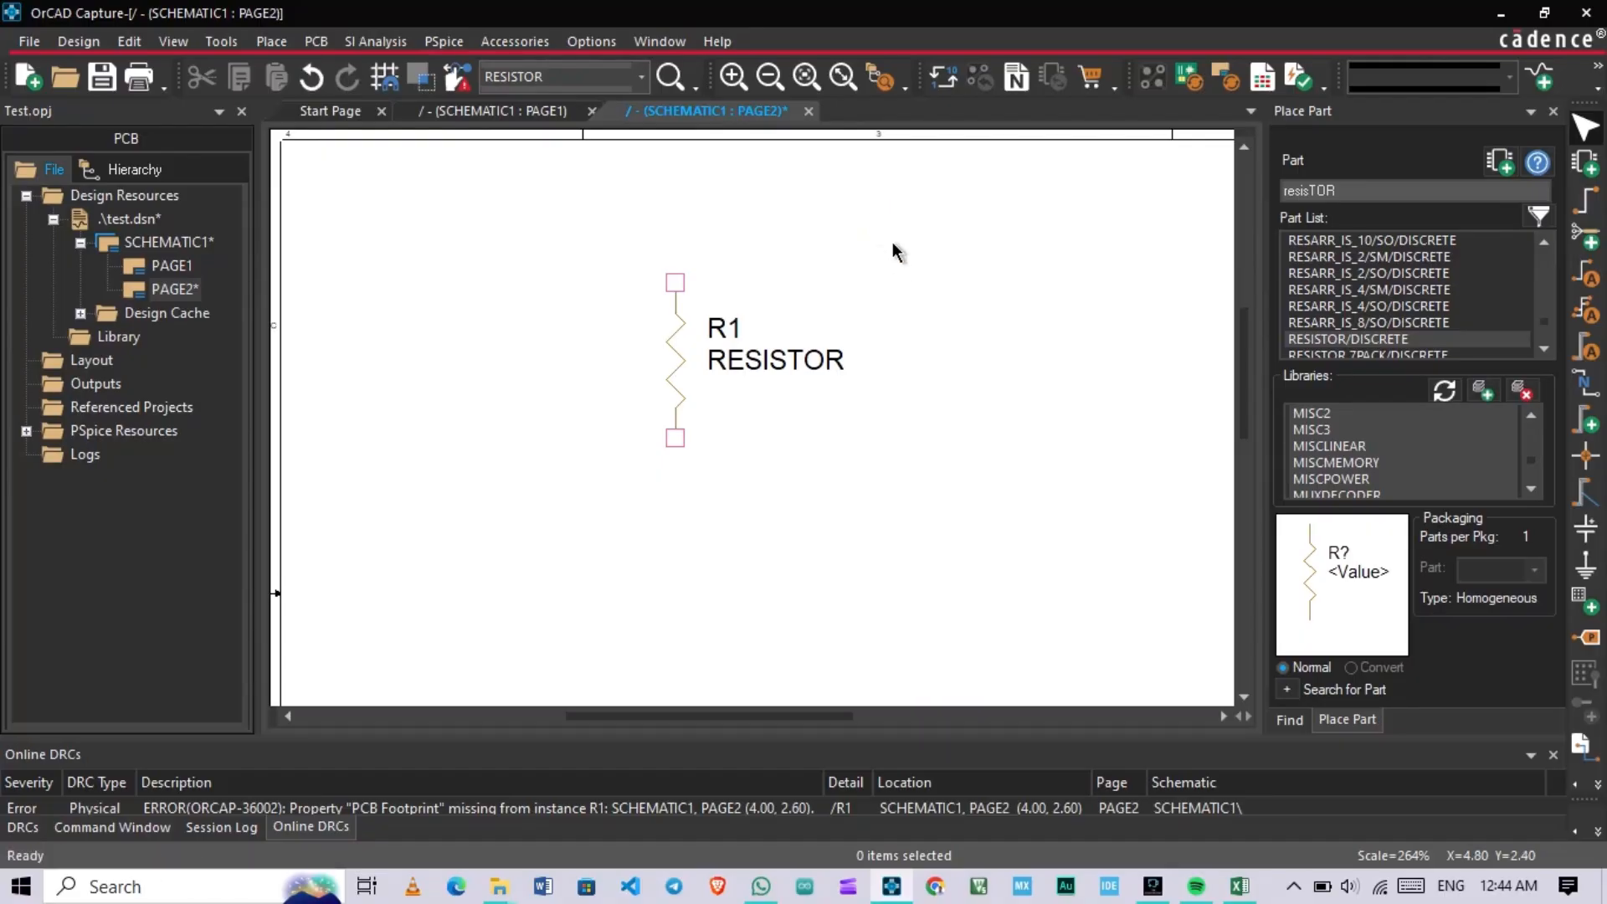
right_click(897, 251)
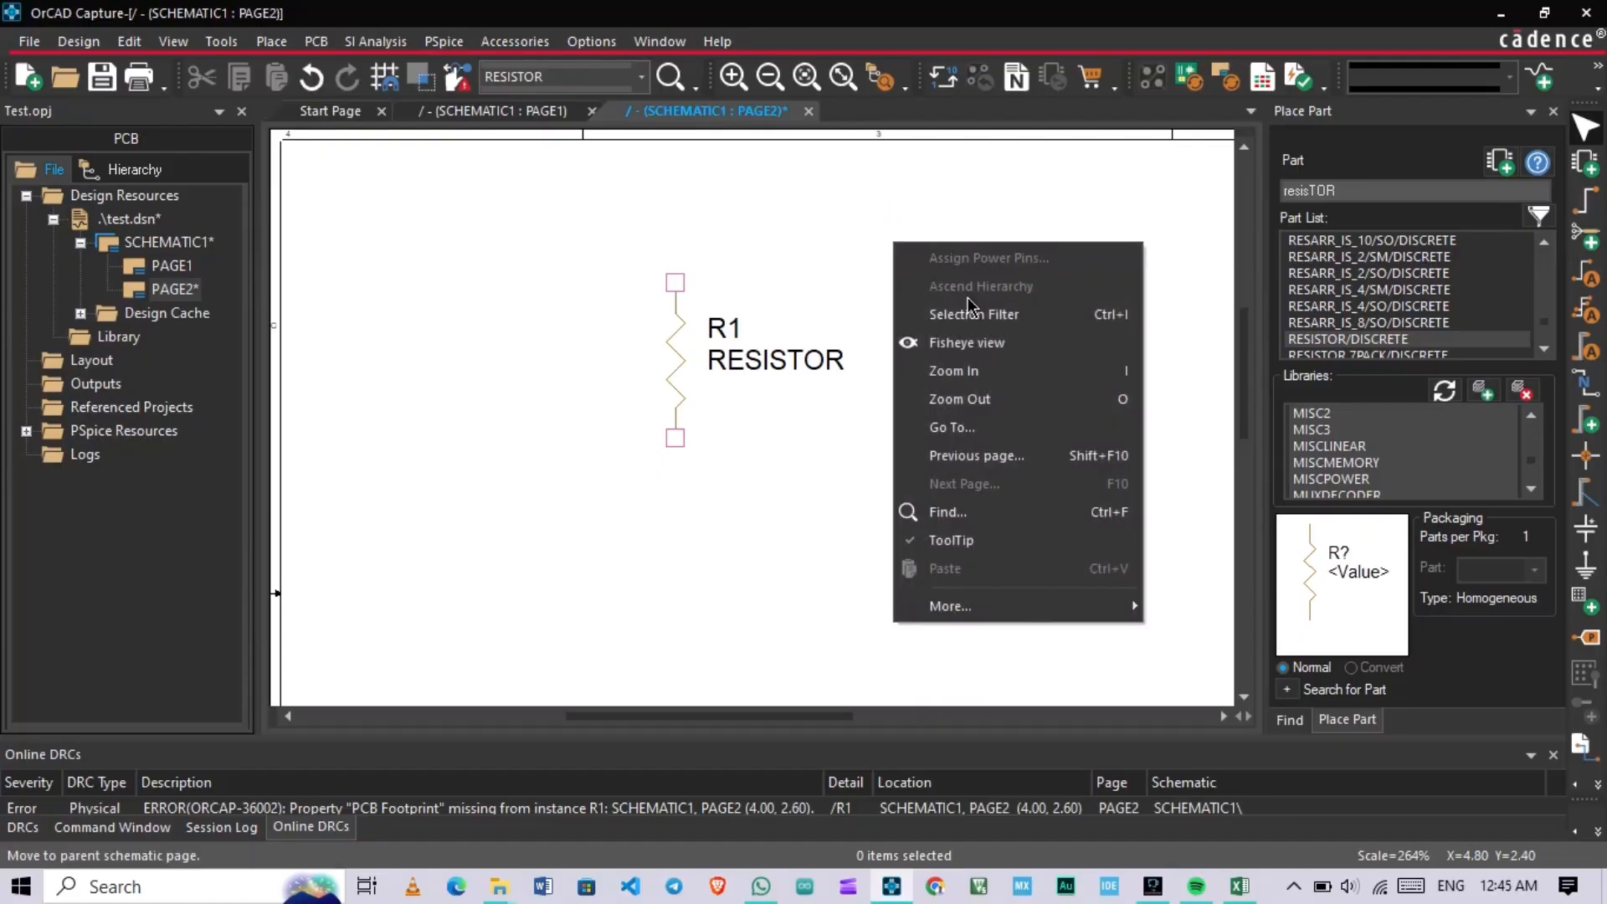
left_click(957, 344)
Step: Move resistor R1 one grid step left and down to about (3.90, 2.70), and deselect it
scroll(758, 430, "up", 1, "ctrl")
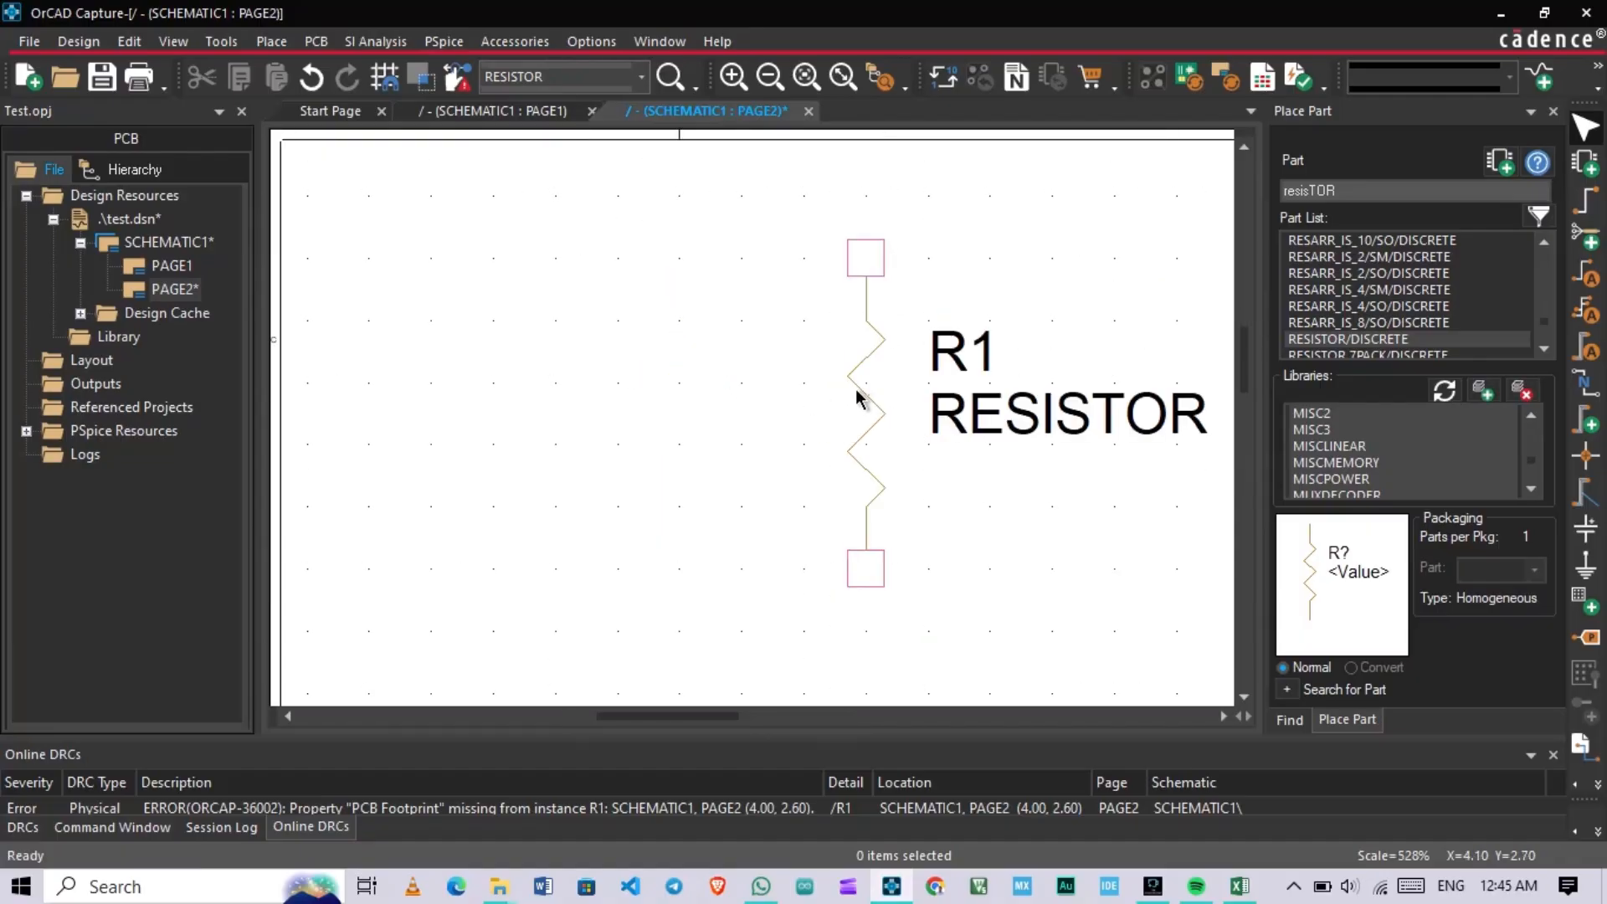
left_click_drag(856, 393, 820, 422)
left_click(628, 431)
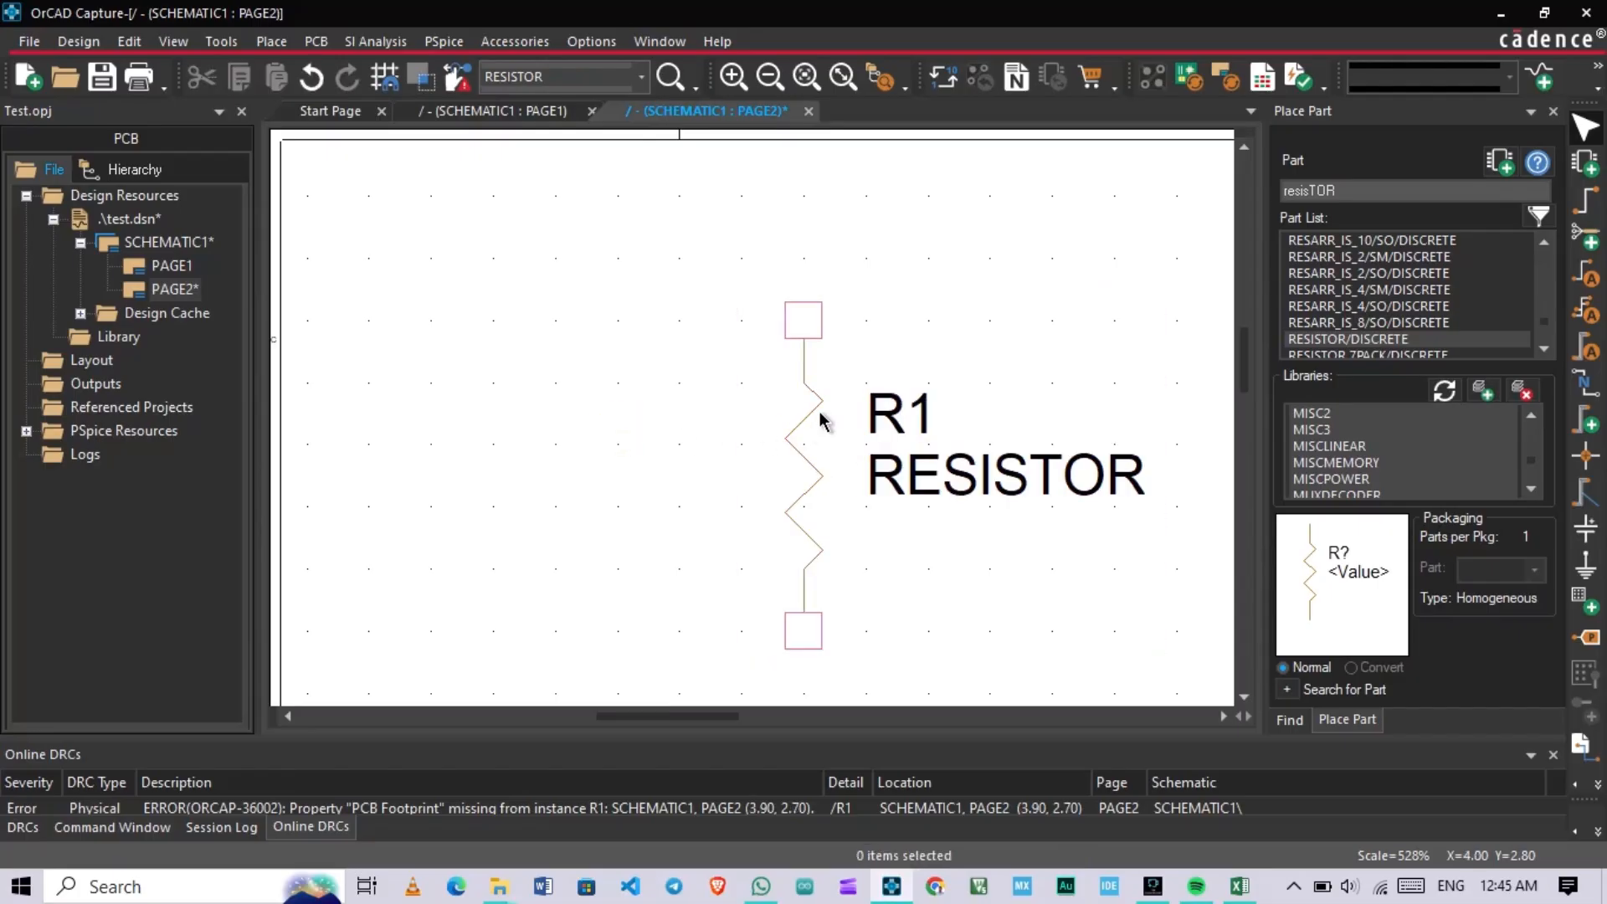
scroll(820, 423, "down", 1, "ctrl")
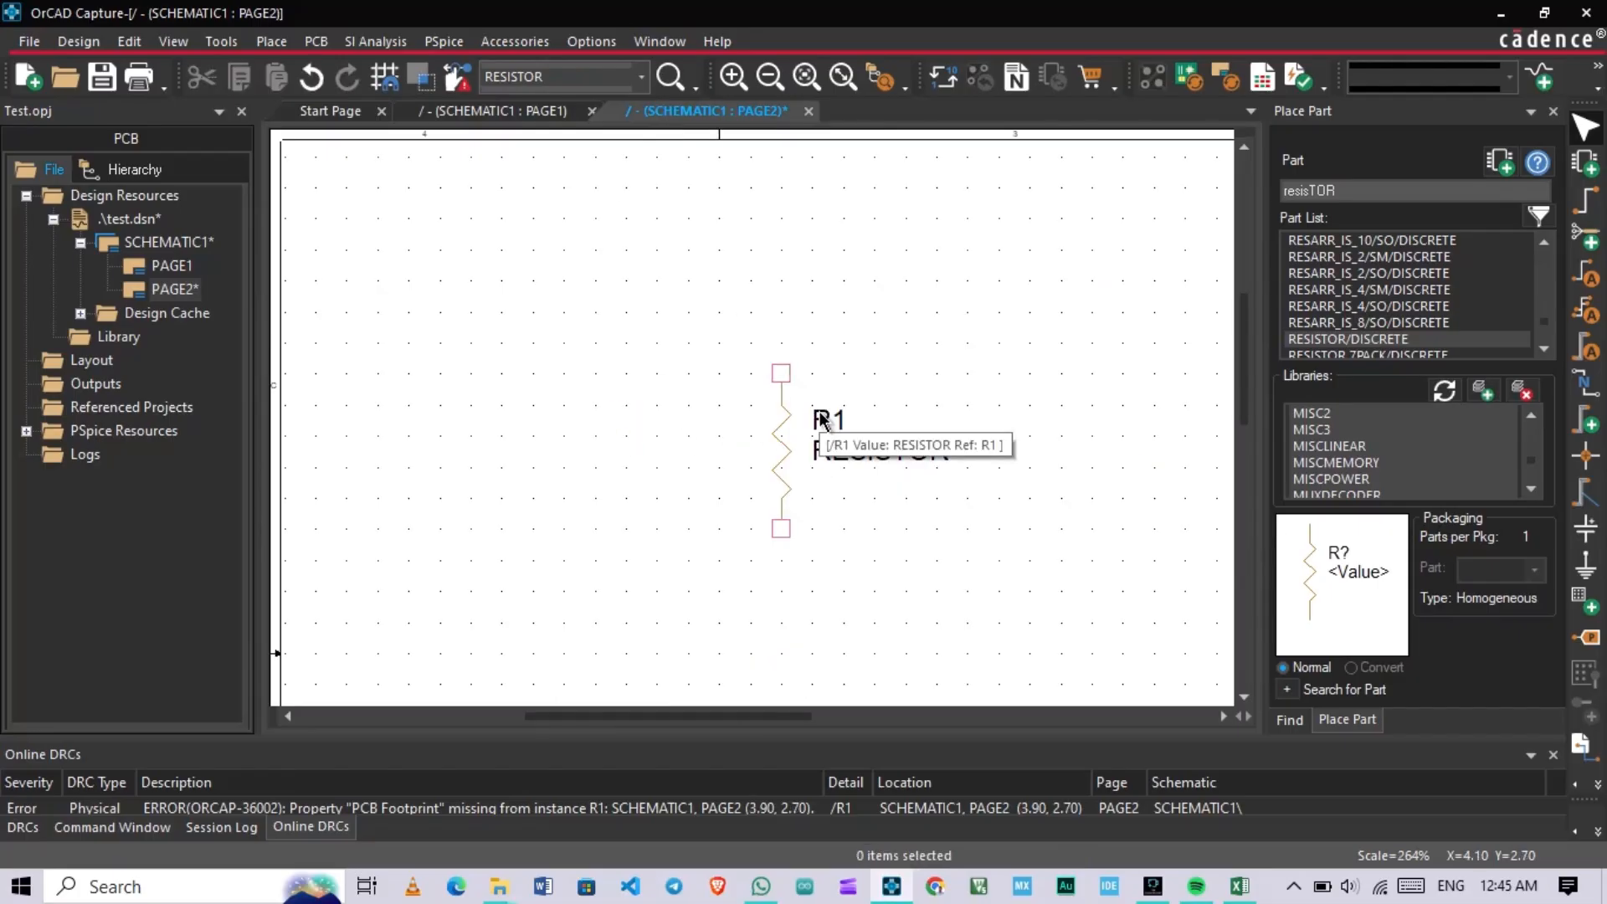
left_click(782, 439)
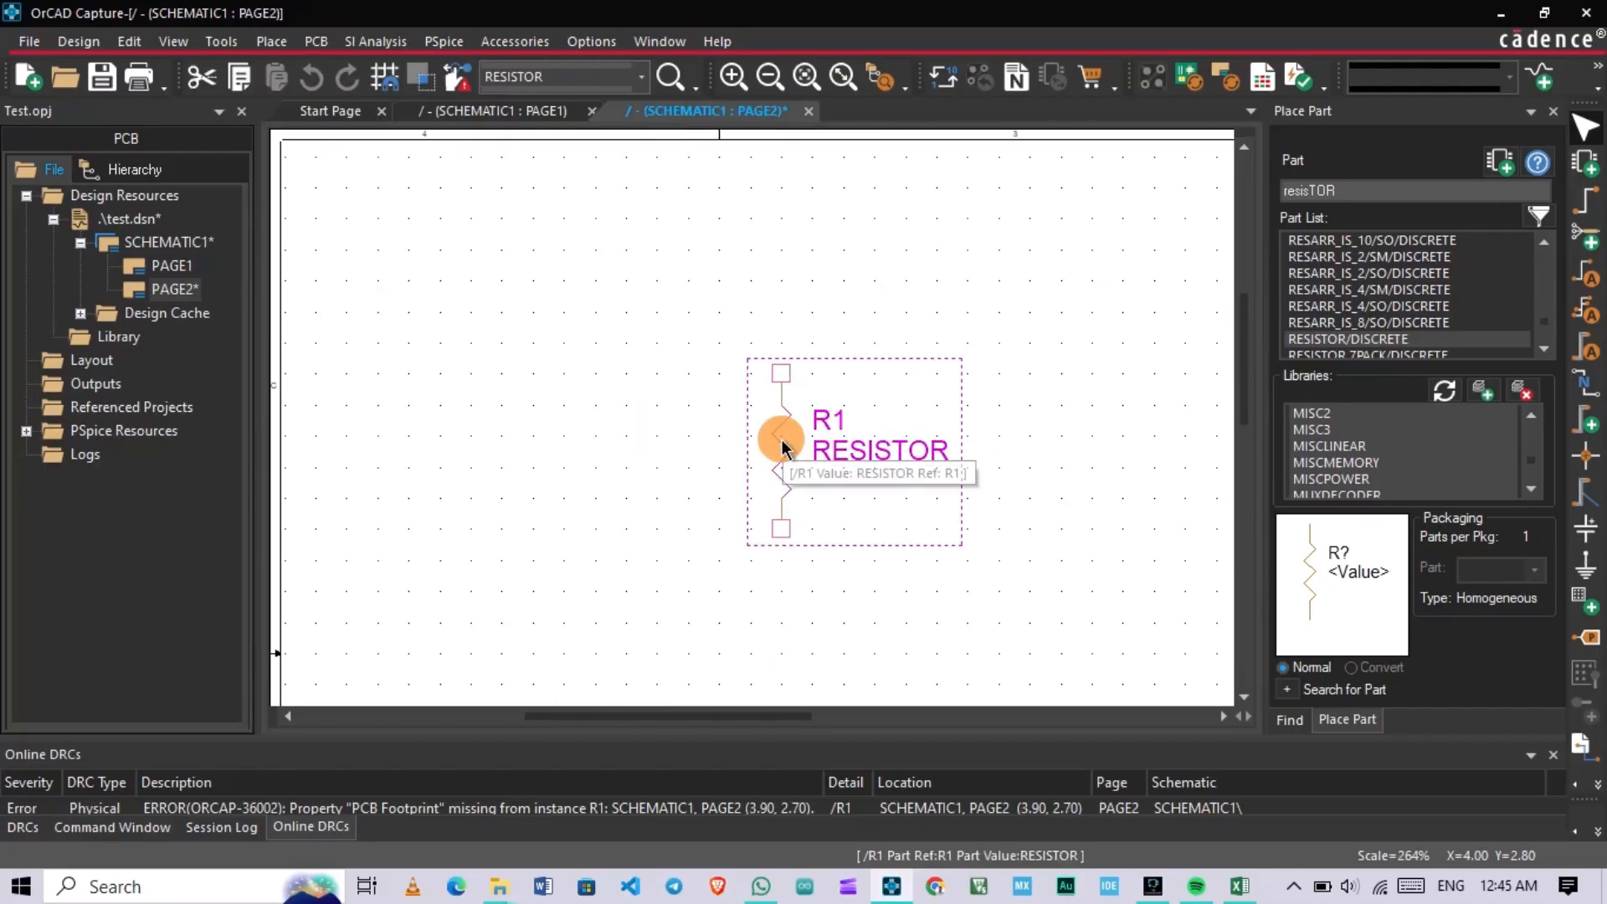
left_click(709, 301)
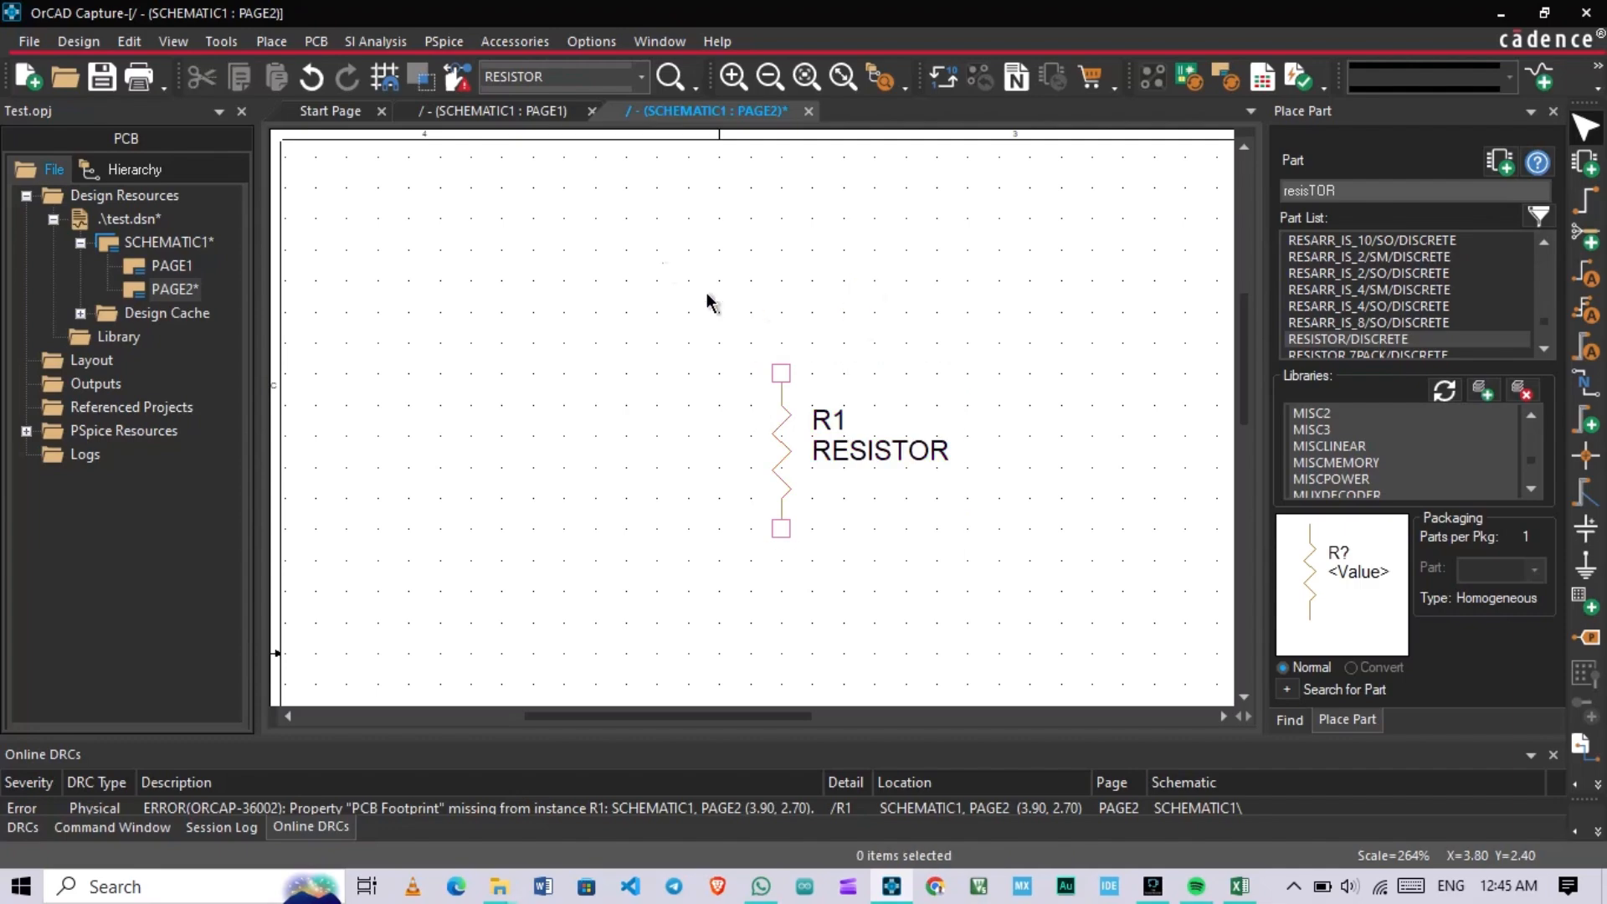
Step: Turn off snap to grid and nudge resistor R1 off the grid to about (3.91, 2.71)
left_click(385, 78)
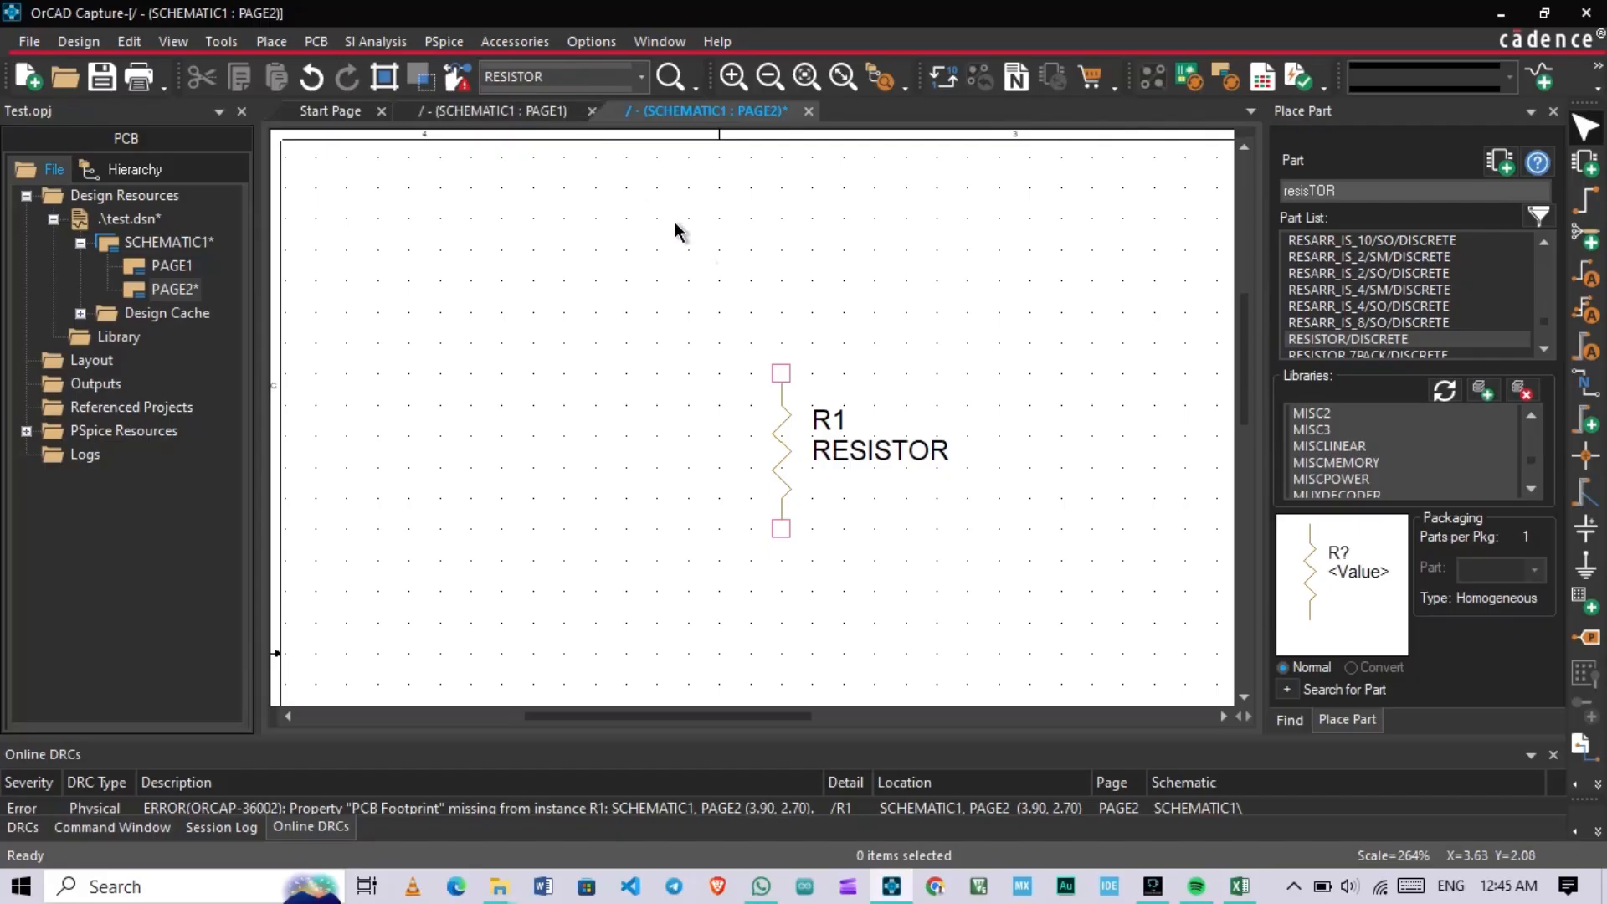
mouse_move(782, 448)
left_mouse_down()
mouse_move(706, 420)
mouse_move(757, 414)
mouse_move(768, 449)
mouse_move(748, 450)
mouse_move(799, 451)
mouse_move(787, 407)
mouse_move(782, 445)
left_mouse_up()
left_click(735, 312)
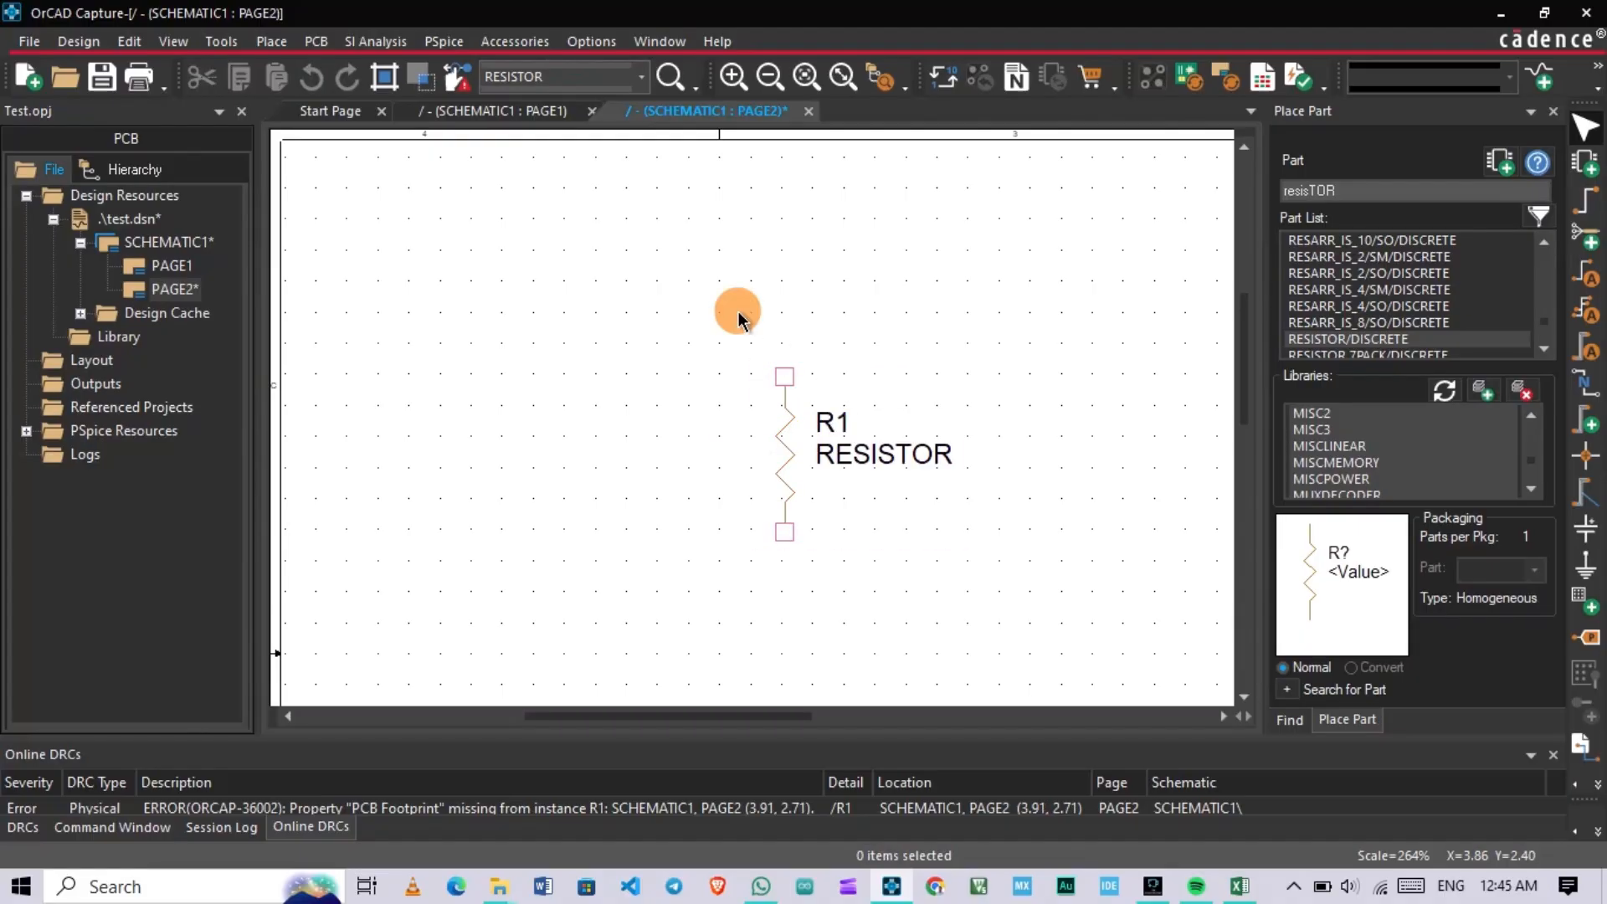
Step: Turn snap to grid on and move resistor R1 onto the grid at about (3.90, 2.60)
left_click(384, 78)
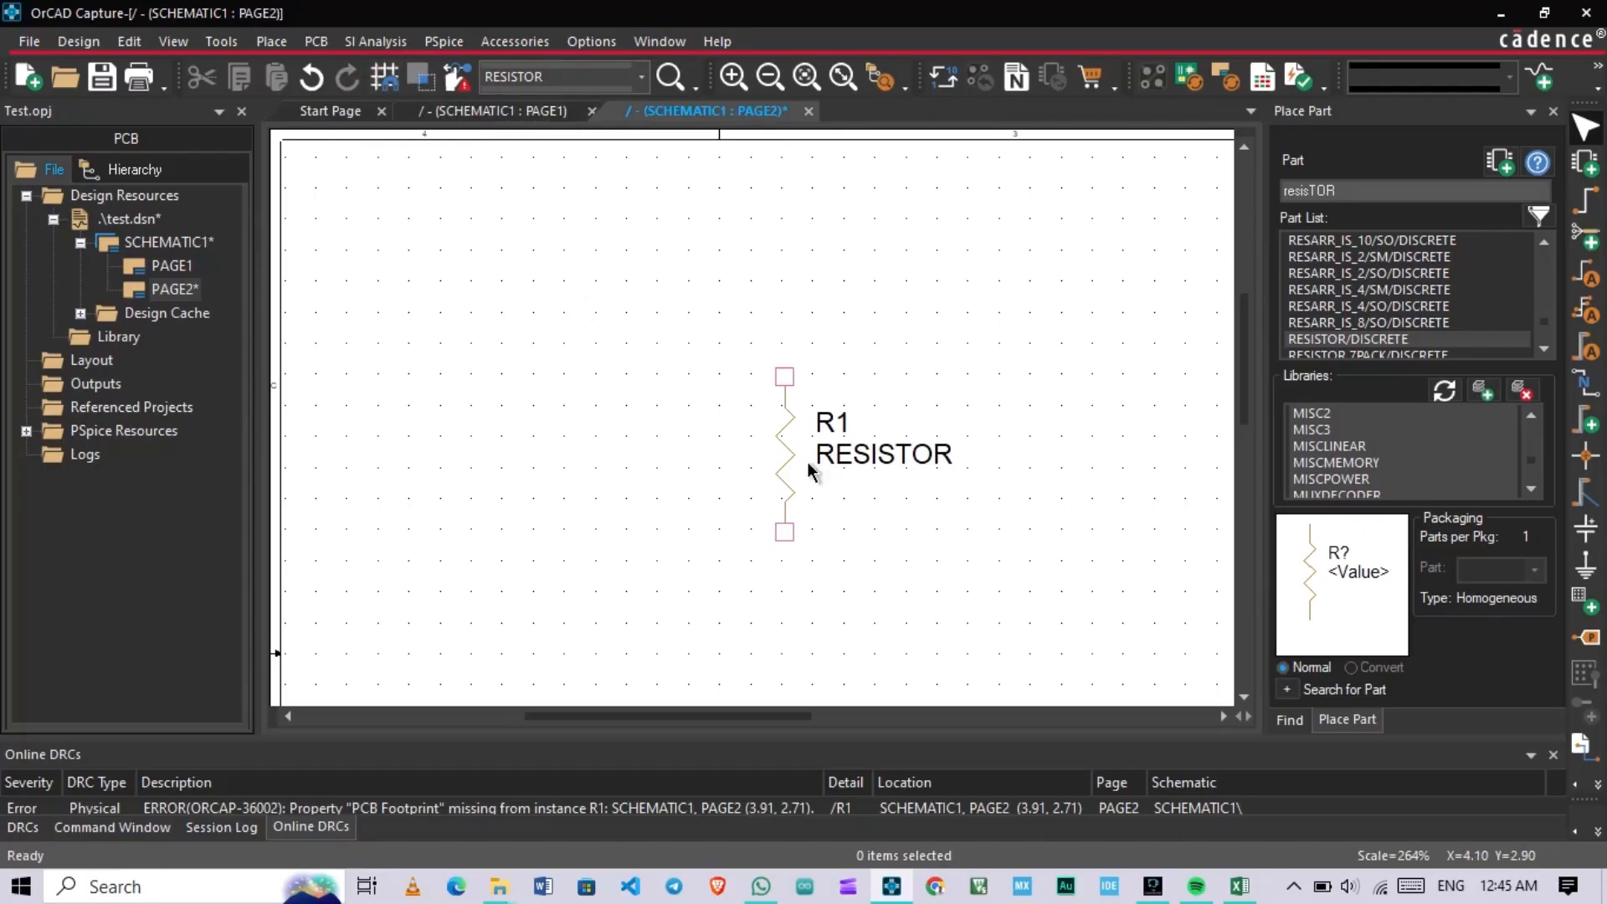
mouse_move(787, 469)
left_mouse_down()
mouse_move(739, 434)
mouse_move(827, 419)
mouse_move(743, 437)
mouse_move(777, 456)
left_mouse_up()
left_click(882, 229)
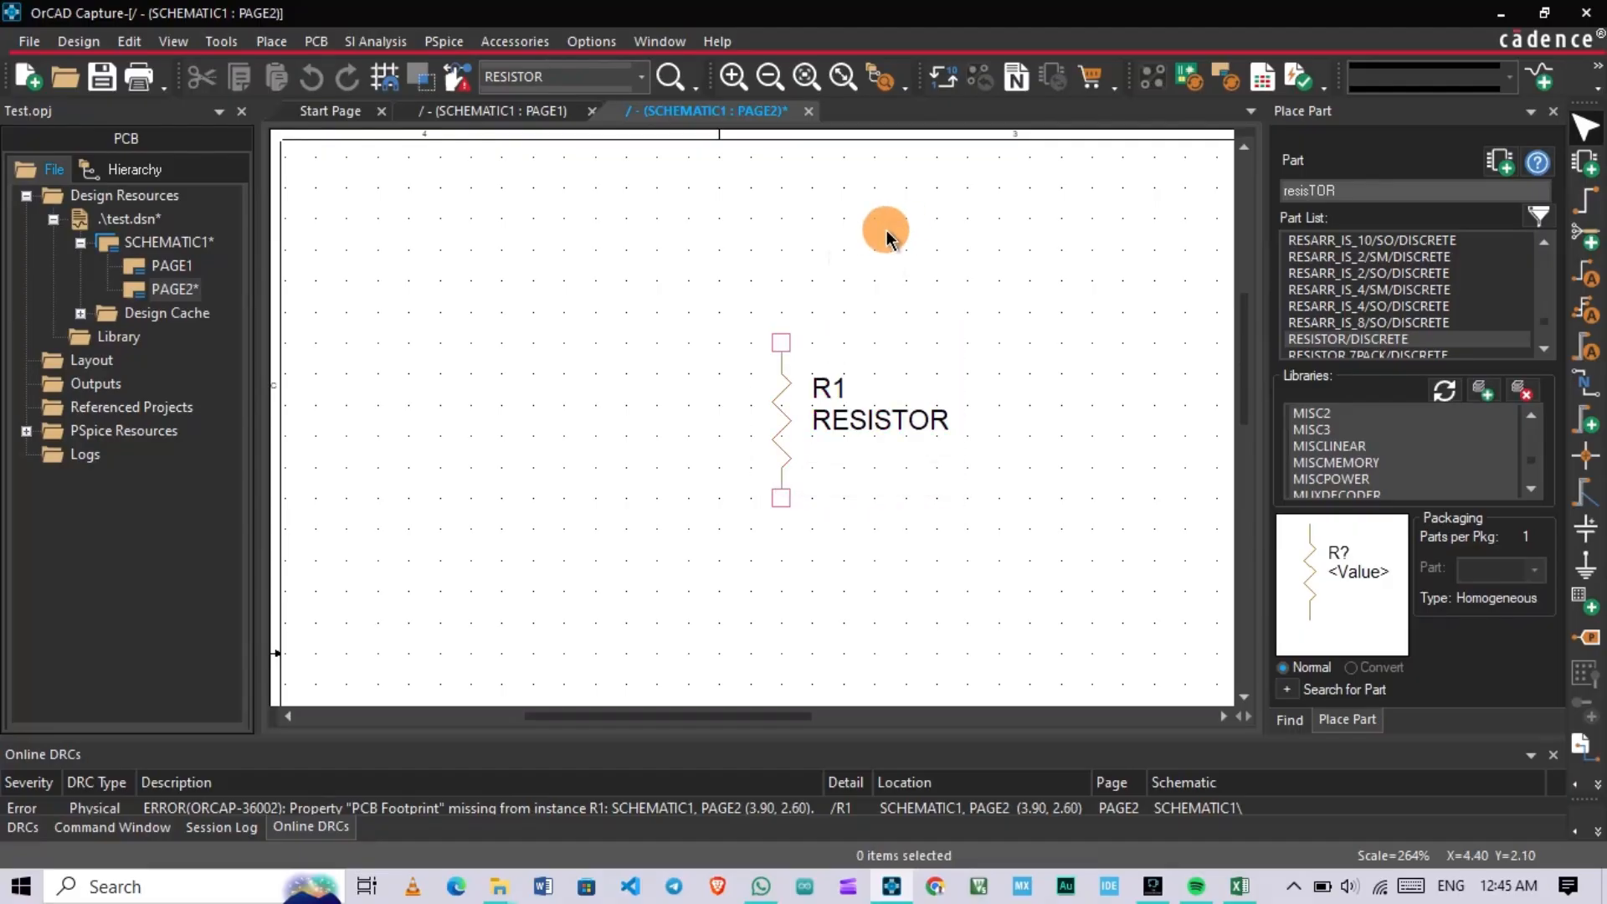
Step: Turn off snap to grid, move the RESISTOR value label just left of R1's symbol and rotate it to vertical
left_click(386, 79)
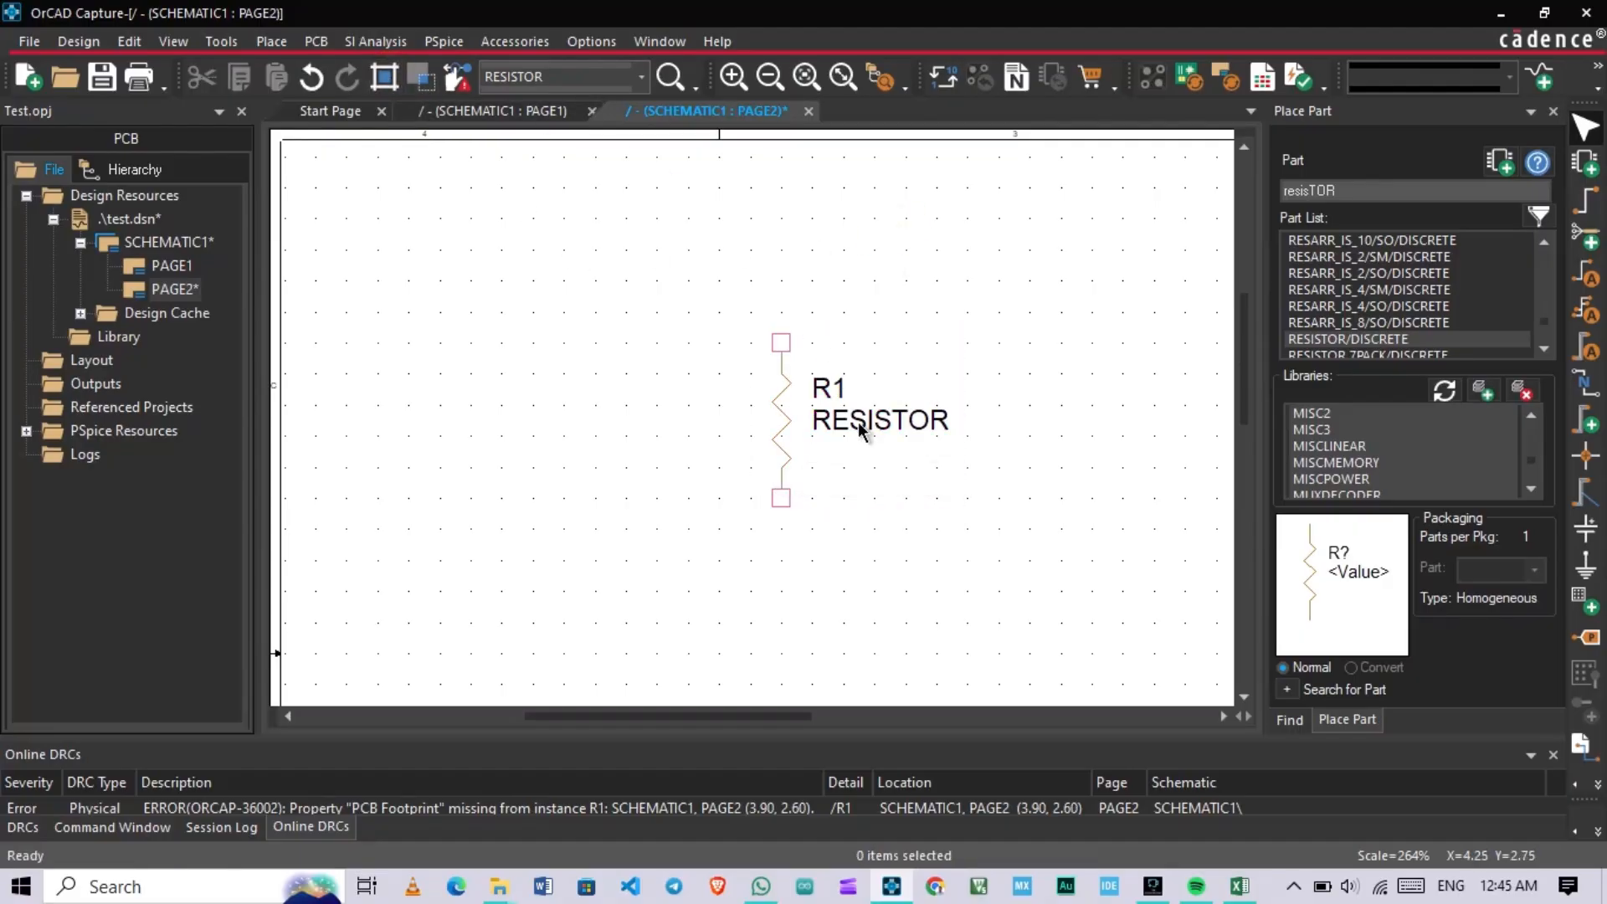
left_click_drag(862, 432, 744, 425)
key("r")
left_click(713, 419)
left_click(602, 470)
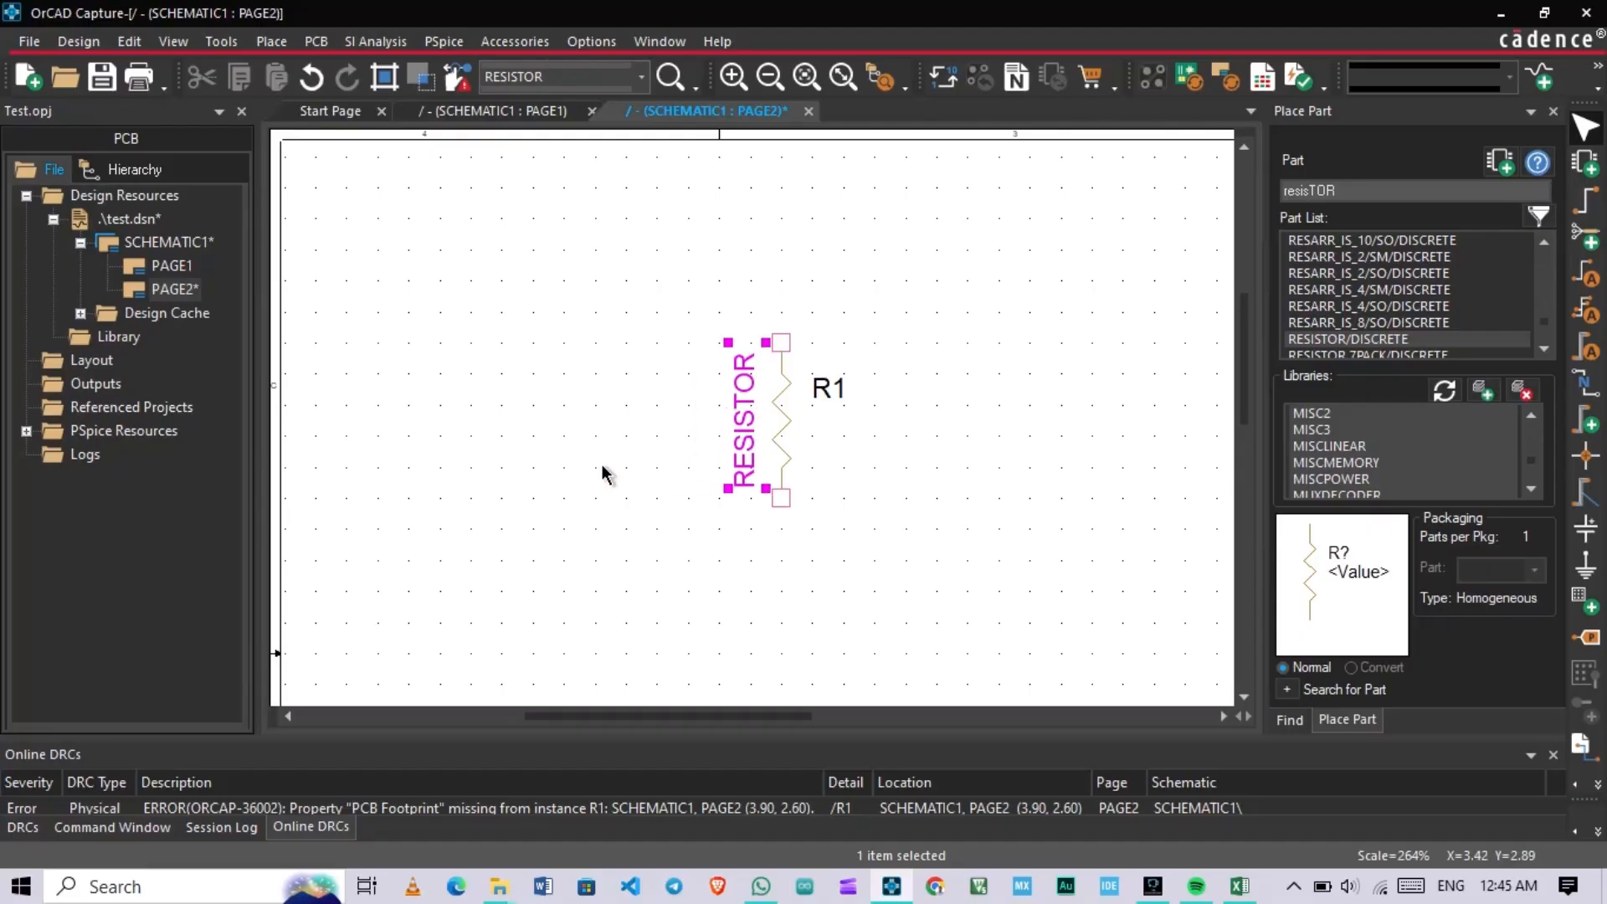
Step: Try to reposition the vertical RESISTOR label beside the symbol with snap to grid turned on
left_click(384, 87)
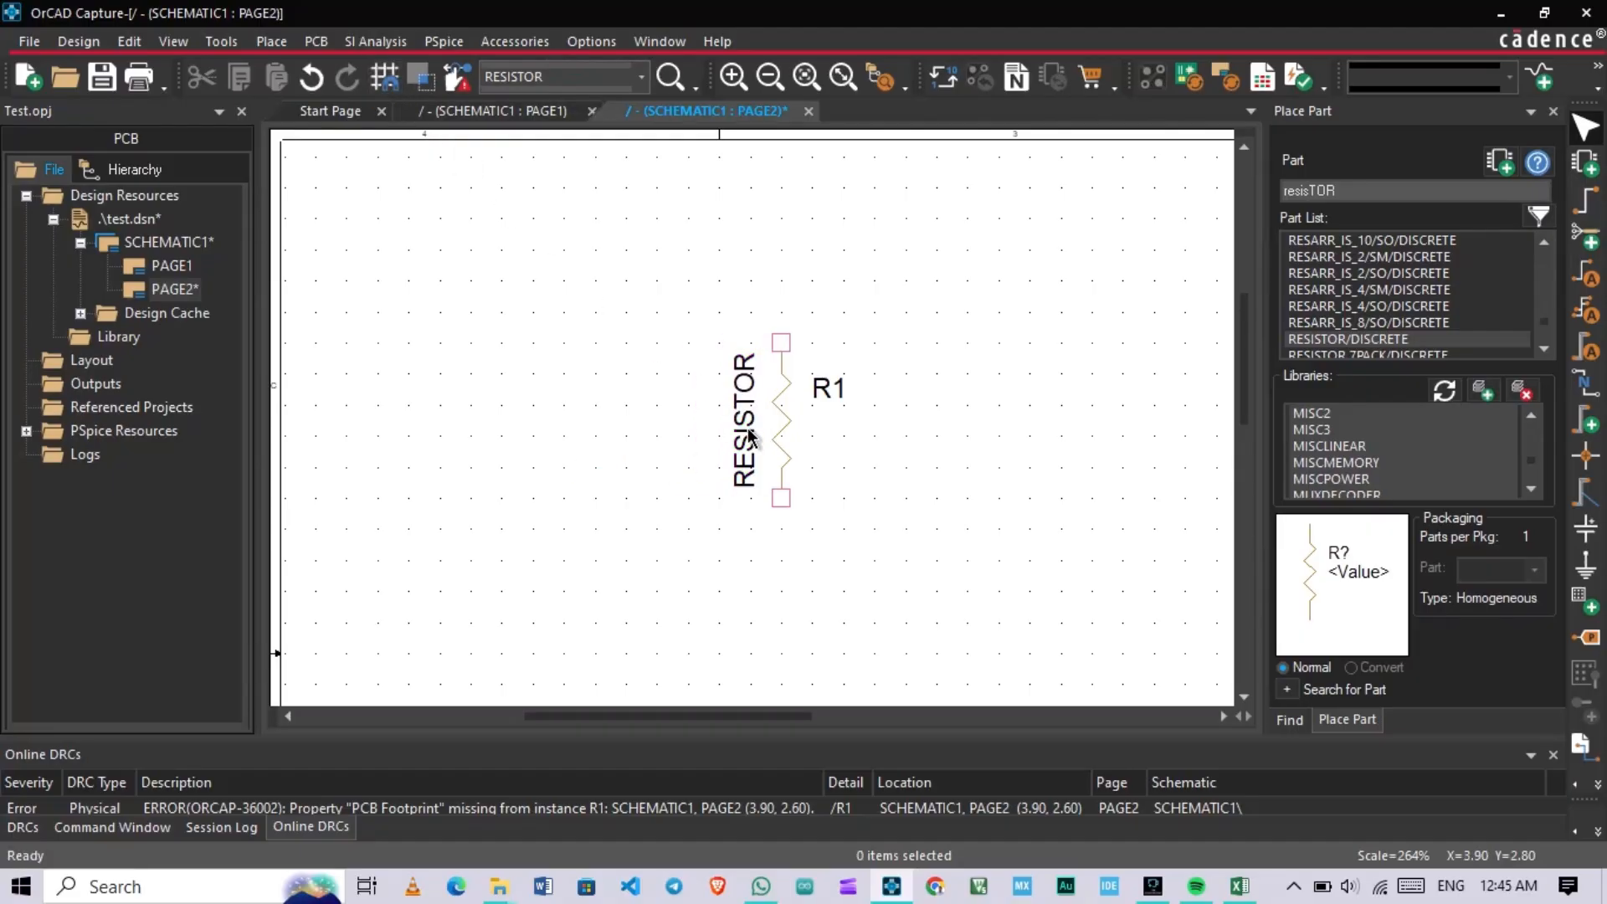
mouse_move(750, 434)
left_mouse_down()
mouse_move(692, 420)
mouse_move(751, 421)
left_mouse_up()
left_click(871, 459)
left_click(731, 420)
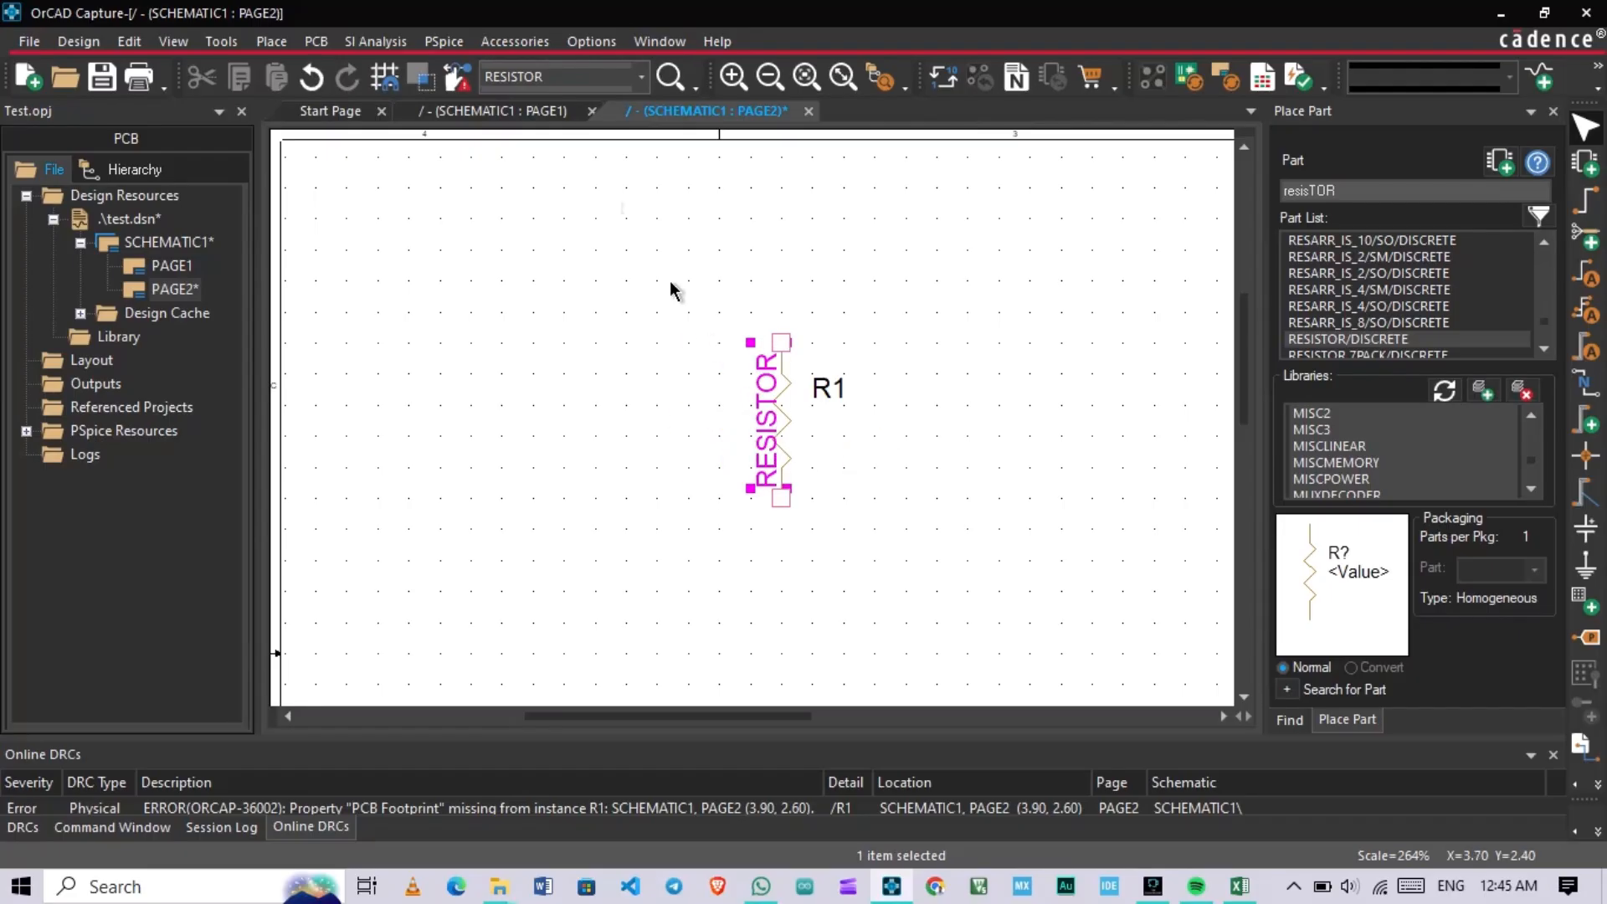
Step: Turn off snap to grid and place the RESISTOR label close to the left of R1's symbol without overlapping it
left_click(387, 82)
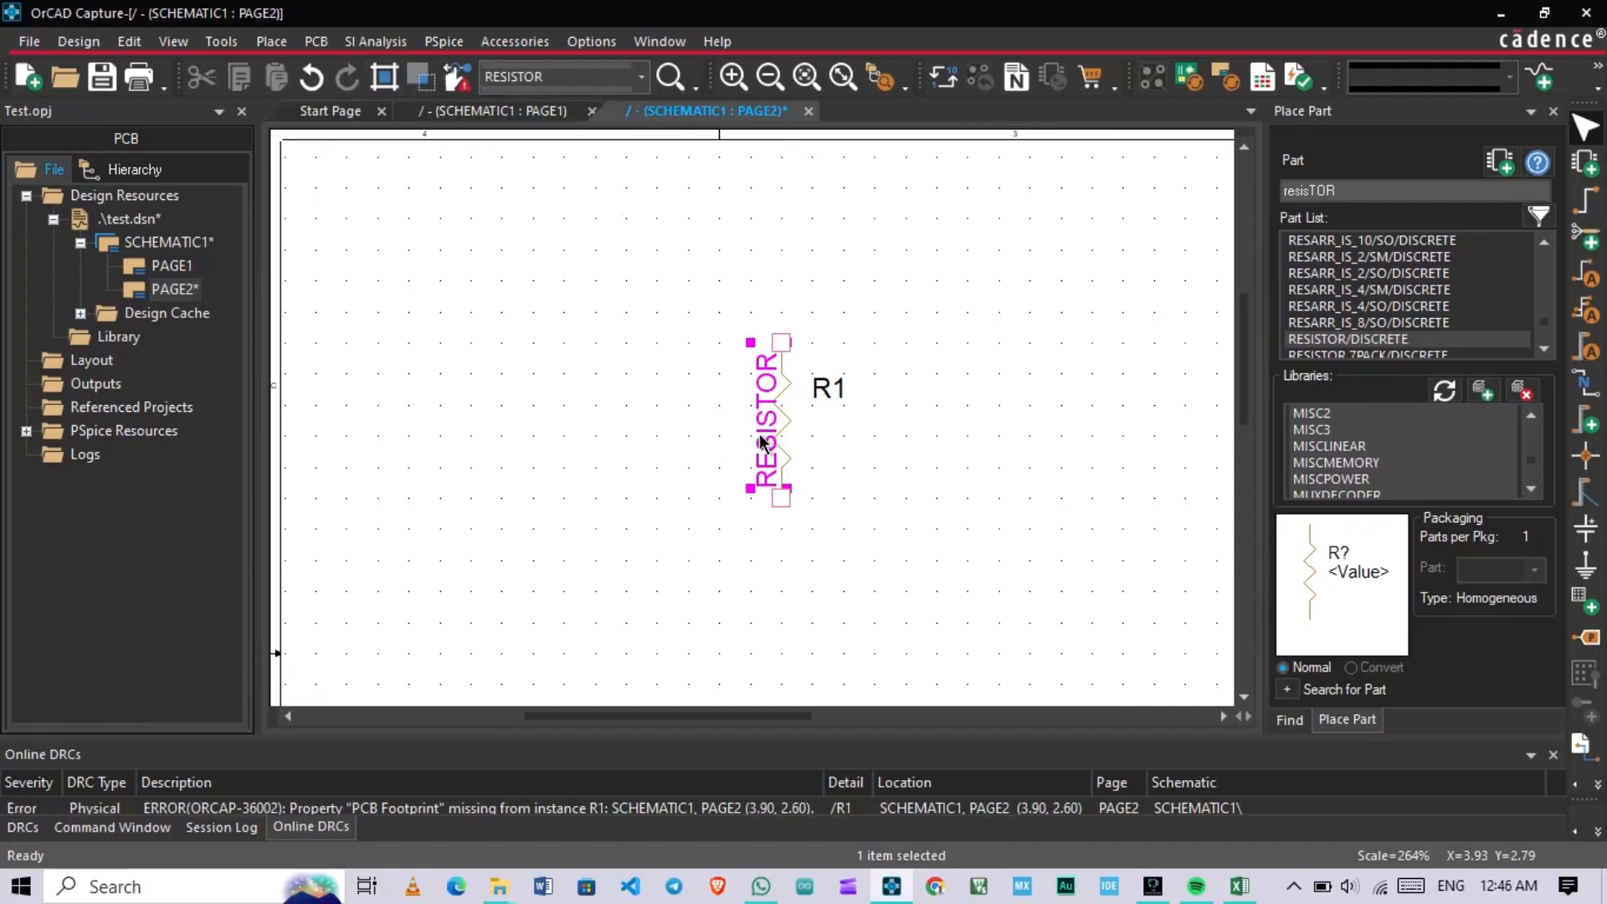
left_click_drag(763, 442, 736, 430)
left_click(662, 526)
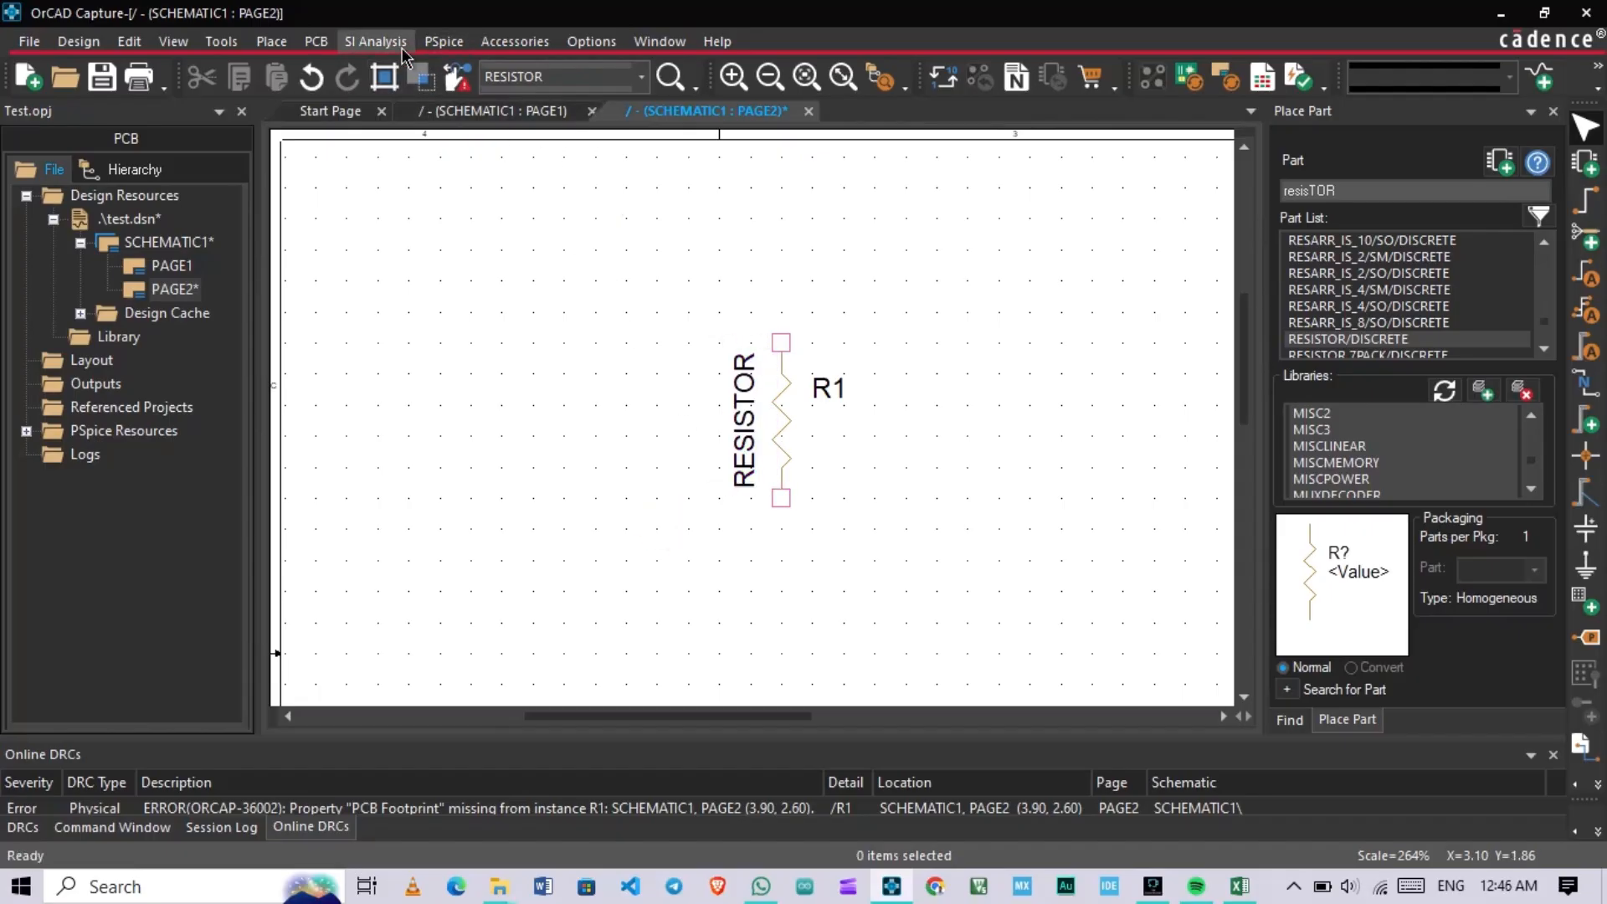
Step: Turn snap to grid on and move resistor R1 with its labels up to about (3.90, 2.40)
left_click(384, 77)
left_click_drag(791, 421, 787, 360)
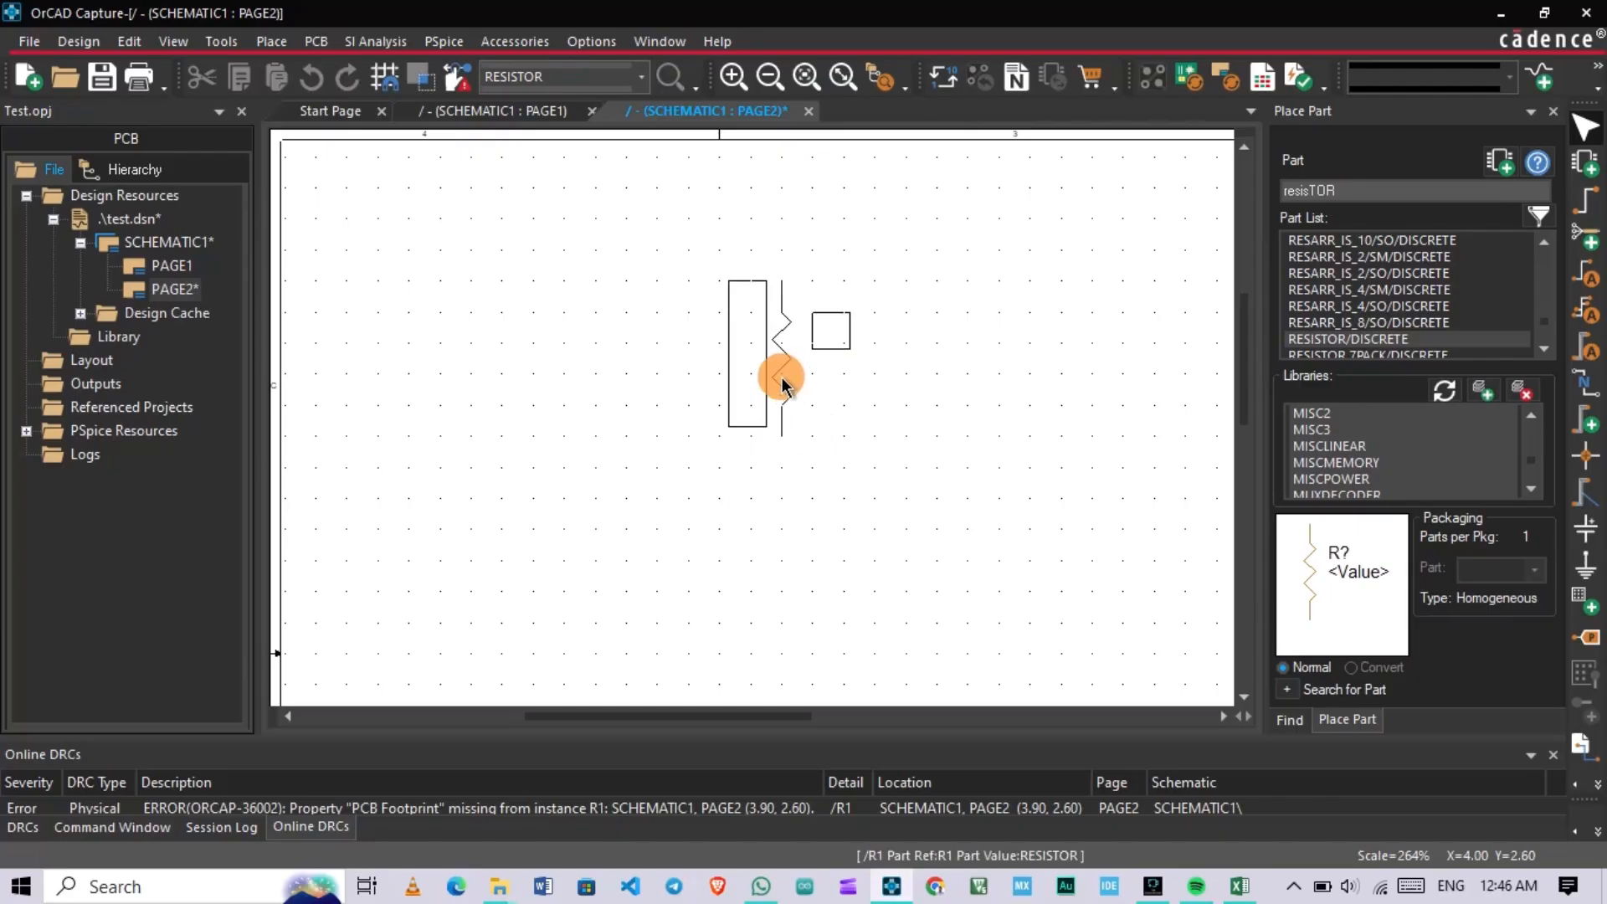
left_click(891, 417)
Step: View R1's part properties and the other open pages, and close the Property Editor to return to PAGE2
double_click(774, 356)
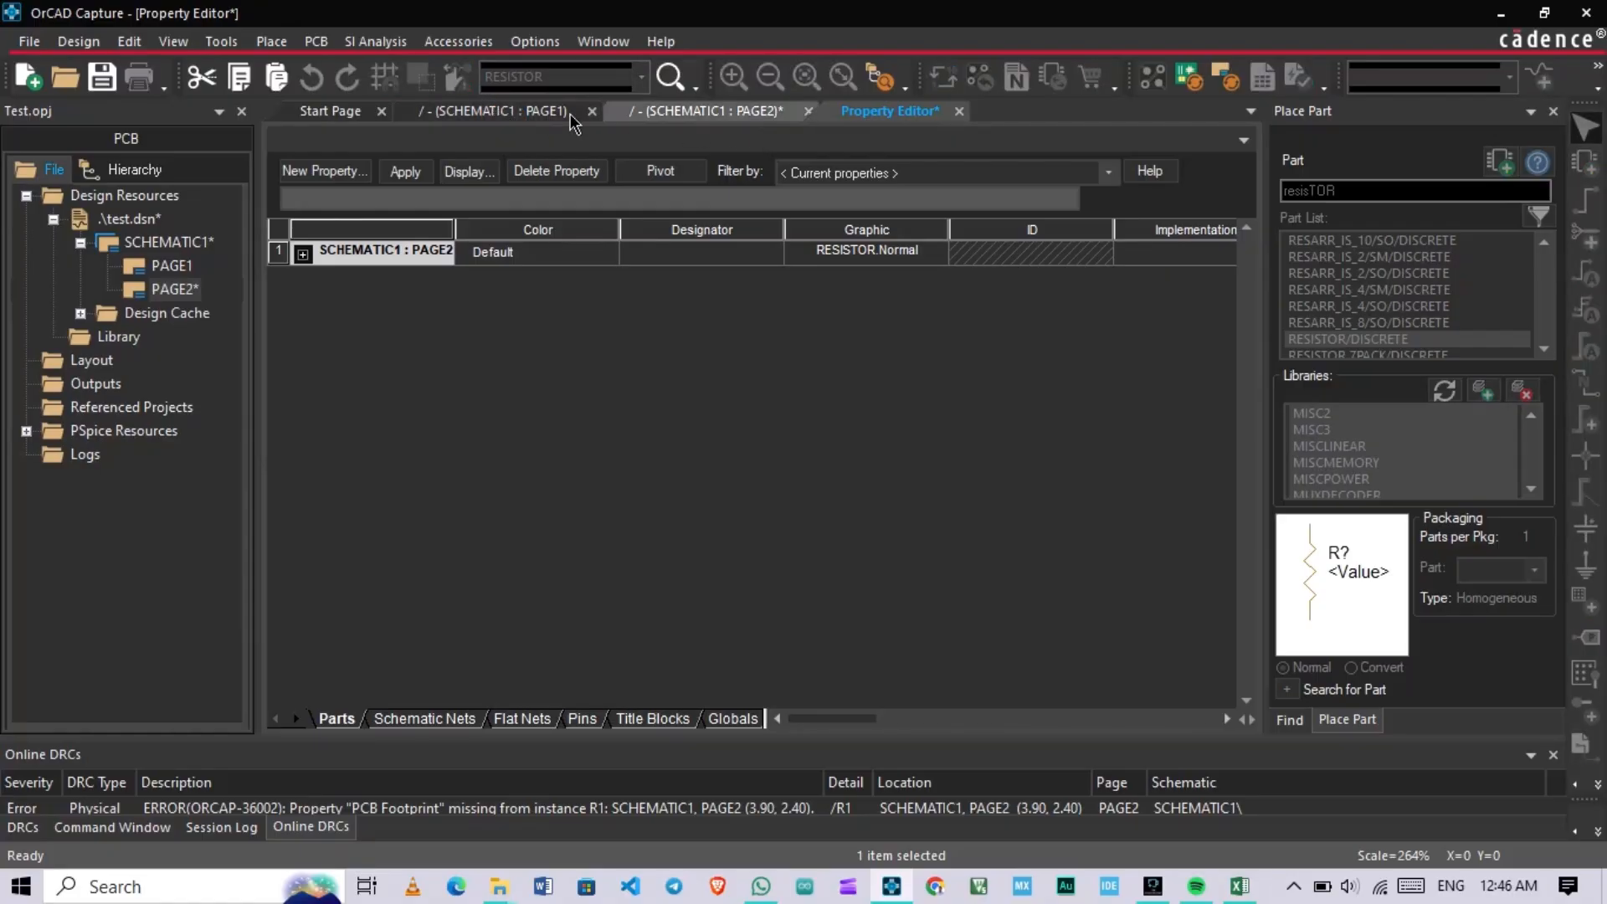
left_click(524, 117)
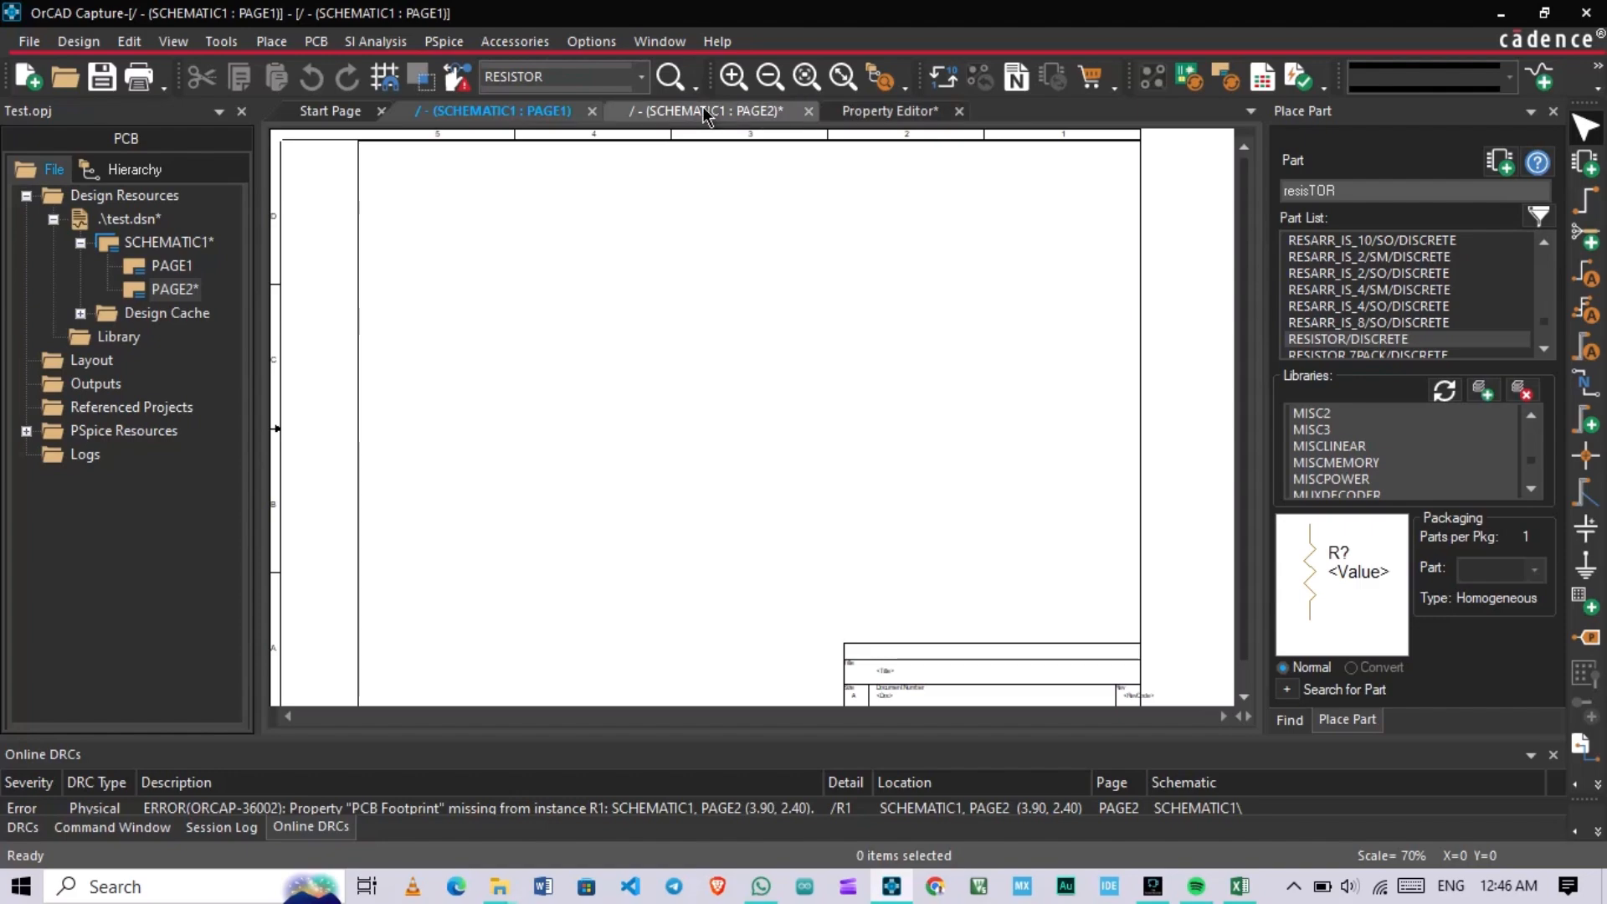
left_click(335, 111)
left_click(502, 113)
left_click(708, 113)
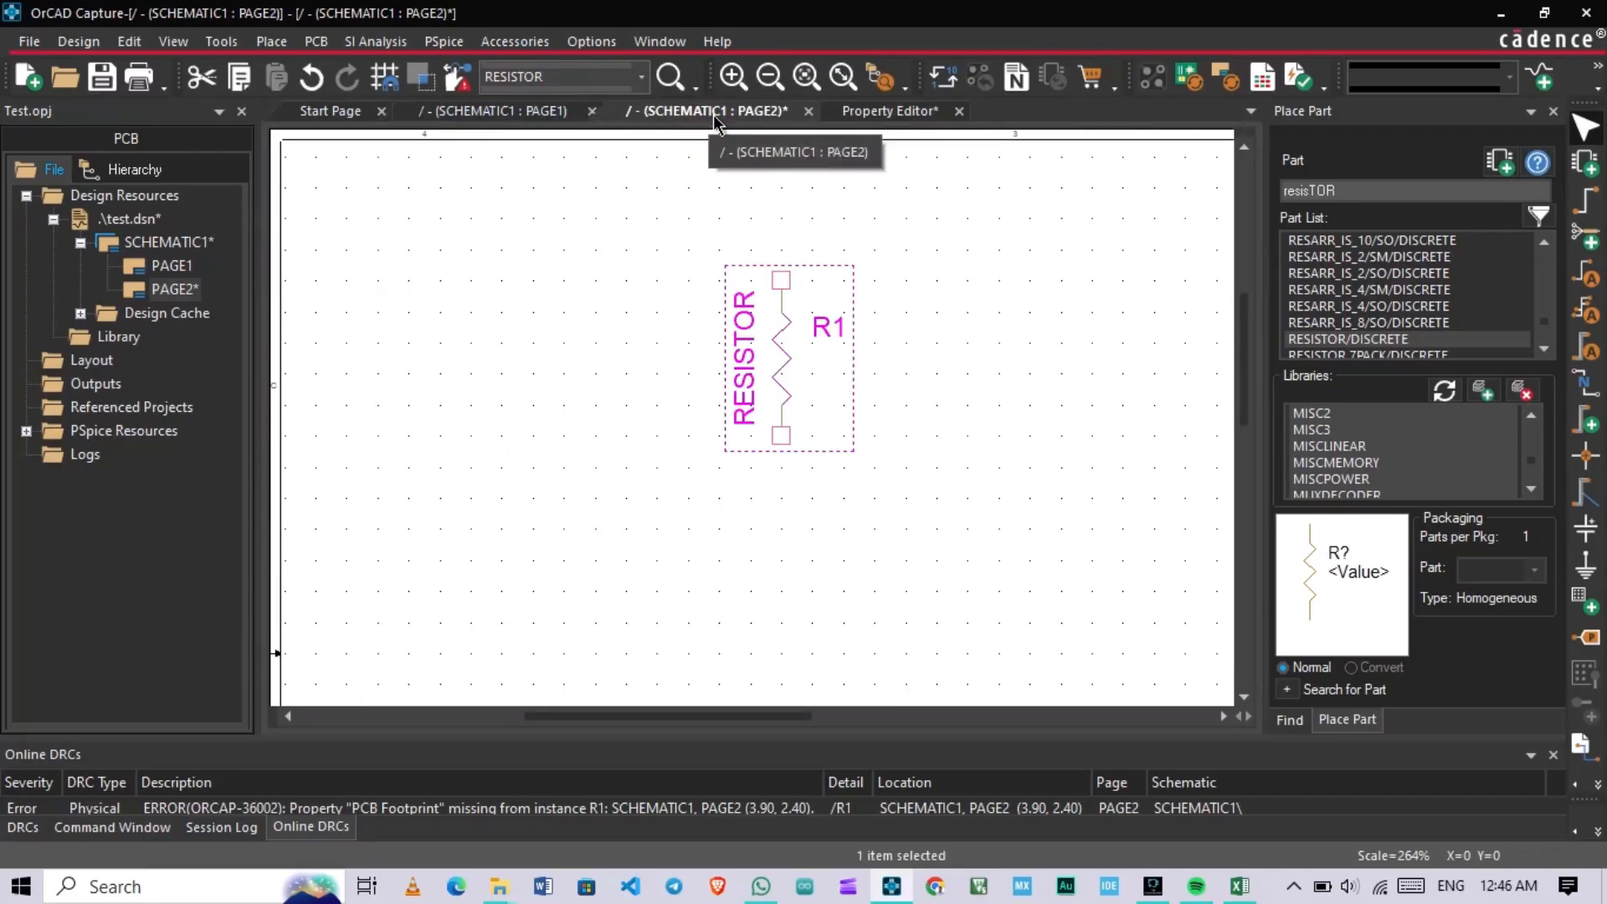
left_click(957, 113)
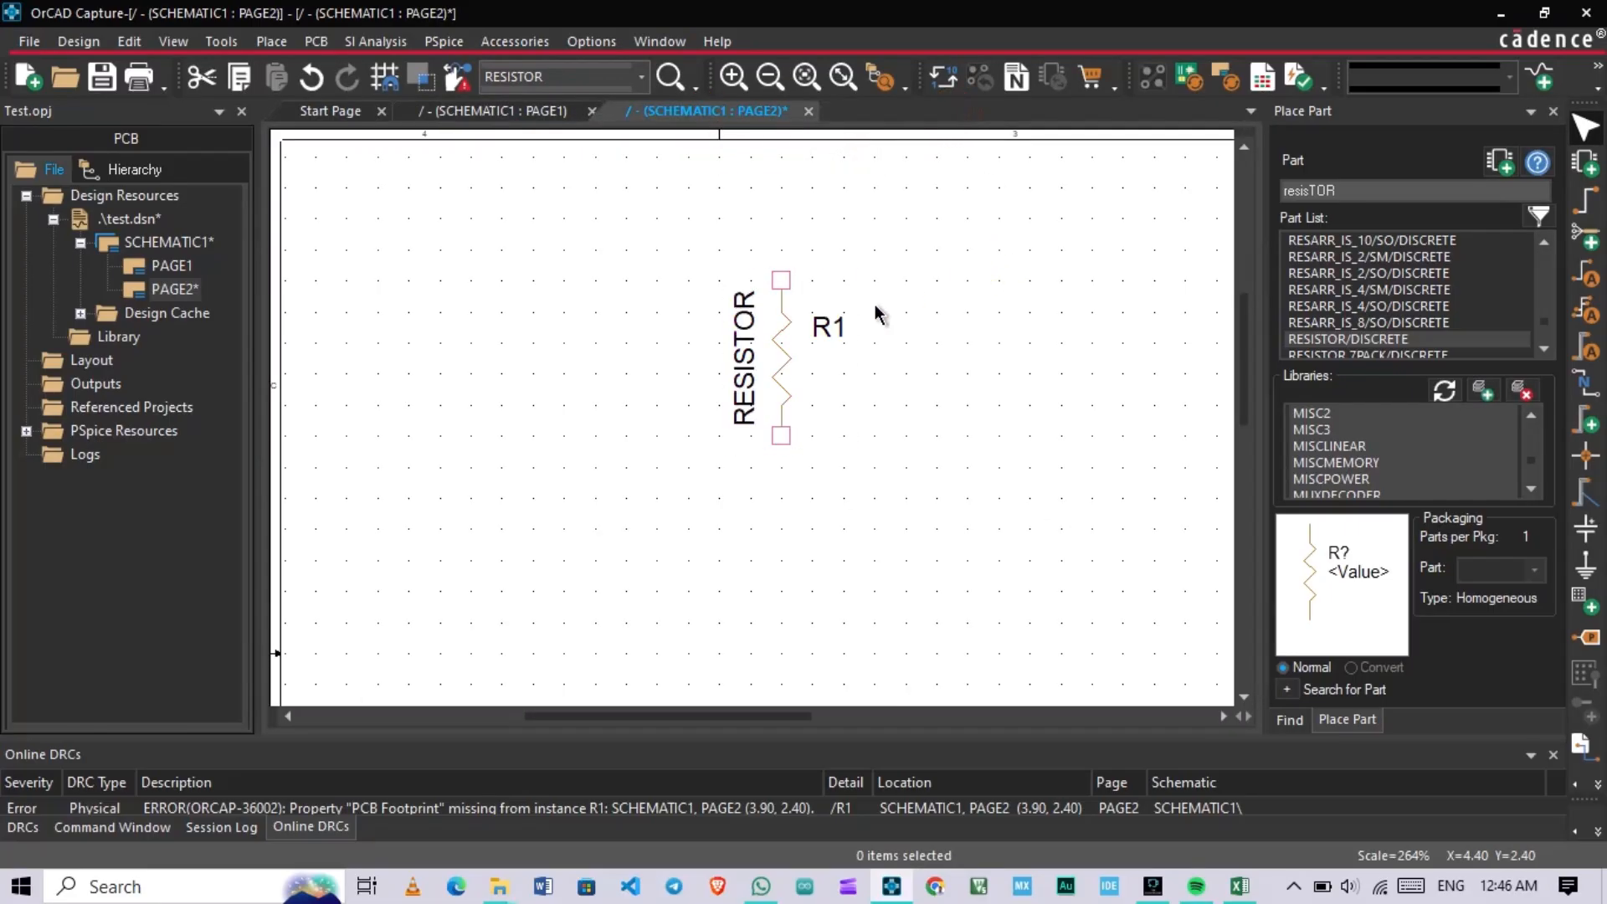
Step: View the display properties of the R1 part reference and dismiss them without changes
left_click(831, 329)
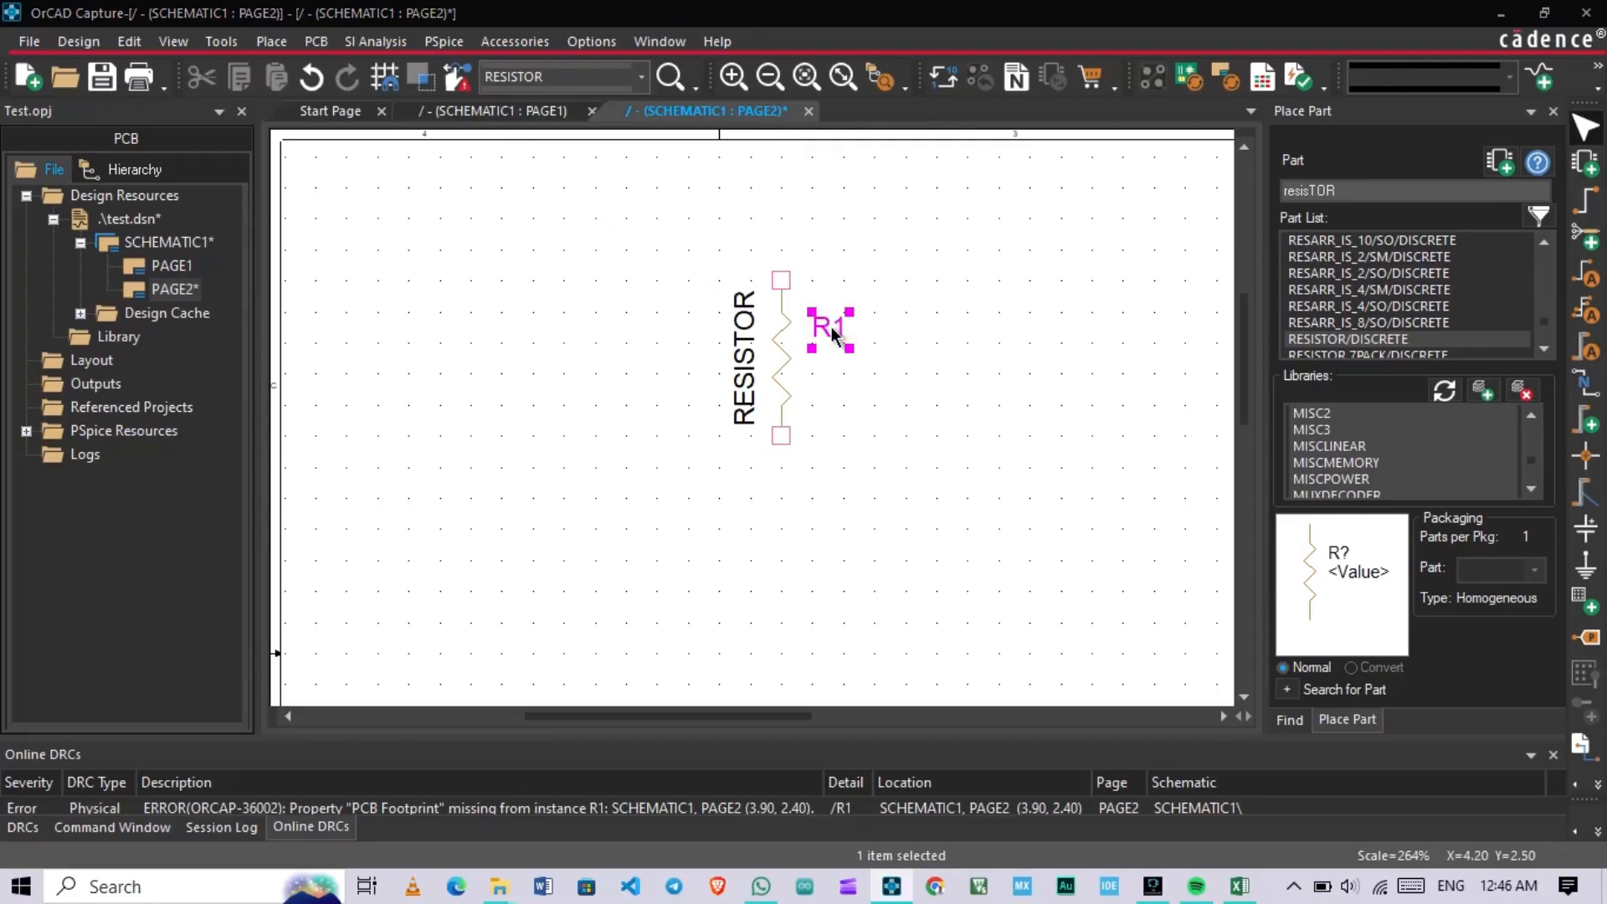
double_click(830, 329)
left_click(678, 330)
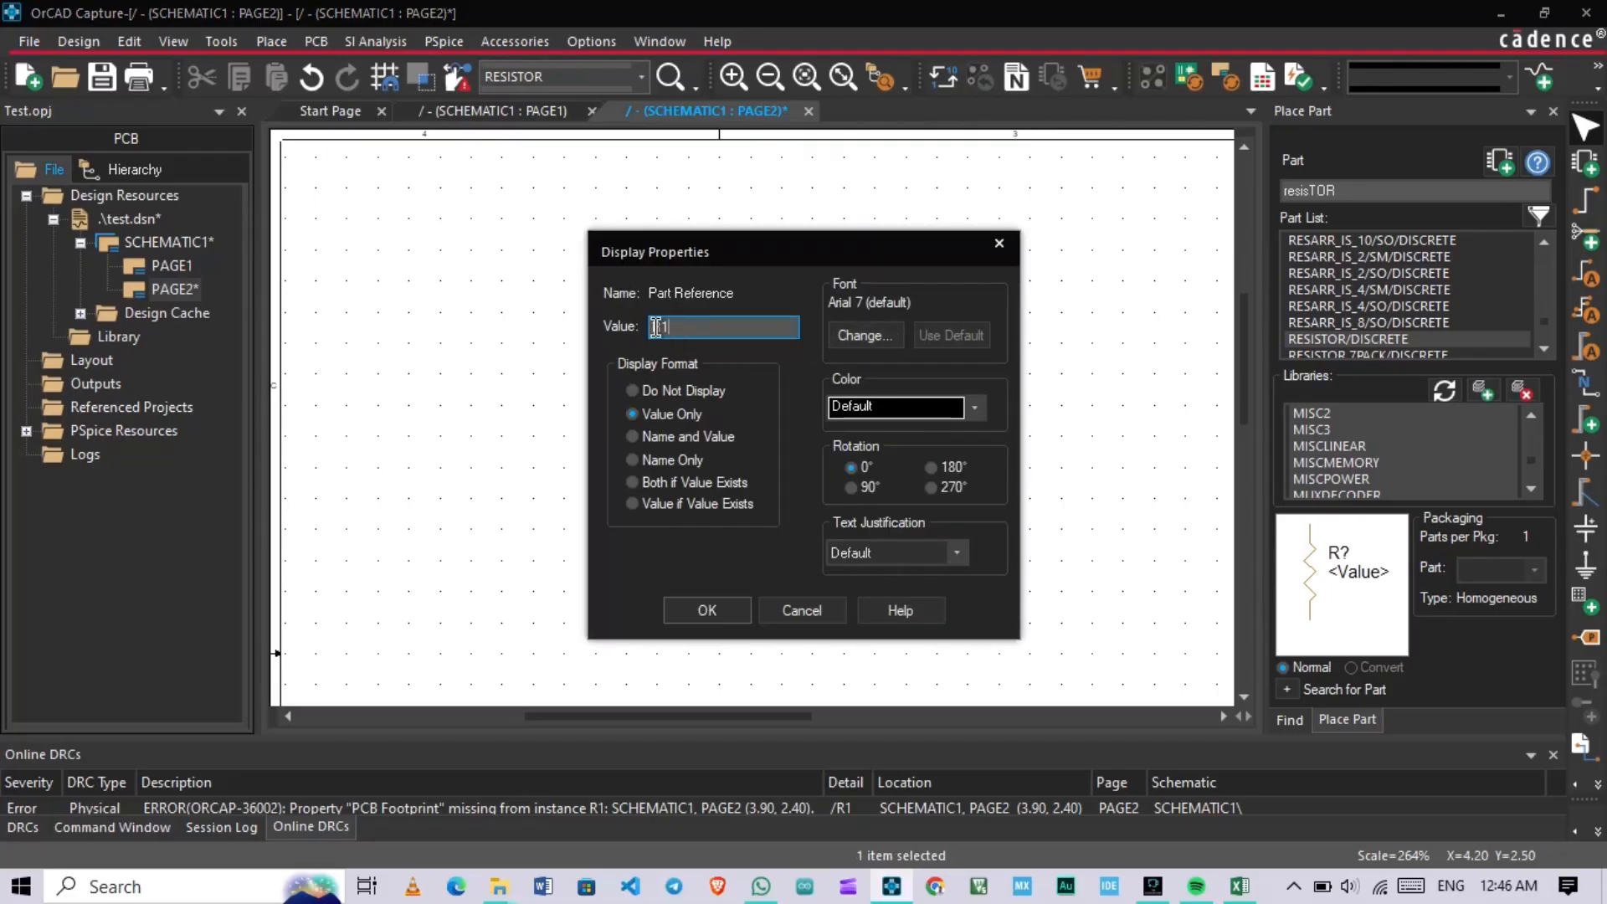
left_click(998, 243)
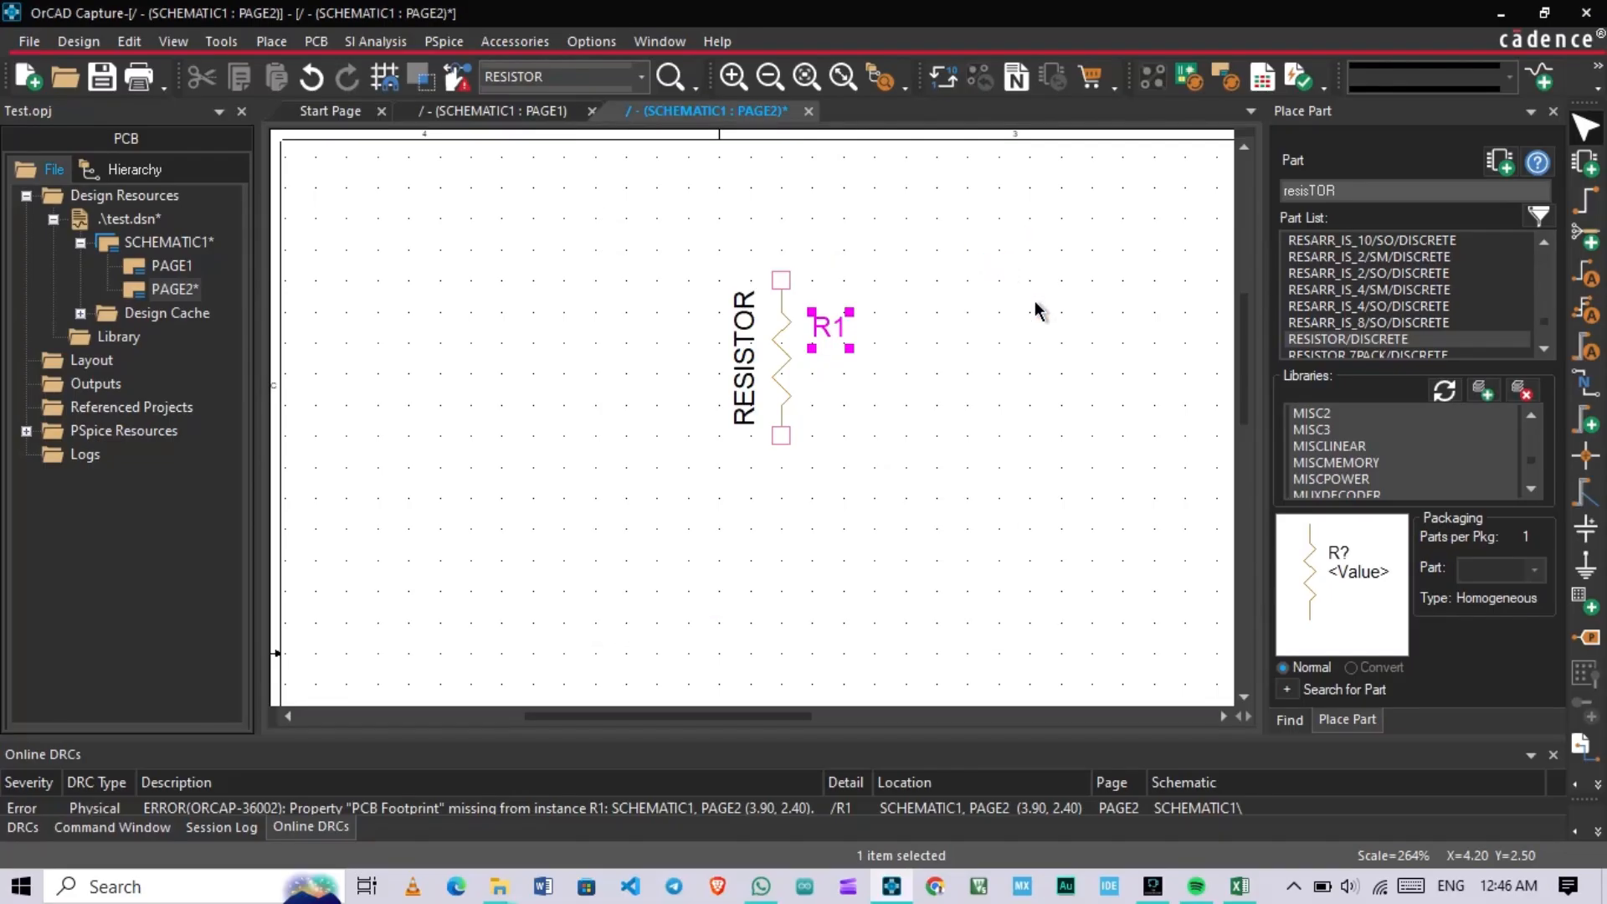
Step: Set R1's value to 1k and move the value label down and left, beside the middle of the symbol
double_click(736, 369)
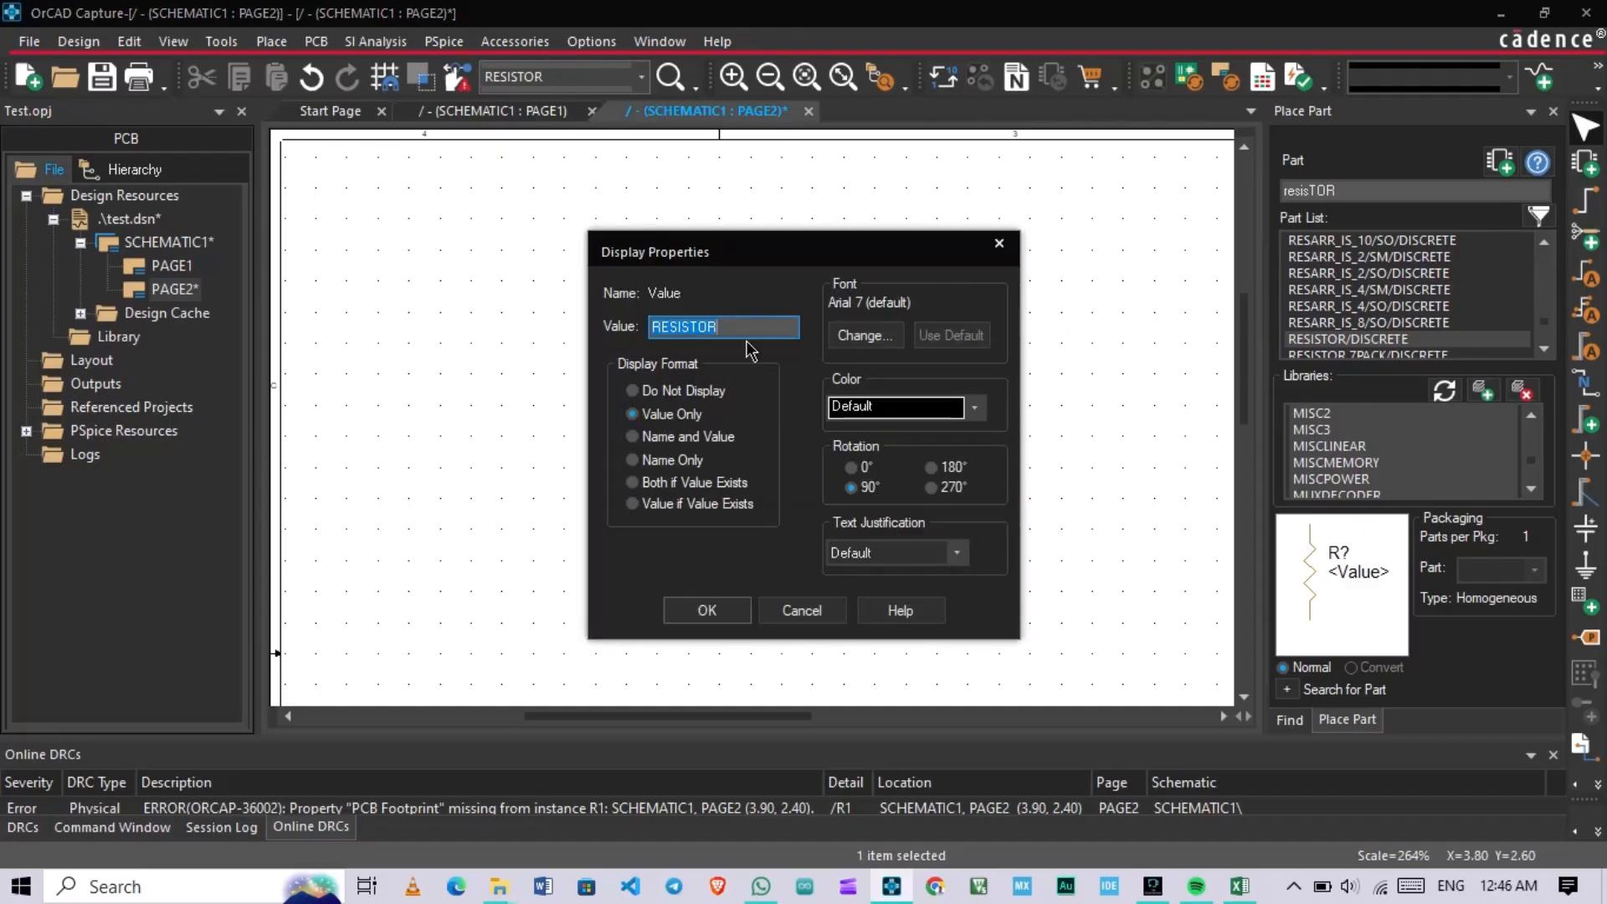
type("1k")
key("Return")
left_click(735, 340)
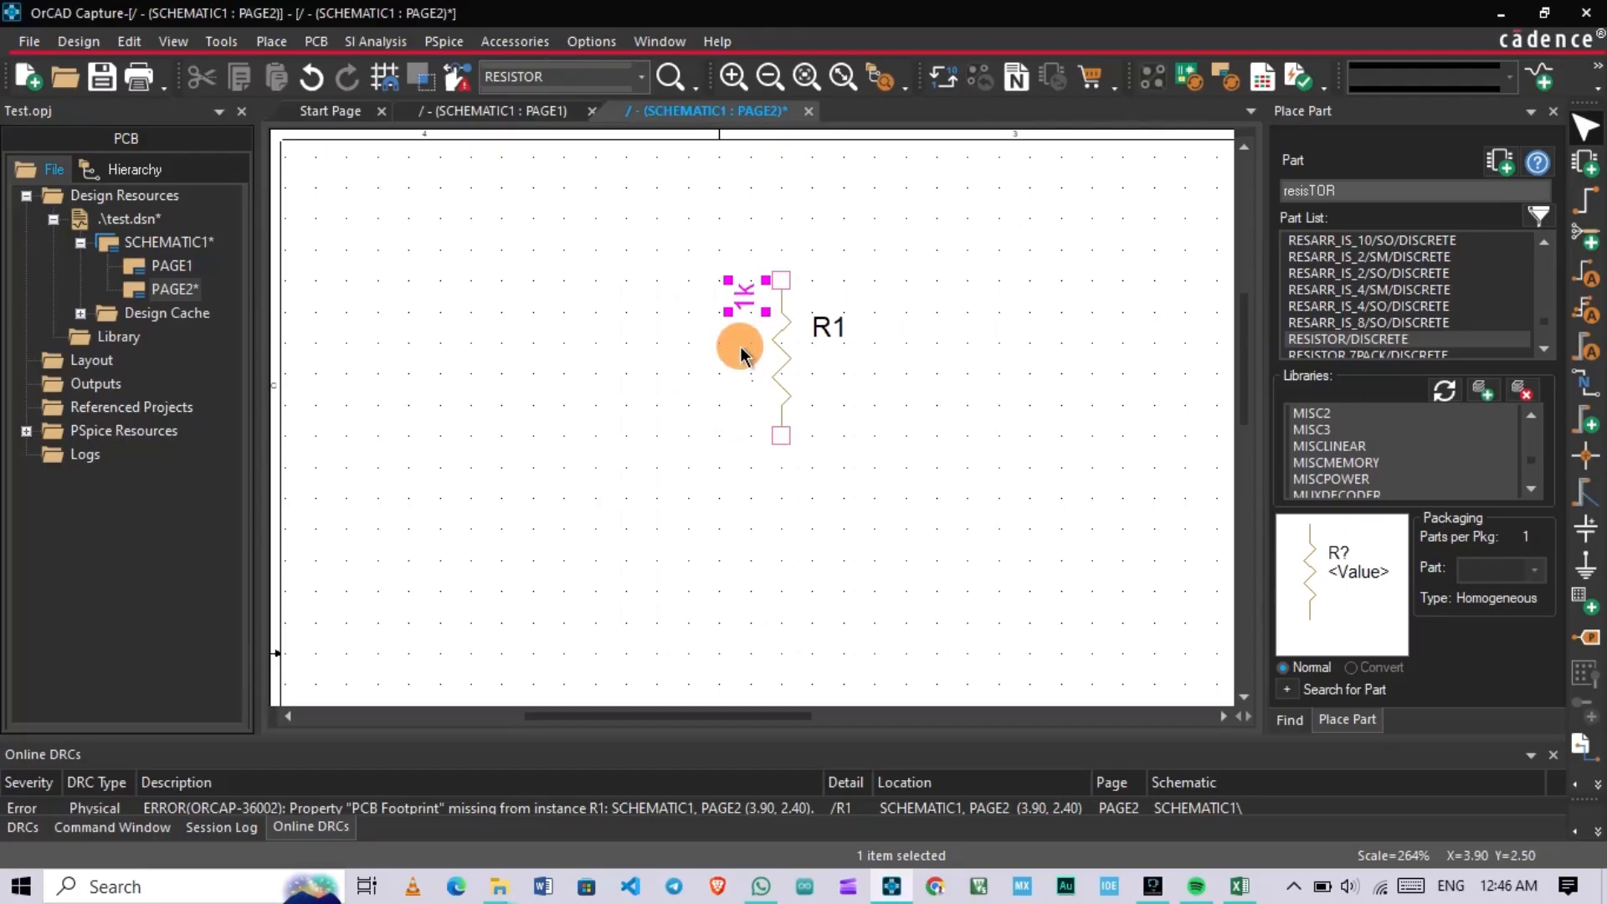
left_click_drag(736, 289, 725, 360)
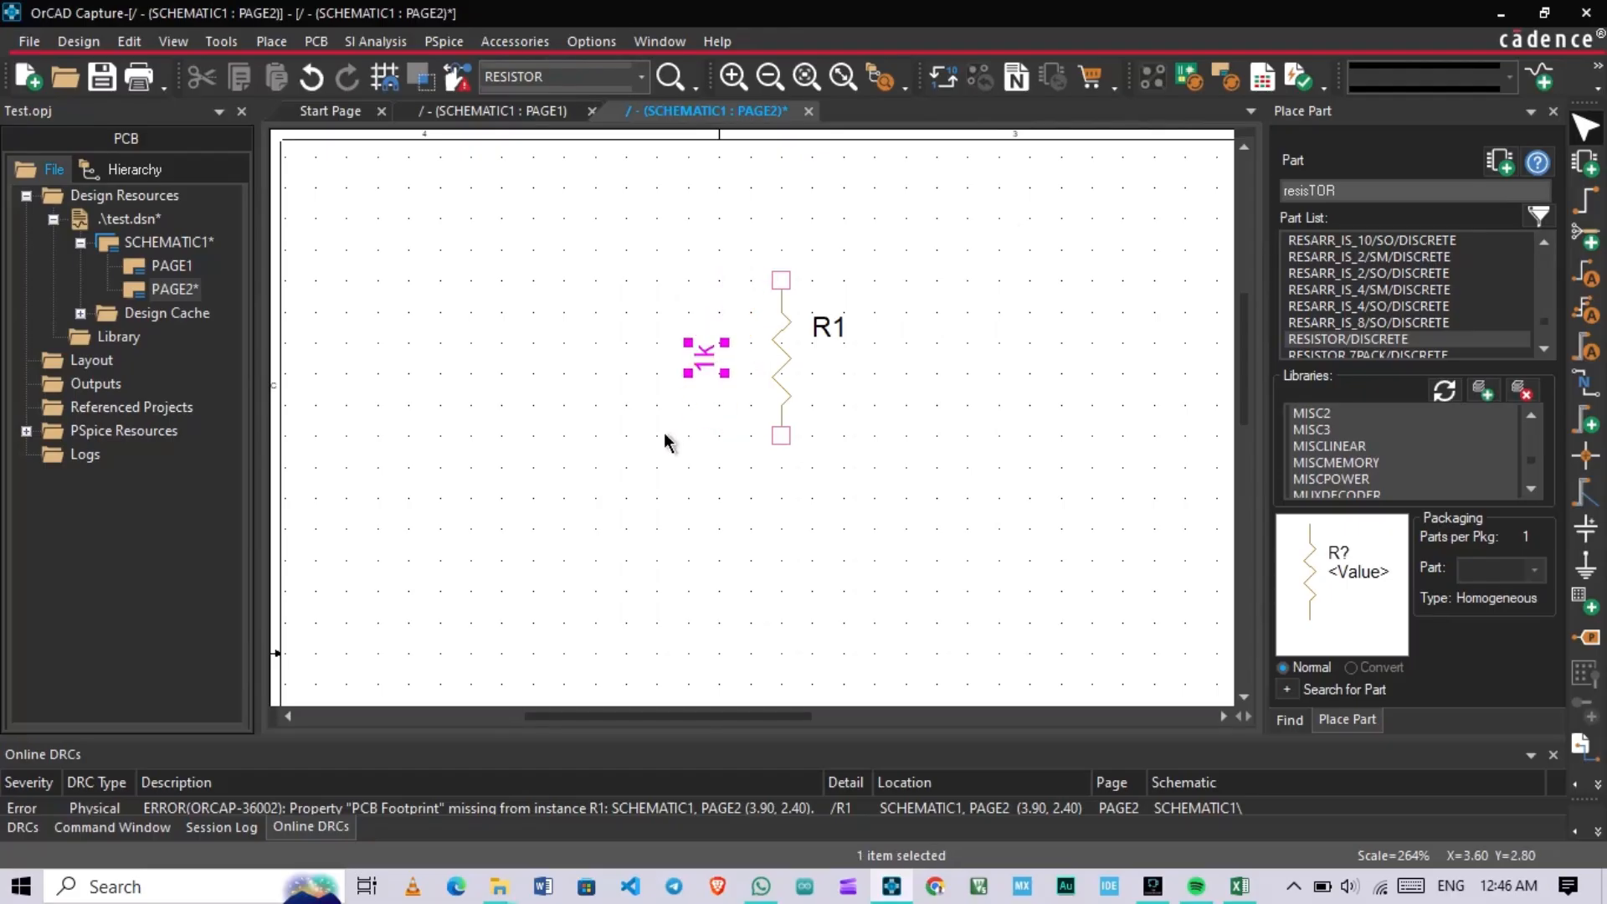
Step: Rotate R1's 1k value label through its orientations and leave it reading vertically beside the resistor
key("r")
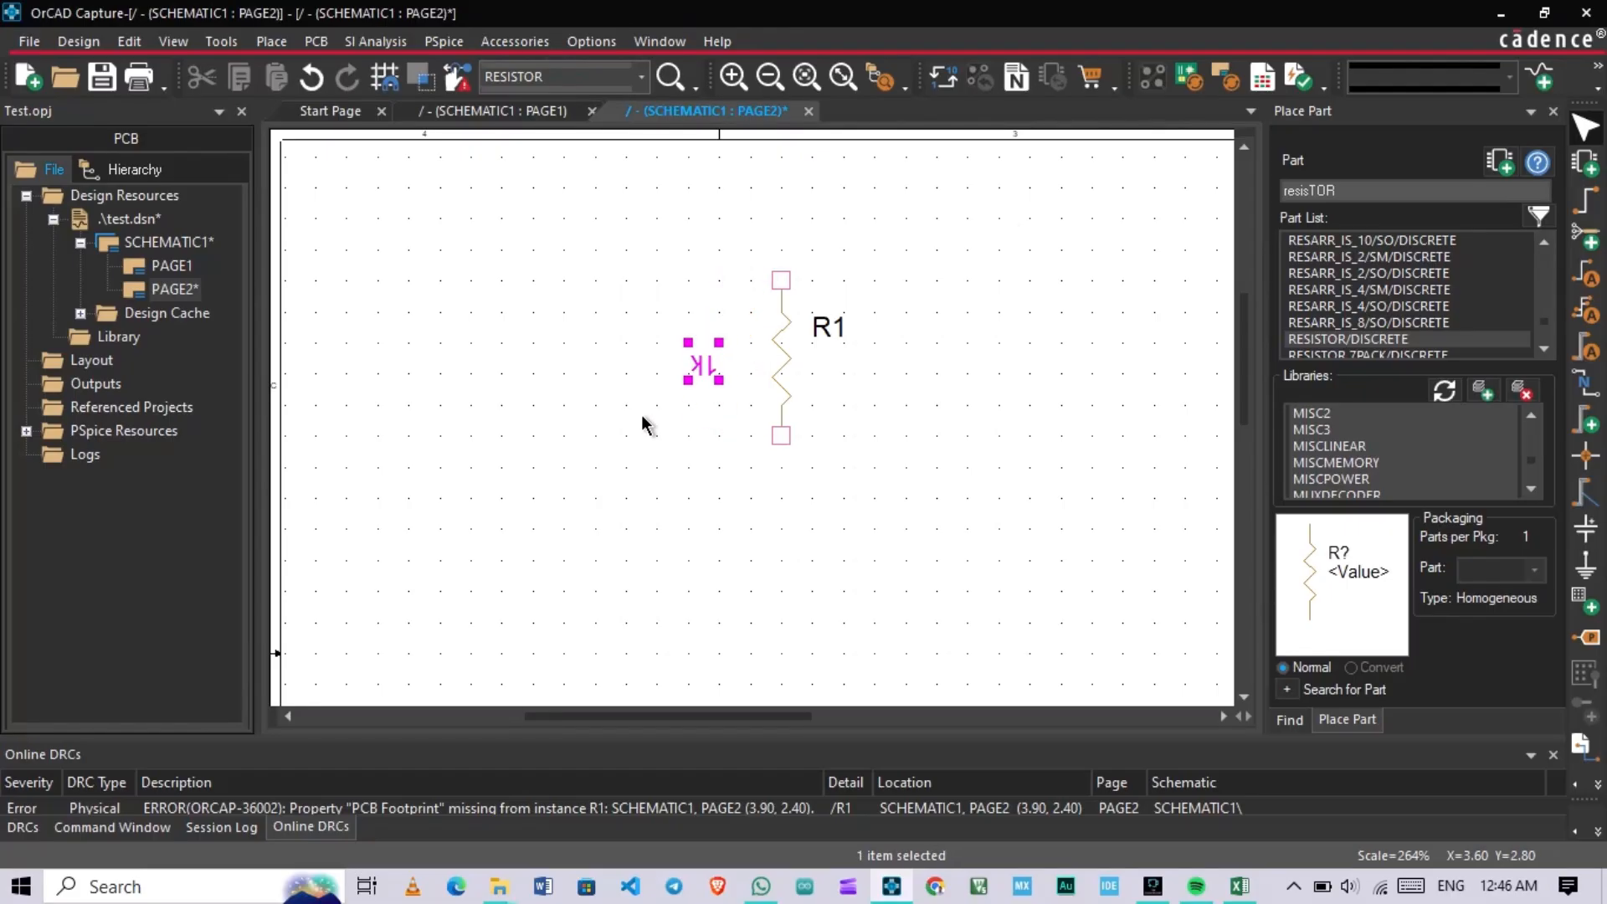
key("r")
key("r")
key("r")
key("r")
key("r")
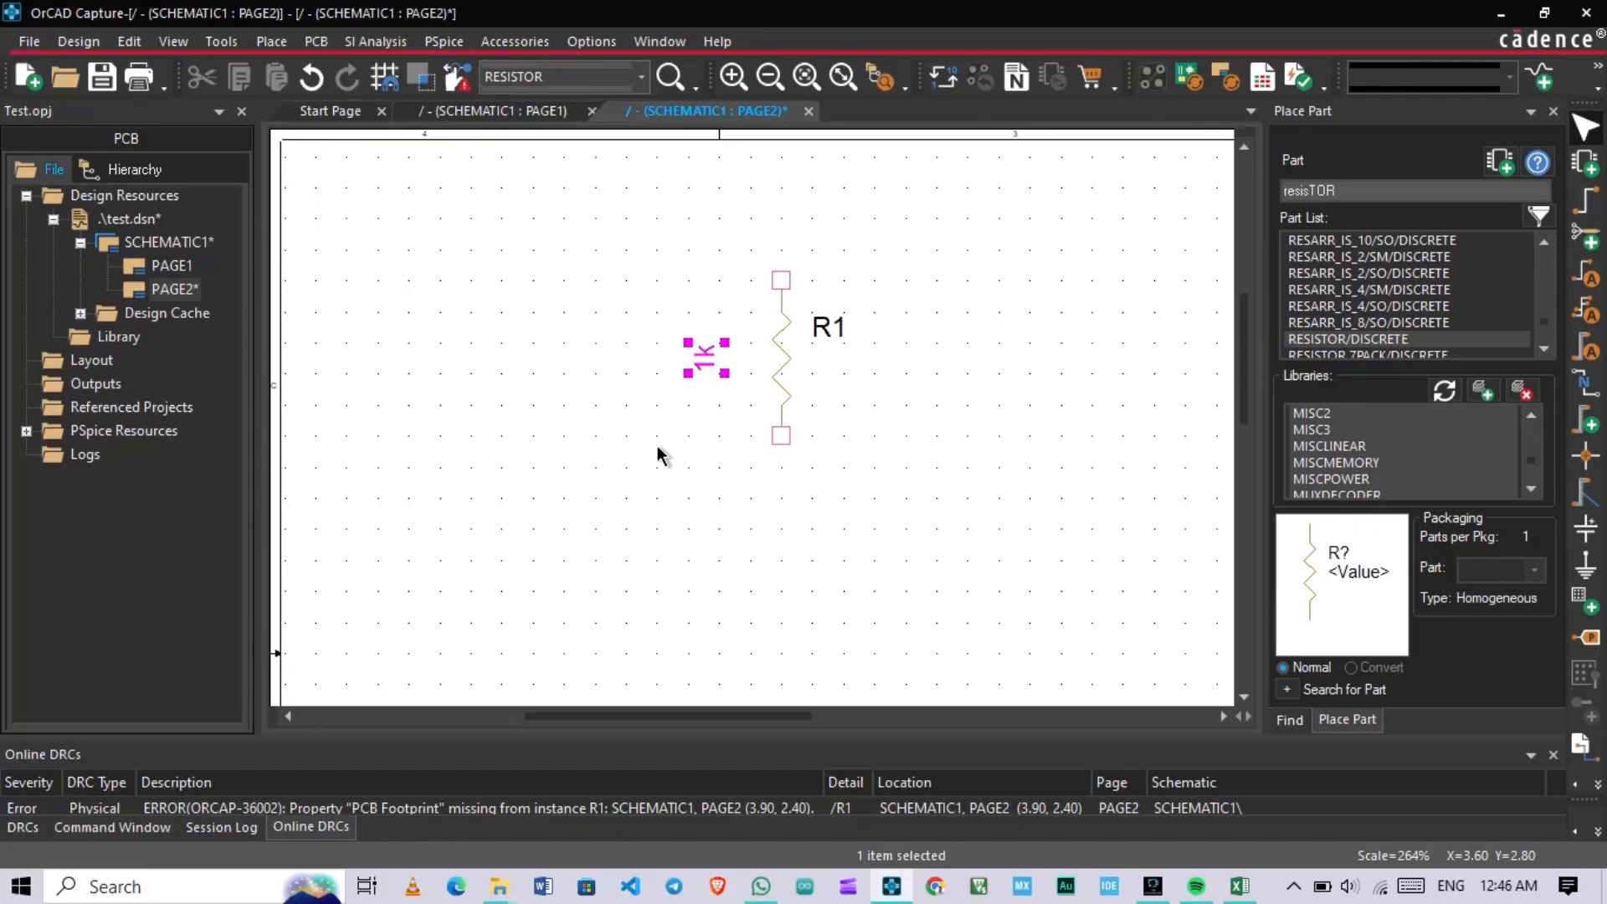
left_click(658, 455)
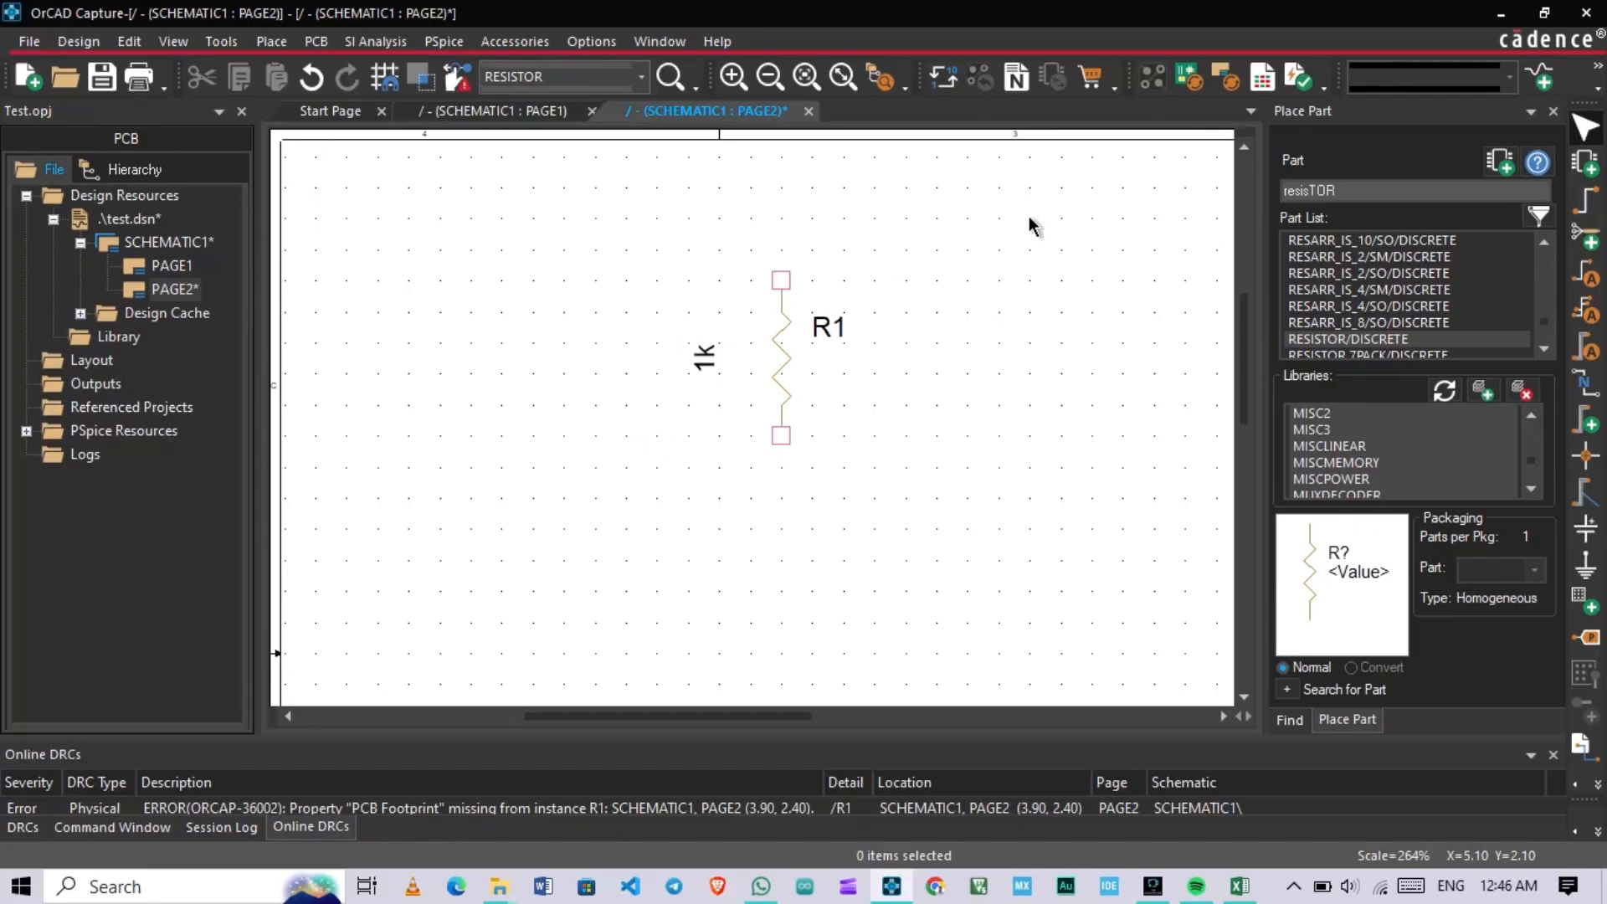
left_click(25, 42)
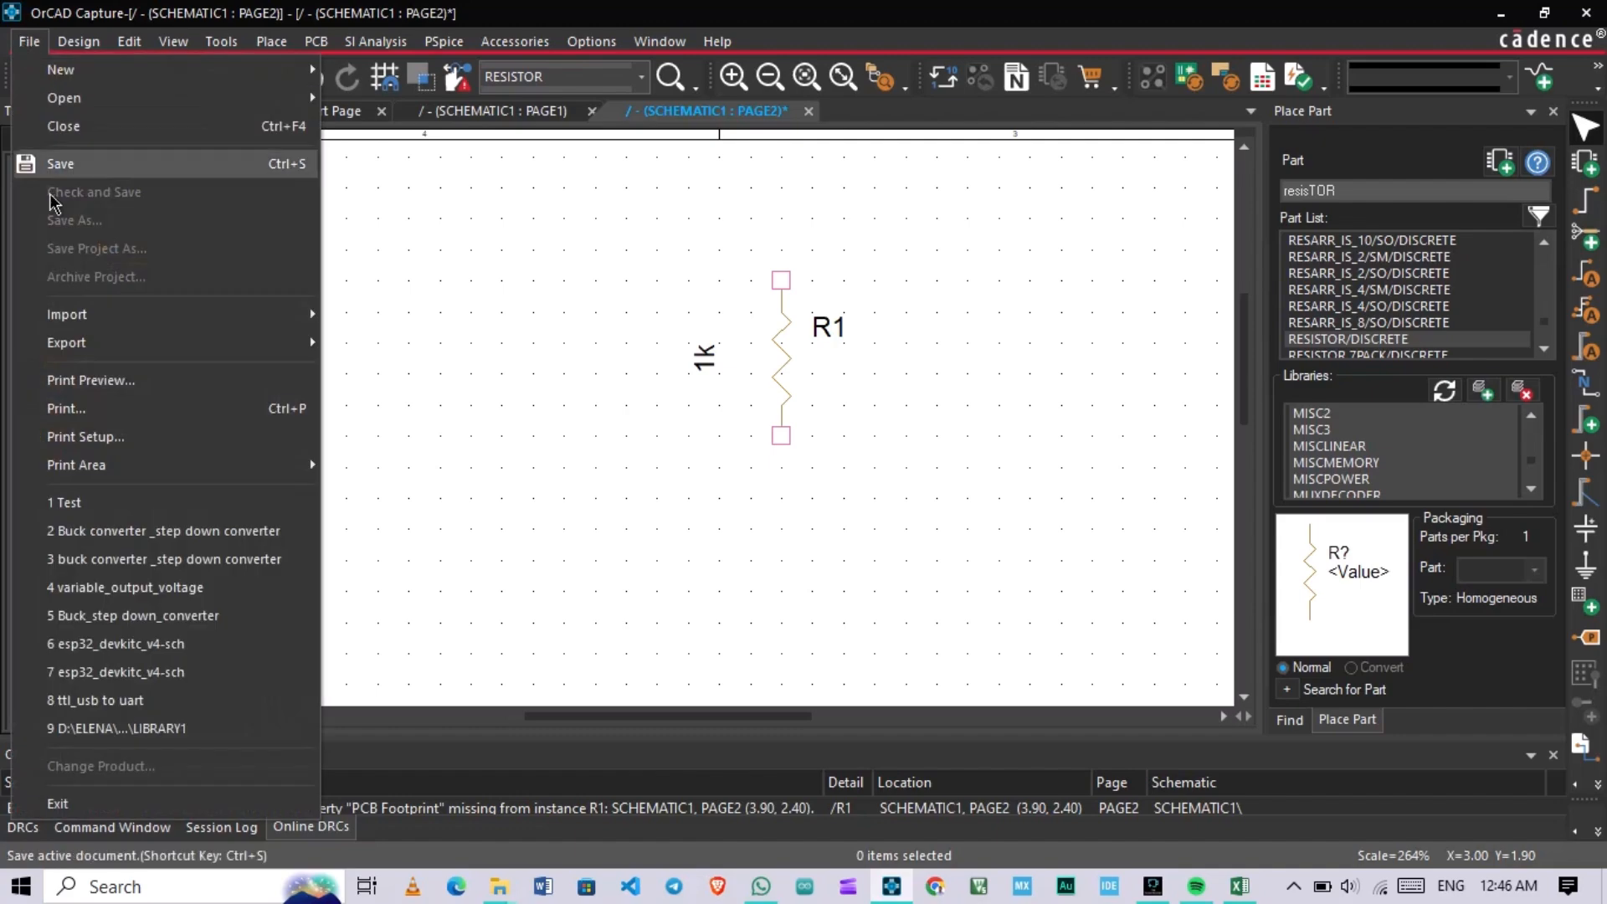
mouse_move(78, 41)
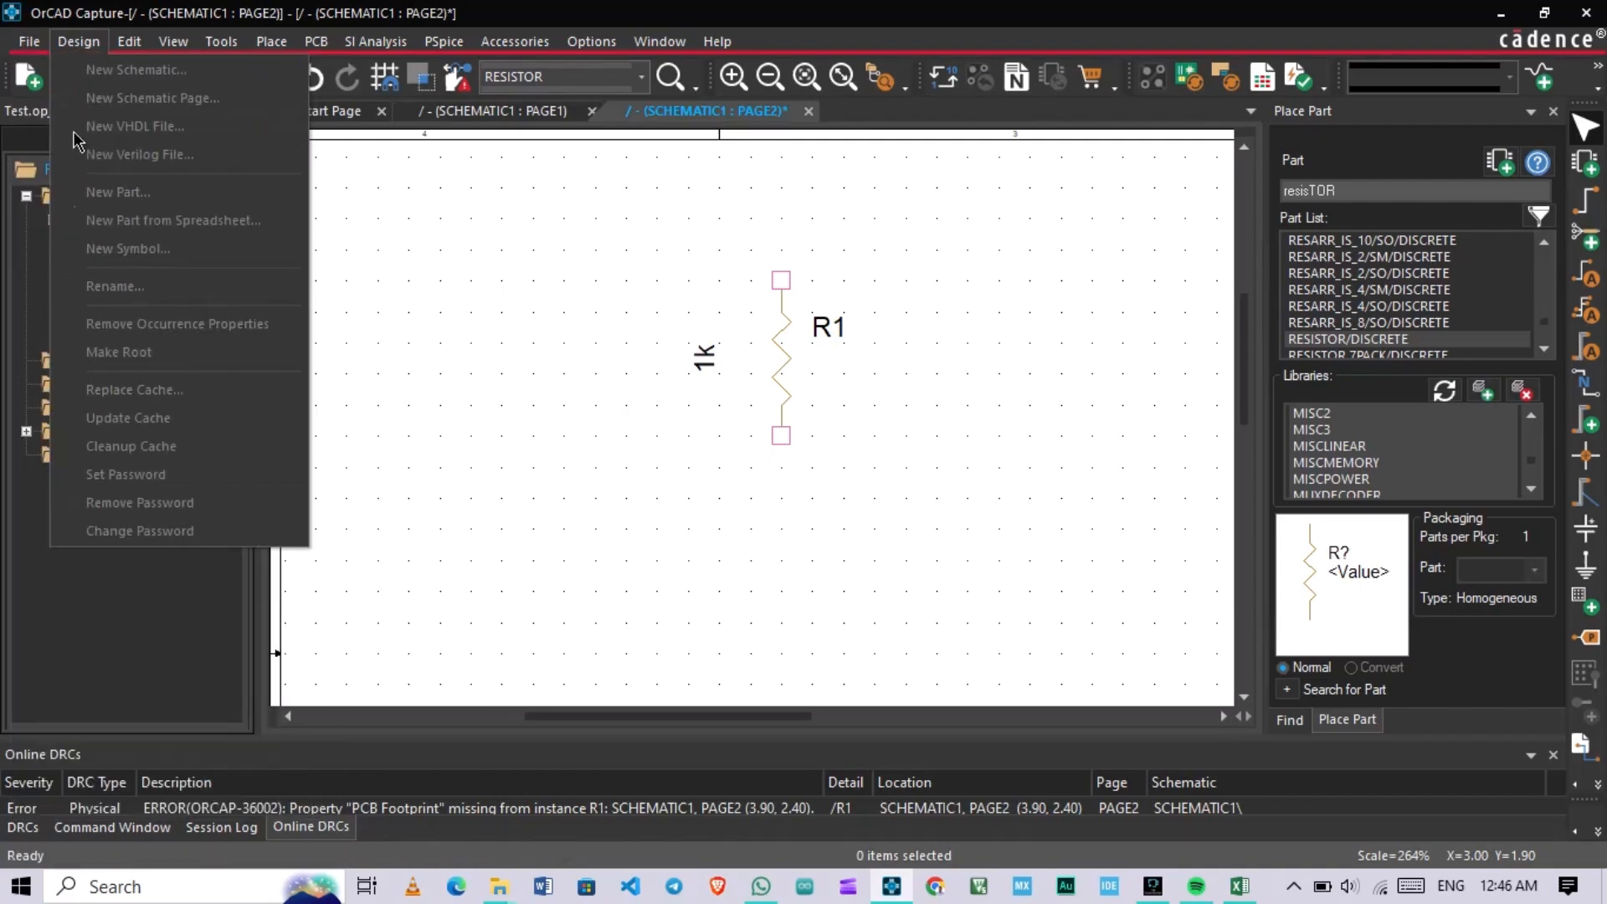
left_click(129, 42)
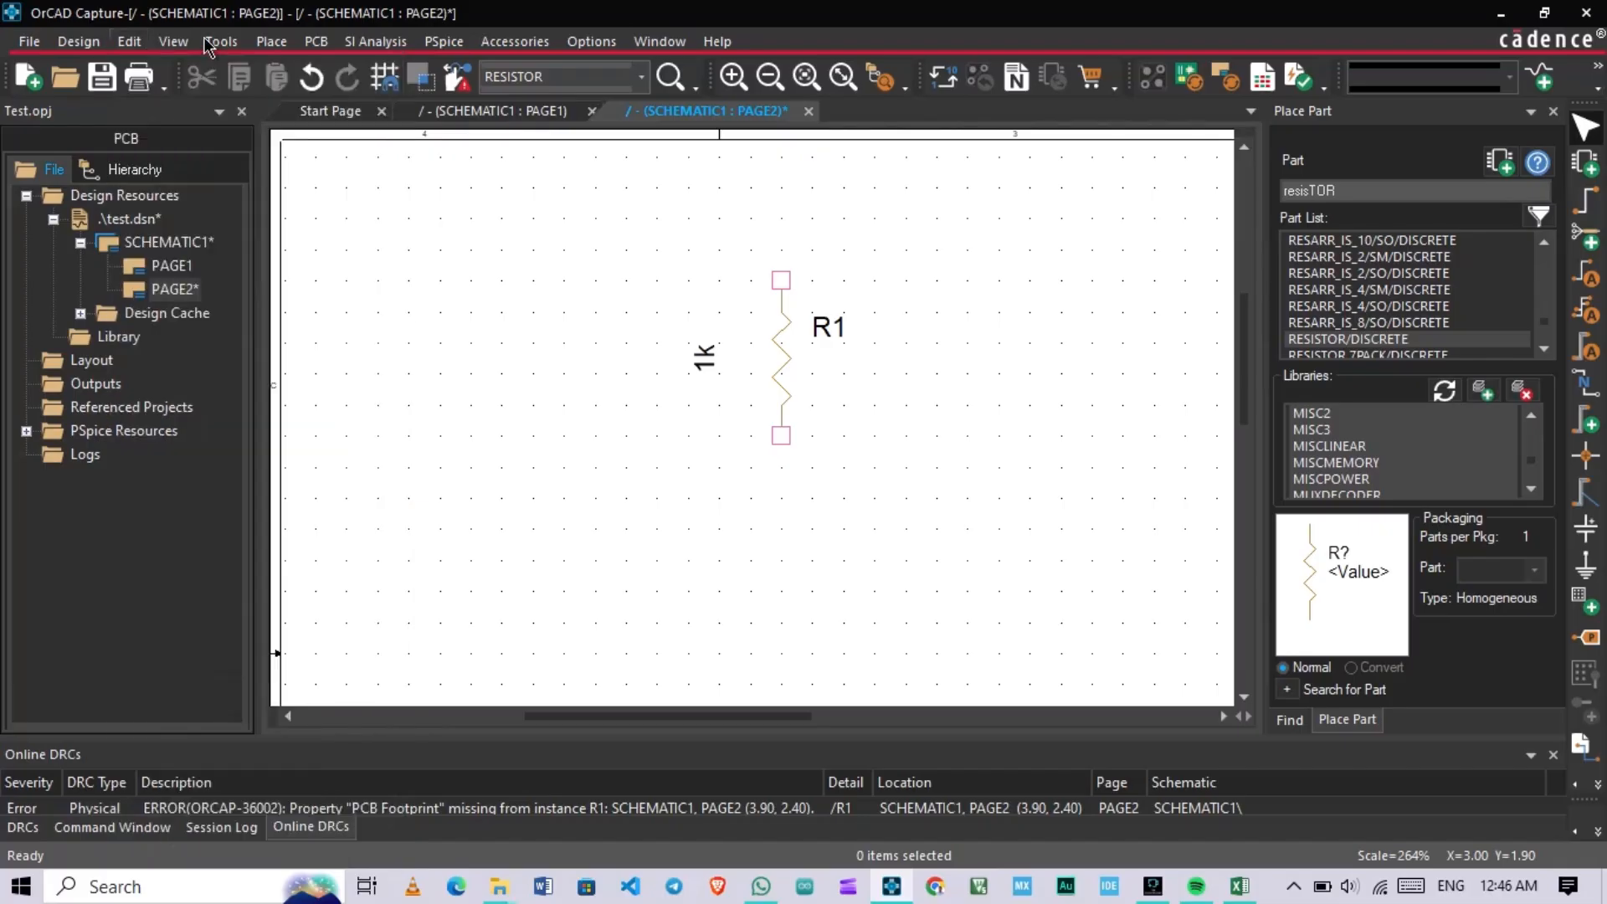
left_click(186, 44)
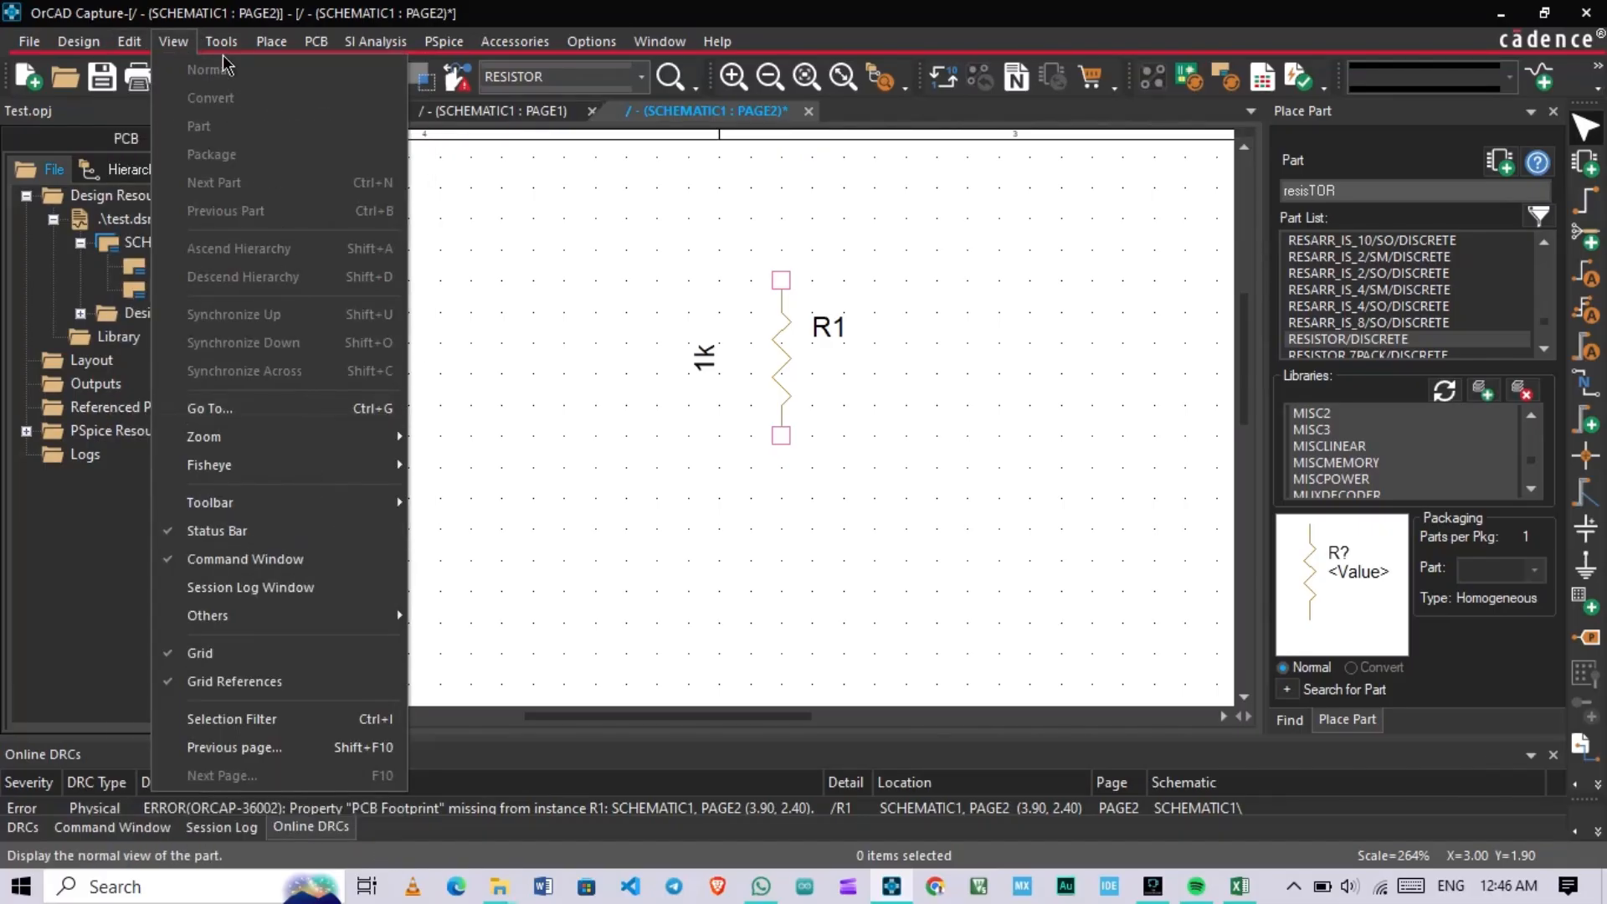
left_click(221, 46)
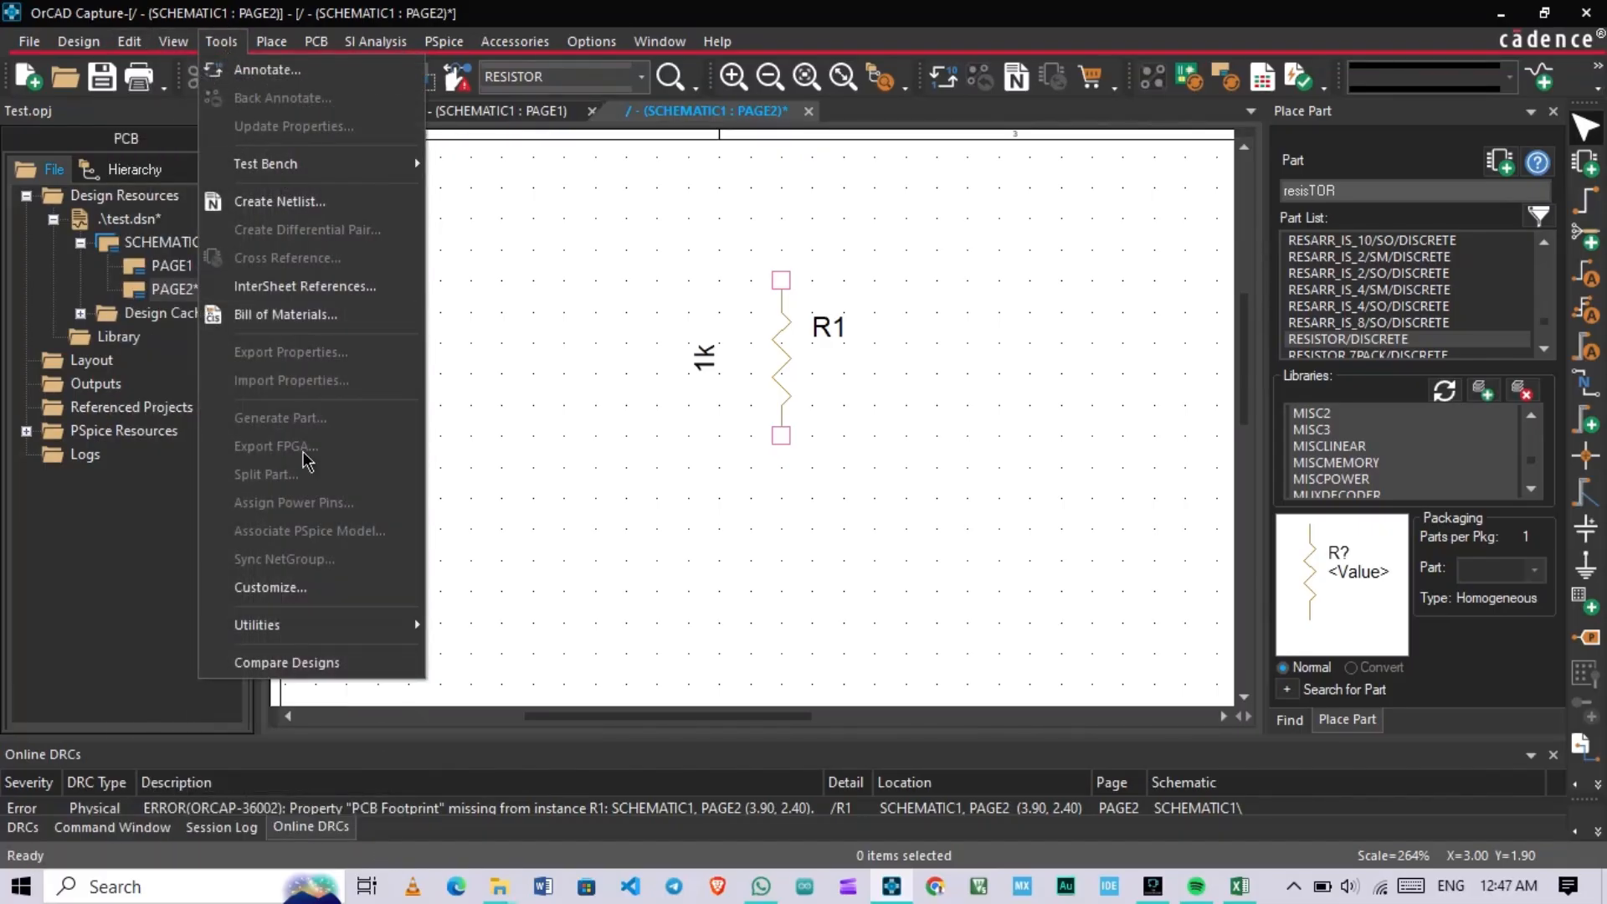
left_click(276, 44)
mouse_move(235, 46)
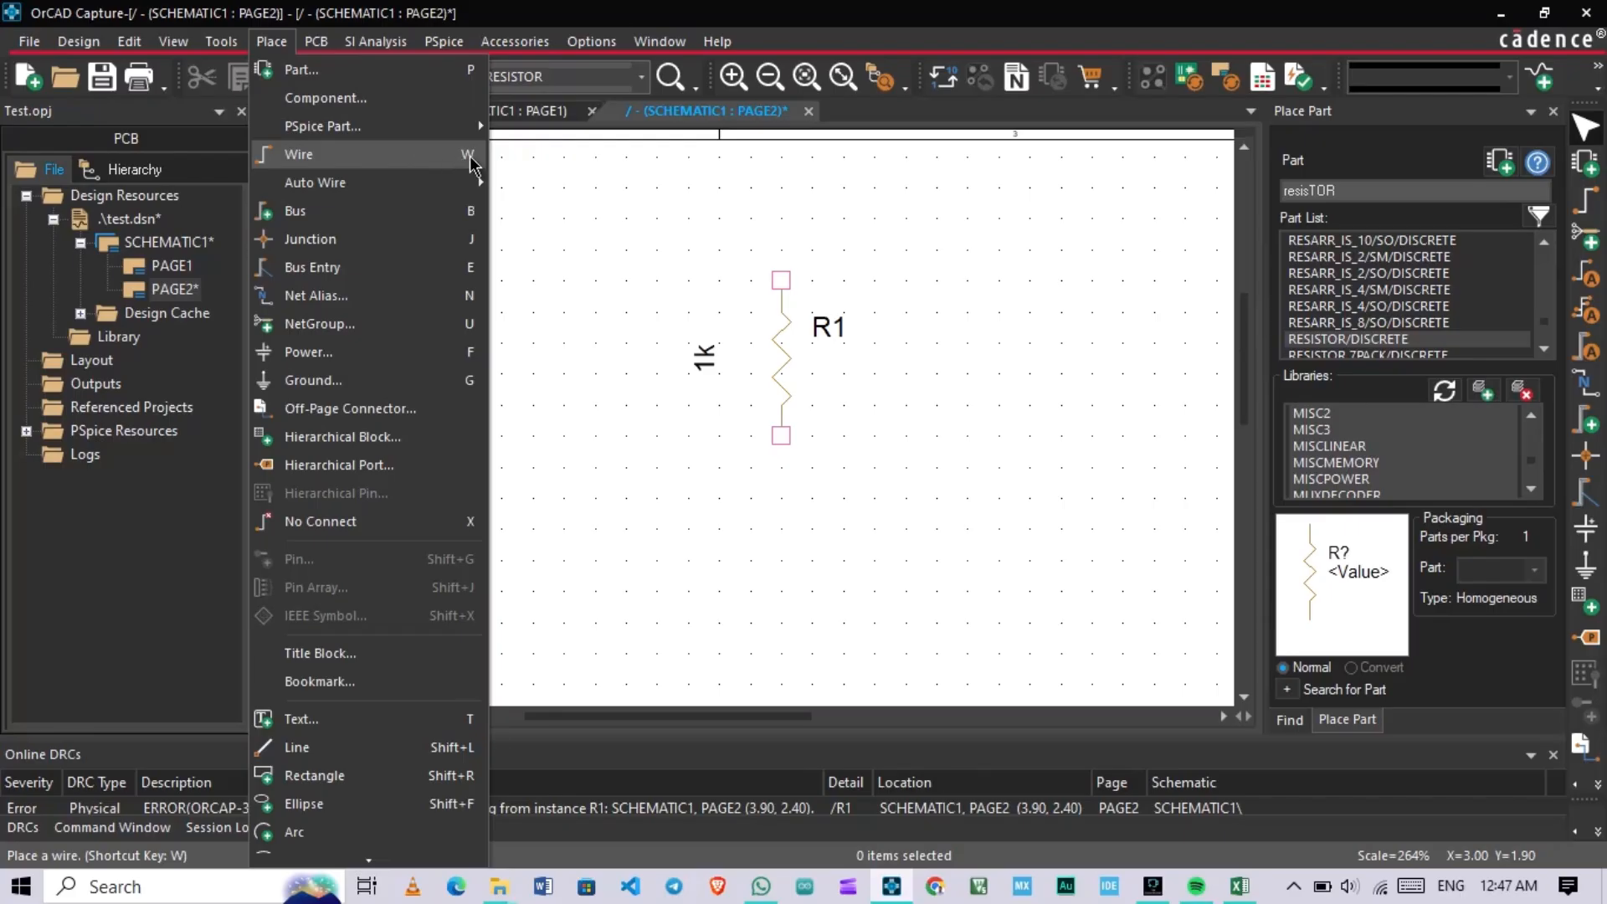
left_click(710, 195)
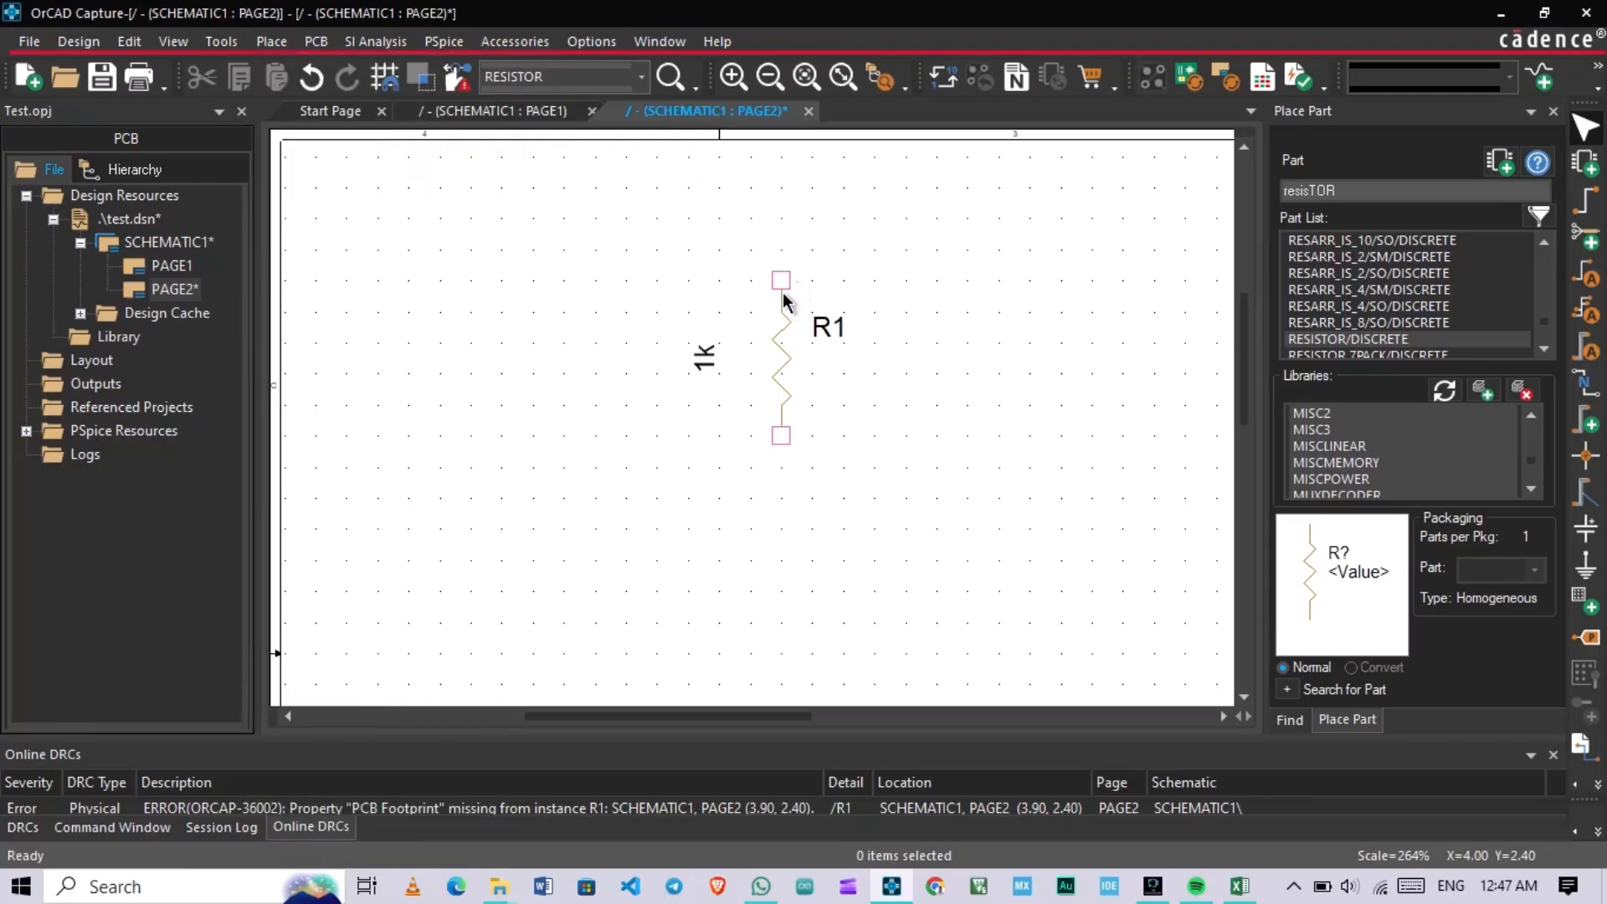
Step: Wire R1's upper pin to its lower pin with a rectangular loop to the right of the resistor
key("w")
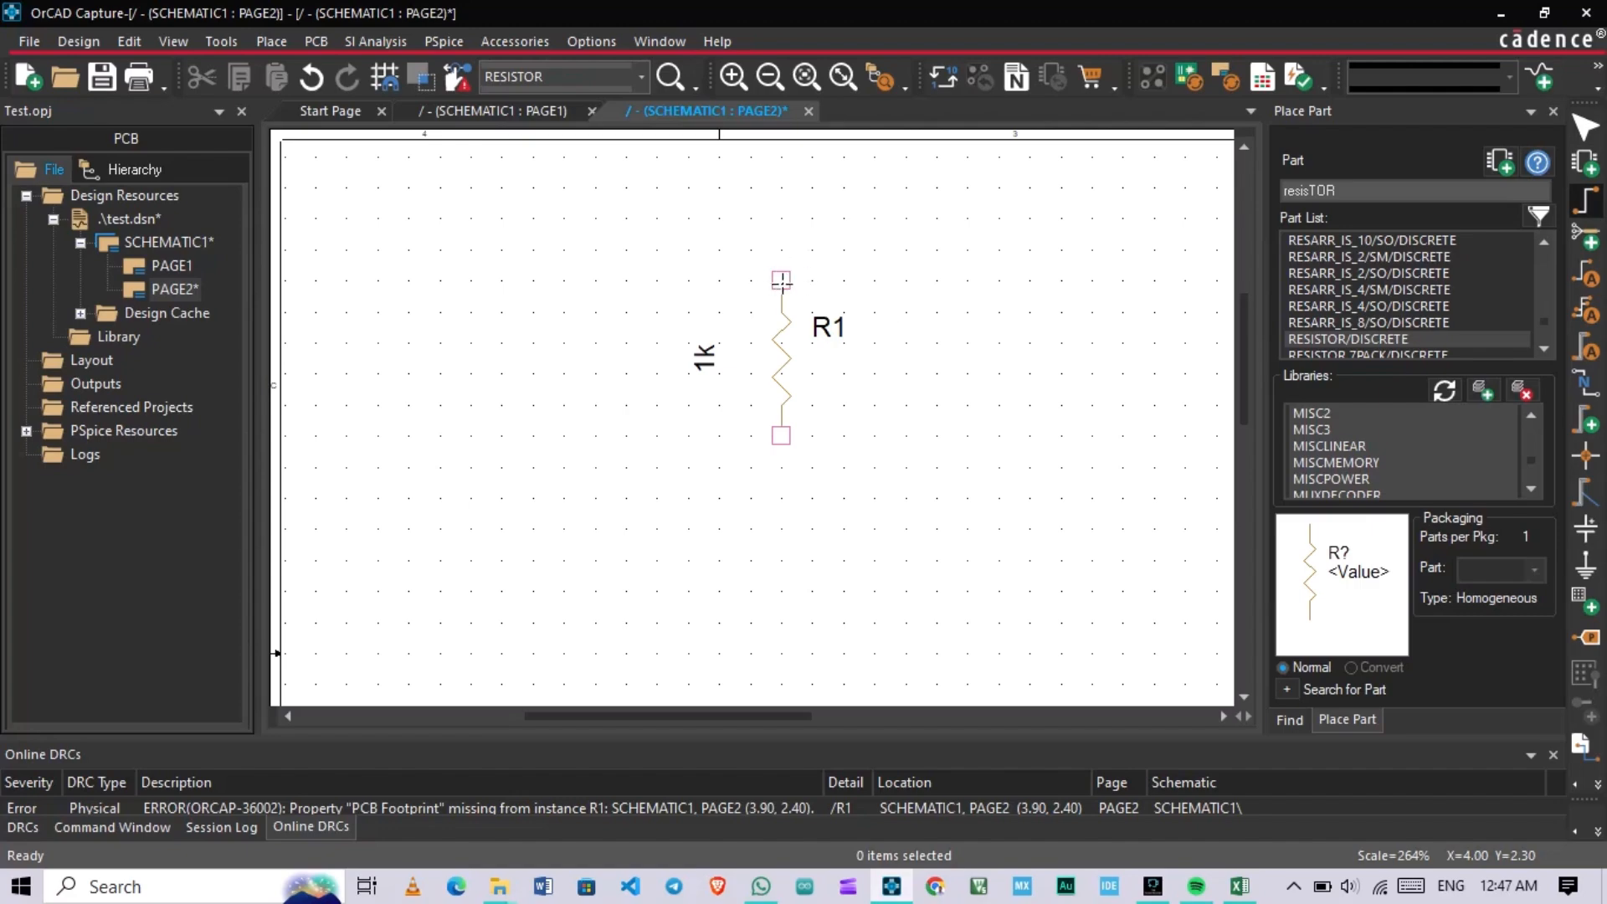
left_click(780, 282)
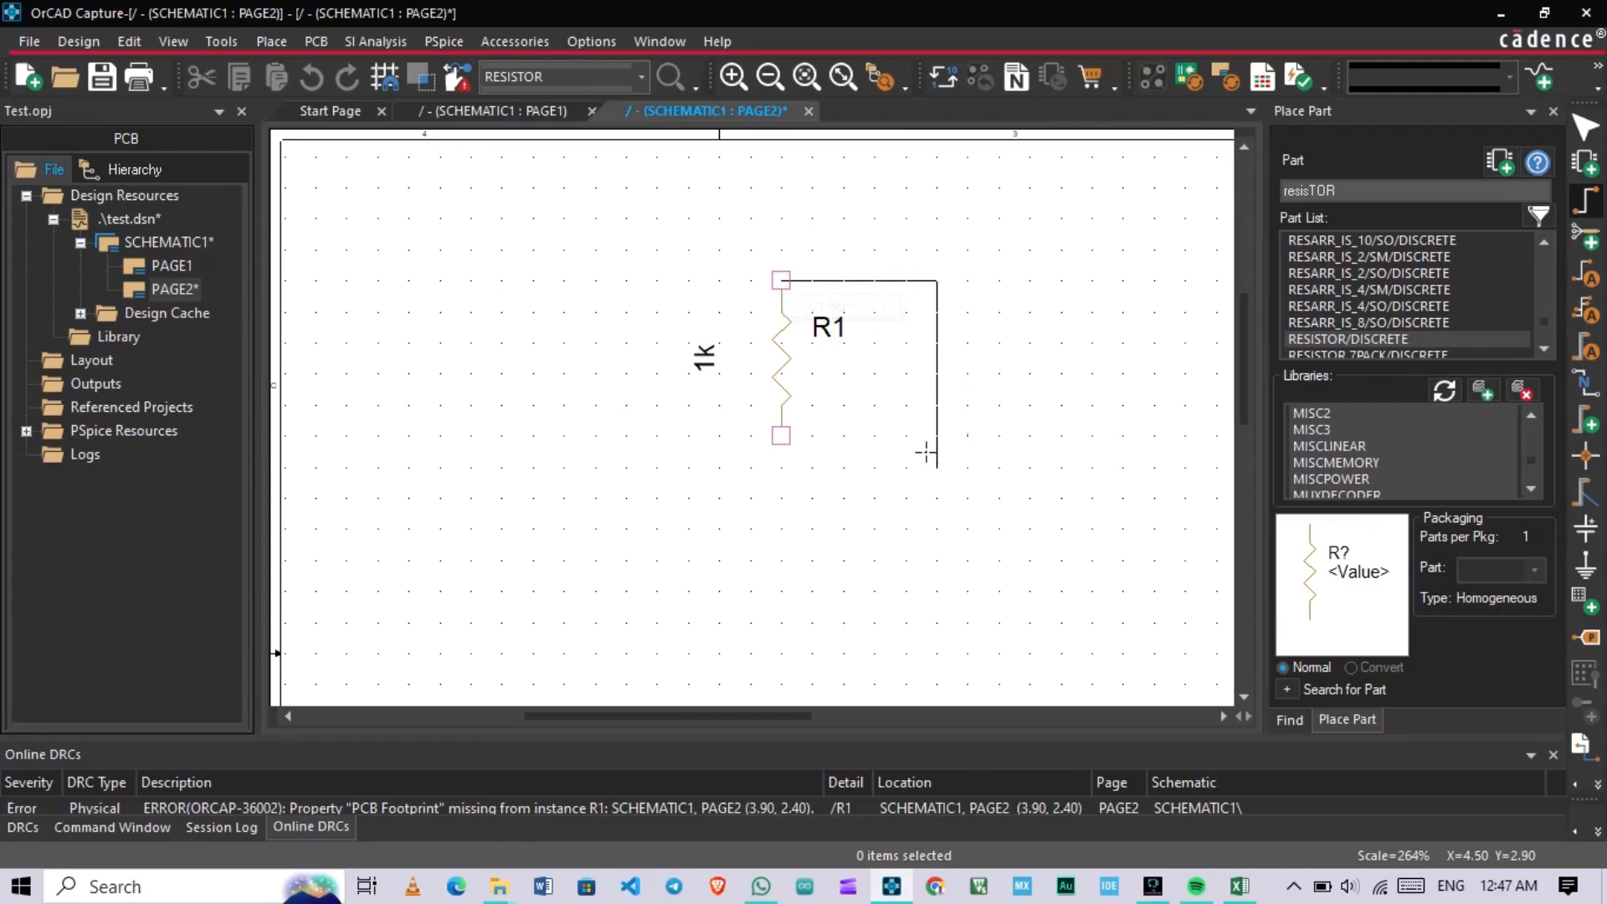
left_click(969, 279)
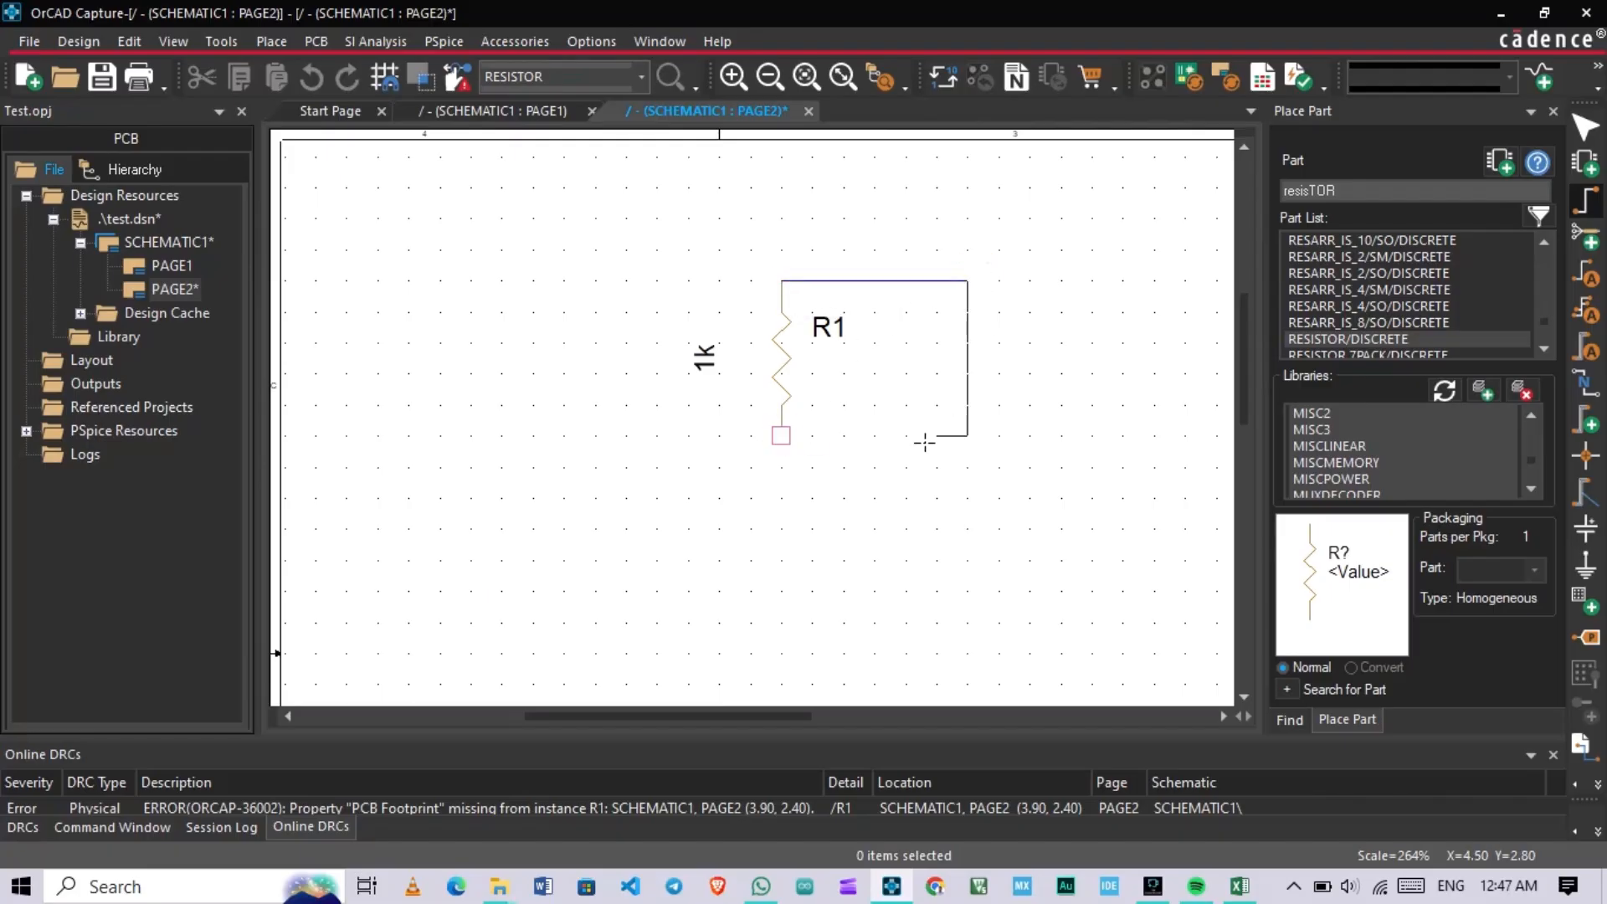
left_click(781, 435)
key("Escape")
left_click(818, 495)
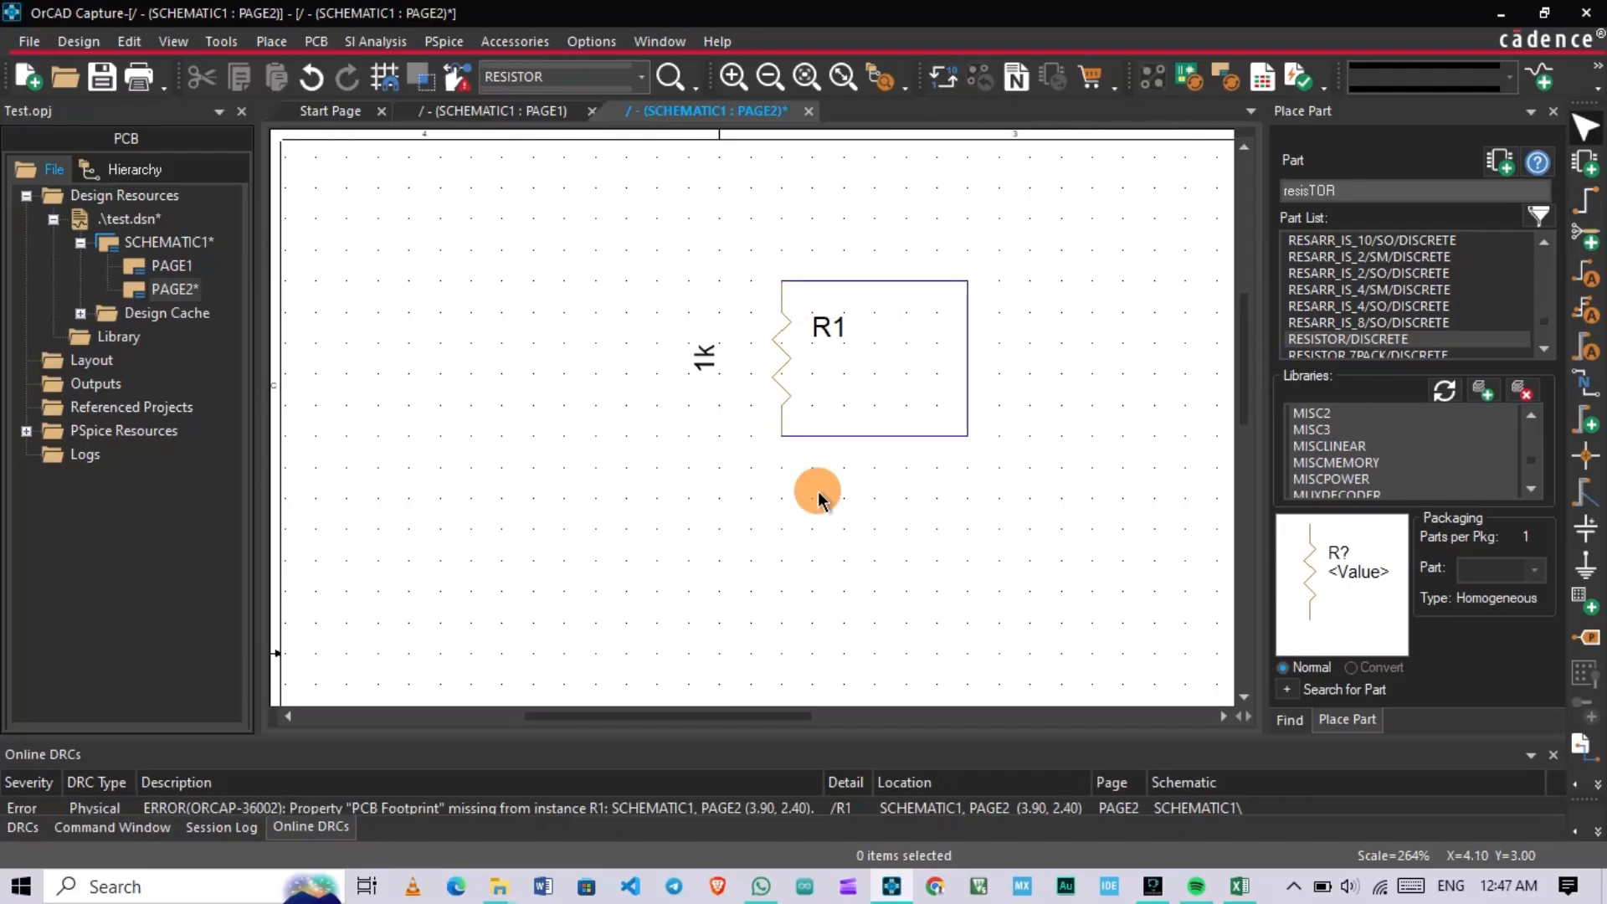
Step: Place the text vnngdg in the default font just above the upper wire of R1's loop
left_click(223, 42)
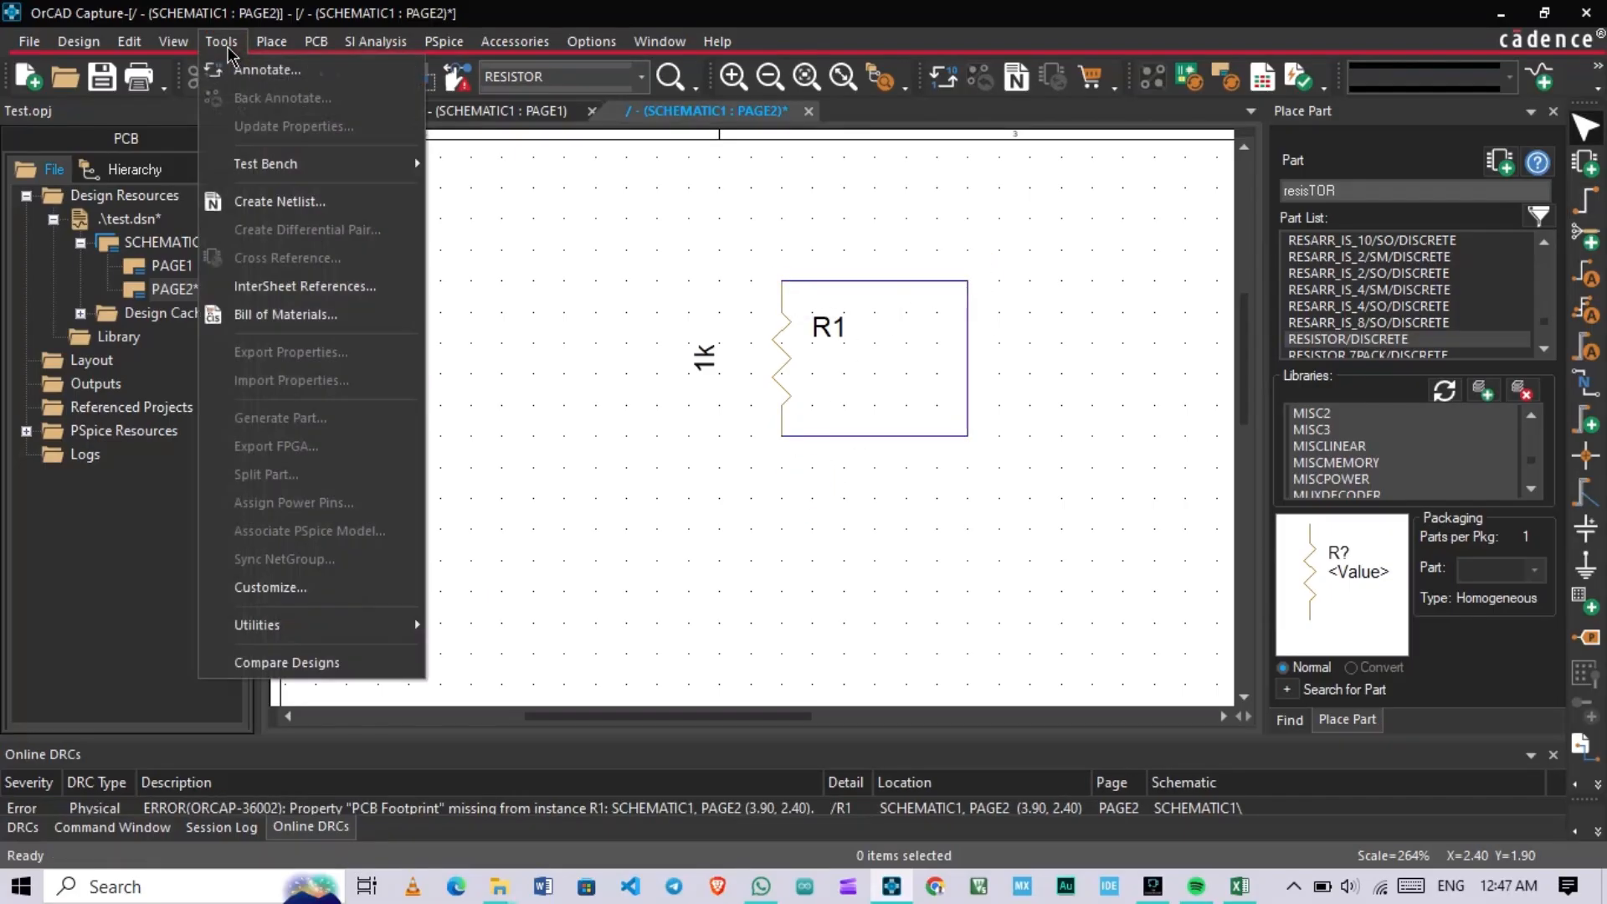
left_click(274, 51)
left_click(274, 48)
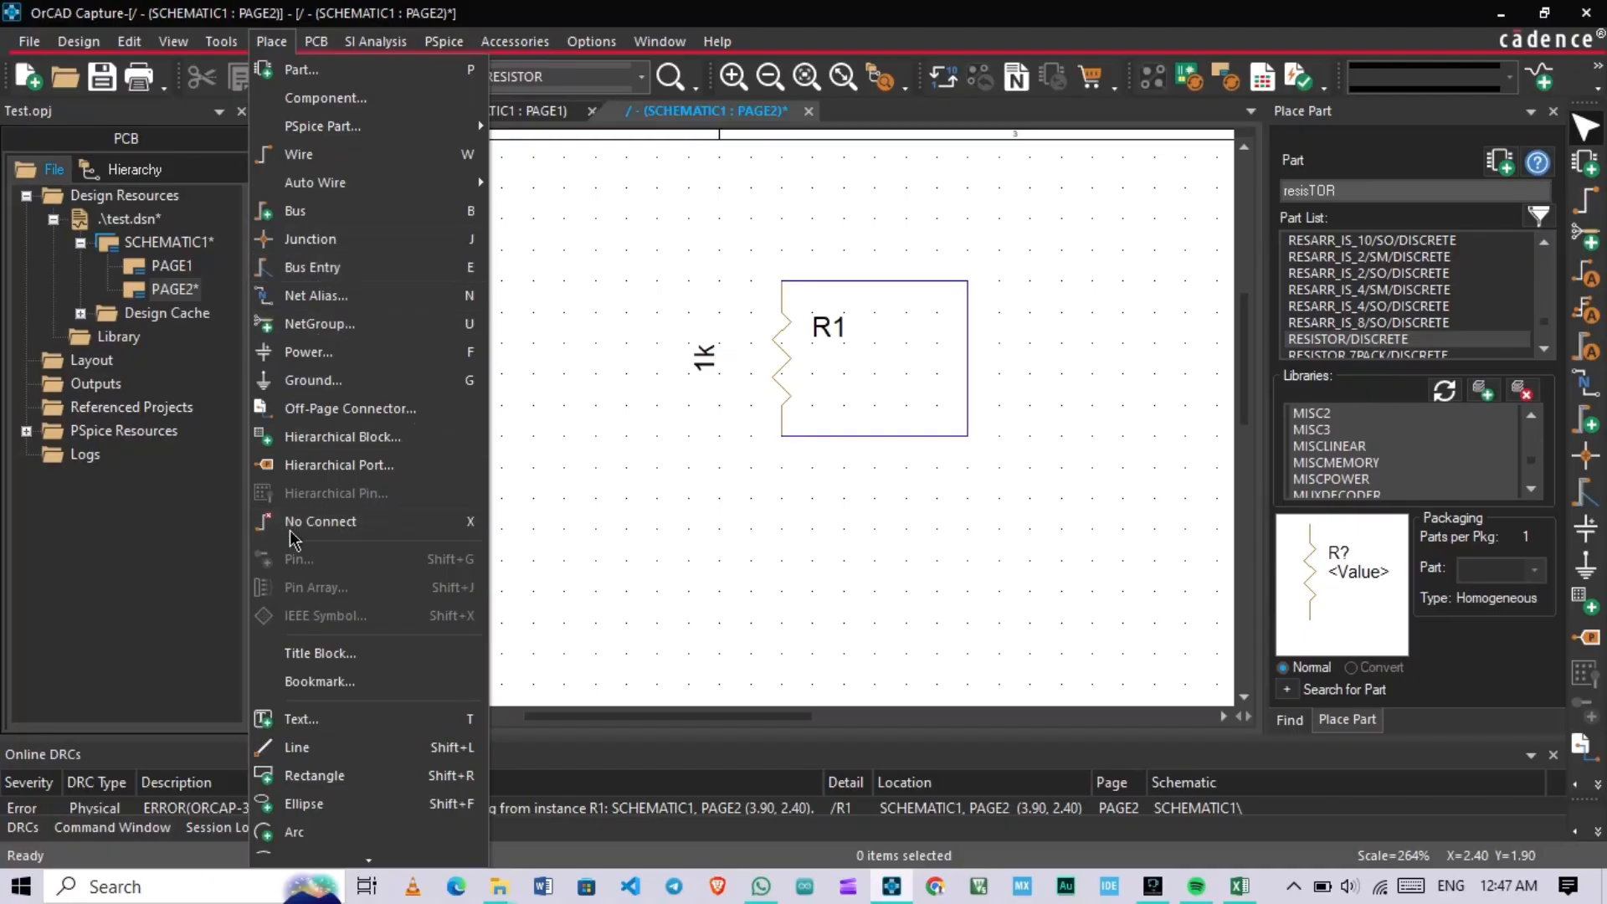
scroll(344, 566, "down", 5)
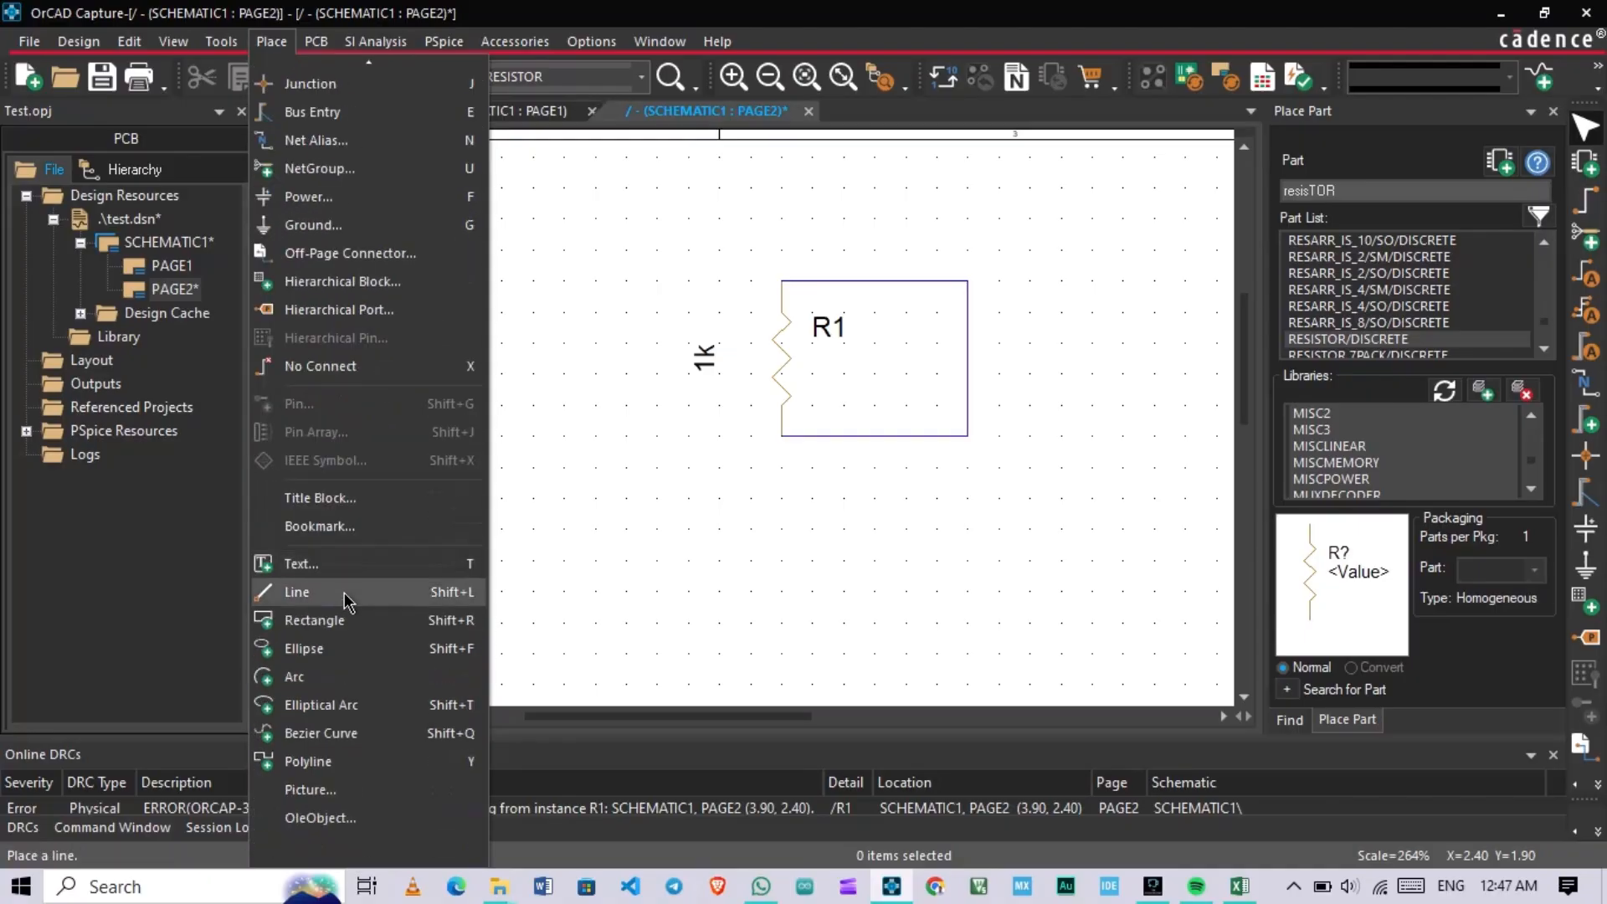
scroll(344, 613, "up", 5)
scroll(342, 622, "down", 3)
scroll(344, 622, "down", 2)
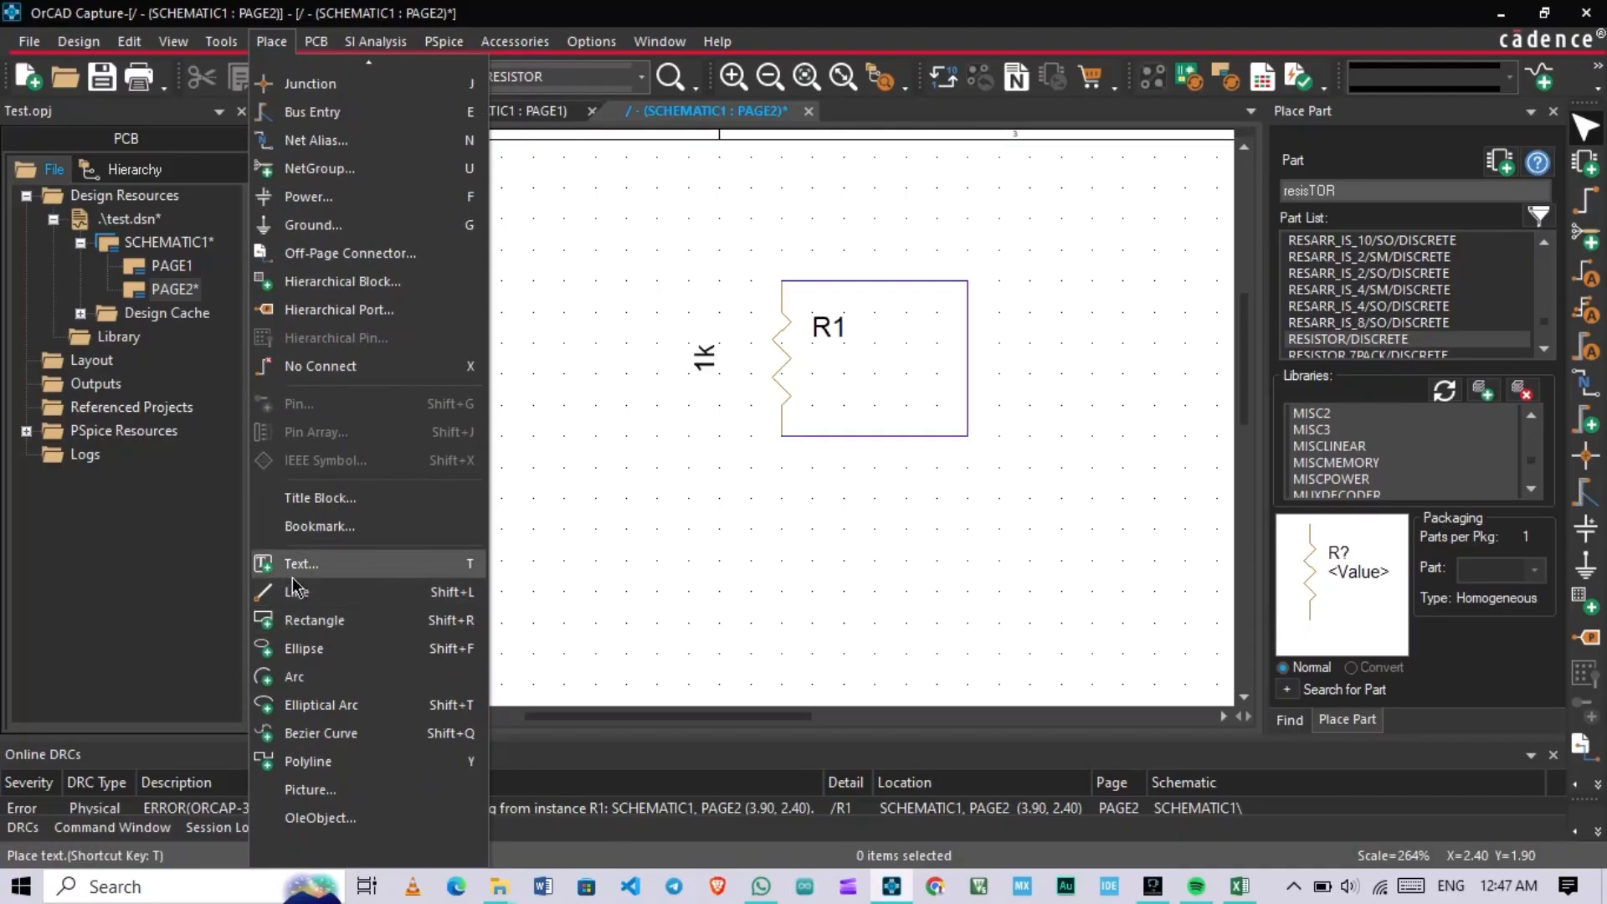
left_click(318, 568)
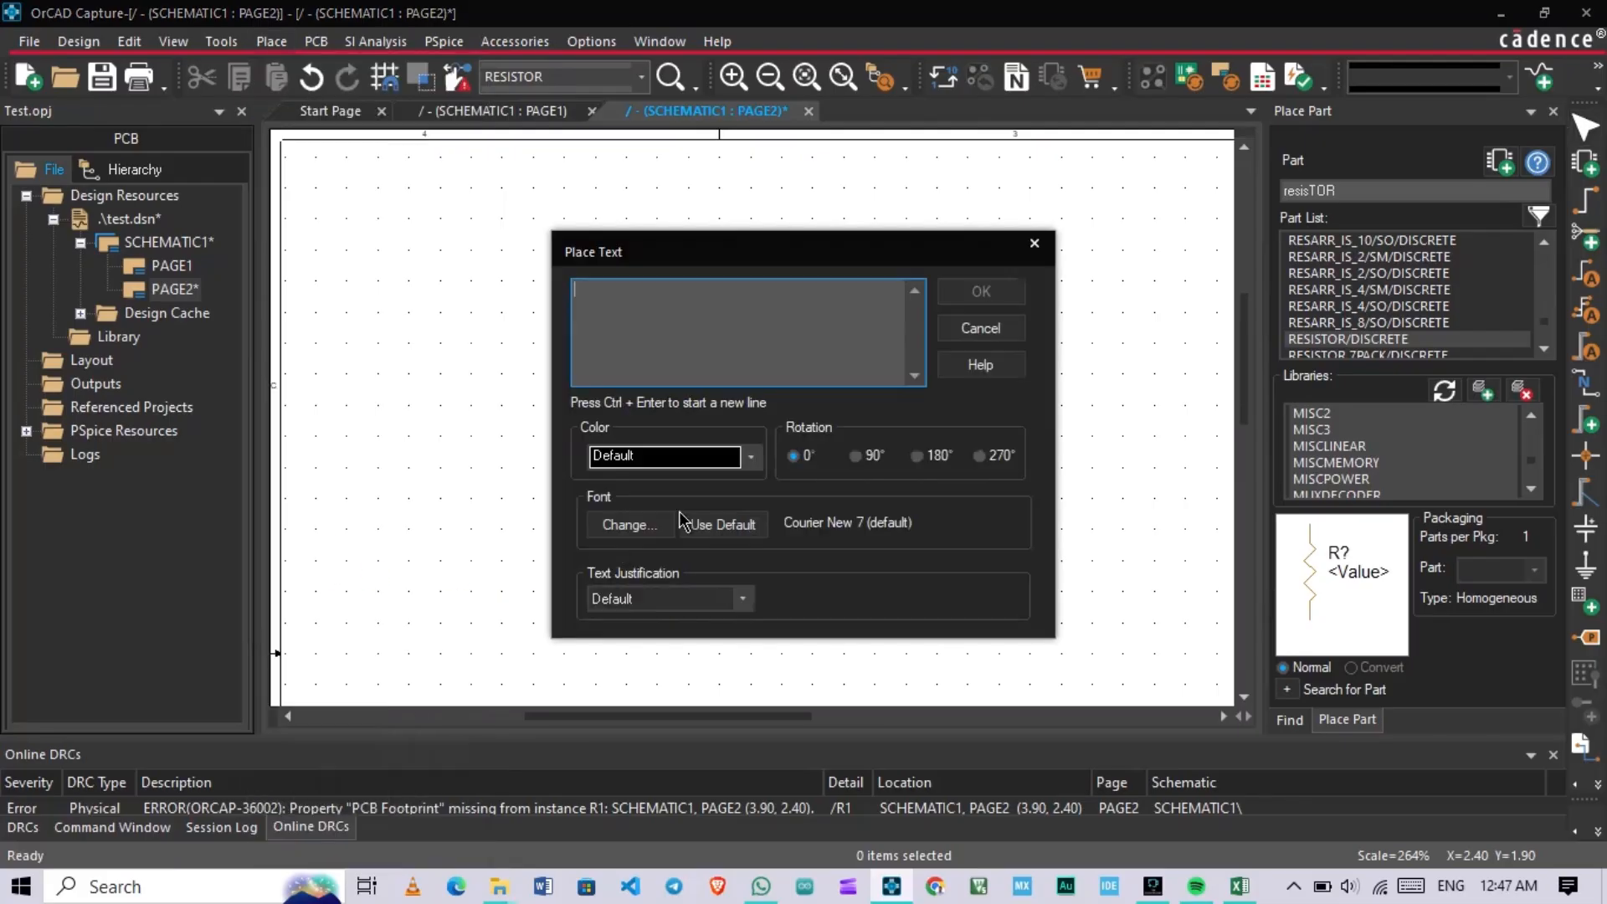
type("vnngdg")
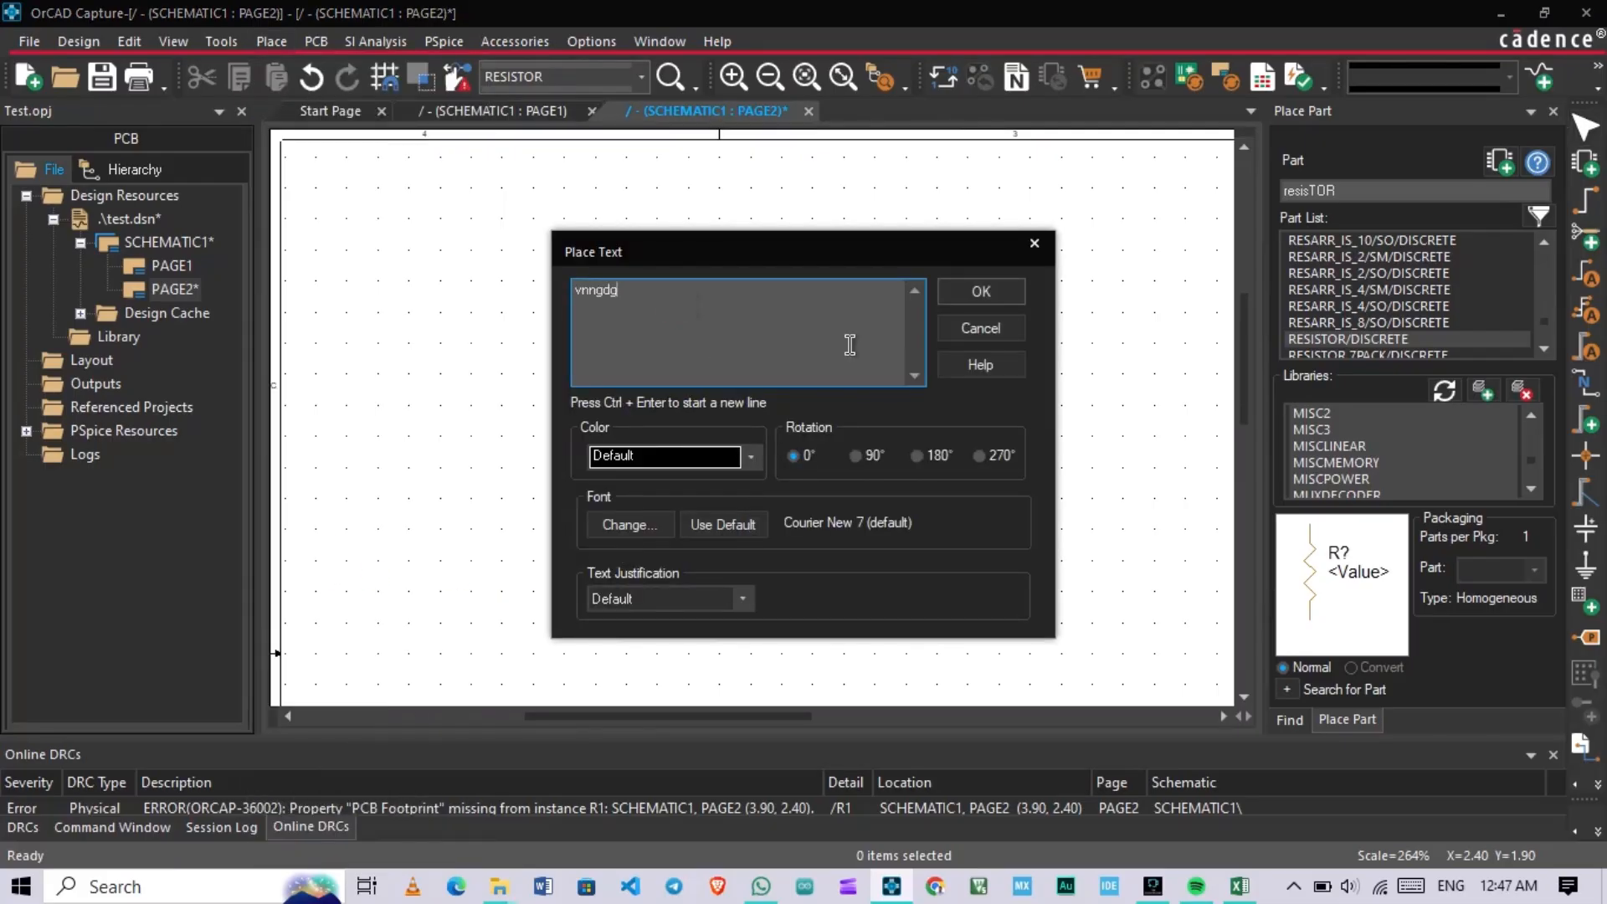
left_click(959, 293)
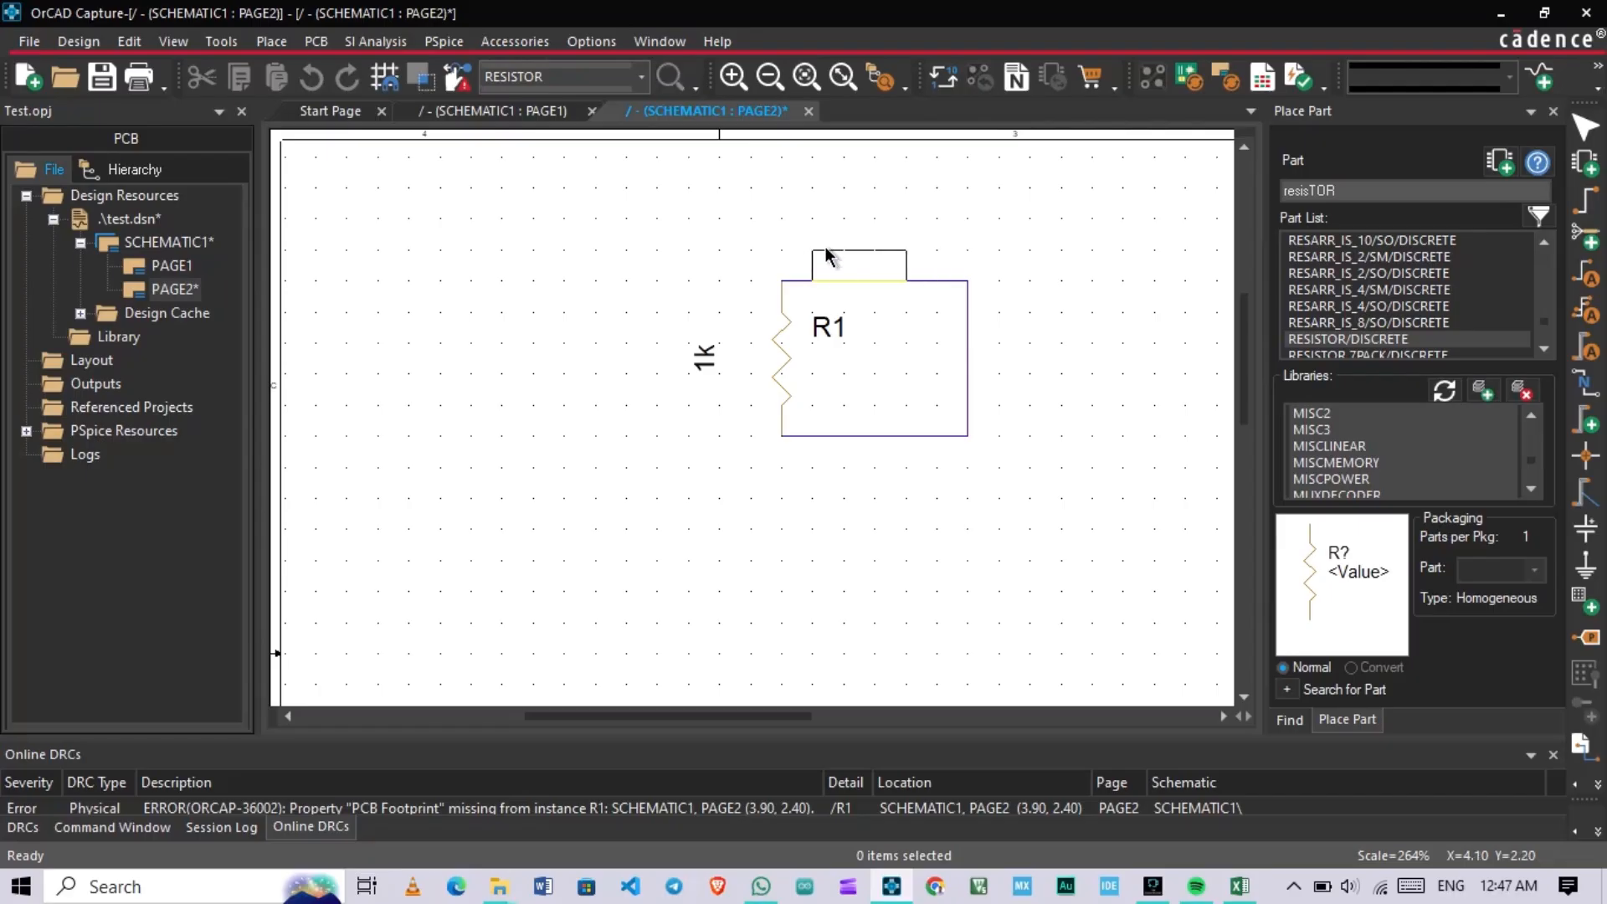
left_click(826, 255)
key("Escape")
key("Escape")
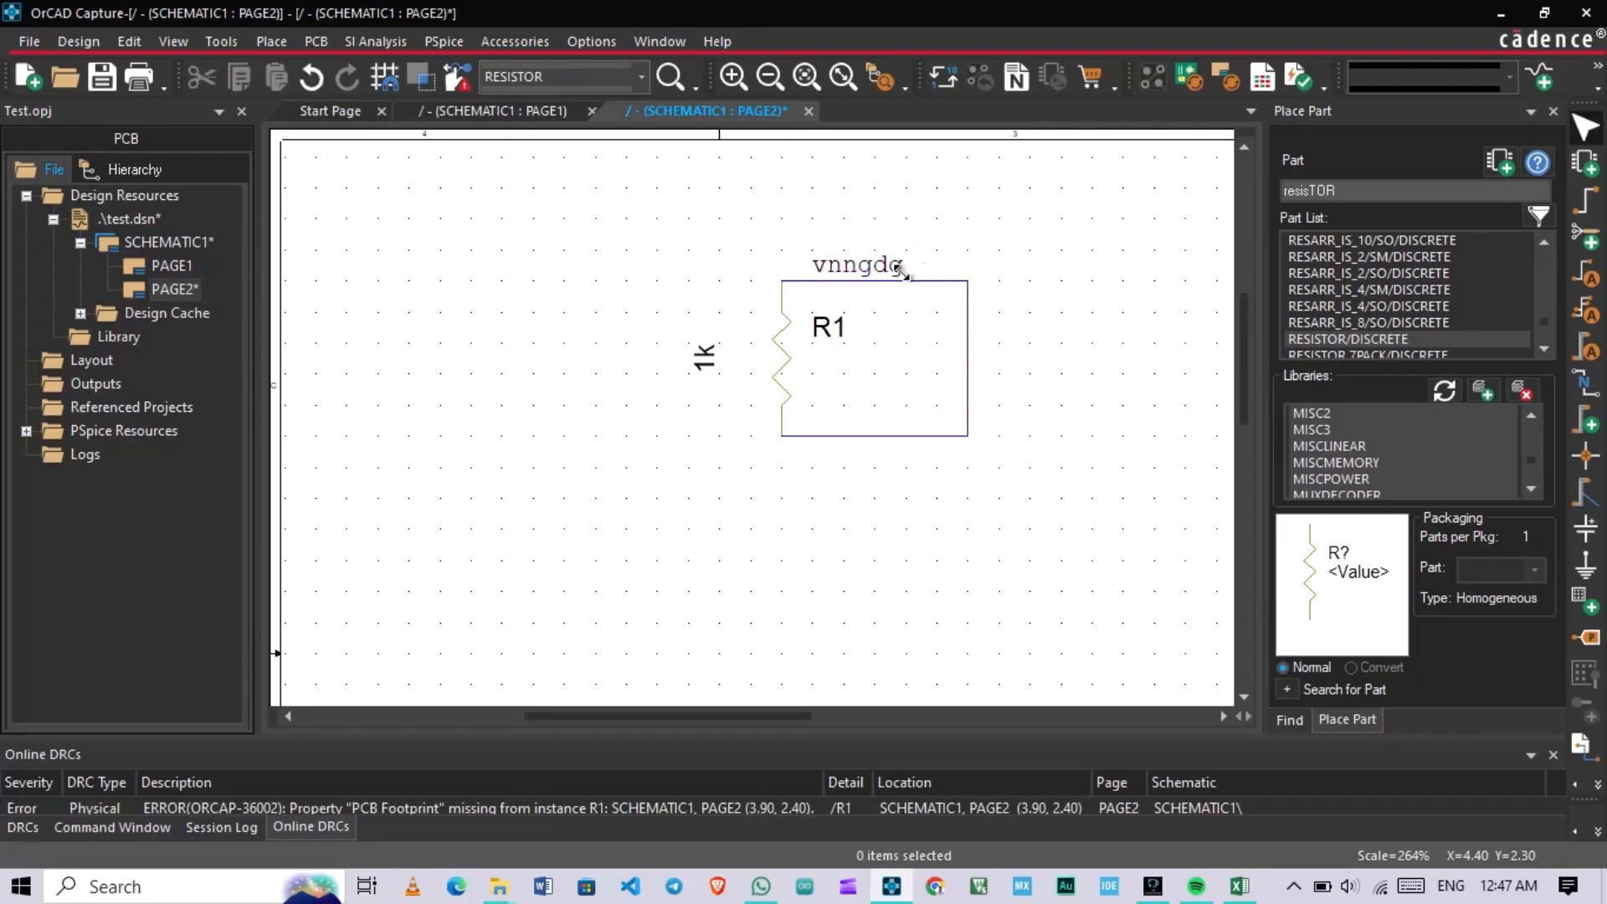
left_click(221, 41)
left_click(271, 41)
scroll(331, 403, "down", 1)
left_click(273, 40)
scroll(340, 378, "down", 1)
scroll(341, 384, "down", 1)
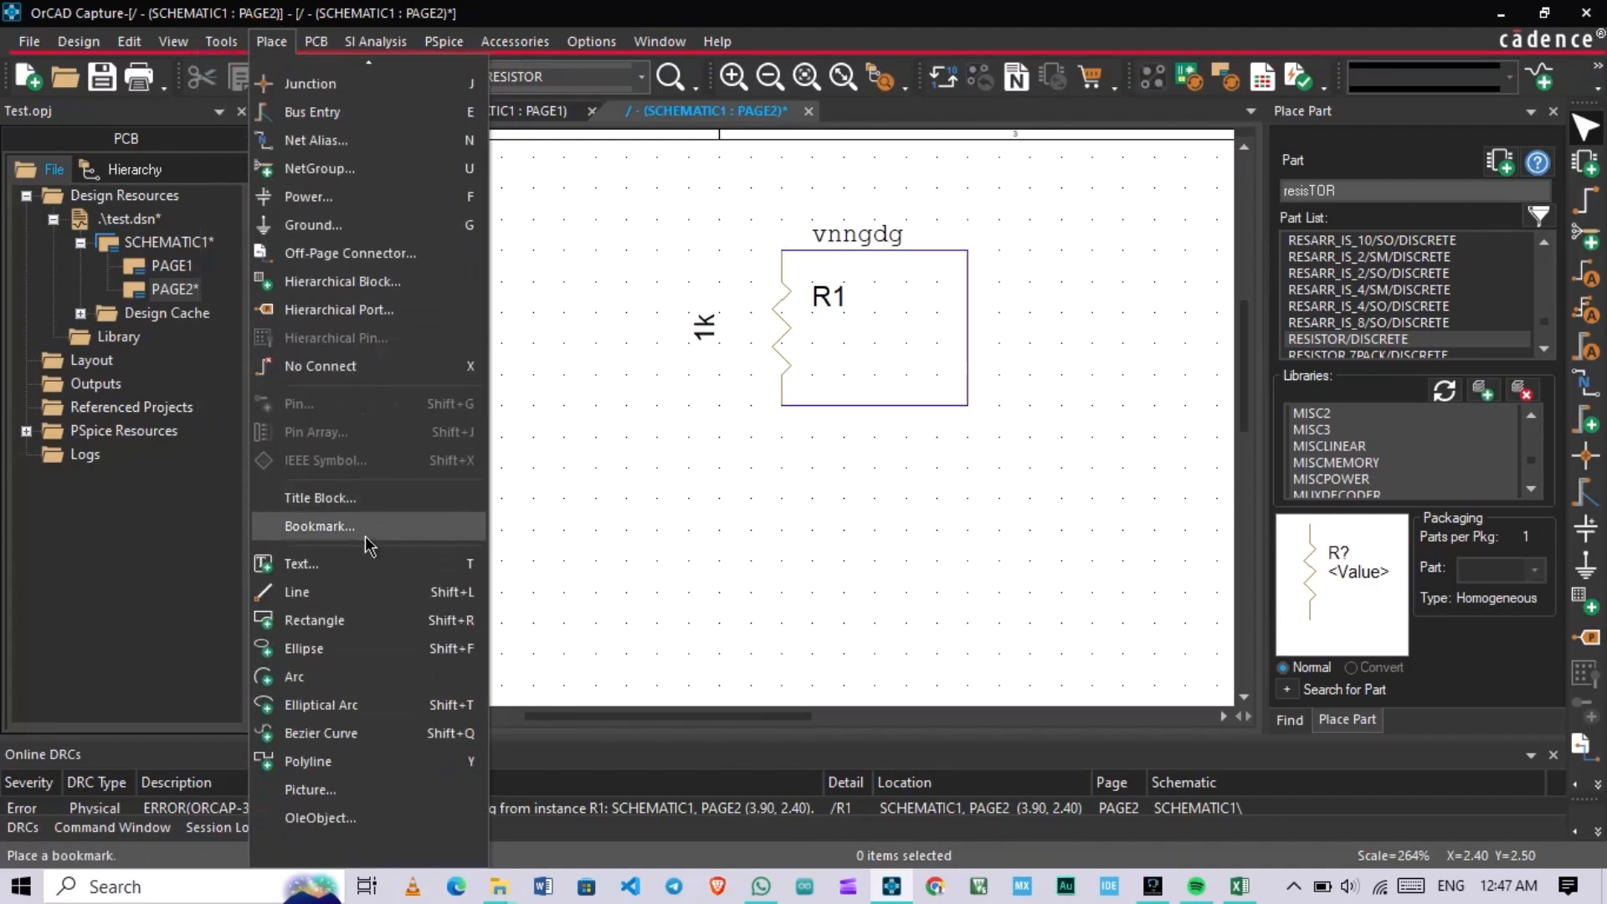
scroll(378, 500, "up", 4)
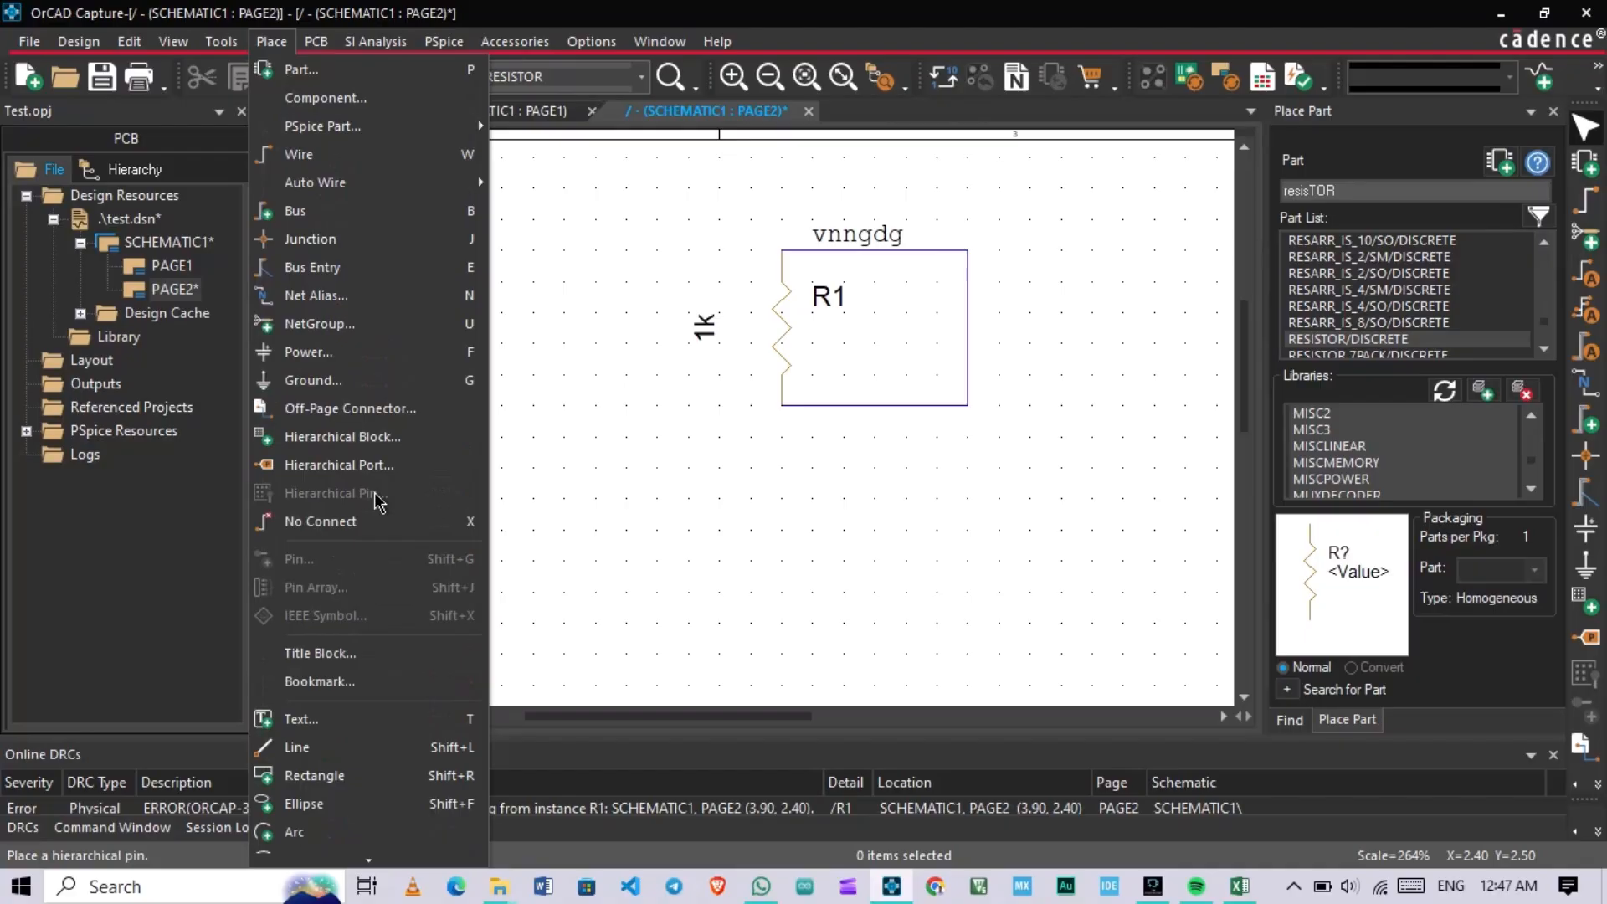
left_click(318, 43)
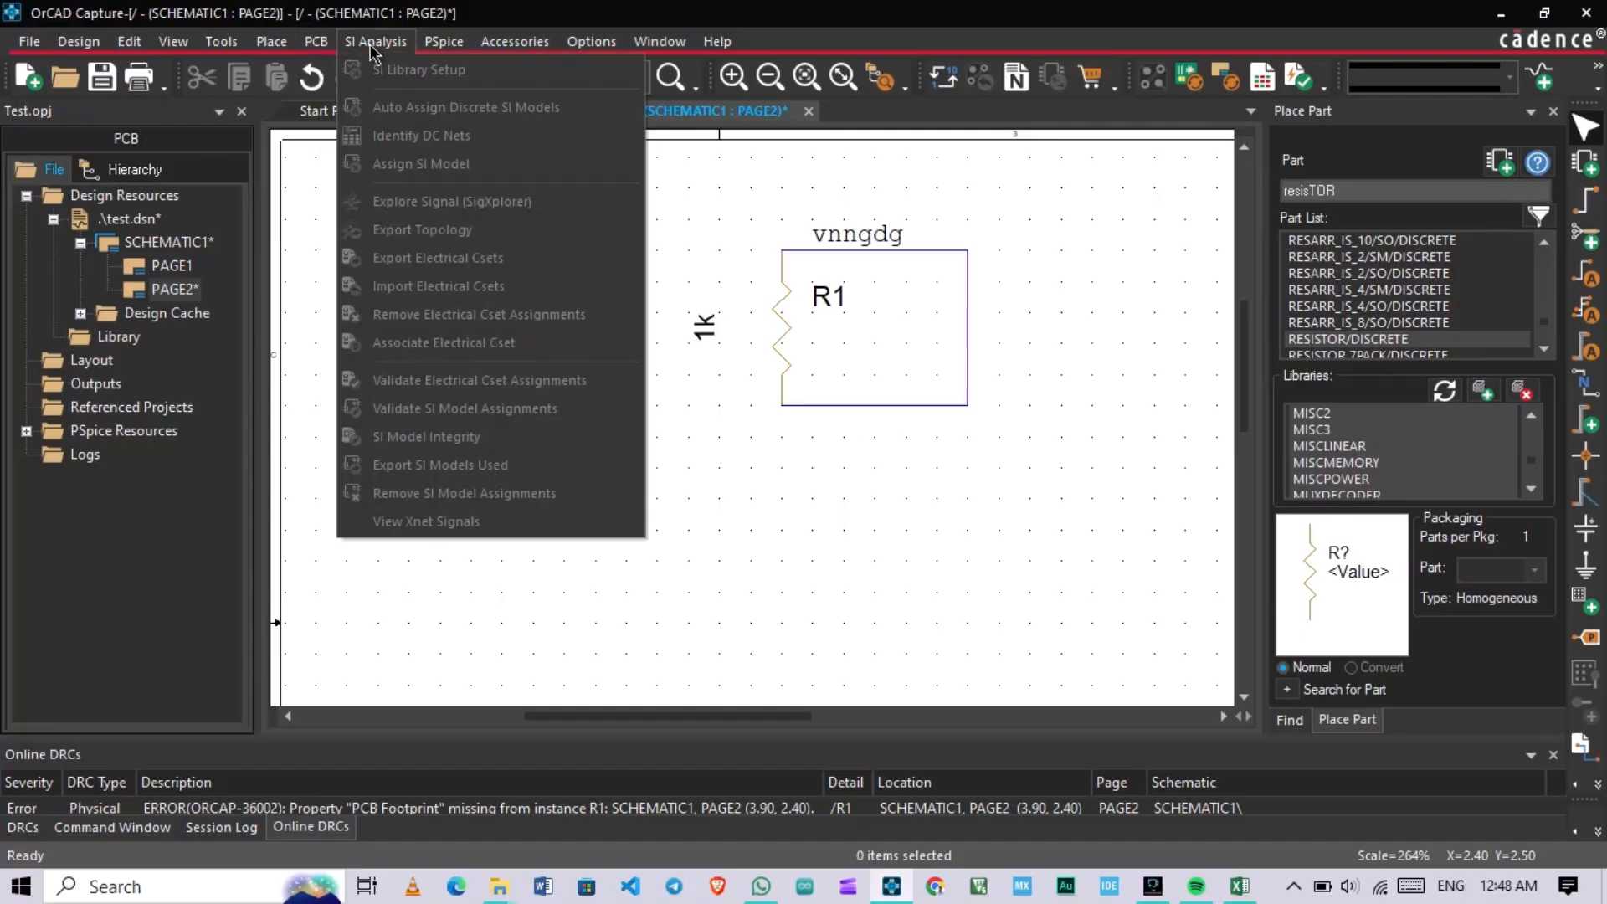
mouse_move(184, 52)
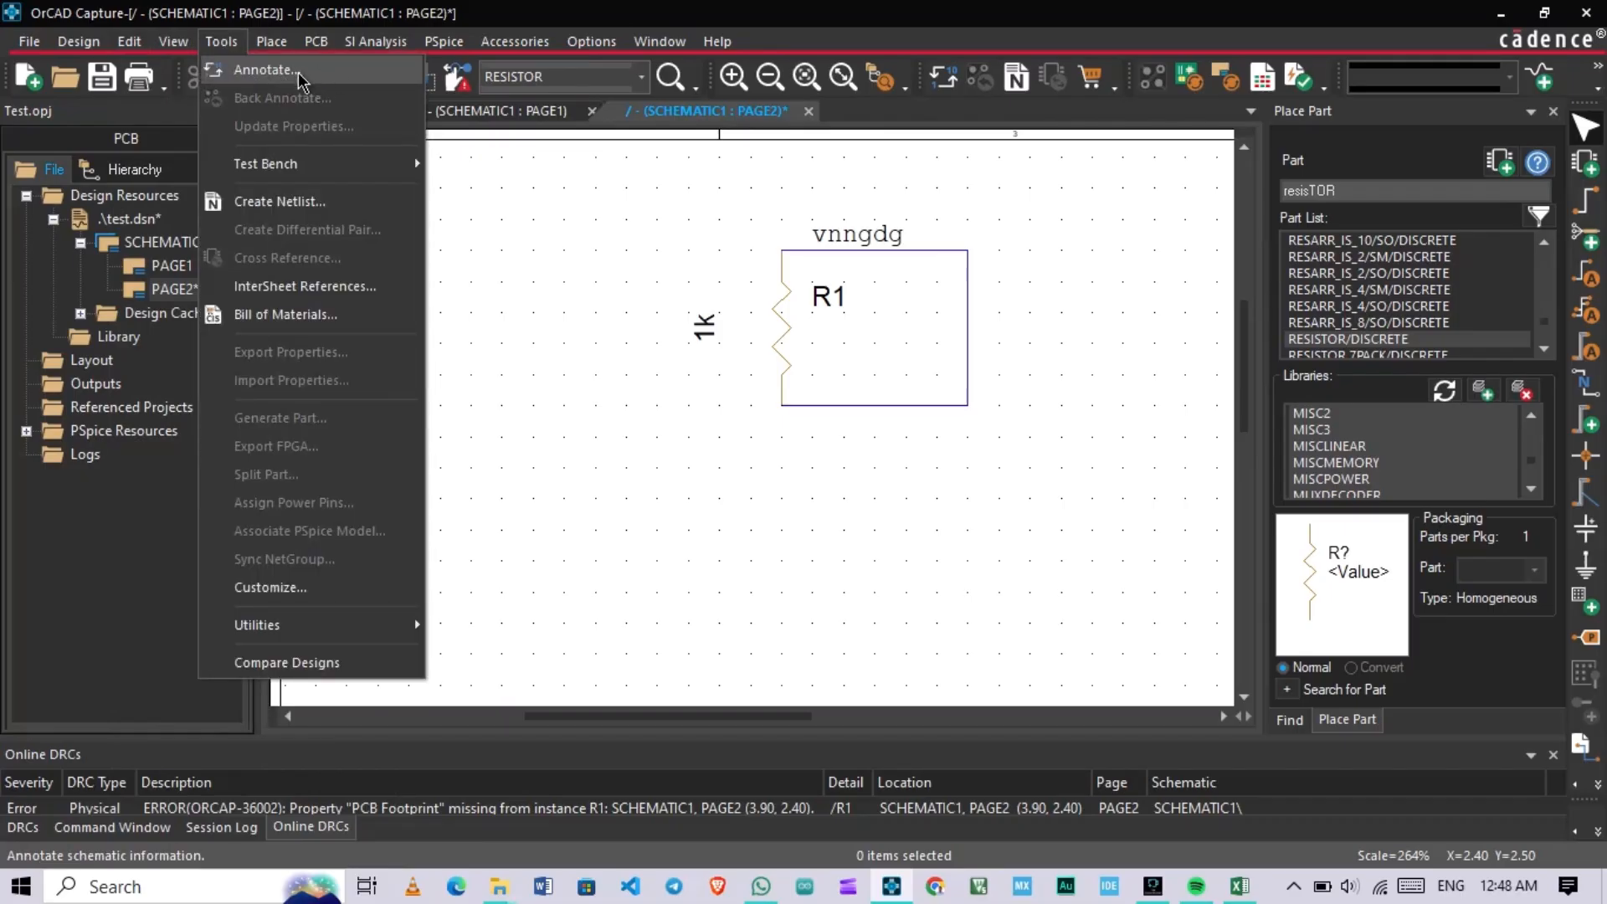
left_click(468, 191)
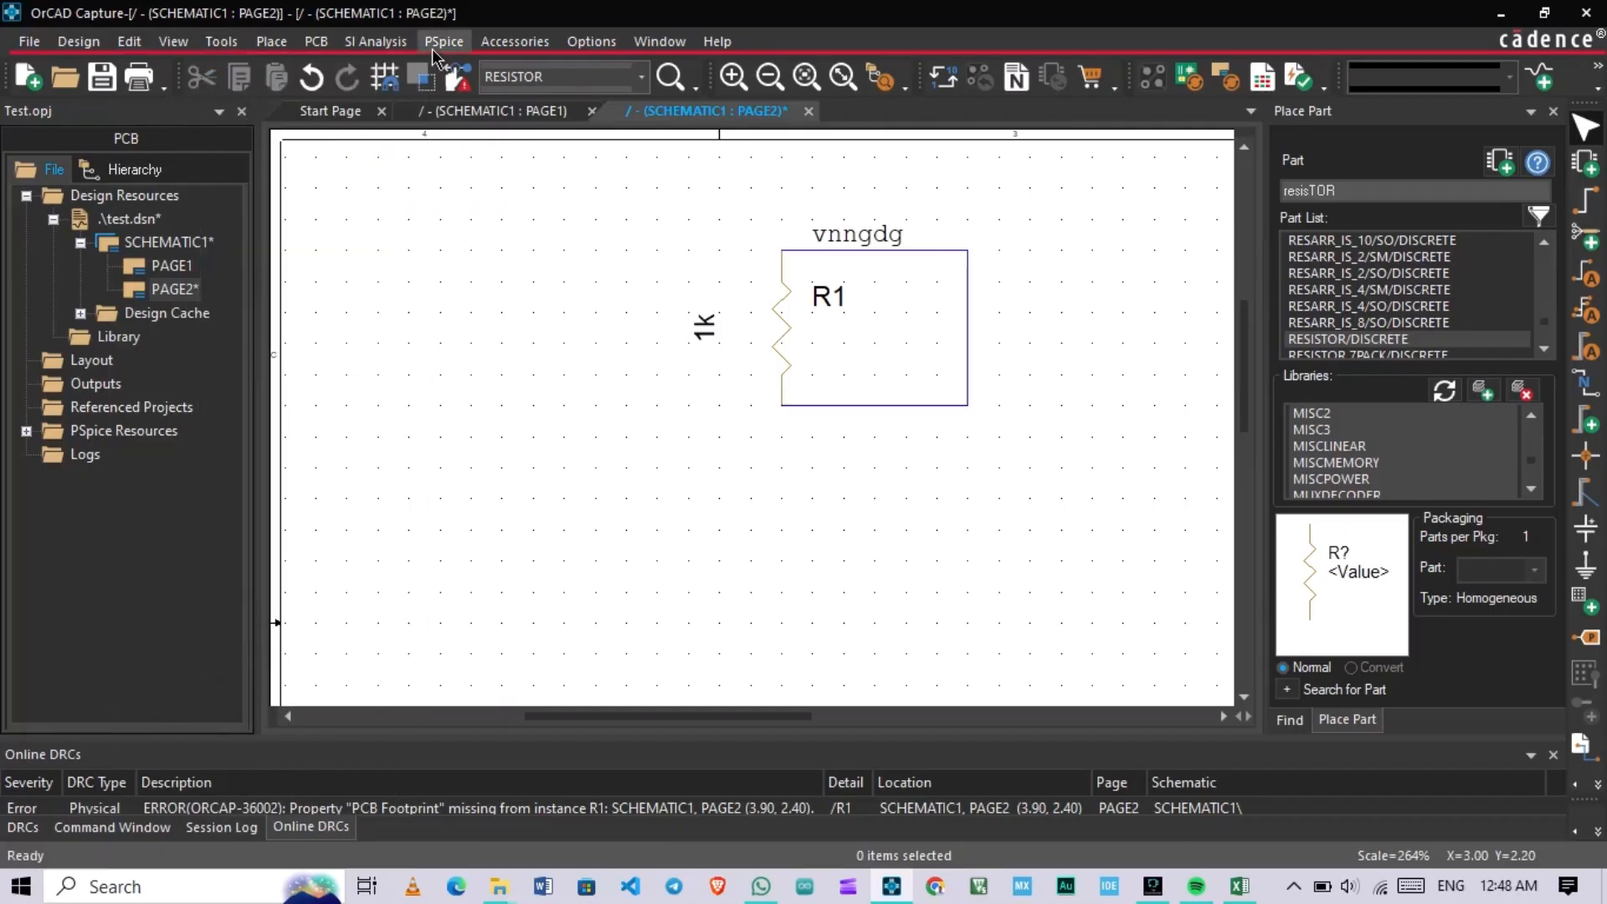
left_click(442, 41)
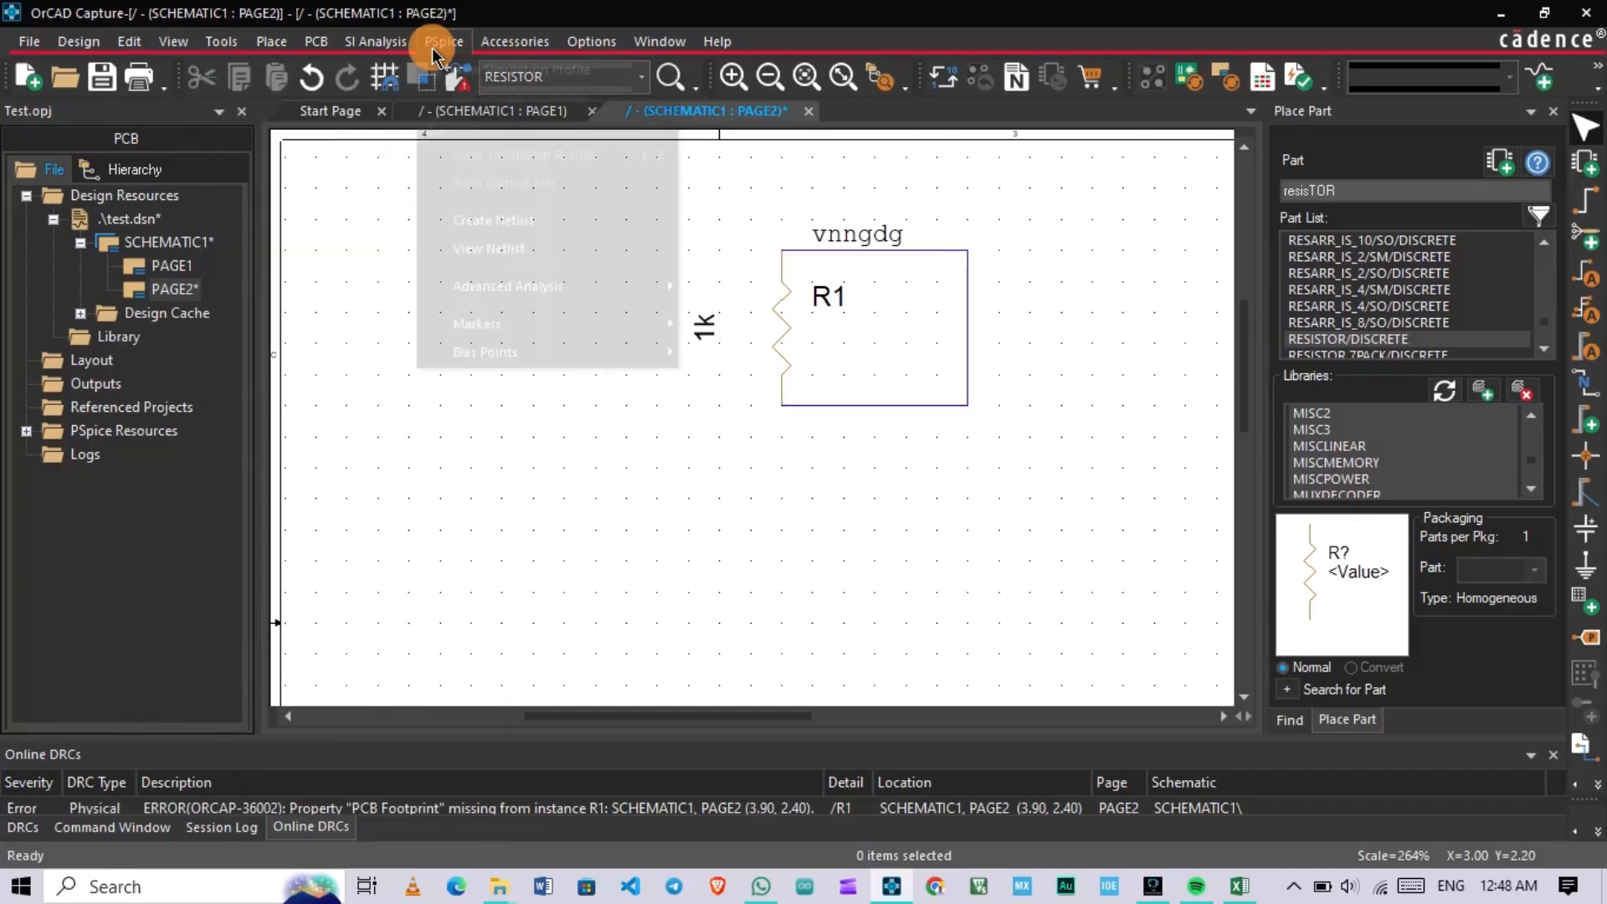
left_click(467, 401)
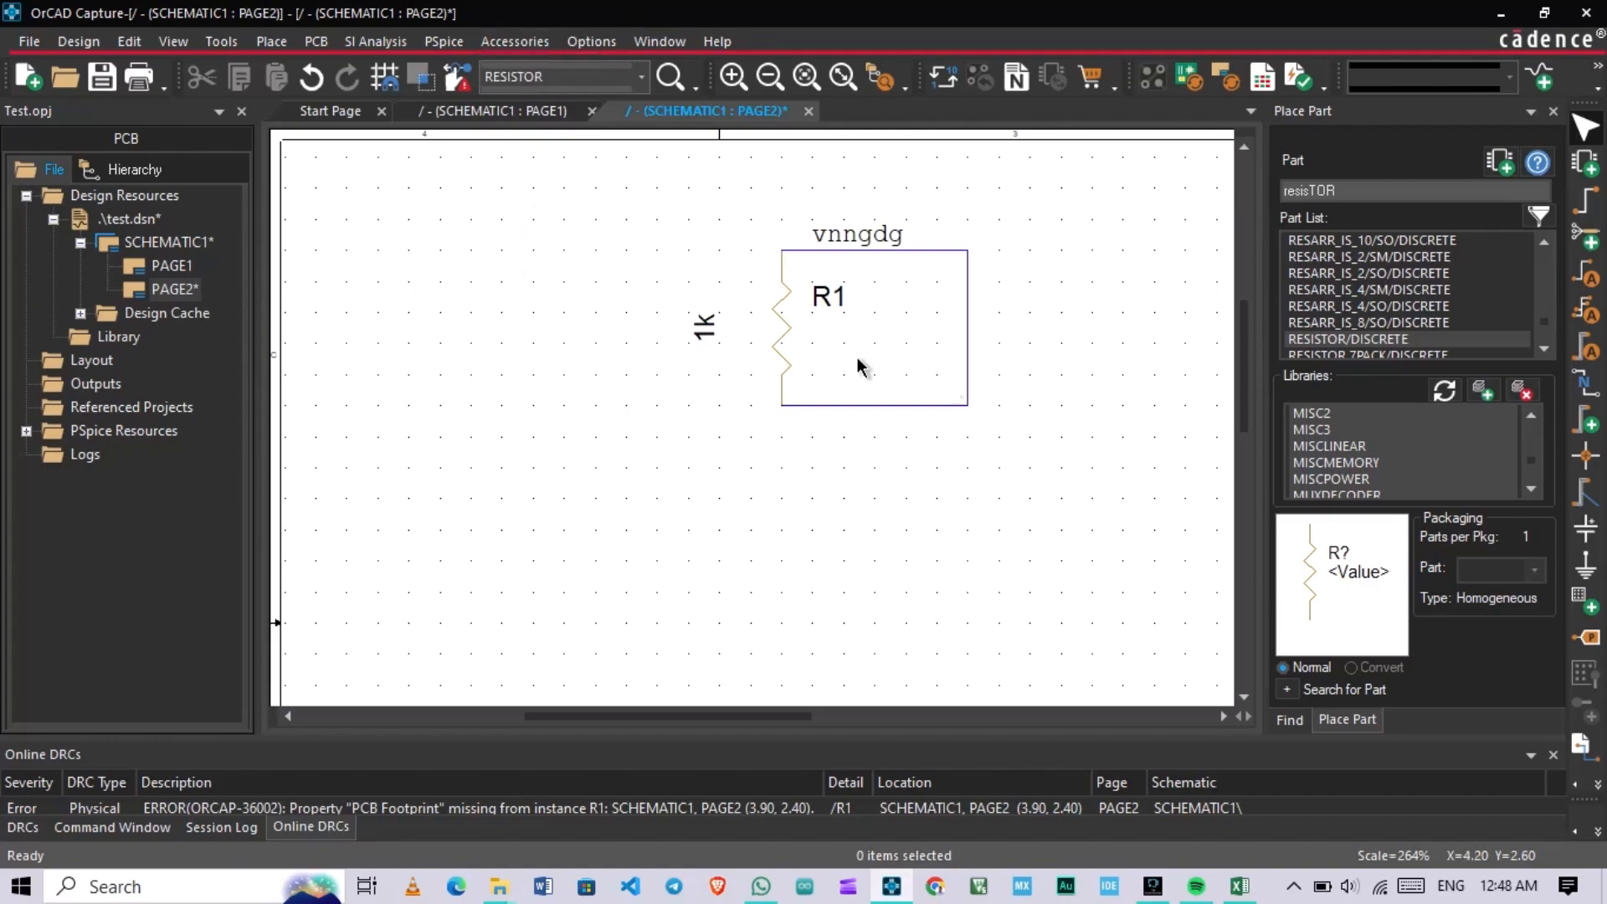
Step: Delete R1 together with its labels, the wire loop and the vnngdg text from PAGE2
left_click_drag(667, 209, 1011, 473)
key("Delete")
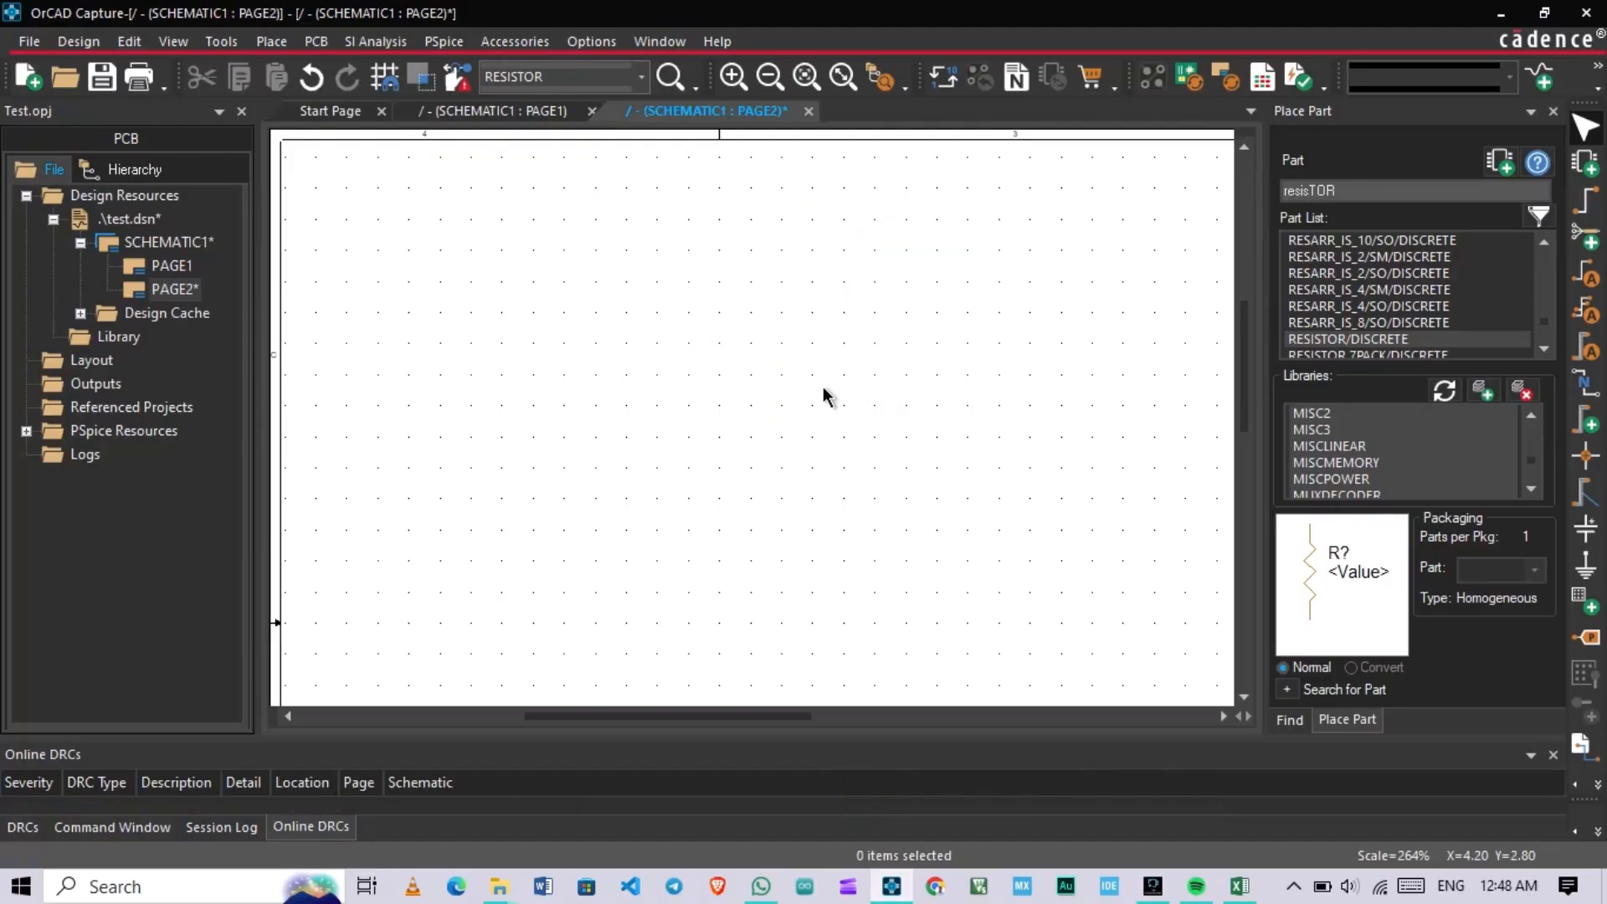
key("o")
key("o")
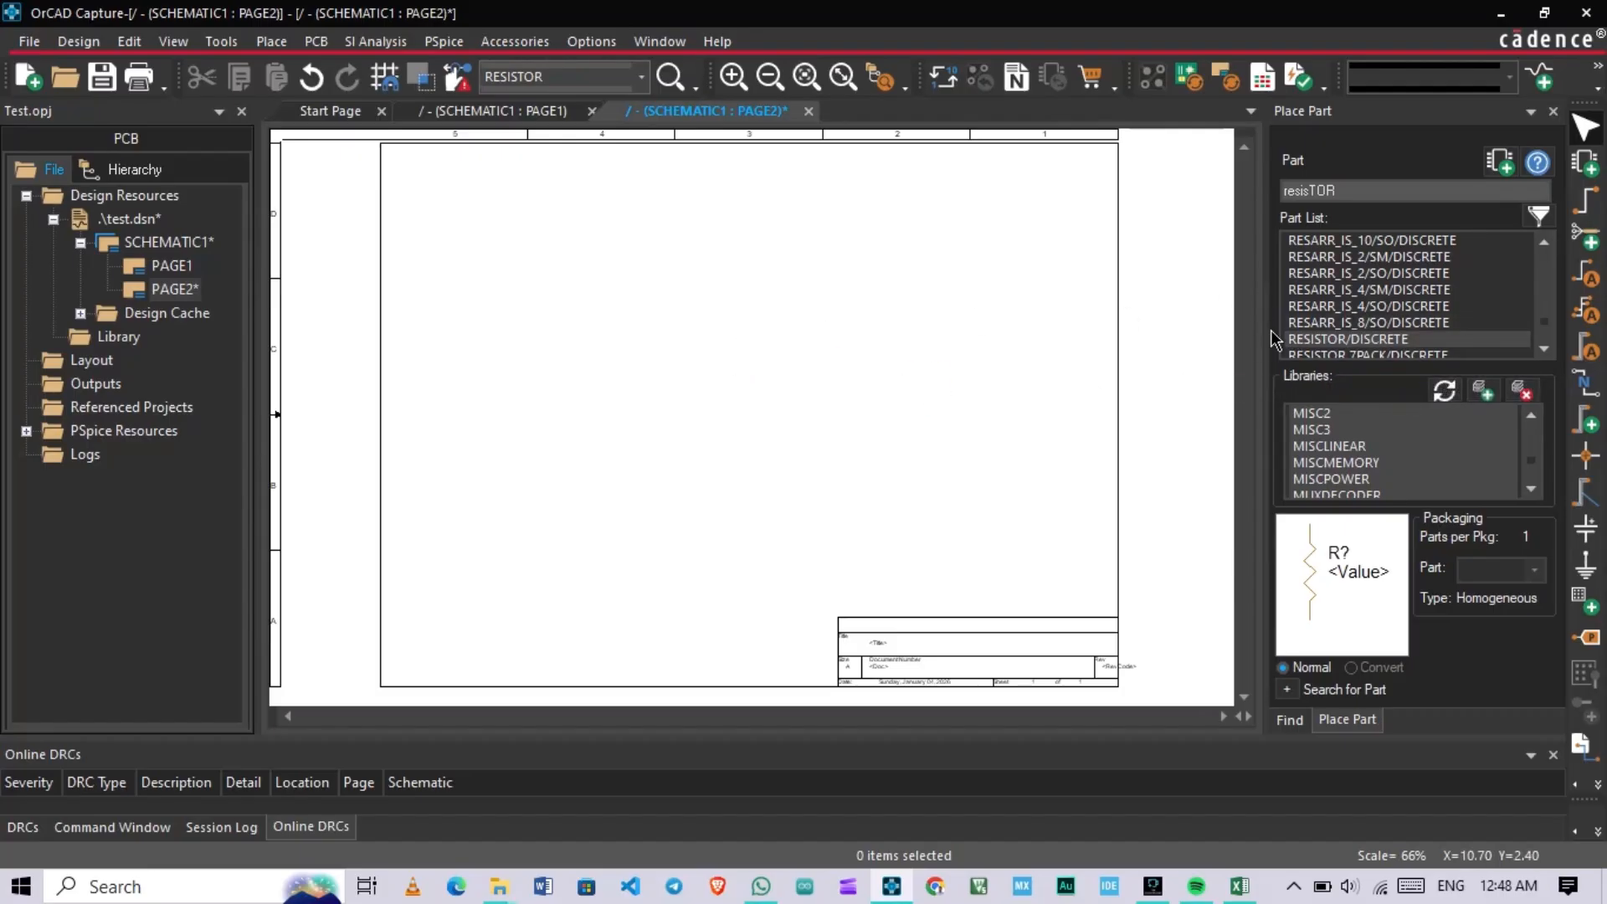
Step: Look through the list of loaded part libraries, from the MISC entries back up to AMPLIFIER
left_click(1394, 446)
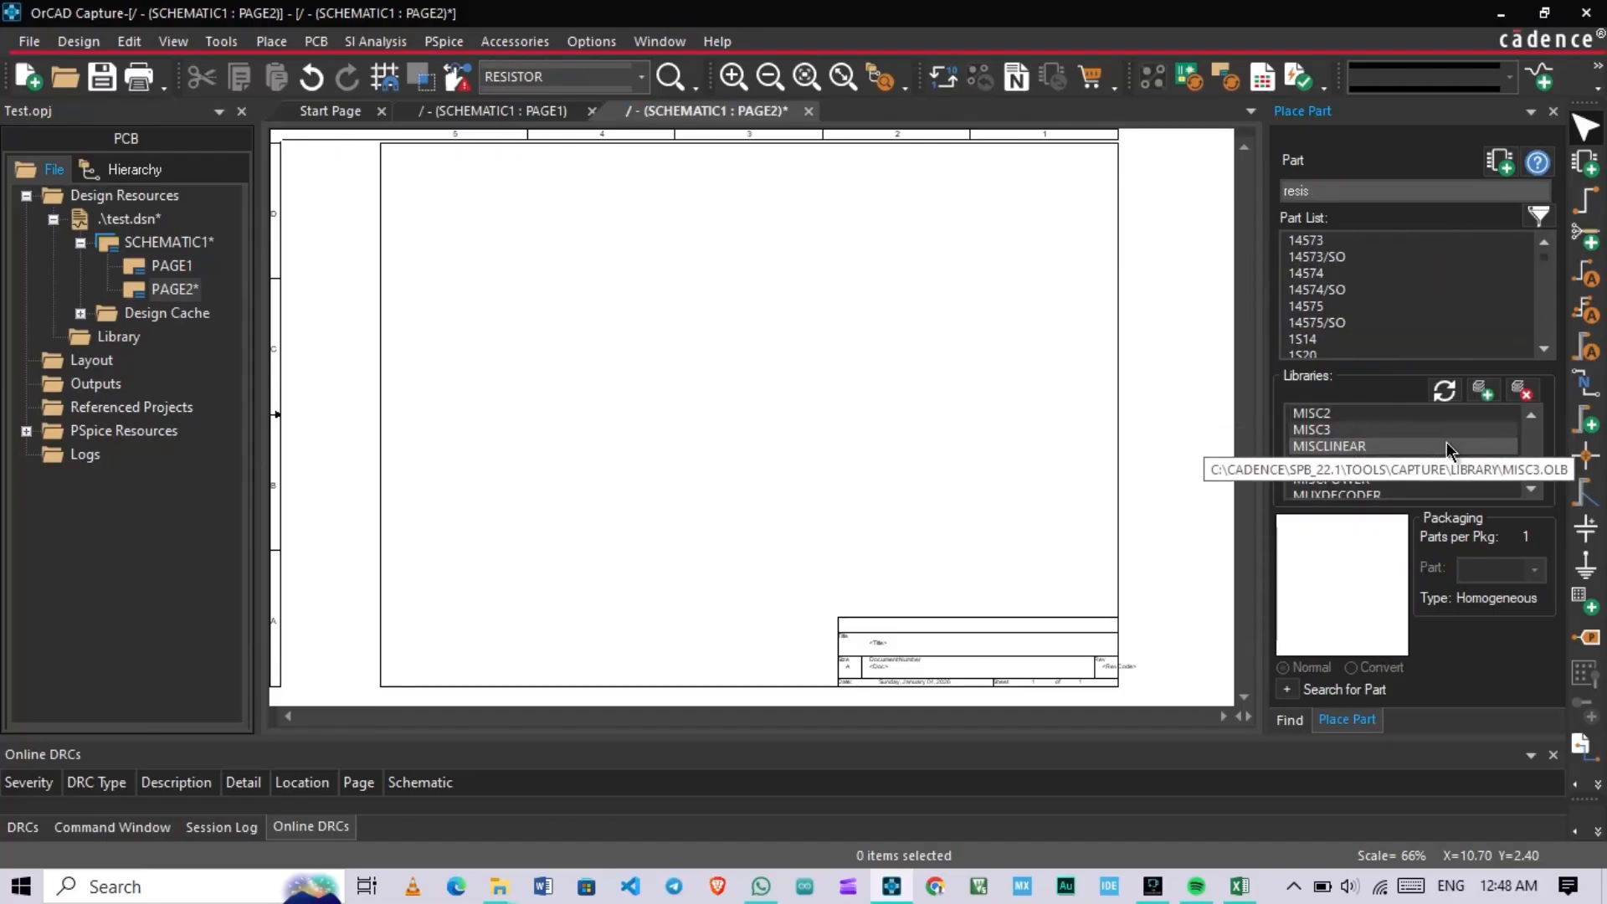
scroll(1423, 452, "down", 4)
scroll(1372, 460, "up", 8)
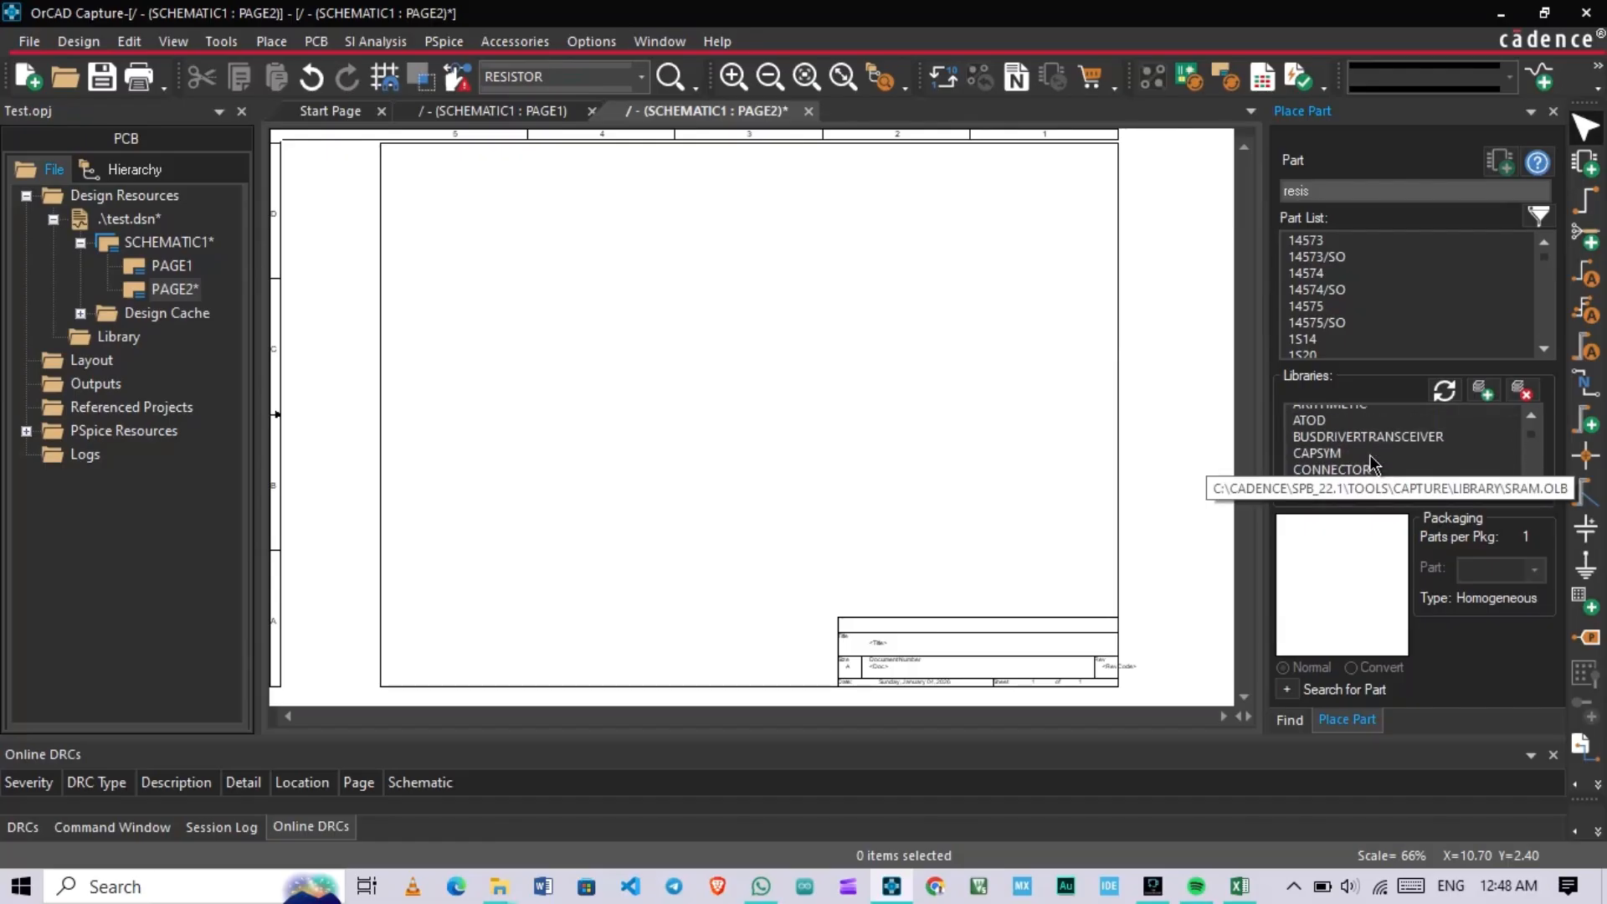
scroll(1372, 461, "up", 2)
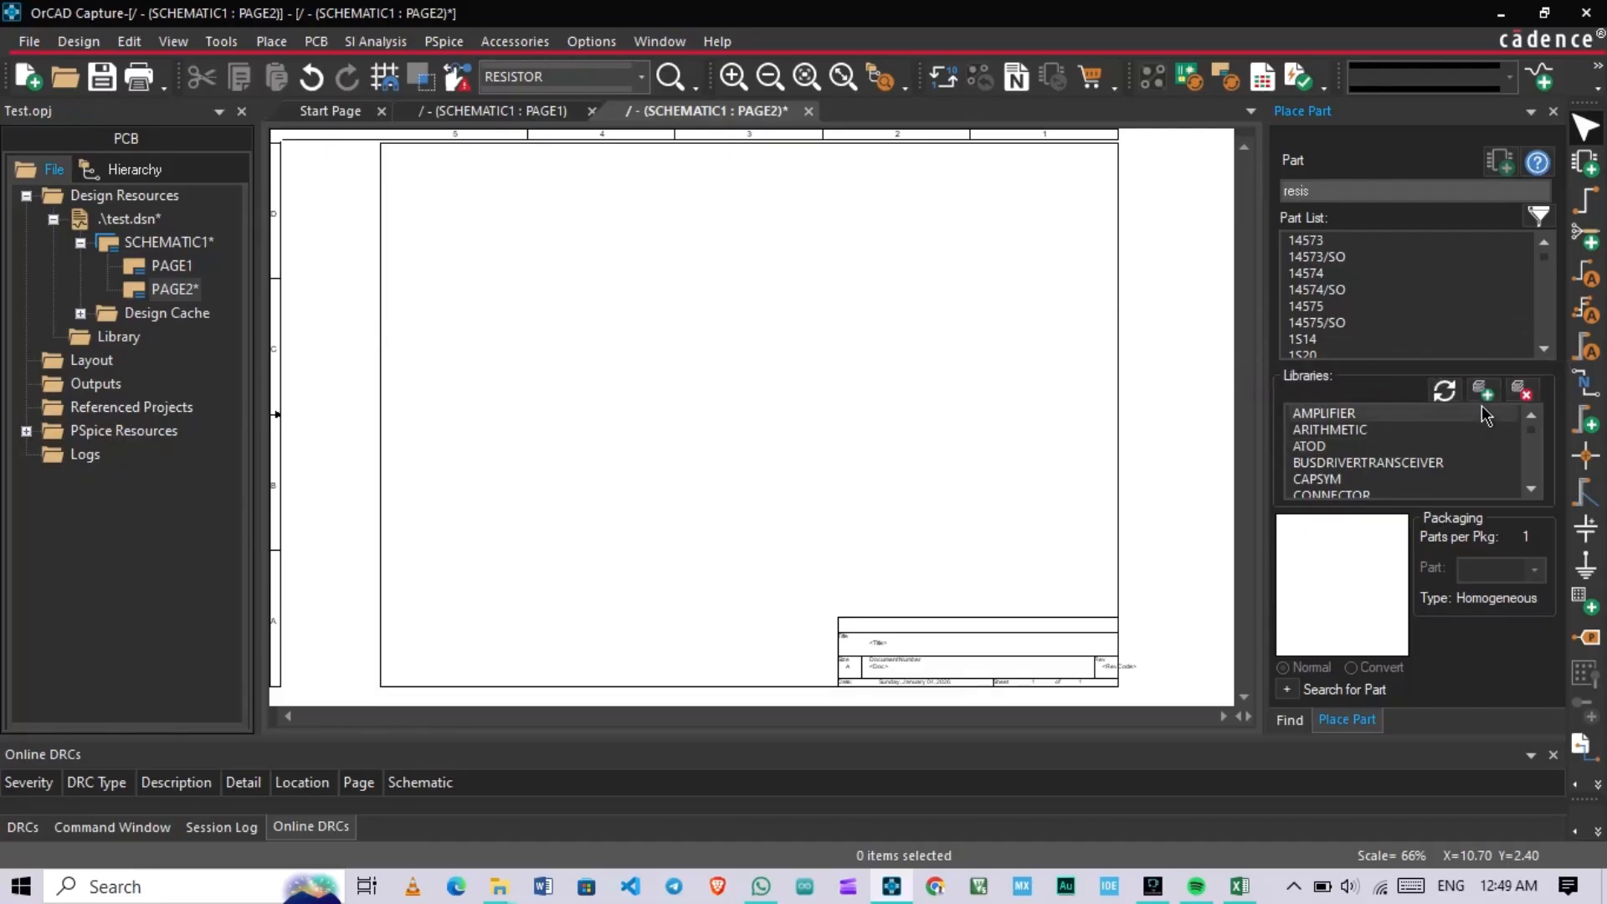
Step: Create a new part library and add it to the current Lecture_1 project
left_click(22, 43)
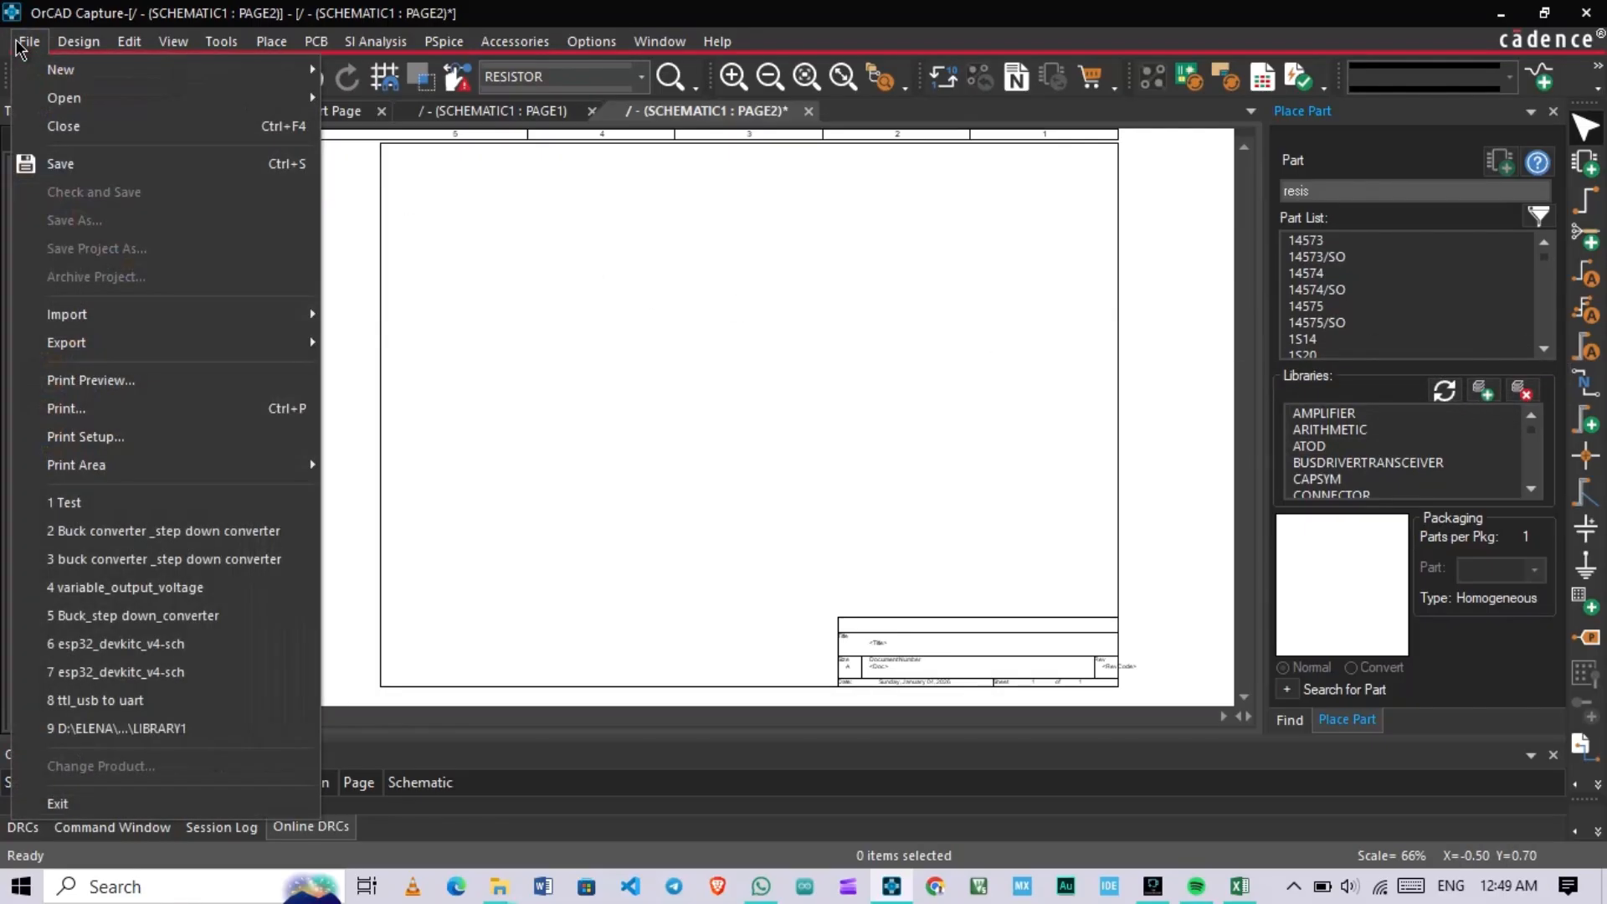
mouse_move(59, 70)
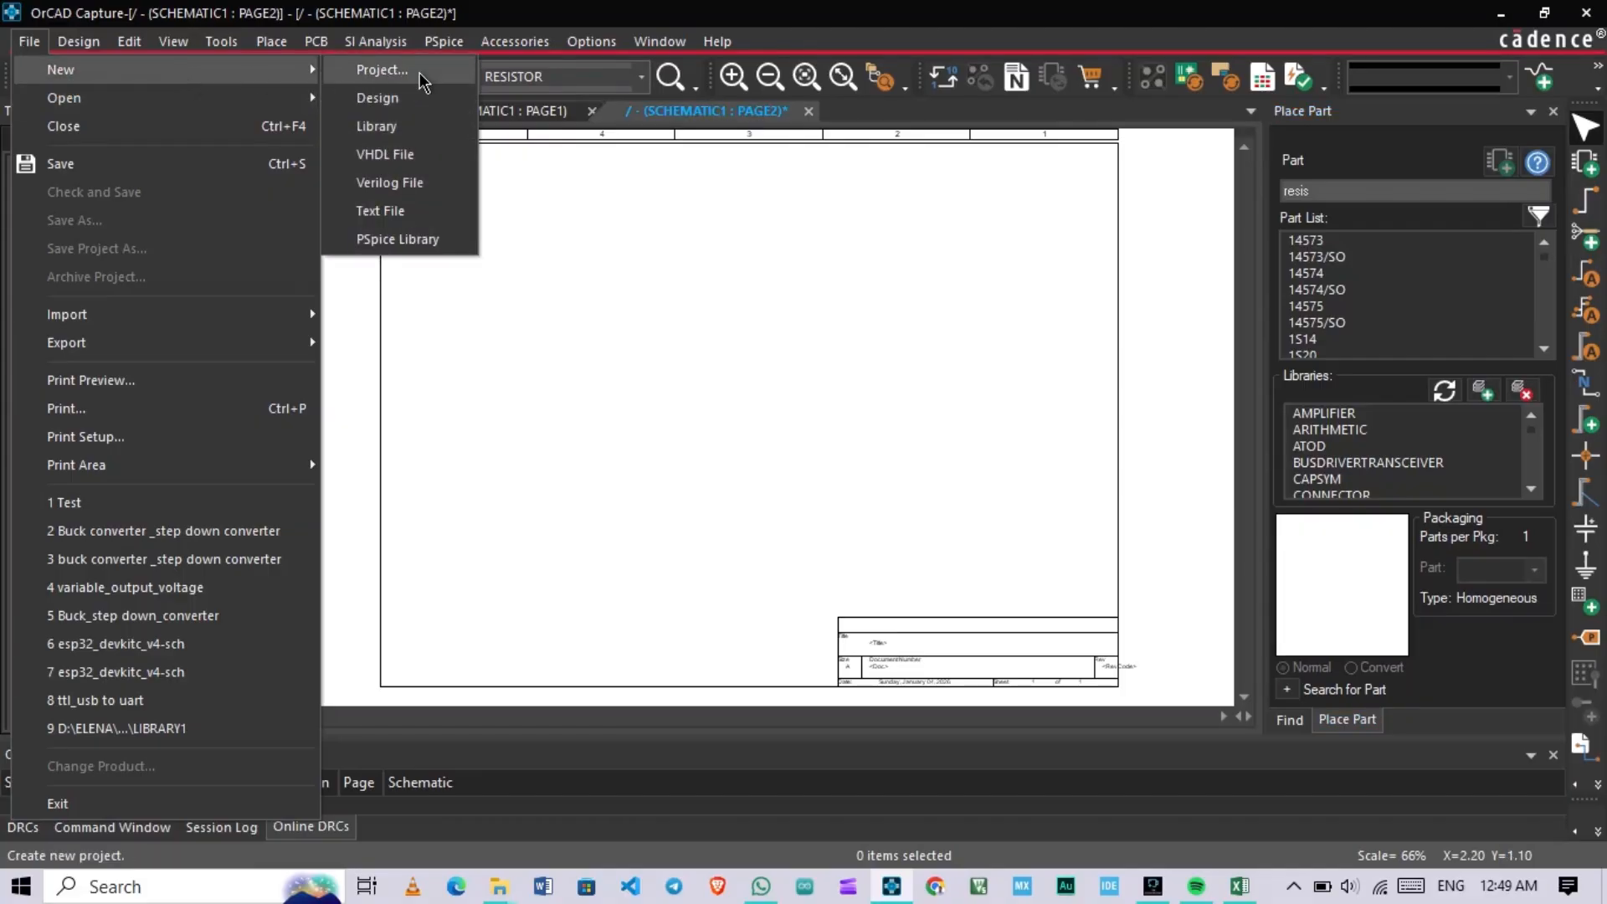
left_click(376, 127)
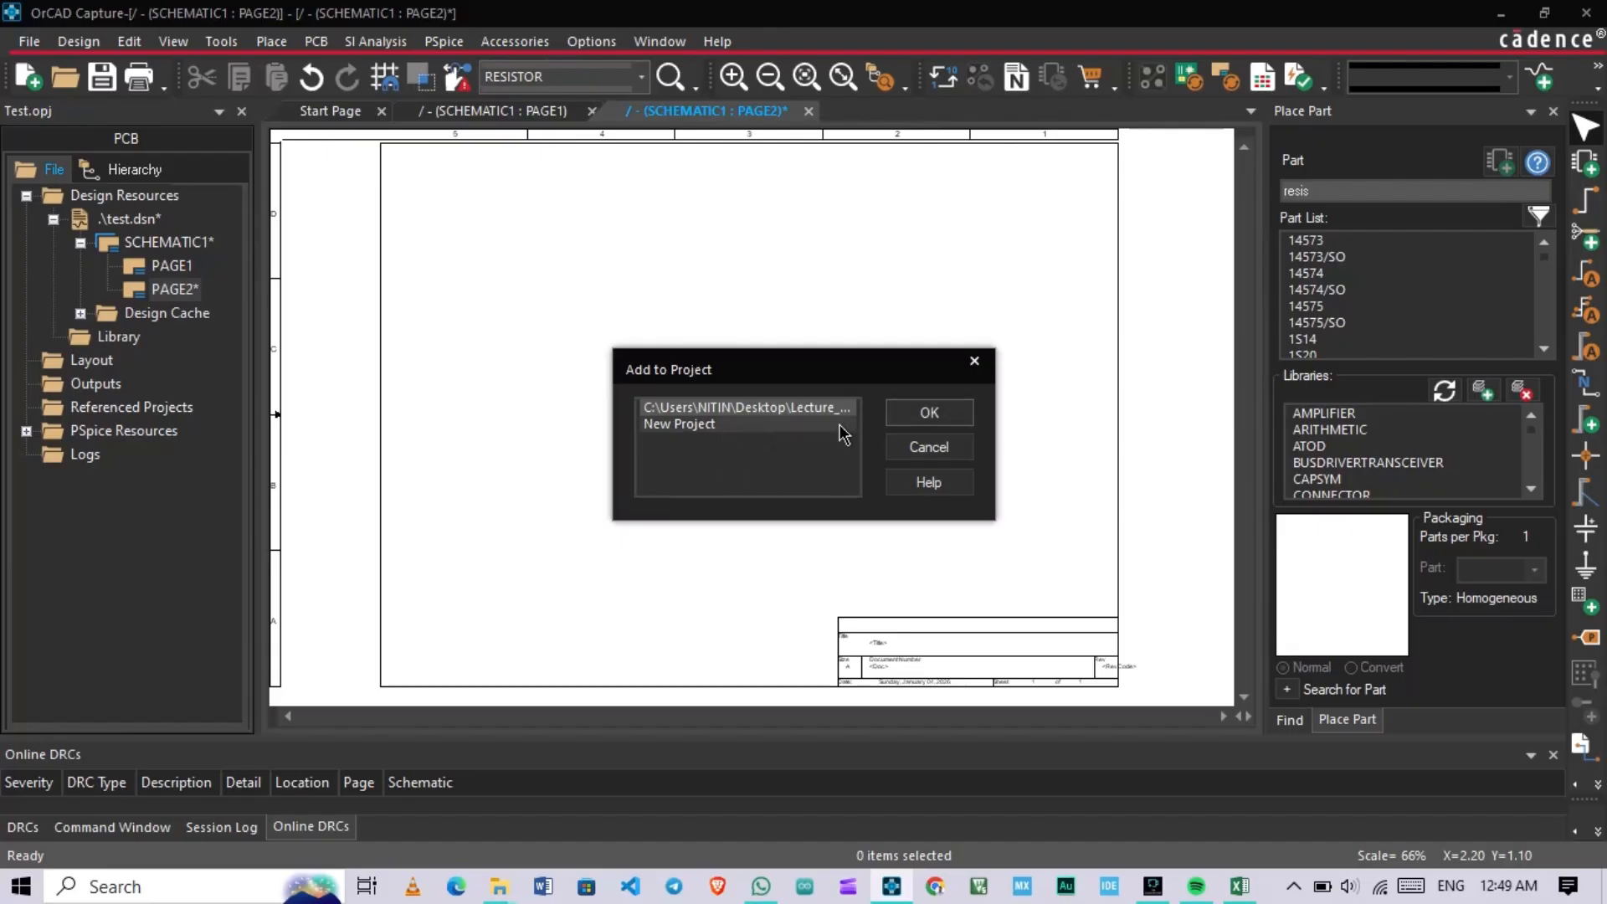
left_click(918, 416)
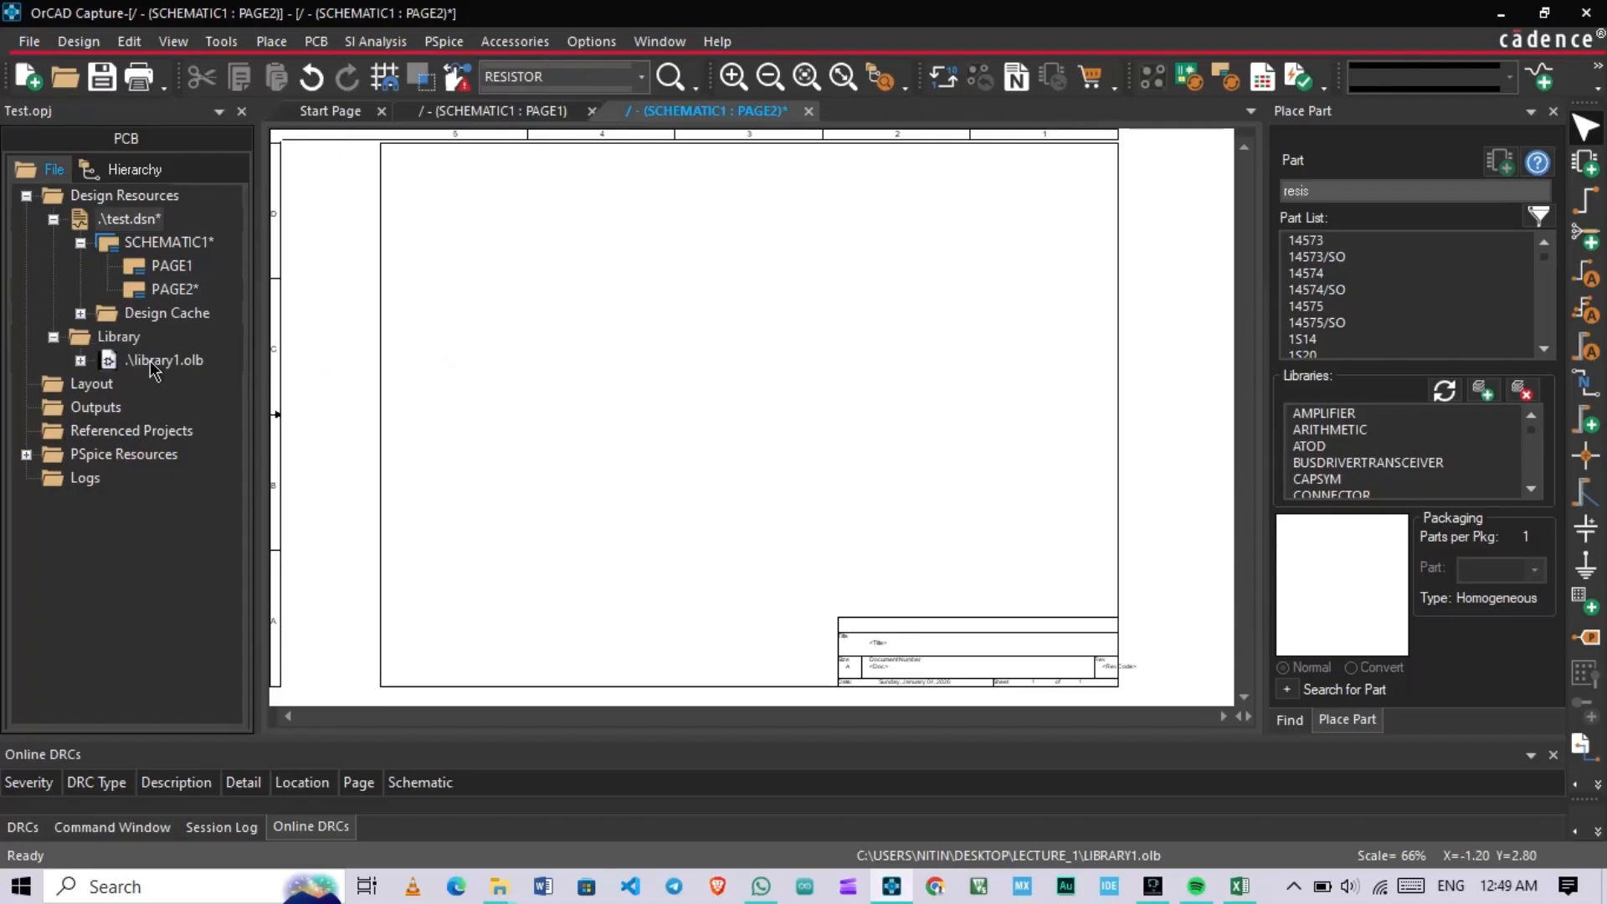
Step: Create a new part named 7805 with reference prefix U in library1.olb
right_click(155, 369)
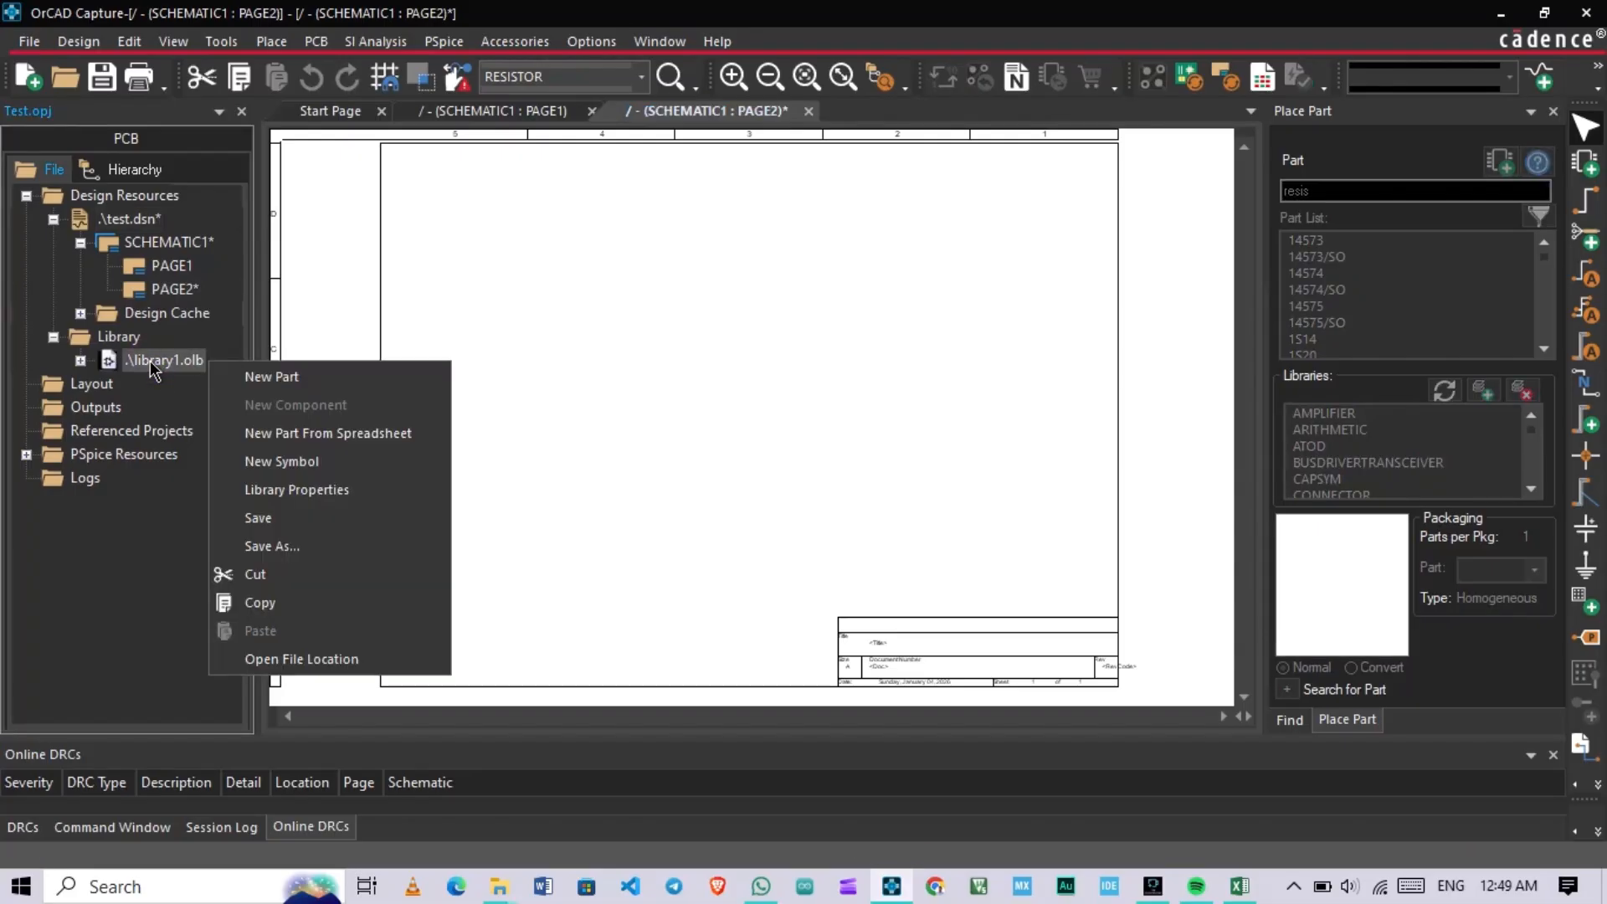
left_click(271, 376)
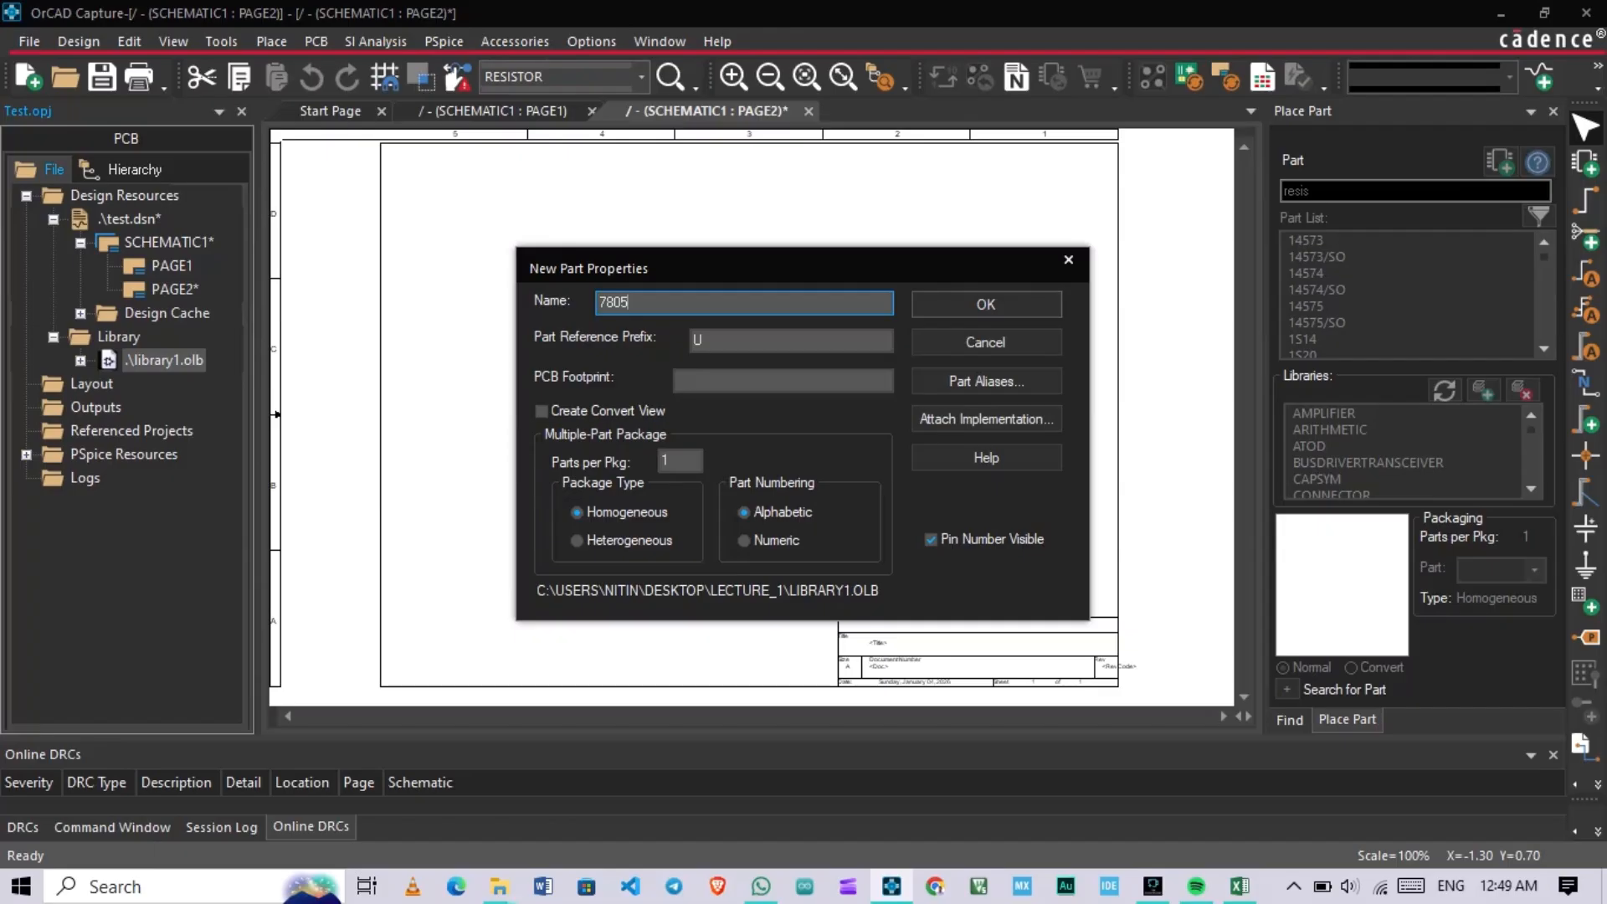
left_click(700, 338)
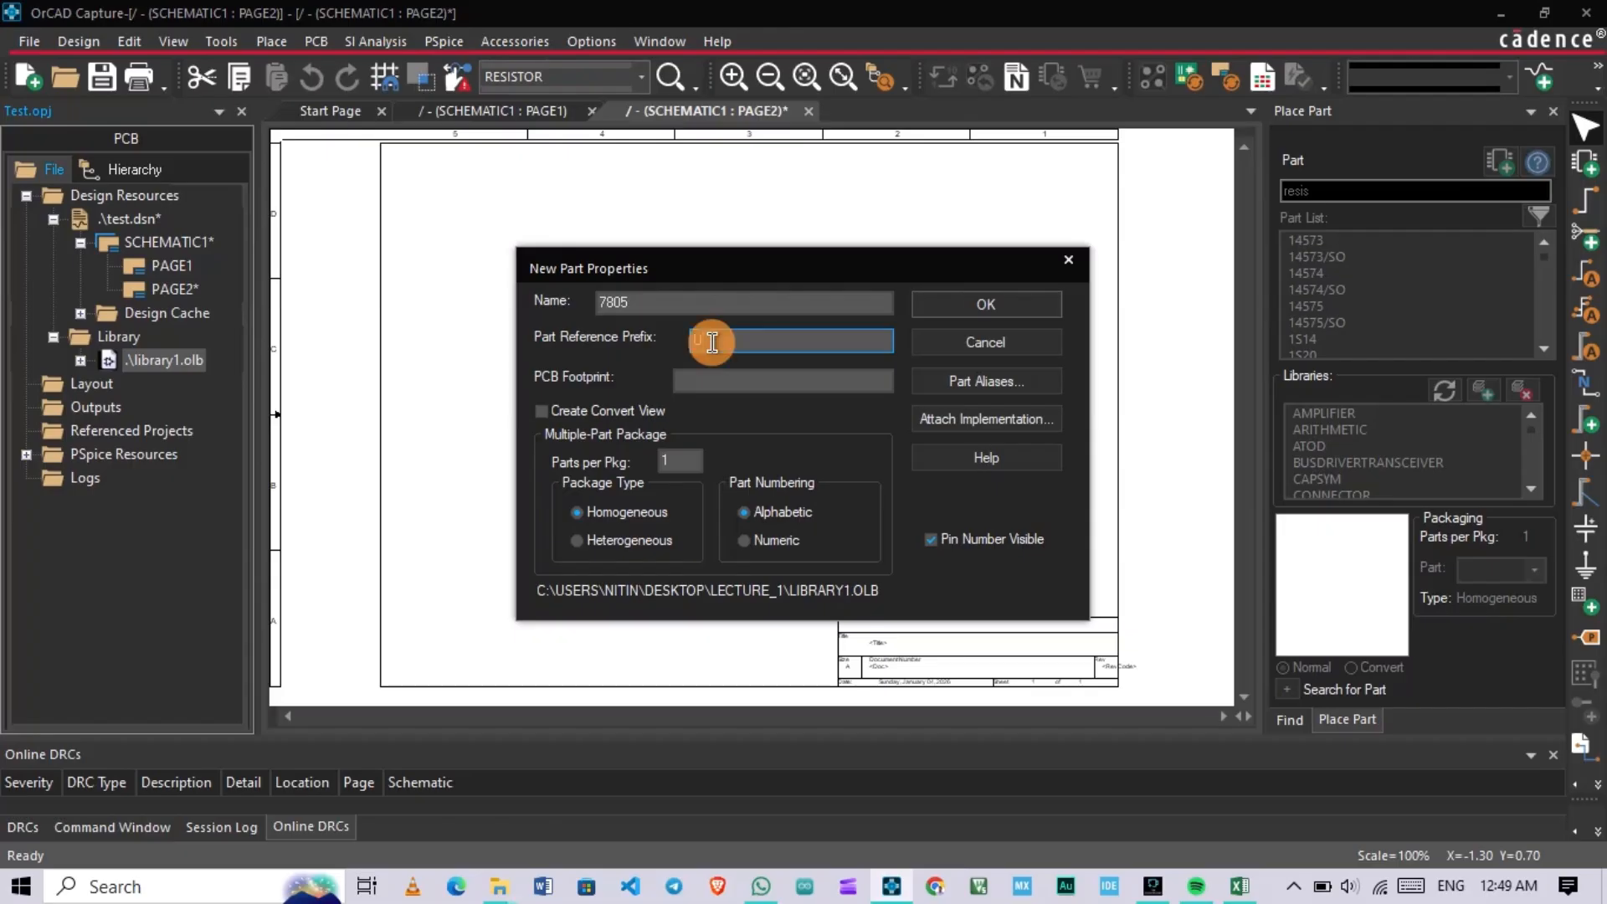
left_click(941, 302)
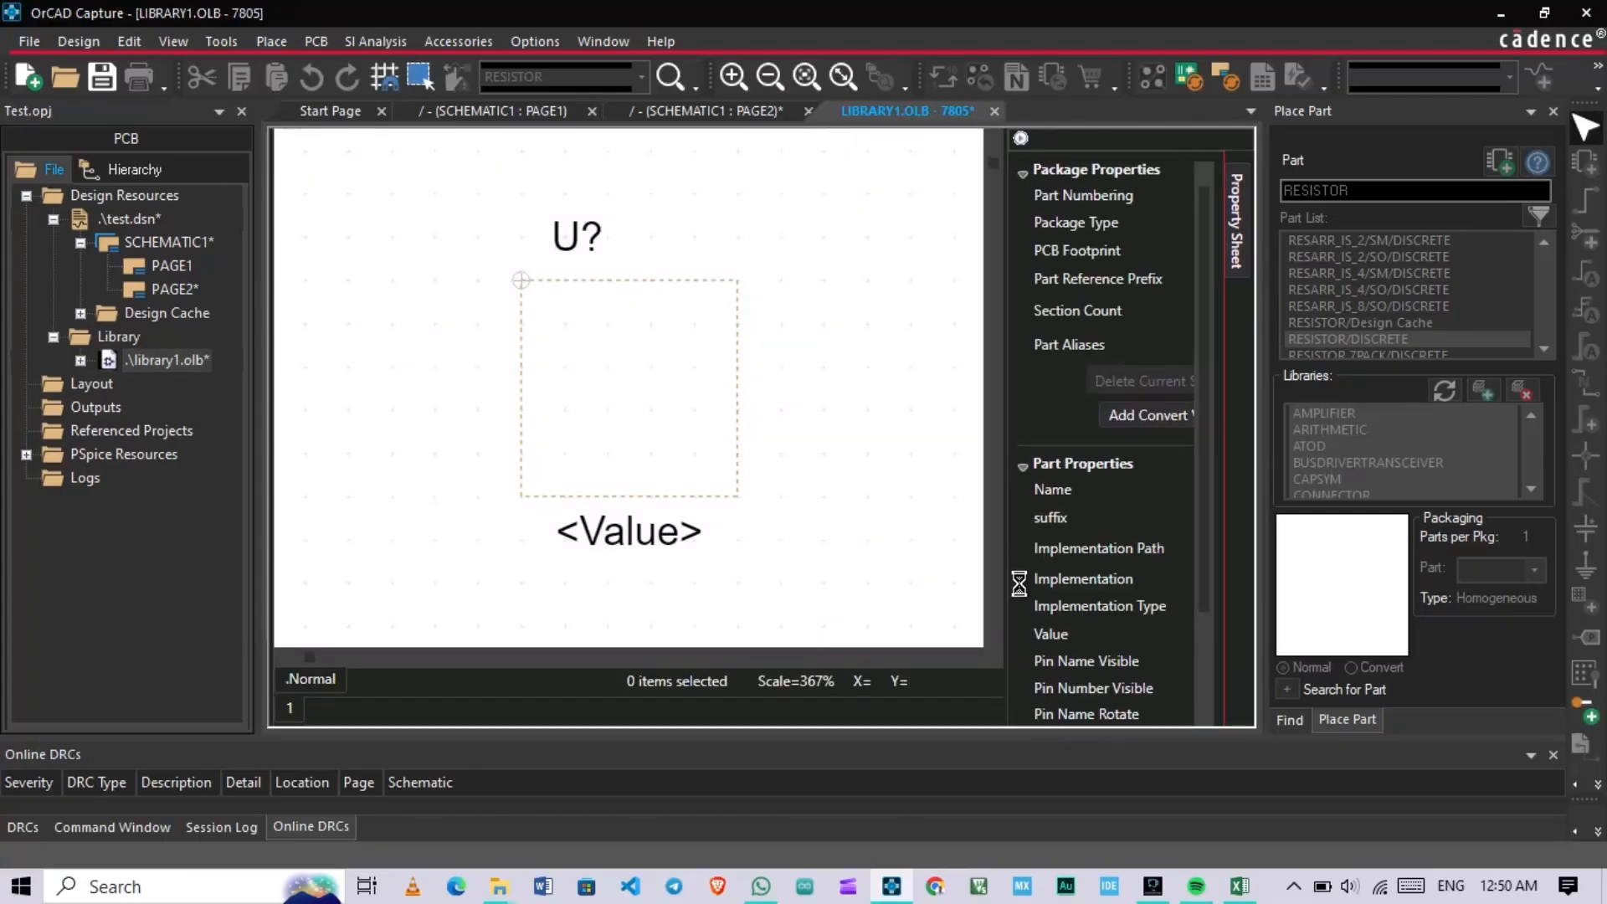
left_click(1163, 889)
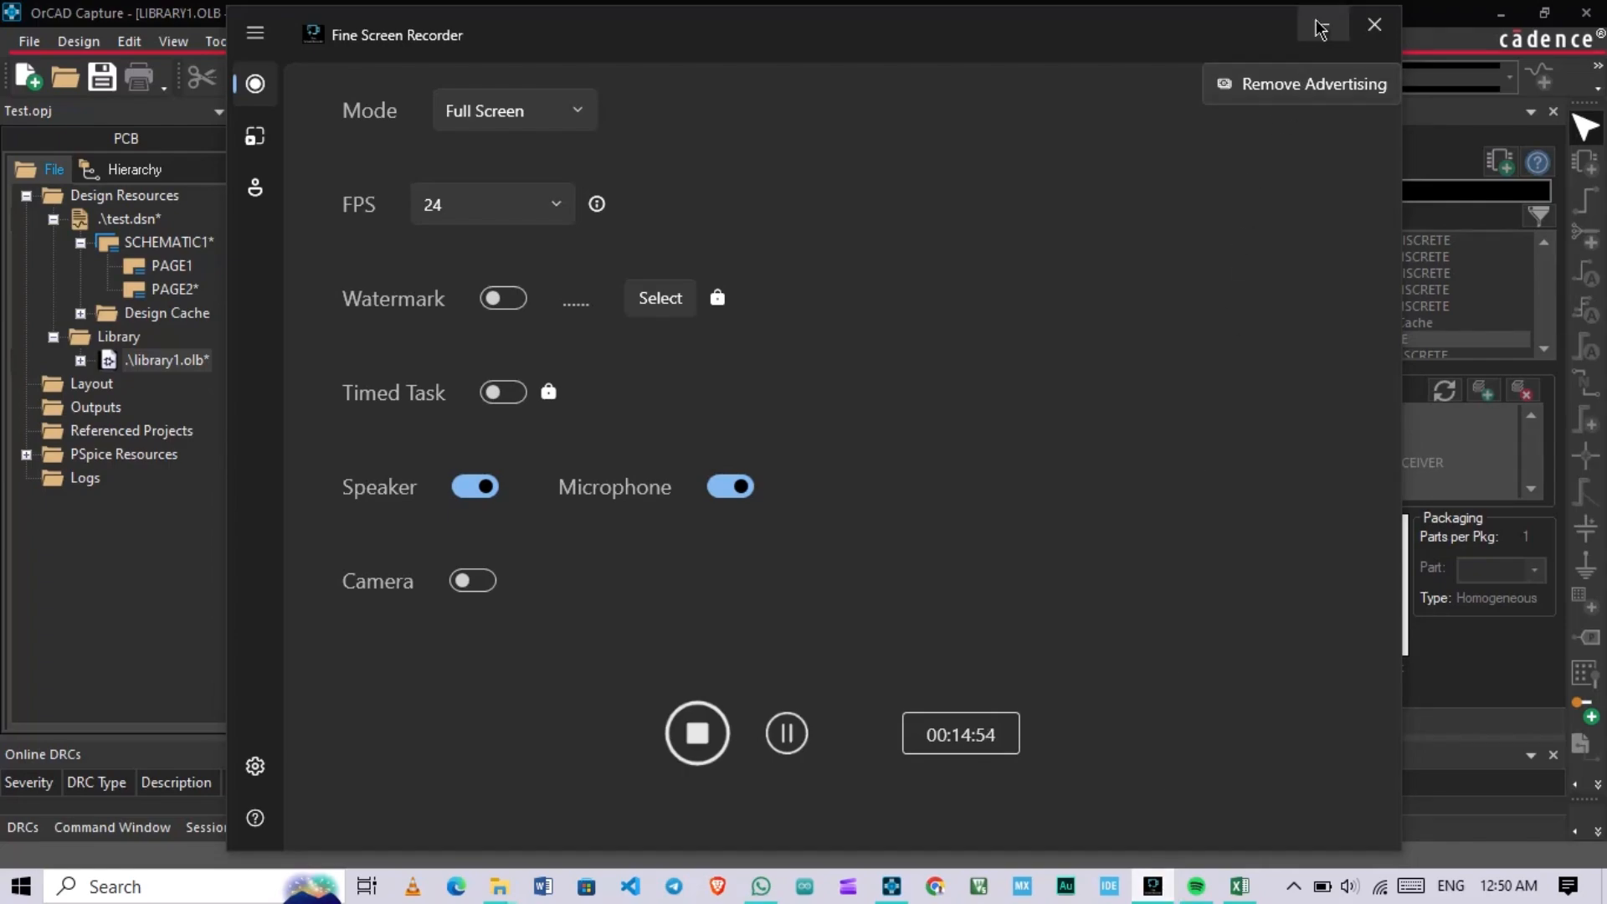
left_click(1321, 28)
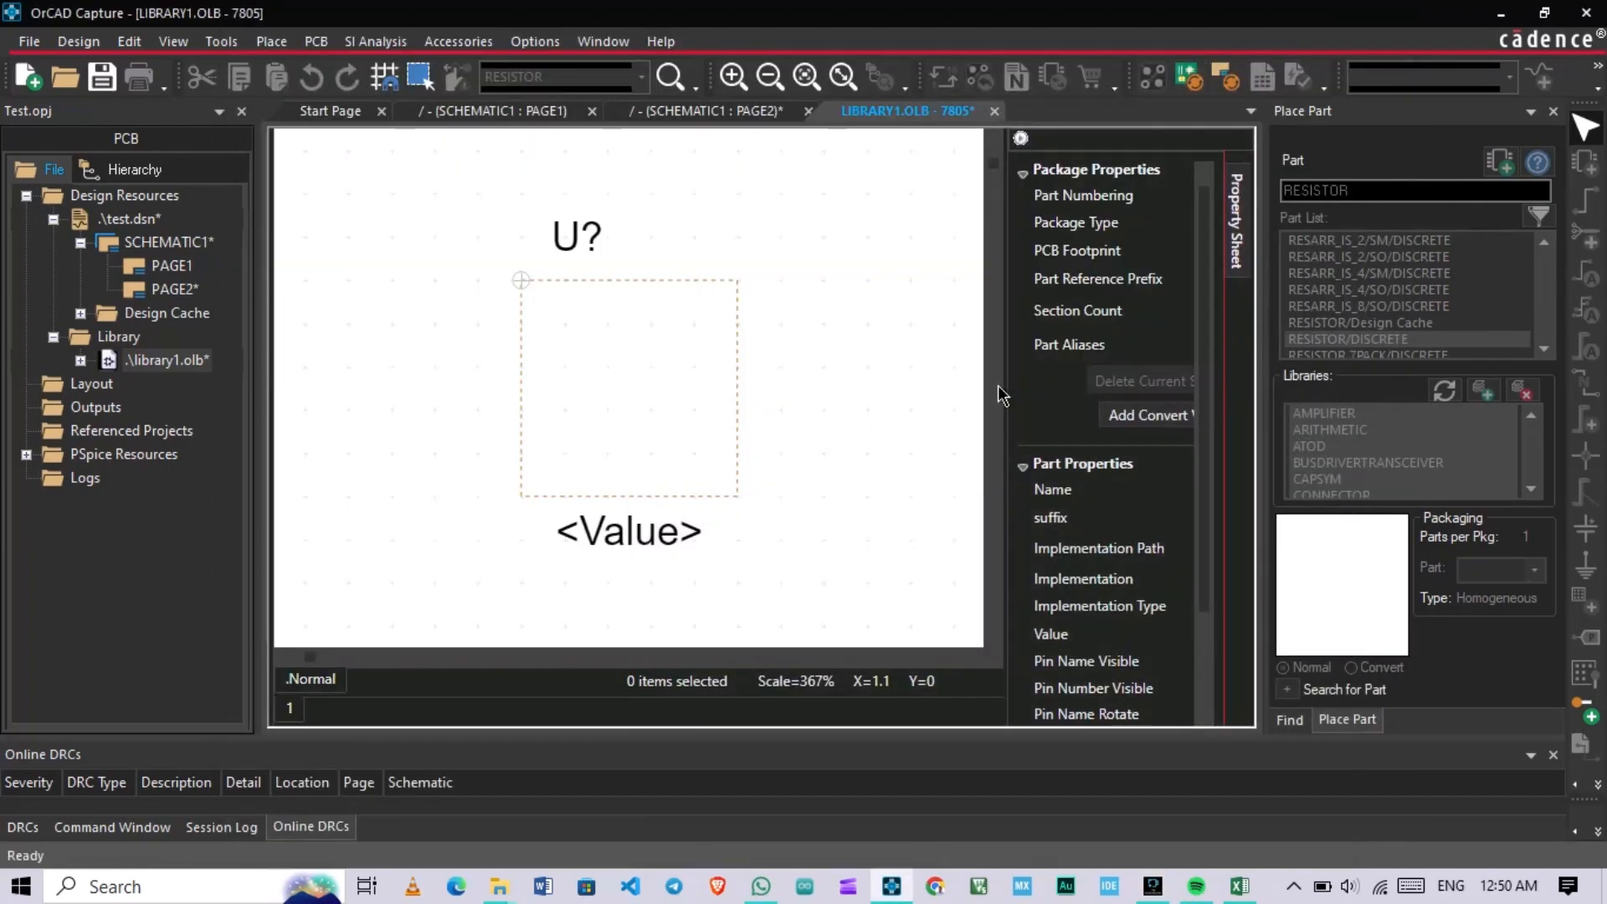
Step: Collapse the property sheet and shrink the 7805 body outline by moving its upper-left corner inward about one grid square
left_click_drag(1008, 385, 966, 386)
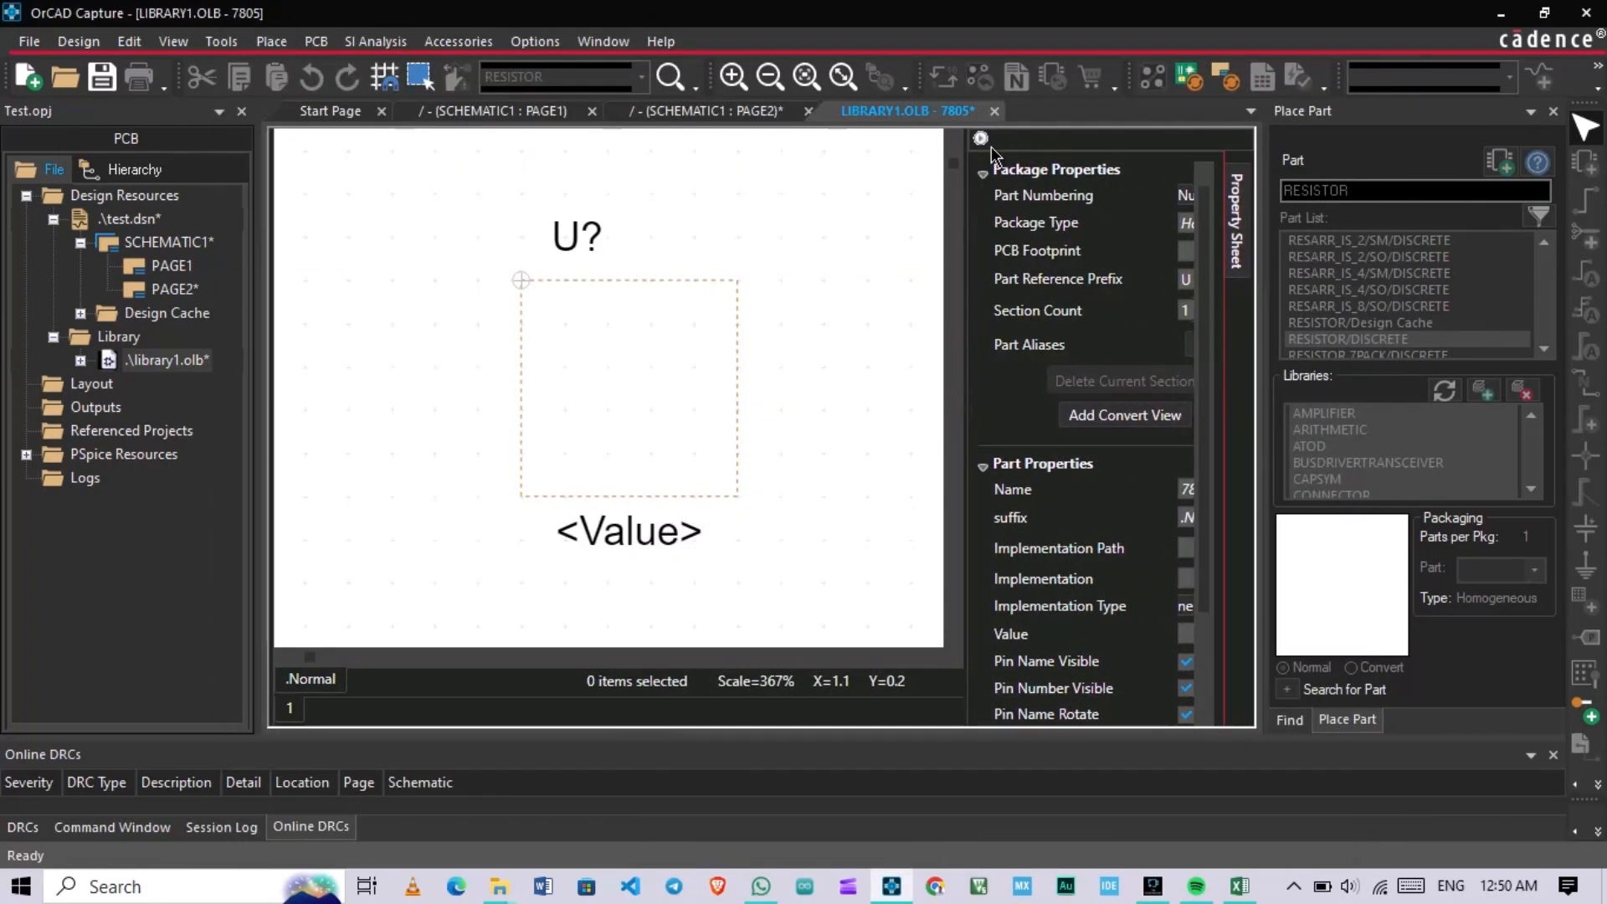
left_click(980, 140)
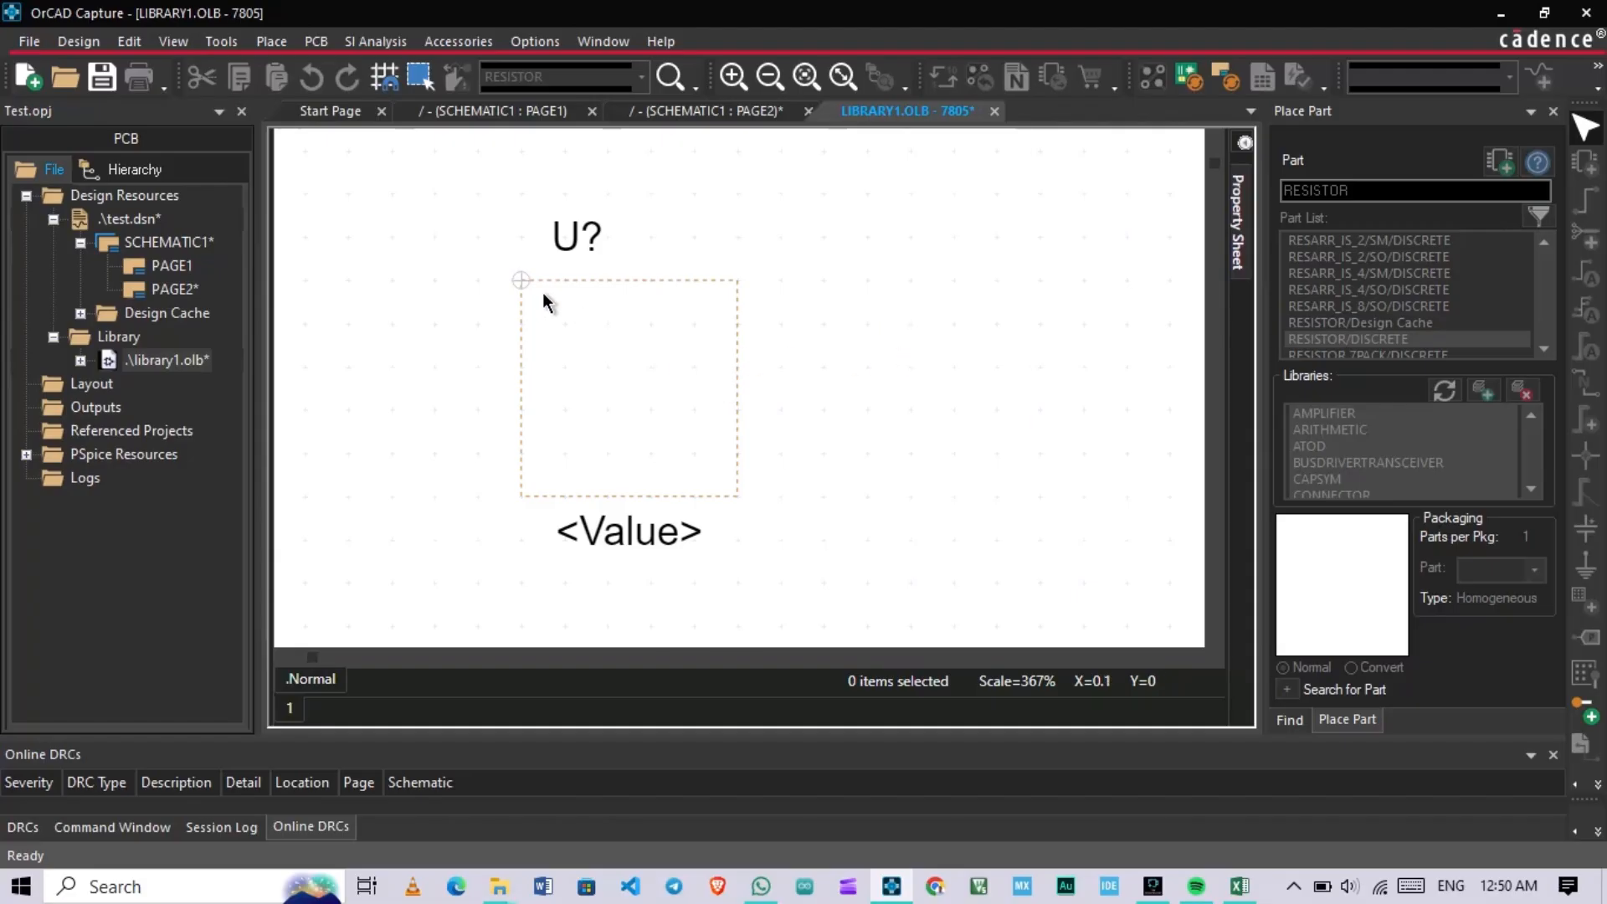
left_click_drag(522, 285, 567, 335)
scroll(719, 450, "down", 4)
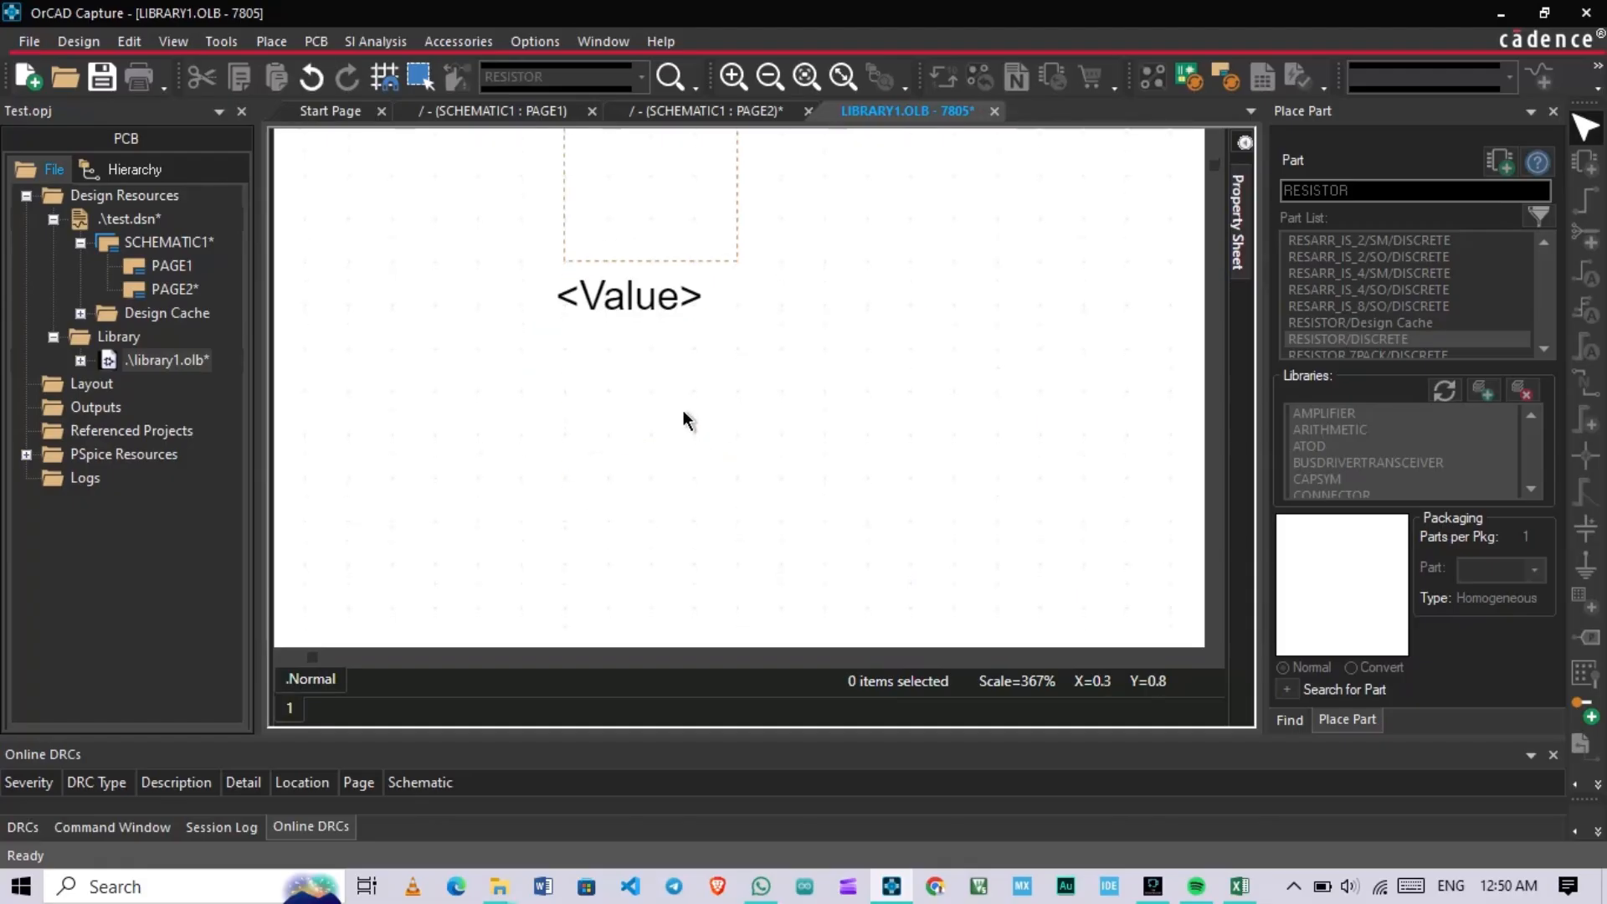
scroll(685, 418, "up", 3)
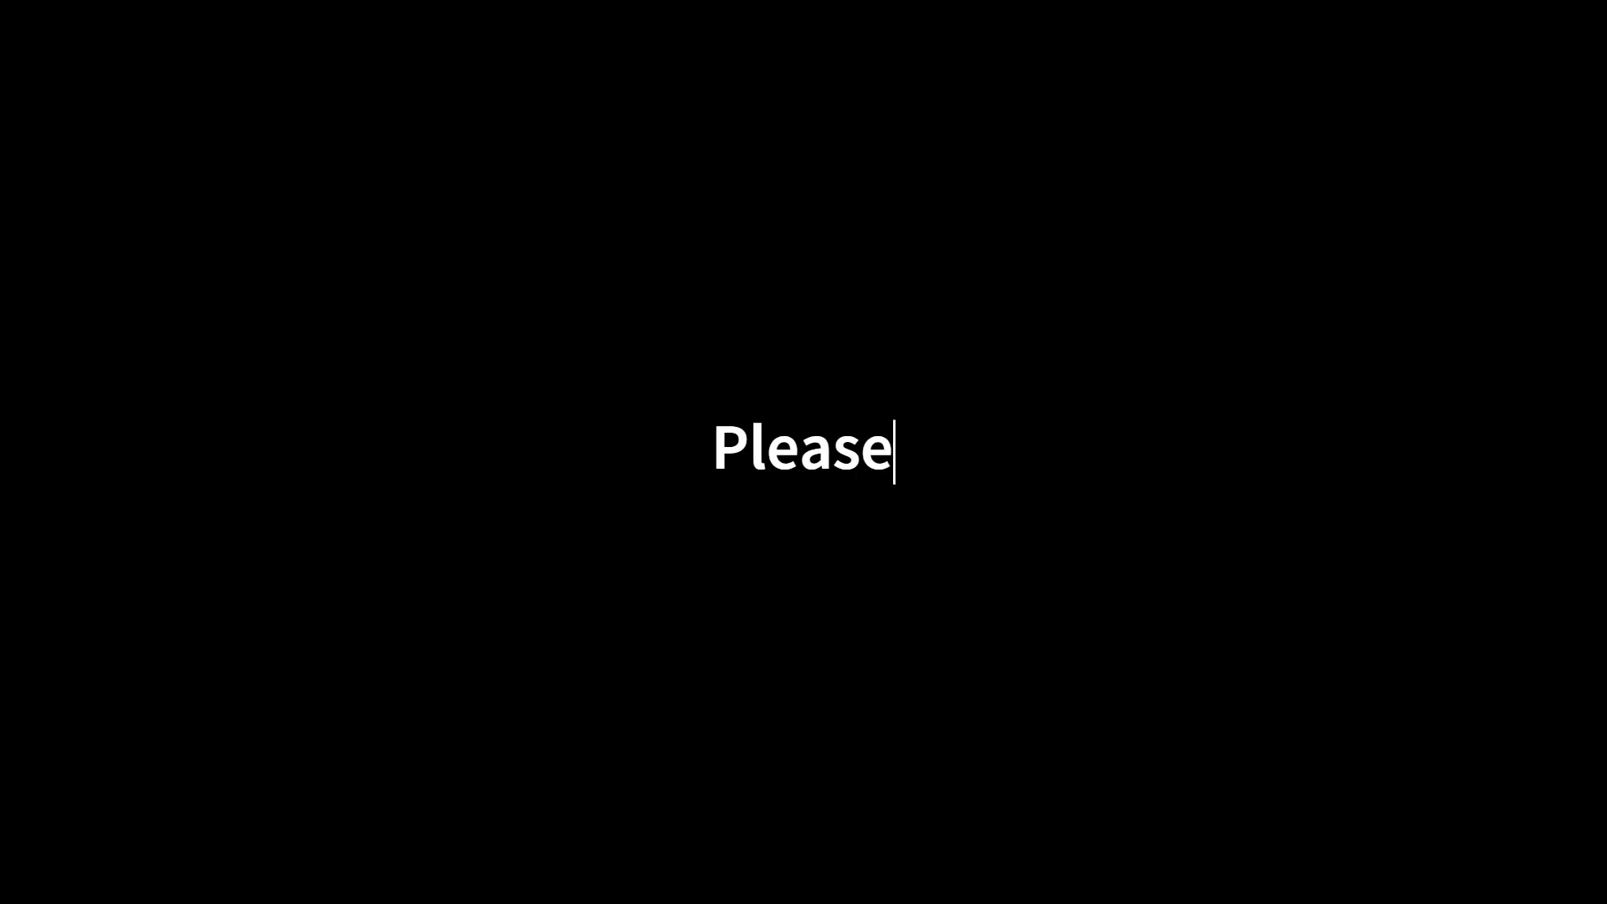